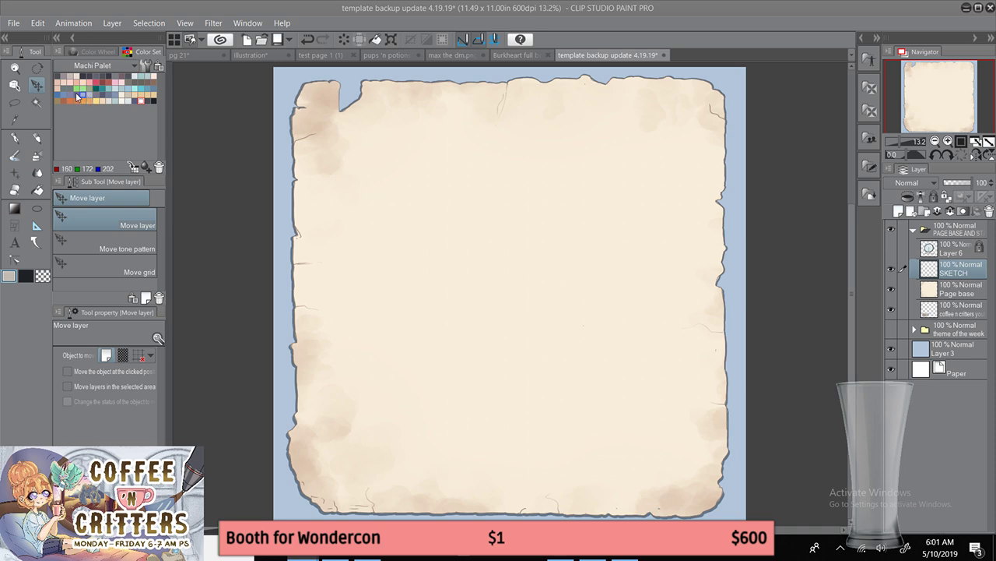
- Sketch a round head with a curved vertical centre line using the blue Real pencil at brush size 383.9
left_click(36, 139)
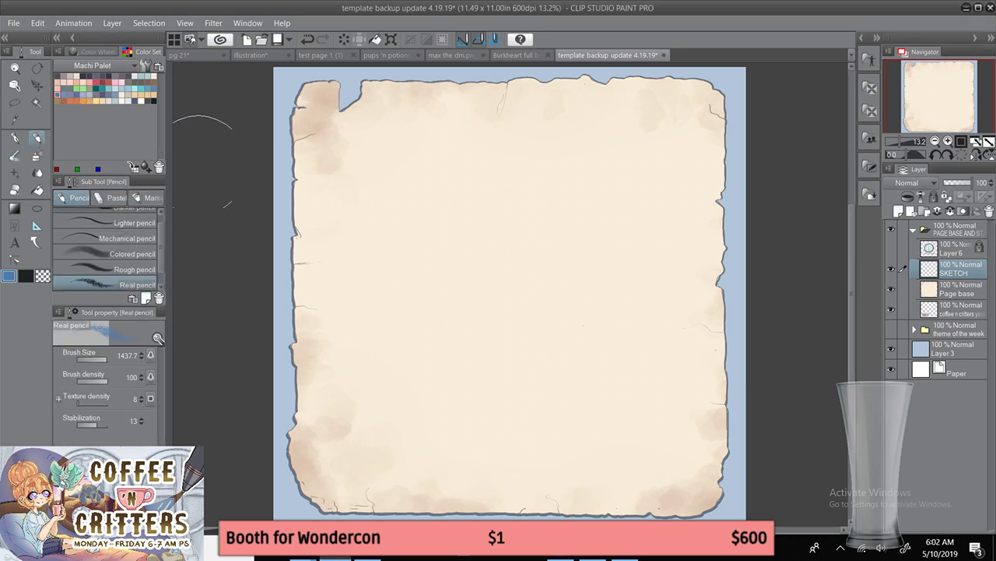
mouse_move(471, 224)
left_mouse_down()
mouse_move(513, 279)
mouse_move(436, 432)
left_mouse_up()
key("ctrl+z")
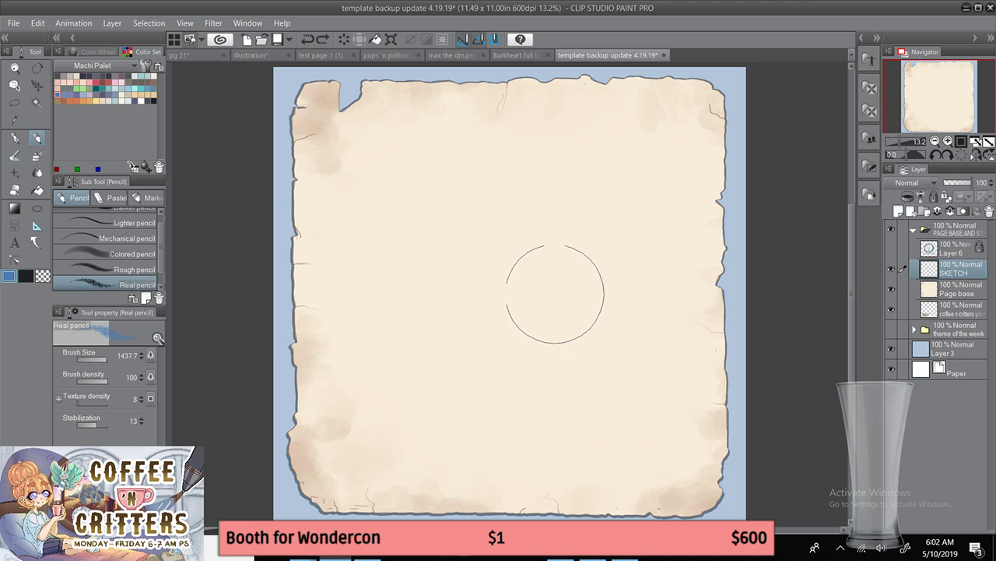
left_click(102, 360)
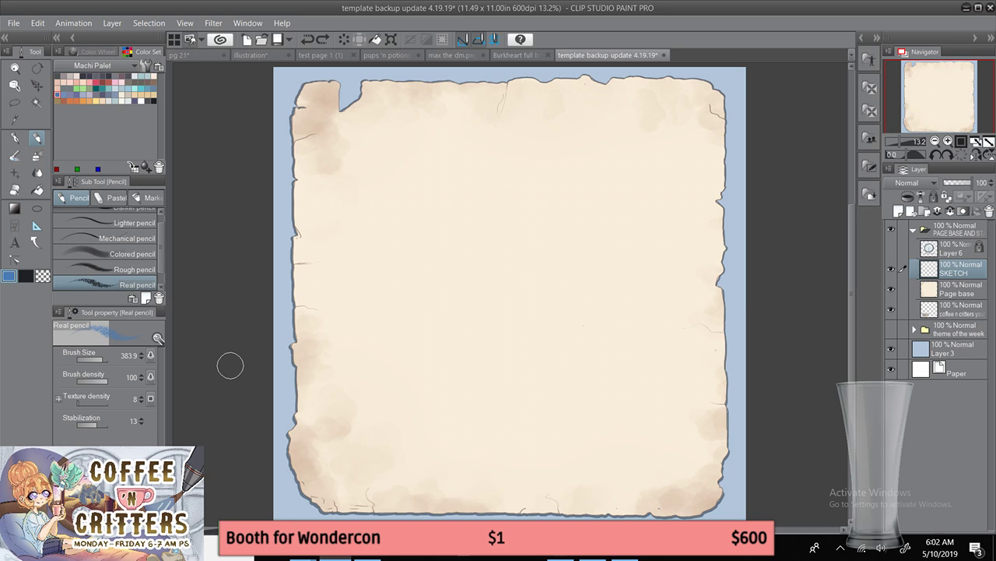
mouse_move(476, 146)
left_mouse_down()
mouse_move(497, 270)
mouse_move(540, 159)
mouse_move(431, 188)
mouse_move(513, 151)
left_mouse_up()
key("ctrl+z")
key("ctrl+z")
mouse_move(514, 132)
left_mouse_down()
mouse_move(416, 249)
mouse_move(578, 261)
mouse_move(552, 142)
mouse_move(518, 183)
mouse_move(529, 284)
left_mouse_up()
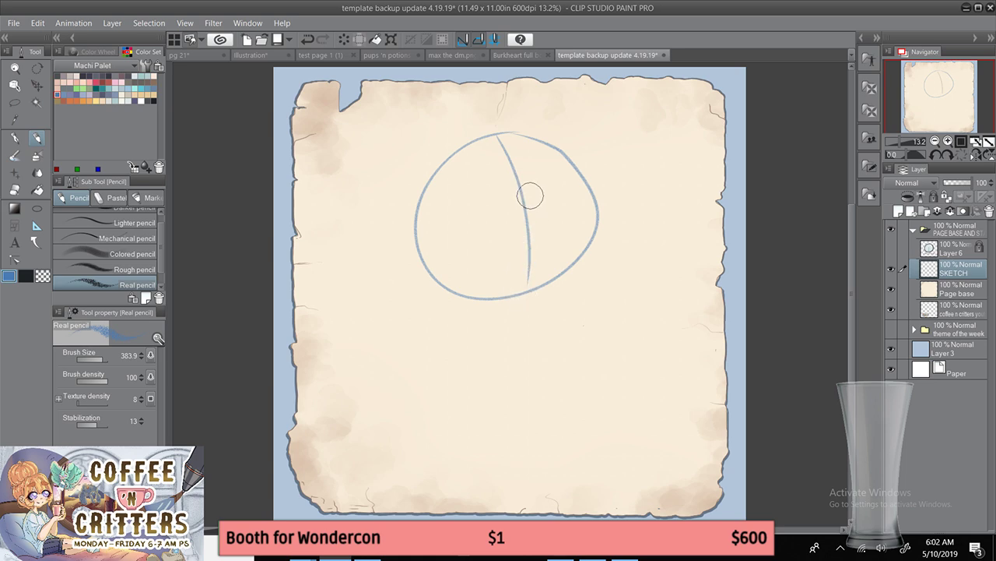
- Draw two upright rounded rabbit ears on top of the head circle
mouse_move(470, 142)
left_mouse_down()
mouse_move(449, 101)
mouse_move(401, 112)
mouse_move(430, 166)
left_mouse_up()
mouse_move(513, 128)
left_mouse_down()
mouse_move(531, 68)
mouse_move(553, 141)
mouse_move(511, 80)
mouse_move(549, 90)
mouse_move(562, 154)
left_mouse_up()
key("ctrl+z")
key("ctrl+z")
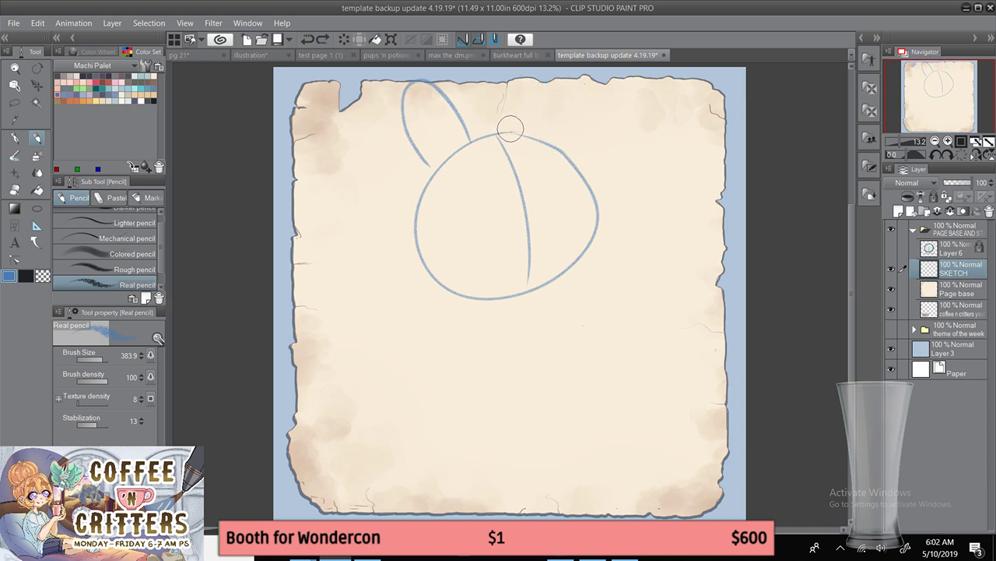
mouse_move(509, 129)
left_mouse_down()
mouse_move(548, 71)
mouse_move(562, 138)
mouse_move(525, 74)
mouse_move(555, 151)
left_mouse_up()
key("ctrl+z")
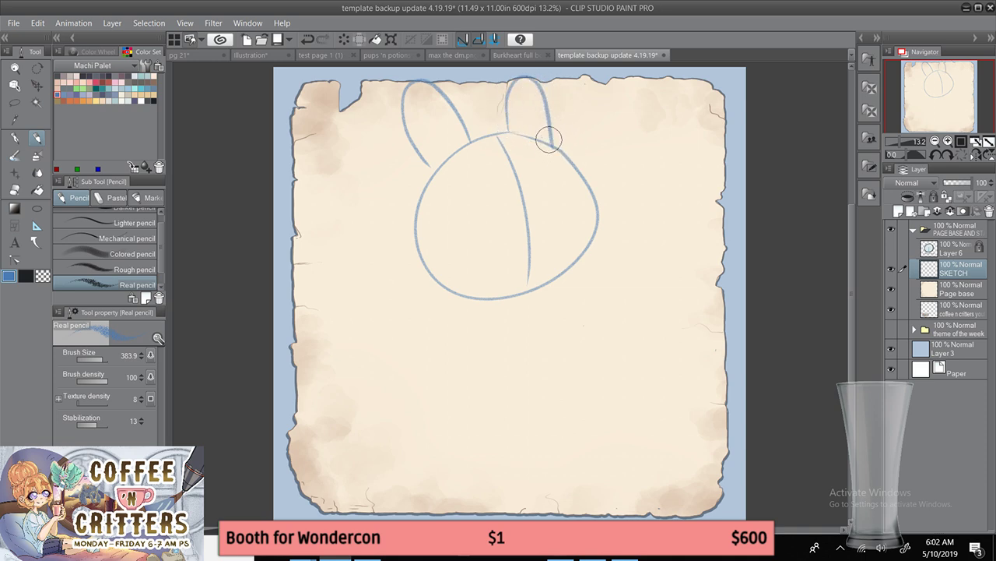
key("ctrl+z")
mouse_move(506, 129)
left_mouse_down()
mouse_move(548, 110)
mouse_move(553, 146)
left_mouse_up()
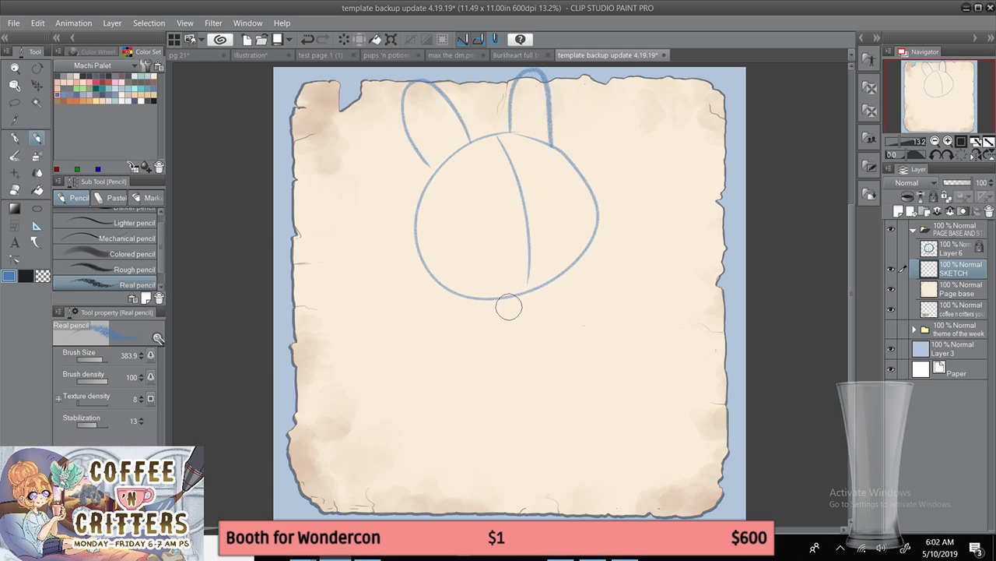
- Sketch a simple torso below the head with two flaring side lines and a curved base line
left_click_drag(491, 303, 455, 416)
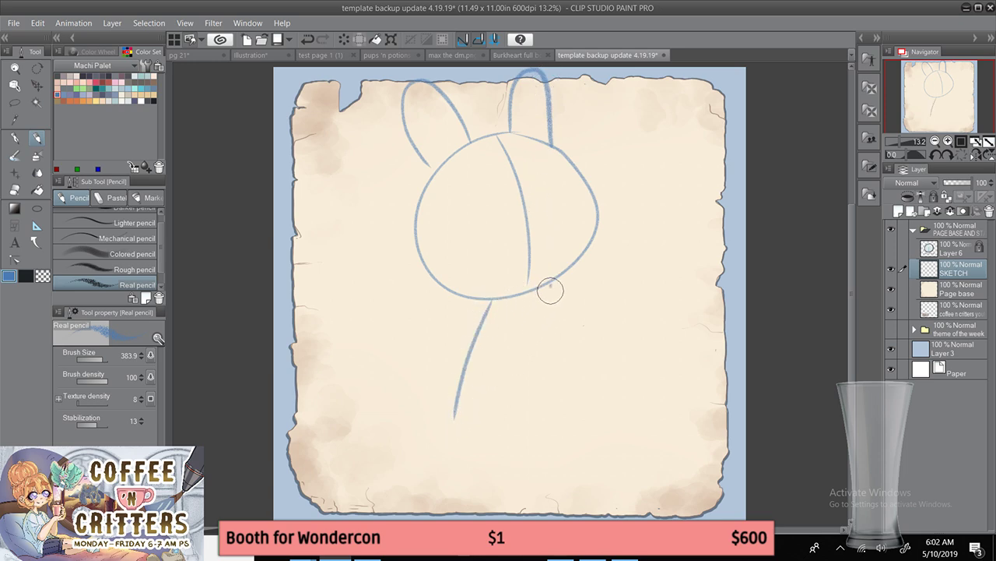
left_click_drag(550, 285, 554, 415)
left_click_drag(455, 430, 543, 440)
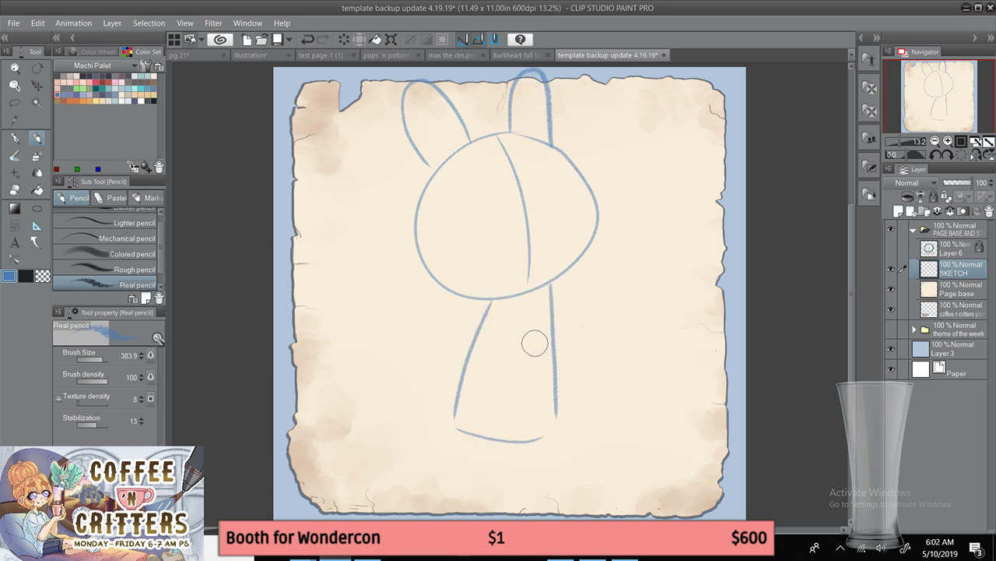
- Scale the whole rabbit sketch down to 72% and move it towards the middle of the parchment
key("ctrl+t")
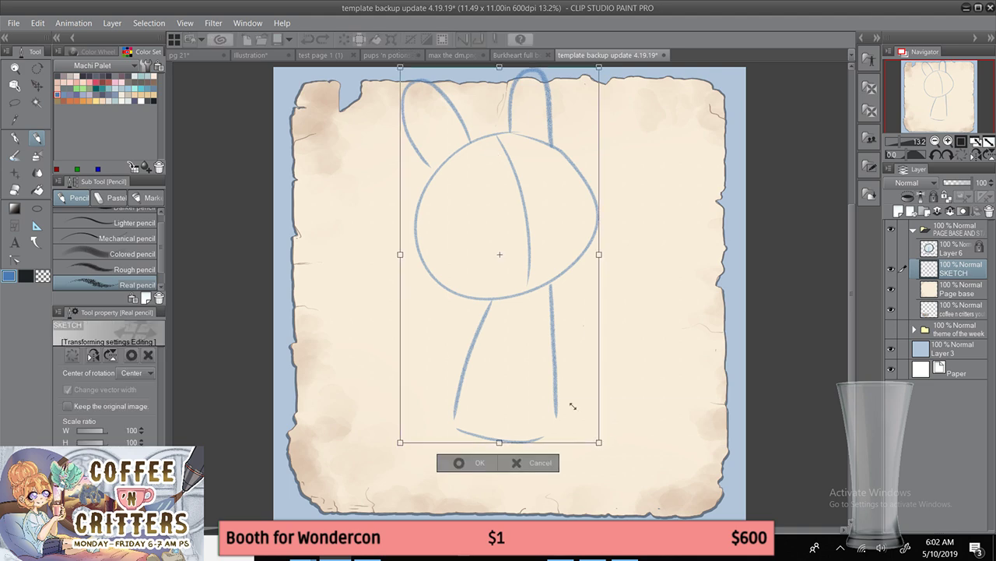
left_click_drag(599, 439, 540, 334)
mouse_move(509, 211)
left_mouse_down()
mouse_move(550, 307)
mouse_move(545, 291)
left_mouse_up()
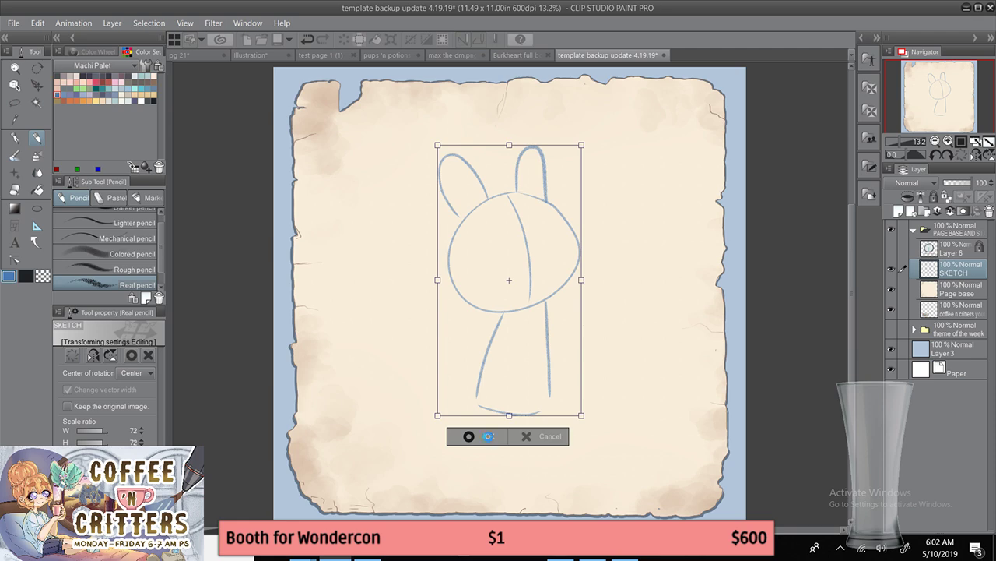
left_click(488, 436)
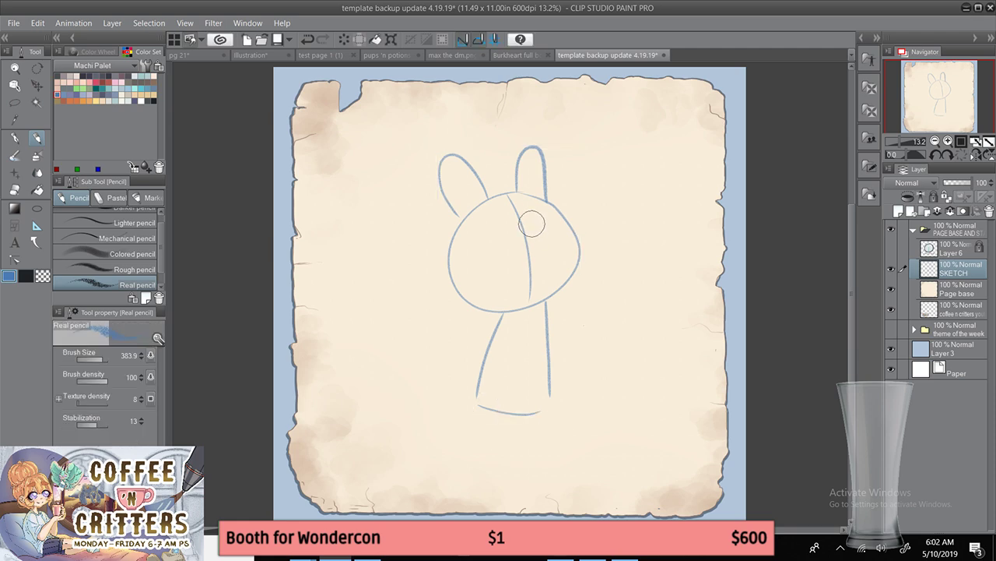
- Retrace the head outline more heavily and redraw the torso as a rounder, pear-like shape
mouse_move(492, 197)
left_mouse_down()
mouse_move(528, 195)
mouse_move(562, 210)
mouse_move(578, 236)
mouse_move(583, 274)
left_mouse_up()
mouse_move(455, 229)
left_mouse_down()
mouse_move(492, 309)
mouse_move(569, 280)
mouse_move(579, 255)
mouse_move(561, 293)
mouse_move(581, 269)
mouse_move(544, 284)
left_mouse_up()
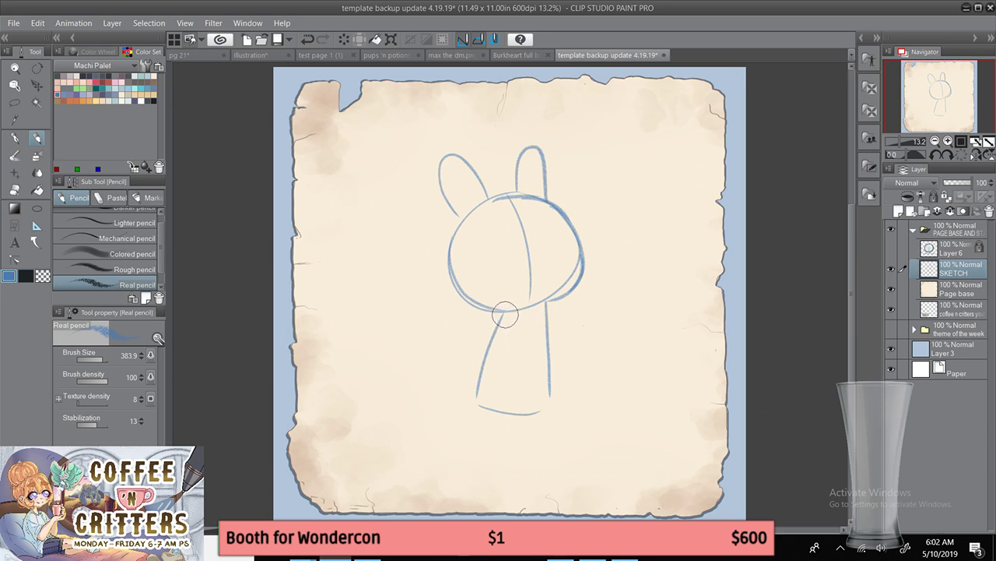
mouse_move(506, 315)
left_mouse_down()
mouse_move(471, 372)
mouse_move(499, 323)
mouse_move(471, 362)
mouse_move(496, 406)
mouse_move(477, 396)
mouse_move(551, 403)
left_mouse_up()
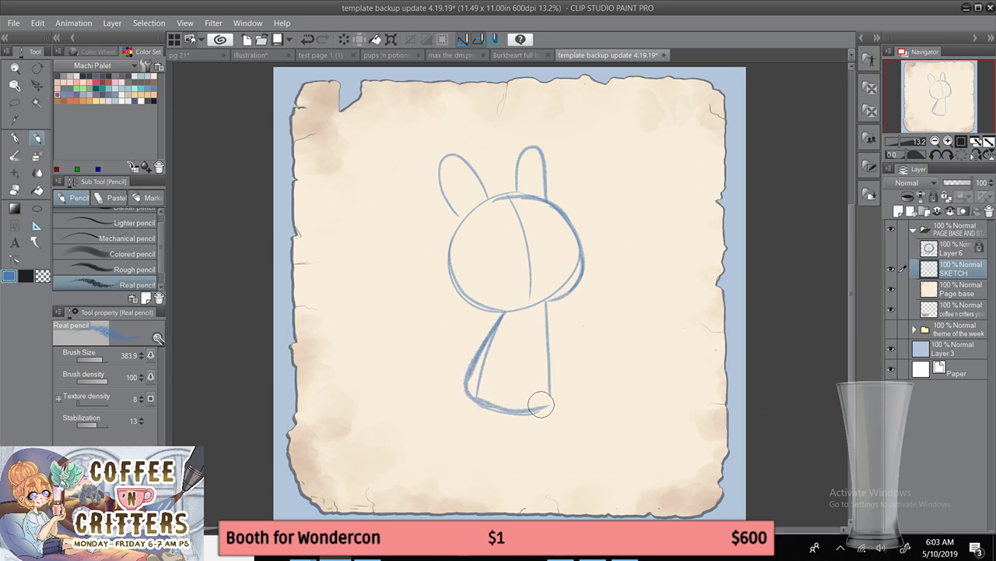
left_click_drag(549, 311, 554, 400)
- Draw two short rounded arms reaching outwards from the shoulders, undoing and redrawing strokes as needed
mouse_move(501, 313)
left_mouse_down()
mouse_move(441, 335)
mouse_move(516, 323)
mouse_move(466, 320)
mouse_move(476, 349)
mouse_move(517, 310)
mouse_move(457, 330)
mouse_move(496, 339)
mouse_move(458, 347)
mouse_move(515, 331)
mouse_move(455, 343)
mouse_move(498, 341)
mouse_move(526, 316)
mouse_move(462, 324)
mouse_move(478, 341)
mouse_move(525, 318)
mouse_move(579, 311)
mouse_move(584, 327)
mouse_move(444, 333)
mouse_move(482, 352)
mouse_move(519, 327)
mouse_move(453, 333)
mouse_move(518, 328)
mouse_move(456, 333)
mouse_move(512, 338)
mouse_move(462, 328)
mouse_move(507, 330)
left_mouse_up()
key("ctrl+z")
key("ctrl+z")
key("ctrl+z")
key("ctrl+z")
key("ctrl+z")
key("ctrl+z")
key("ctrl+z")
key("ctrl+z")
key("ctrl+z")
key("ctrl+z")
mouse_move(550, 305)
left_mouse_down()
mouse_move(583, 311)
mouse_move(548, 320)
mouse_move(570, 312)
mouse_move(564, 291)
mouse_move(576, 330)
mouse_move(555, 328)
mouse_move(580, 306)
mouse_move(566, 329)
left_mouse_up()
key("ctrl+z")
key("ctrl+z")
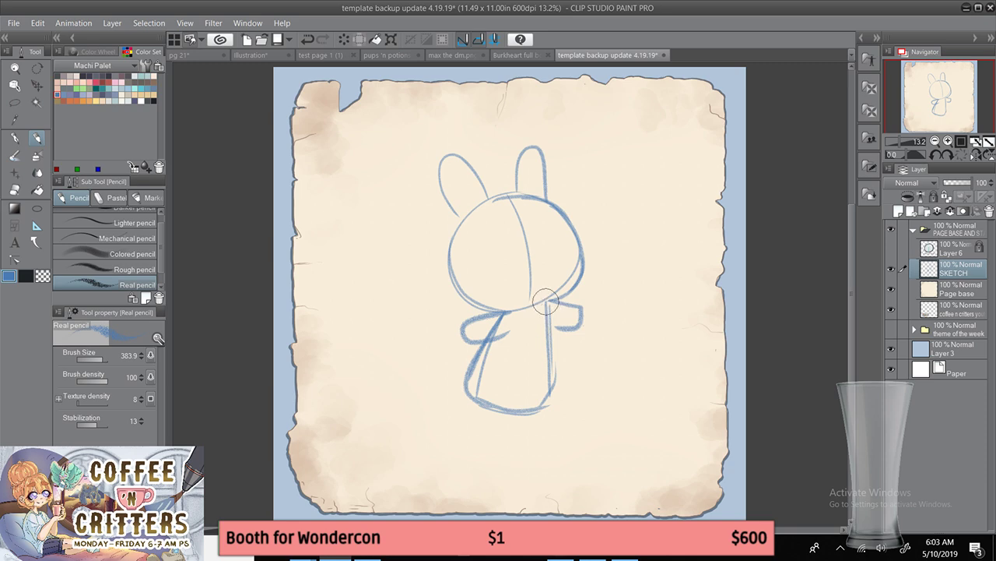
mouse_move(546, 301)
left_mouse_down()
mouse_move(571, 323)
mouse_move(547, 302)
mouse_move(583, 314)
mouse_move(553, 324)
mouse_move(571, 317)
mouse_move(547, 300)
mouse_move(580, 310)
mouse_move(460, 326)
mouse_move(510, 334)
left_mouse_up()
key("ctrl+z")
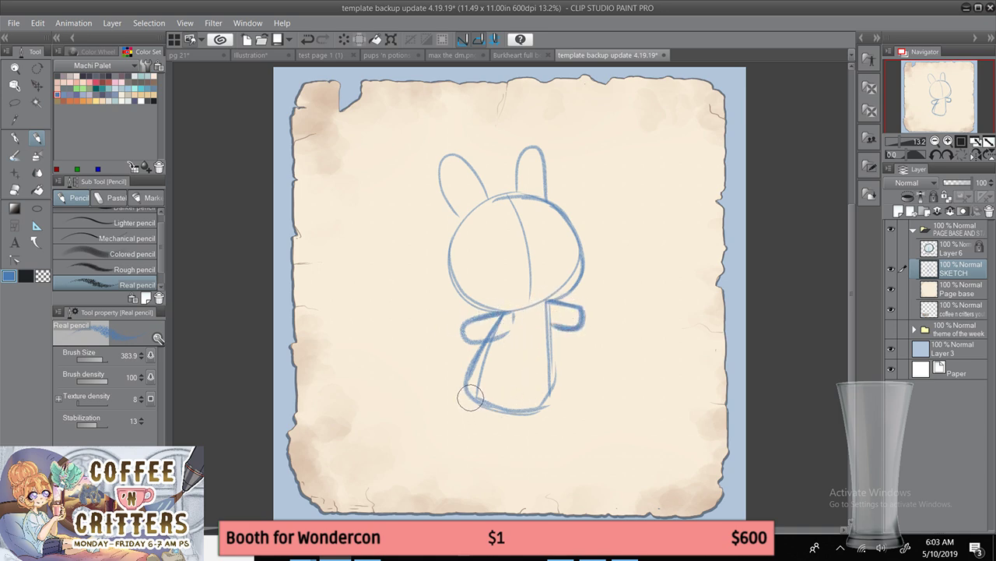
- Draw two short tapered legs with rounded feet beneath the torso, redoing unsatisfactory strokes
mouse_move(470, 402)
left_mouse_down()
mouse_move(477, 443)
mouse_move(501, 415)
mouse_move(473, 443)
left_mouse_up()
key("ctrl+z")
key("ctrl+z")
left_click_drag(460, 403, 485, 460)
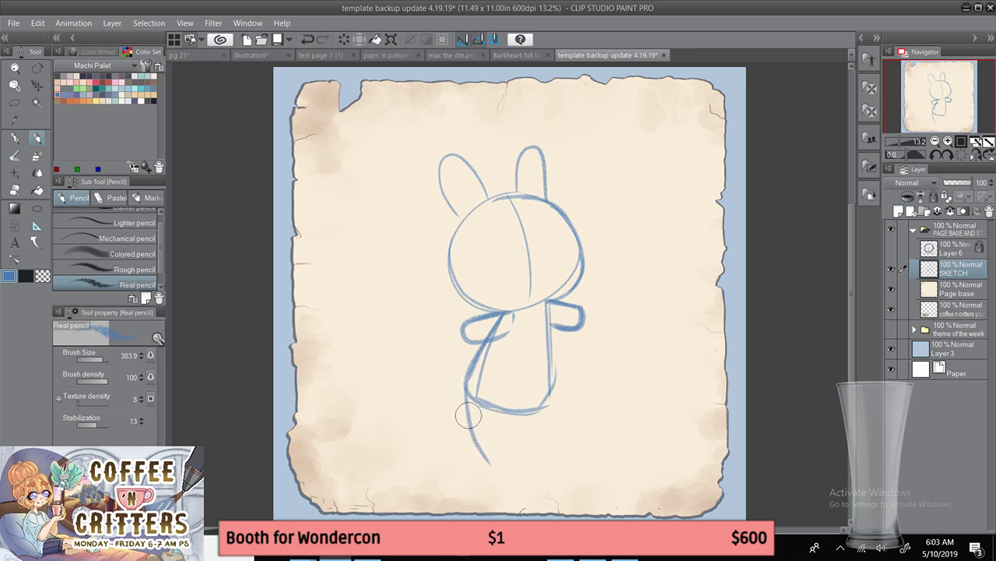
mouse_move(468, 415)
left_mouse_down()
mouse_move(481, 465)
mouse_move(504, 462)
mouse_move(507, 418)
left_mouse_up()
mouse_move(504, 457)
left_mouse_down()
mouse_move(508, 415)
mouse_move(552, 448)
left_mouse_up()
mouse_move(549, 404)
left_mouse_down()
mouse_move(553, 459)
mouse_move(536, 457)
left_mouse_up()
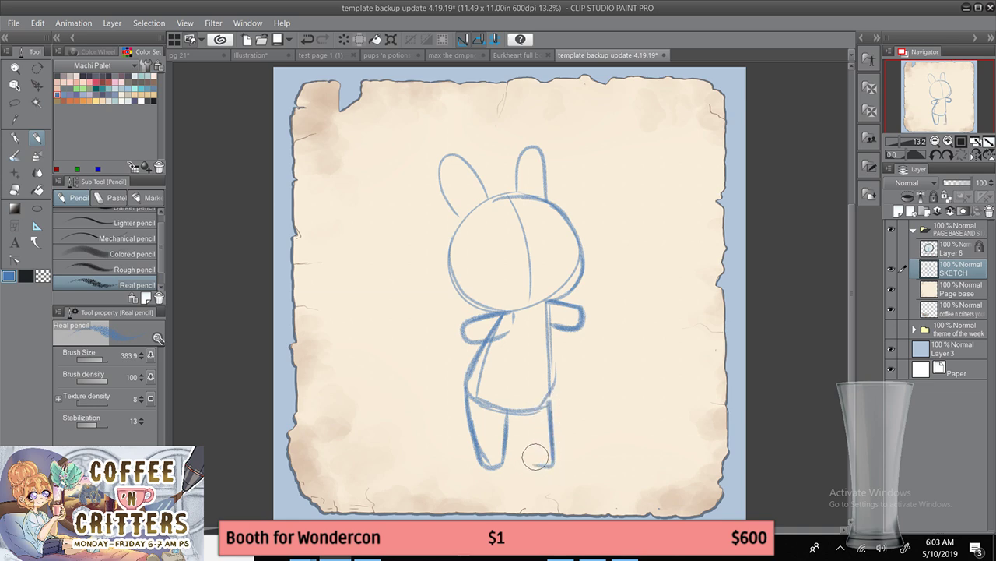
key("ctrl+z")
key("ctrl+z")
mouse_move(548, 399)
left_mouse_down()
mouse_move(546, 463)
mouse_move(529, 460)
mouse_move(515, 412)
left_mouse_up()
left_click_drag(515, 412, 531, 460)
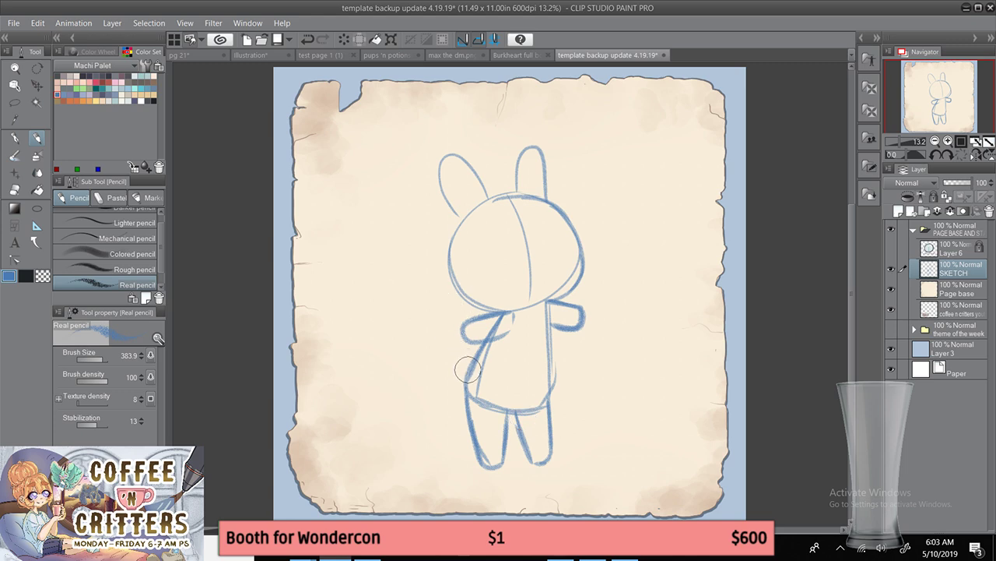
- Add a small round tail at the hip, lengthen both arms with pointed outlines and darken the chin line
left_click_drag(467, 371, 480, 377)
mouse_move(505, 313)
left_mouse_down()
mouse_move(447, 327)
mouse_move(468, 342)
left_mouse_up()
left_click_drag(502, 313, 478, 342)
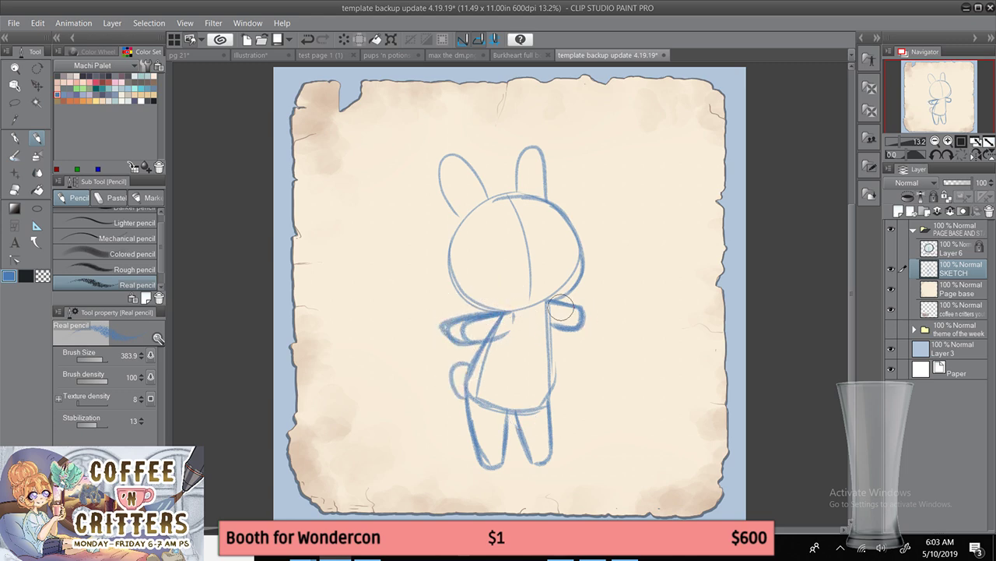
mouse_move(547, 300)
left_mouse_down()
mouse_move(603, 327)
mouse_move(555, 330)
mouse_move(590, 323)
mouse_move(577, 318)
mouse_move(569, 333)
left_mouse_up()
key("ctrl+z")
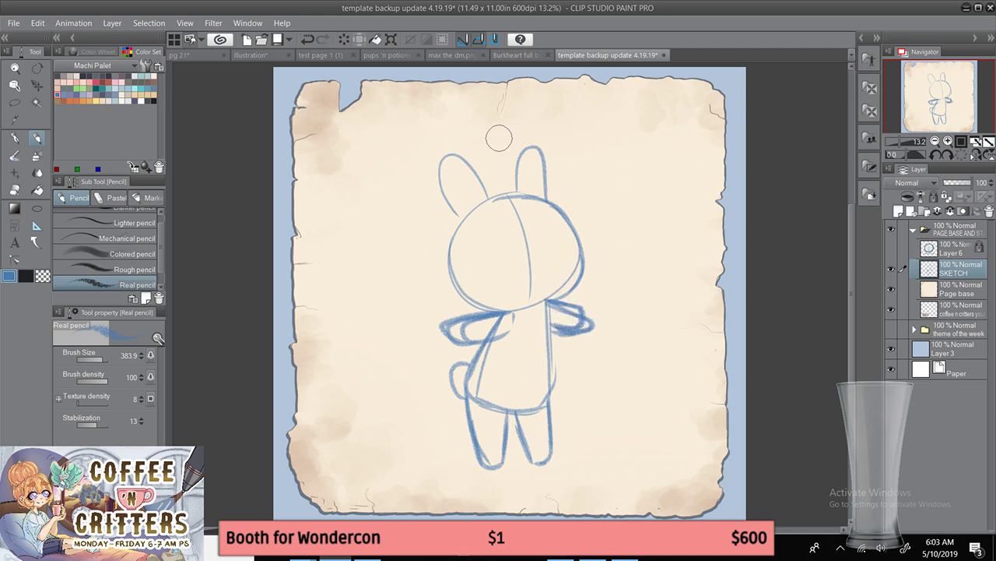
mouse_move(506, 311)
left_mouse_down()
mouse_move(573, 288)
mouse_move(578, 270)
left_mouse_up()
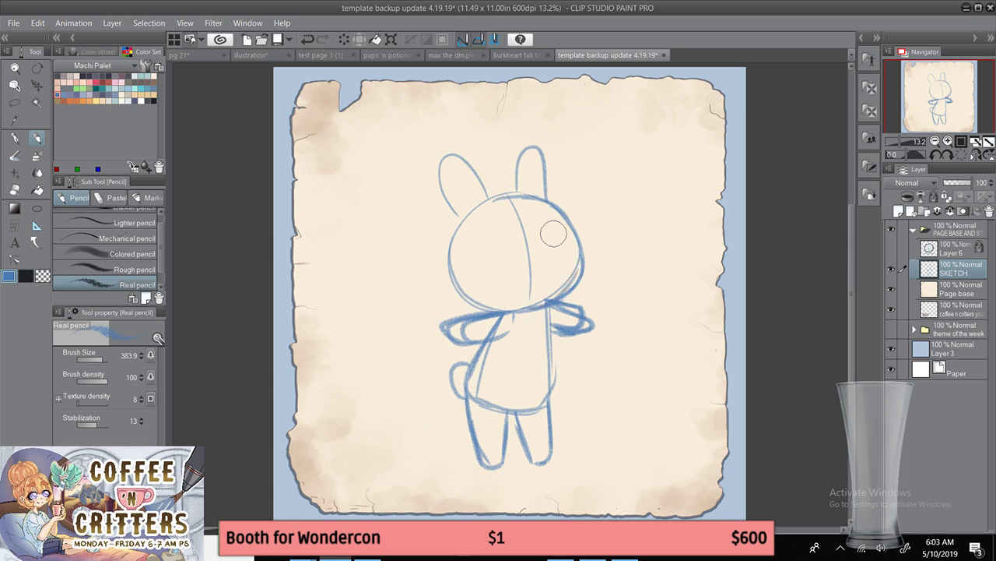
- Redraw both ears with taller, heavier outer outlines around the original ear shapes
mouse_move(488, 197)
left_mouse_down()
mouse_move(472, 159)
mouse_move(431, 157)
mouse_move(458, 219)
left_mouse_up()
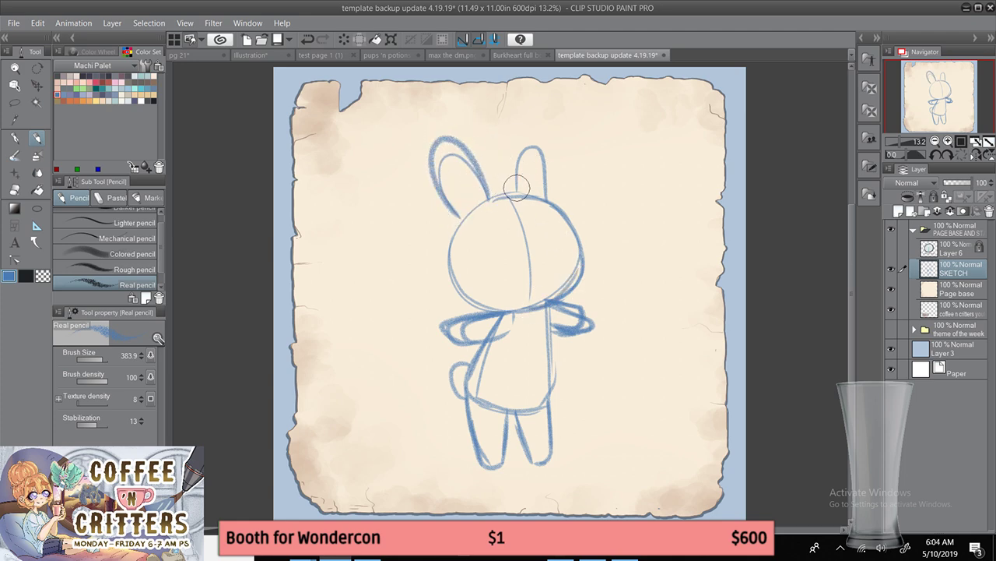
mouse_move(518, 193)
left_mouse_down()
mouse_move(535, 137)
mouse_move(547, 165)
mouse_move(518, 192)
mouse_move(522, 141)
mouse_move(554, 141)
mouse_move(554, 181)
mouse_move(546, 144)
mouse_move(521, 196)
mouse_move(524, 145)
mouse_move(554, 134)
mouse_move(558, 196)
left_mouse_up()
key("ctrl+z")
key("ctrl+z")
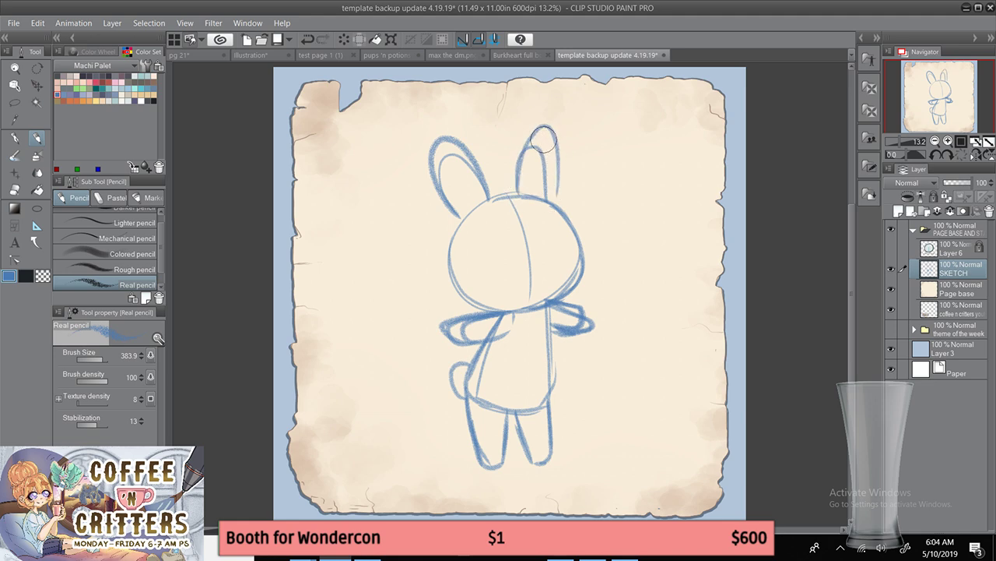
left_click_drag(544, 128, 553, 204)
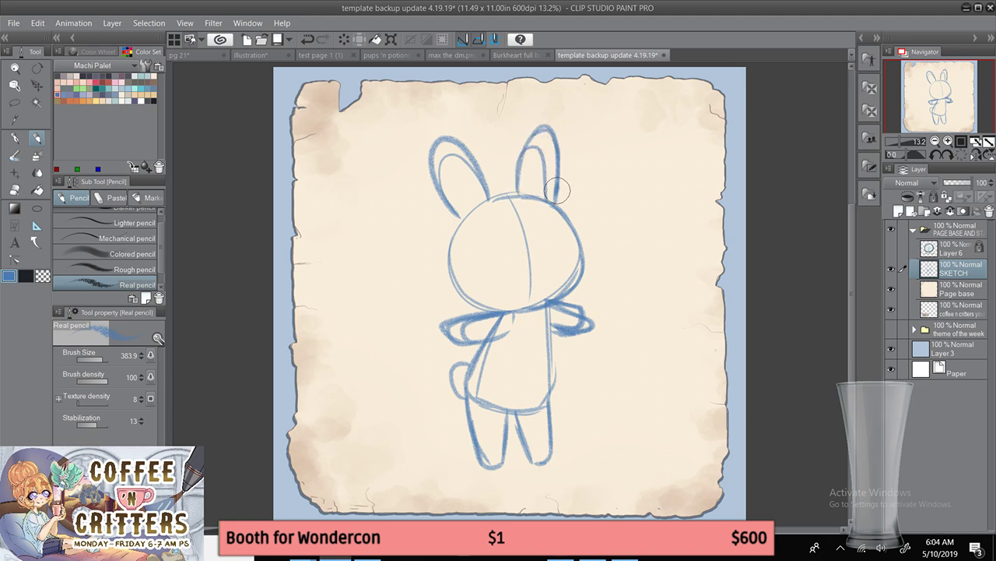
- Darken the torso's side line and sketch a heart-shaped open mouth with front teeth on the lower face
left_click_drag(550, 320, 550, 403)
mouse_move(520, 270)
left_mouse_down()
mouse_move(508, 291)
mouse_move(535, 281)
mouse_move(523, 269)
mouse_move(553, 261)
mouse_move(534, 298)
mouse_move(524, 267)
mouse_move(553, 256)
mouse_move(532, 294)
left_mouse_up()
key("ctrl+z")
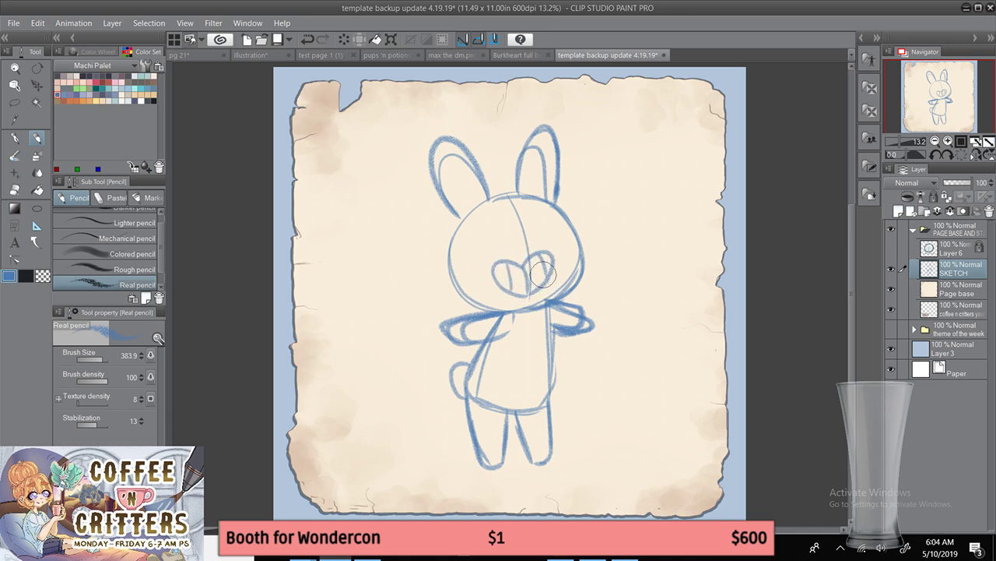
key("ctrl+z")
left_click_drag(539, 262, 537, 248)
- Draw a round eye on each side of the face above the mouth
mouse_move(472, 235)
left_mouse_down()
mouse_move(462, 253)
mouse_move(472, 235)
left_mouse_up()
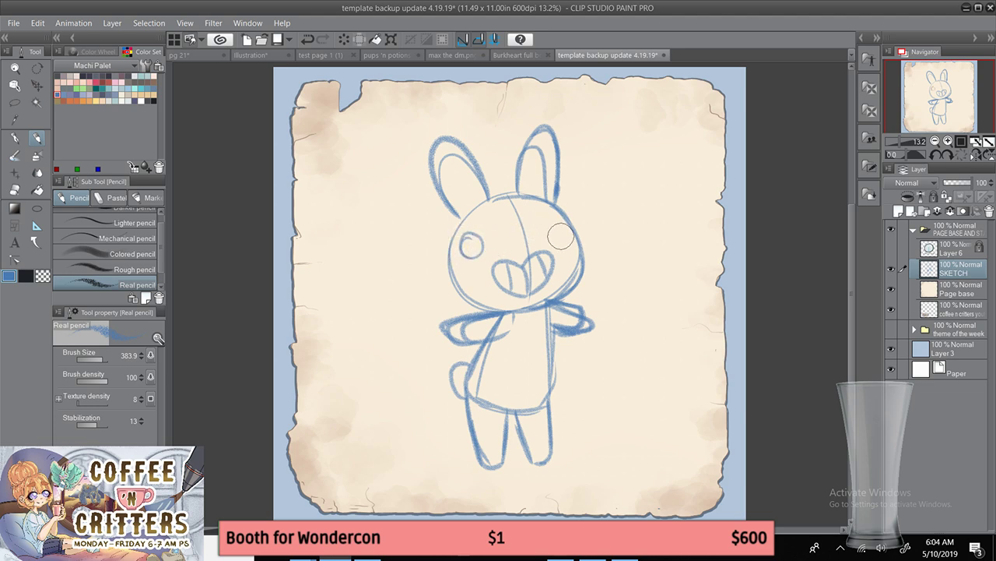
mouse_move(556, 231)
left_mouse_down()
mouse_move(569, 251)
mouse_move(561, 227)
mouse_move(554, 252)
mouse_move(571, 226)
mouse_move(540, 221)
mouse_move(495, 253)
mouse_move(472, 311)
left_mouse_up()
key("ctrl+z")
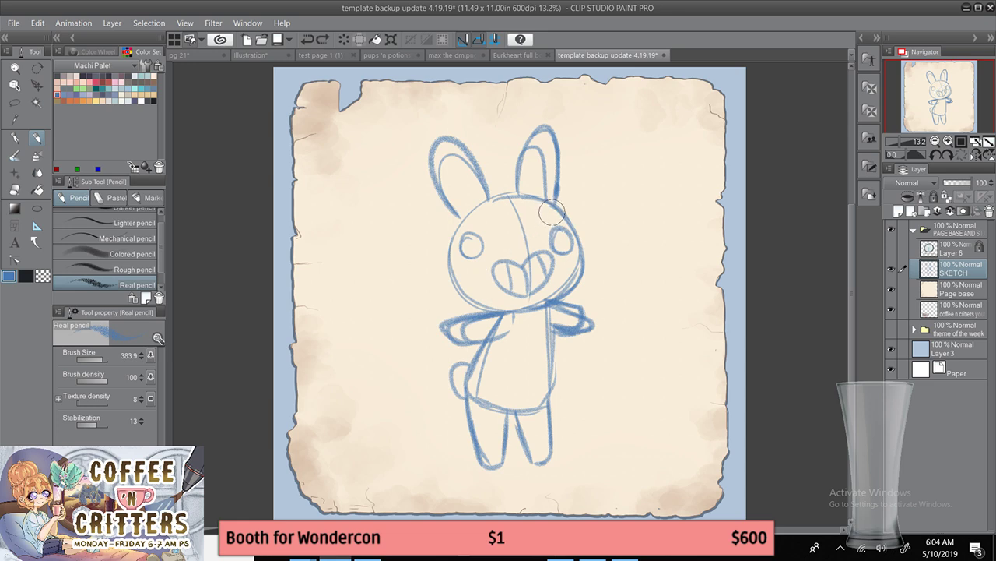
- Sketch a bold marking line sweeping diagonally across the face and around the mouth, and strengthen the eye outlines
mouse_move(555, 209)
left_mouse_down()
mouse_move(479, 265)
mouse_move(466, 306)
left_mouse_up()
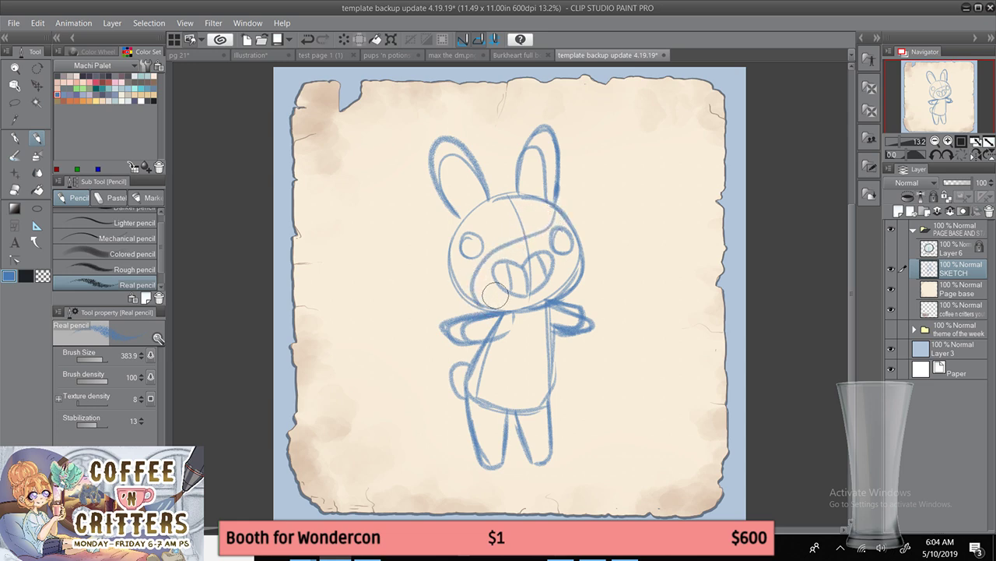
key("ctrl+z")
mouse_move(556, 204)
left_mouse_down()
mouse_move(488, 257)
mouse_move(478, 296)
left_mouse_up()
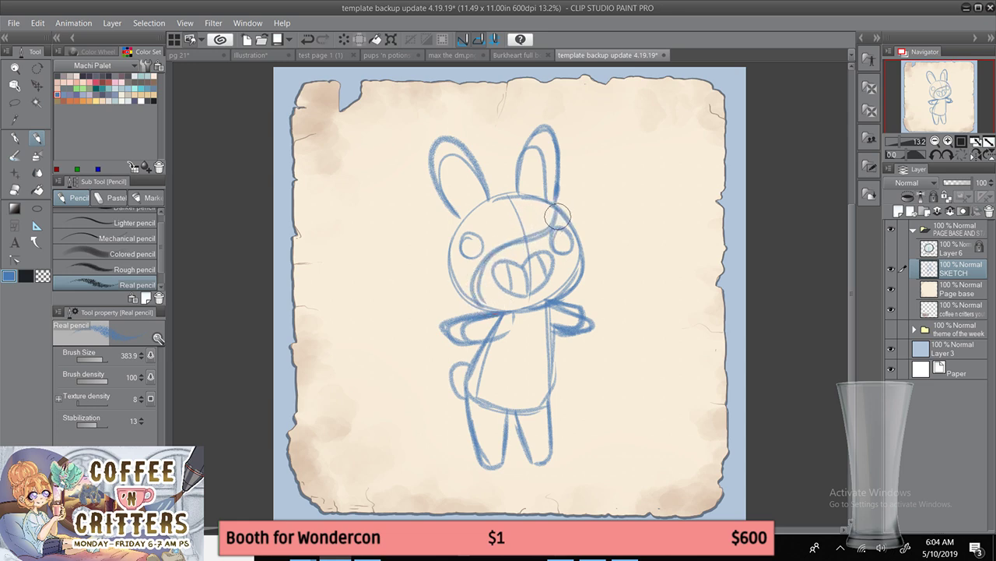
left_click_drag(559, 216, 474, 289)
mouse_move(562, 234)
left_mouse_down()
mouse_move(572, 248)
mouse_move(560, 234)
left_mouse_up()
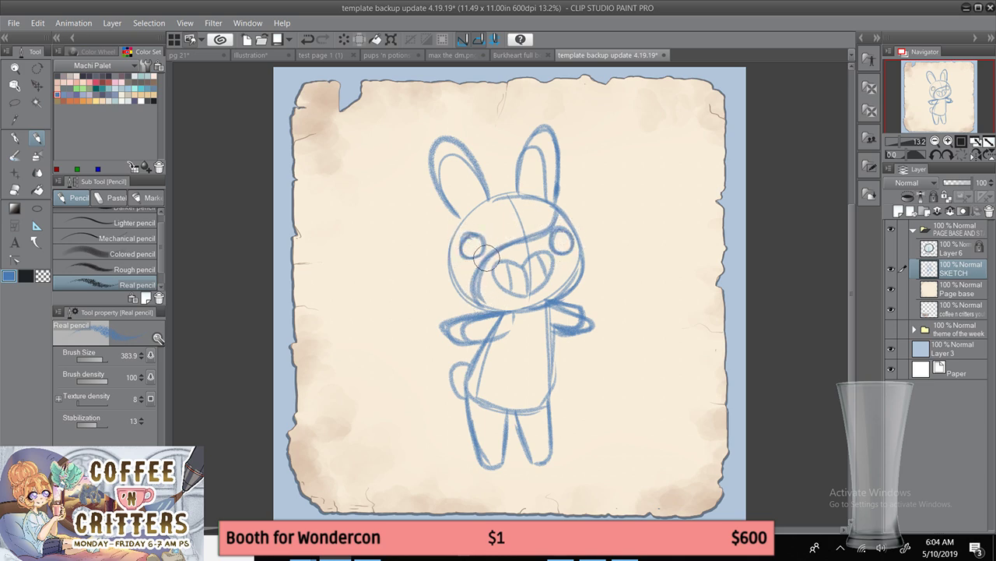
- Draw a curved belly marking line from the neck down to the hip of the torso
left_click_drag(544, 356, 544, 381)
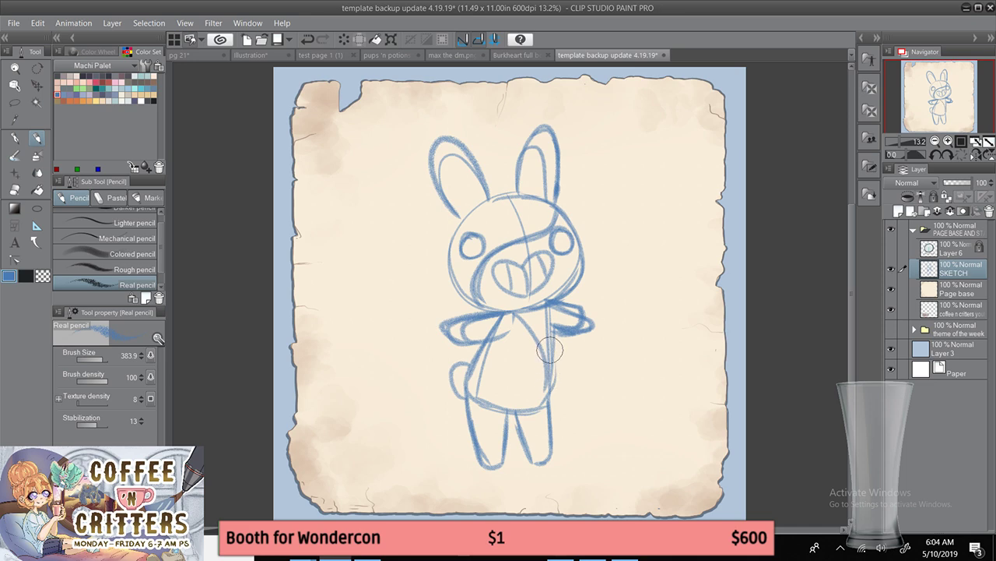
key("ctrl+z")
left_click_drag(511, 313, 547, 390)
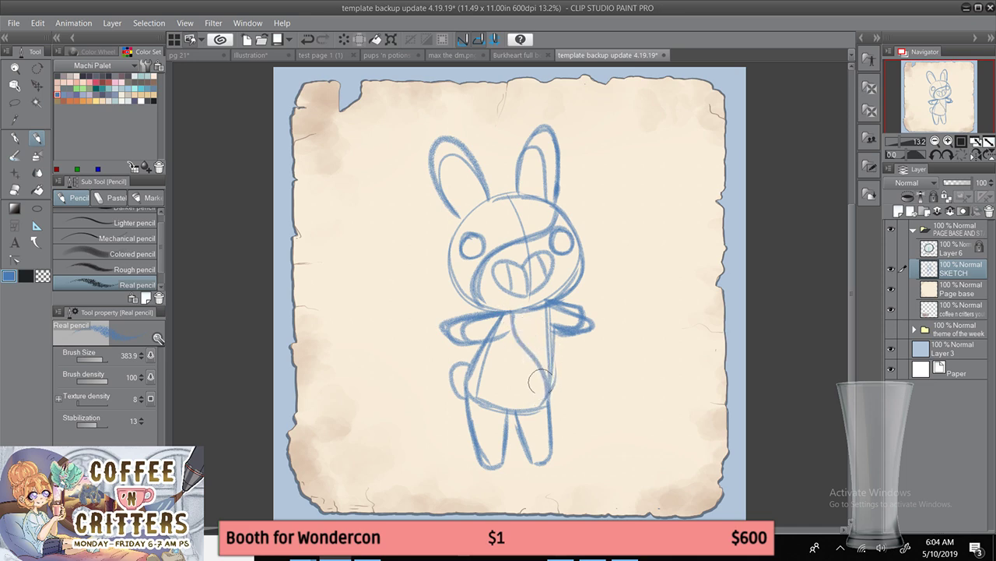
- Add small rounded spots to the rabbit's forehead, cheek, arm and tail
mouse_move(533, 206)
left_mouse_down()
mouse_move(517, 214)
mouse_move(541, 211)
mouse_move(510, 206)
left_mouse_up()
left_click_drag(568, 268, 572, 261)
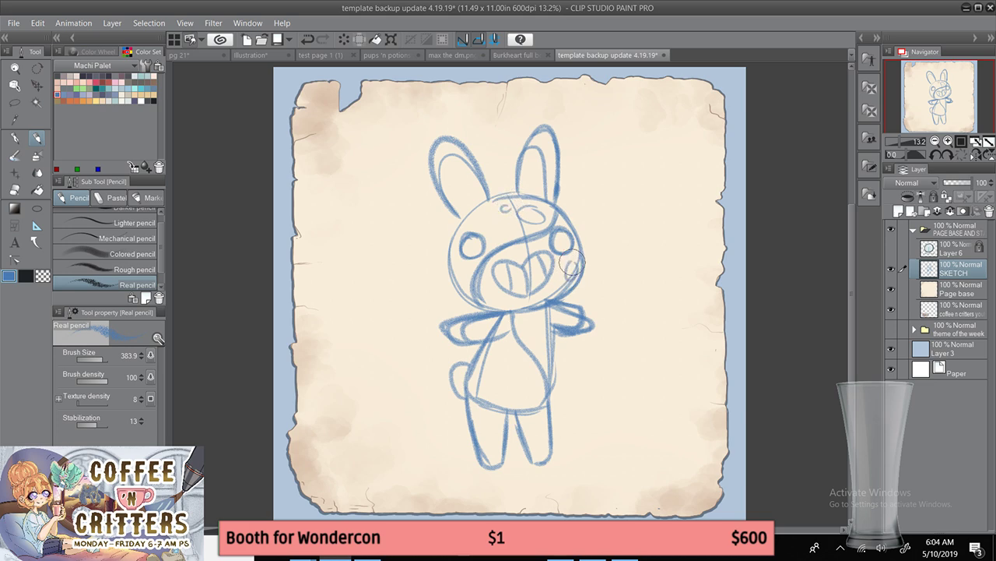
mouse_move(545, 307)
left_mouse_down()
mouse_move(544, 318)
mouse_move(569, 317)
left_mouse_up()
left_click_drag(461, 369, 464, 372)
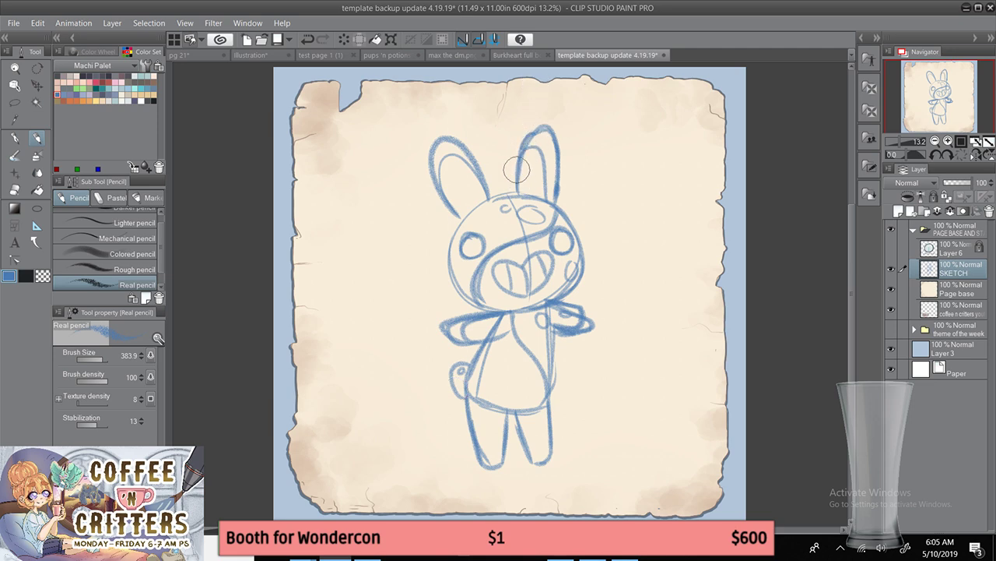
- Strengthen the outlines of the rabbit's two ears and the sides of its head with bolder pencil strokes
mouse_move(531, 136)
left_mouse_down()
mouse_move(561, 153)
mouse_move(552, 137)
mouse_move(554, 201)
left_mouse_up()
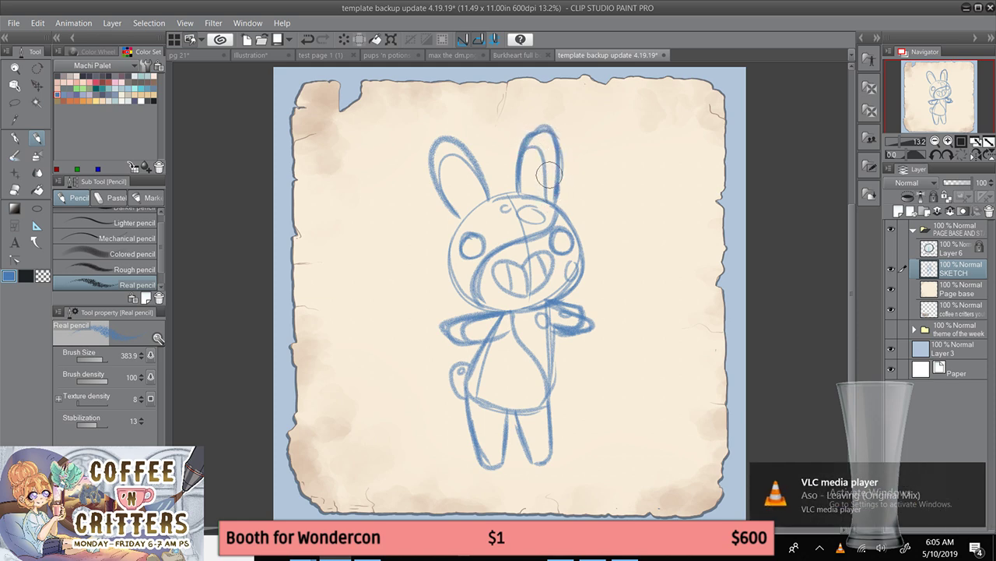
mouse_move(438, 144)
left_mouse_down()
mouse_move(428, 165)
mouse_move(457, 218)
left_mouse_up()
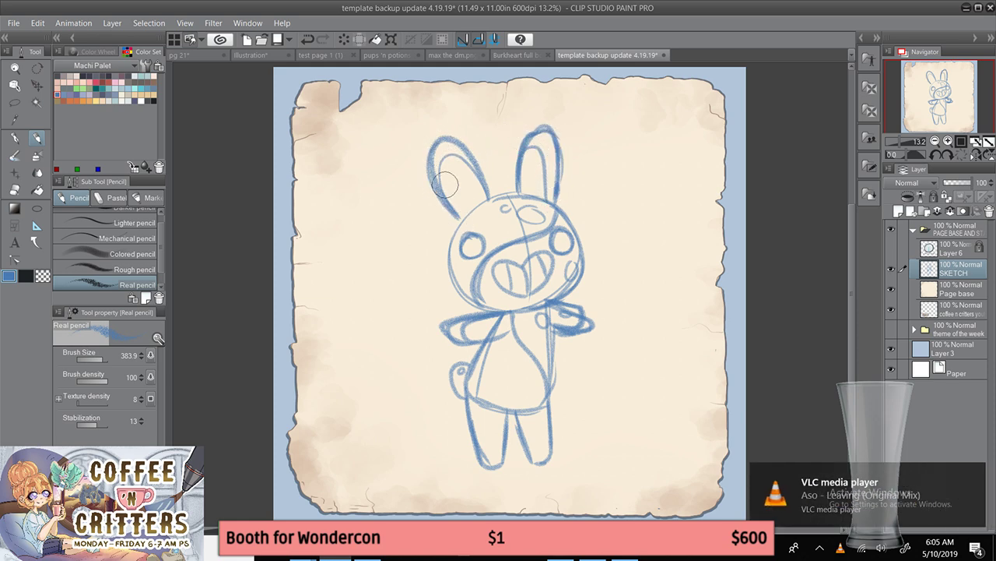
key("ctrl+z")
mouse_move(439, 143)
left_mouse_down()
mouse_move(436, 186)
mouse_move(459, 216)
left_mouse_up()
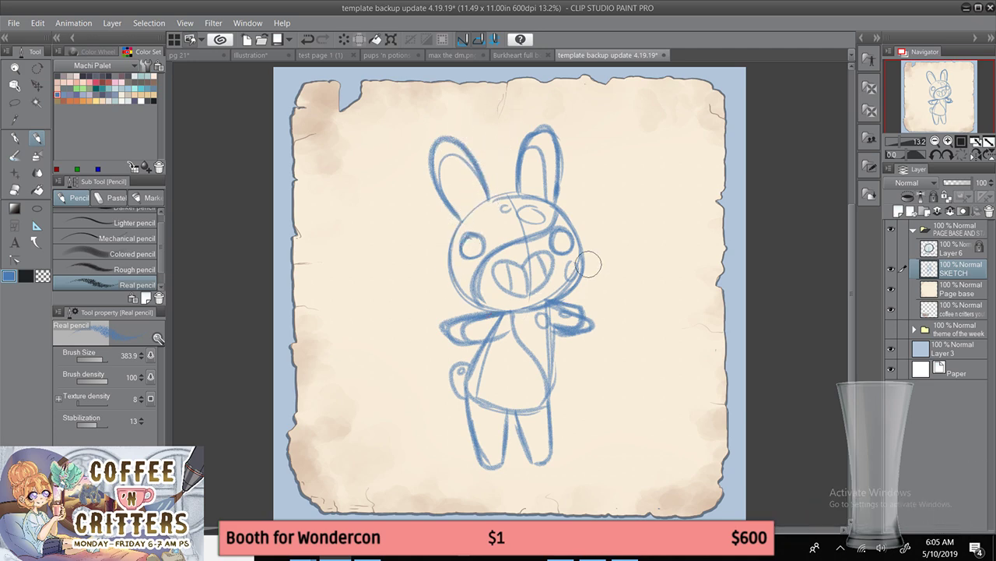
- Move the rabbit sketch toward the parchment's left edge to free space beside it
key("k")
mouse_move(546, 298)
left_mouse_down()
mouse_move(498, 285)
mouse_move(417, 292)
mouse_move(449, 288)
left_mouse_up()
left_click(13, 139)
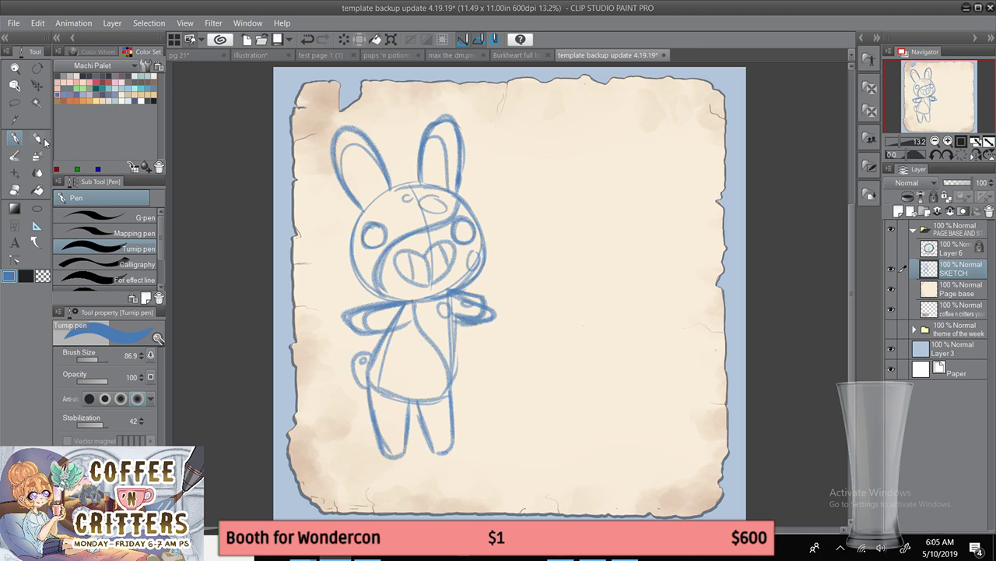
- Sketch a large circle with the Real pencil beside the rabbit as a second head, thickening its upper edge
left_click(37, 138)
mouse_move(614, 173)
left_mouse_down()
mouse_move(654, 249)
mouse_move(621, 169)
mouse_move(546, 242)
mouse_move(674, 251)
mouse_move(622, 168)
mouse_move(598, 159)
mouse_move(553, 280)
mouse_move(676, 234)
mouse_move(609, 161)
mouse_move(523, 239)
mouse_move(663, 258)
mouse_move(610, 157)
mouse_move(532, 194)
mouse_move(608, 288)
mouse_move(655, 197)
mouse_move(602, 150)
mouse_move(561, 162)
mouse_move(552, 273)
mouse_move(663, 238)
mouse_move(630, 158)
mouse_move(531, 202)
mouse_move(604, 290)
mouse_move(653, 205)
mouse_move(592, 162)
mouse_move(573, 161)
mouse_move(580, 290)
mouse_move(686, 212)
mouse_move(602, 157)
mouse_move(680, 201)
left_mouse_up()
key("ctrl+z")
key("ctrl+z")
key("ctrl+z")
key("ctrl+z")
key("ctrl+z")
key("ctrl+z")
key("ctrl+z")
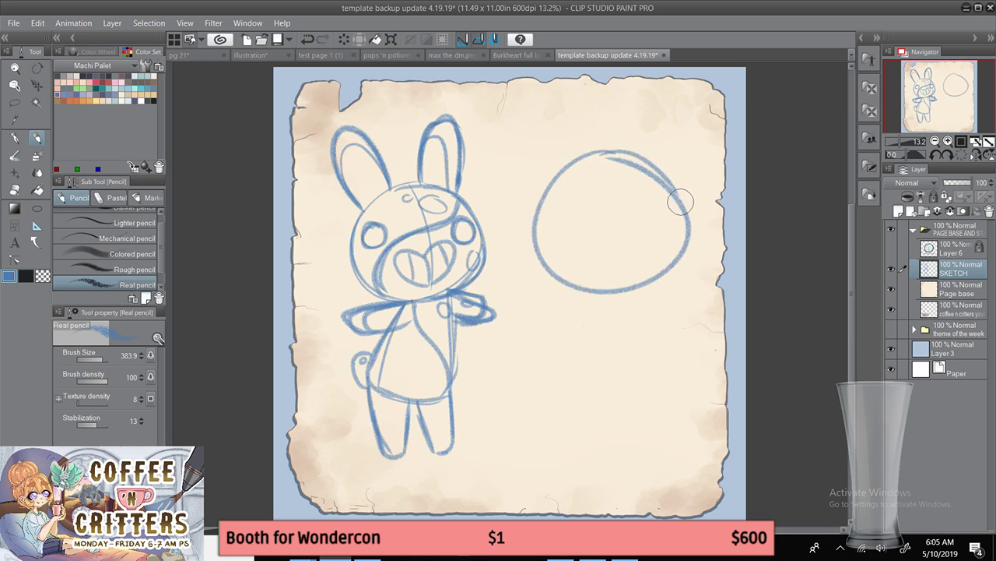
mouse_move(611, 152)
left_mouse_down()
mouse_move(638, 158)
mouse_move(692, 222)
mouse_move(680, 249)
left_mouse_up()
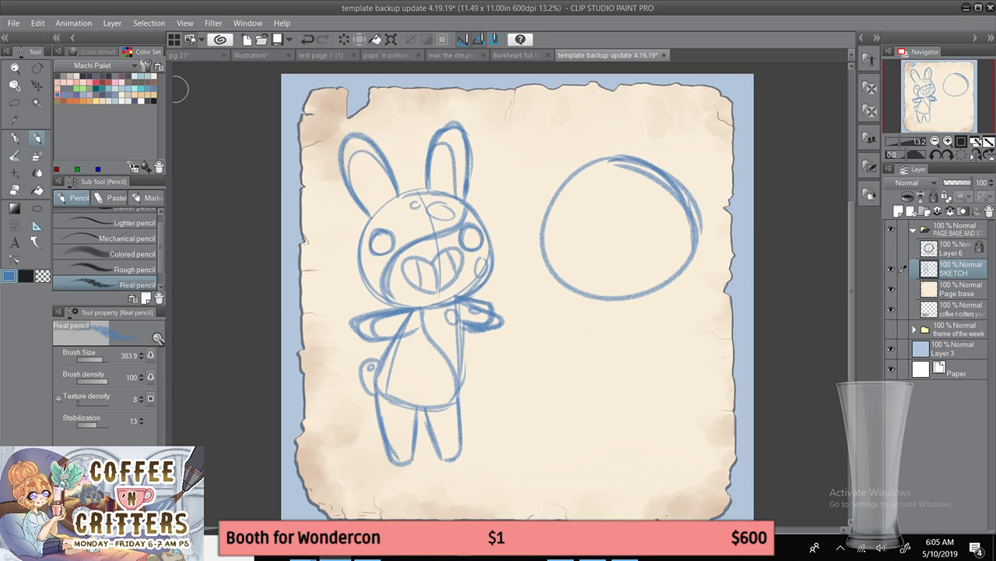
- Lasso the new head circle, scale it to 85 percent, shift it slightly lower, and clear the selection
left_click(15, 102)
mouse_move(611, 128)
left_mouse_down()
mouse_move(683, 317)
mouse_move(701, 151)
mouse_move(670, 127)
left_mouse_up()
key("ctrl+t")
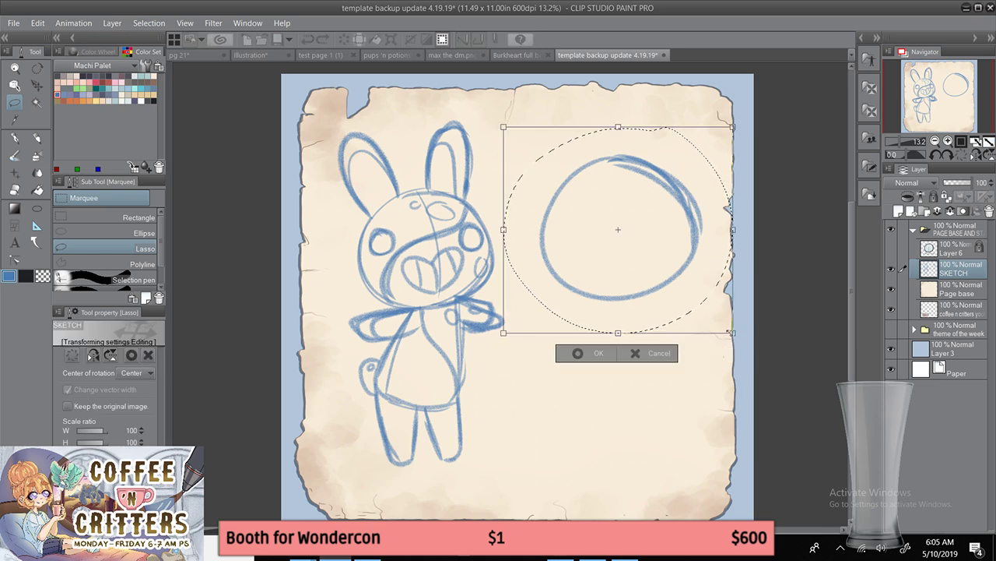
left_click_drag(732, 332, 696, 337)
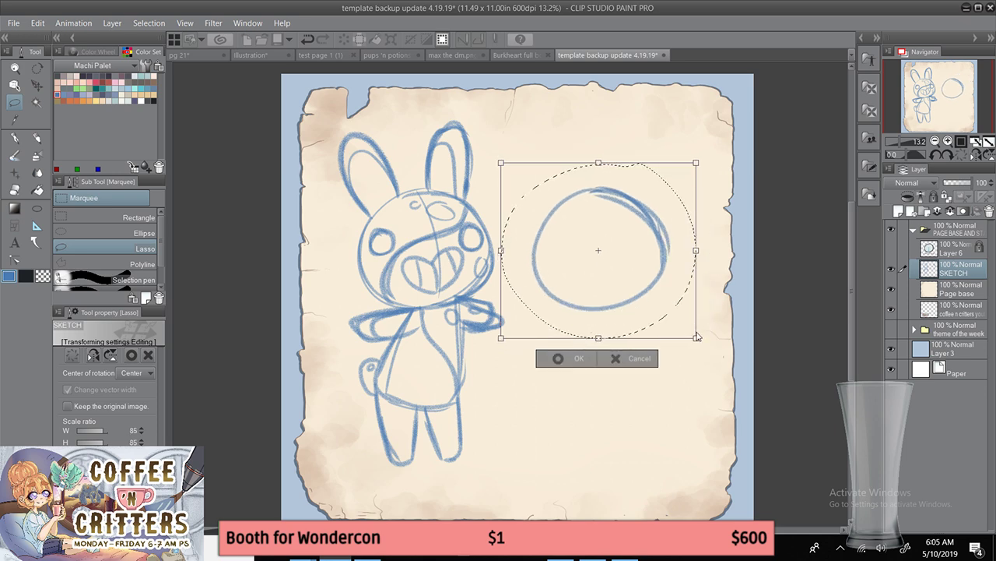
left_click(580, 356)
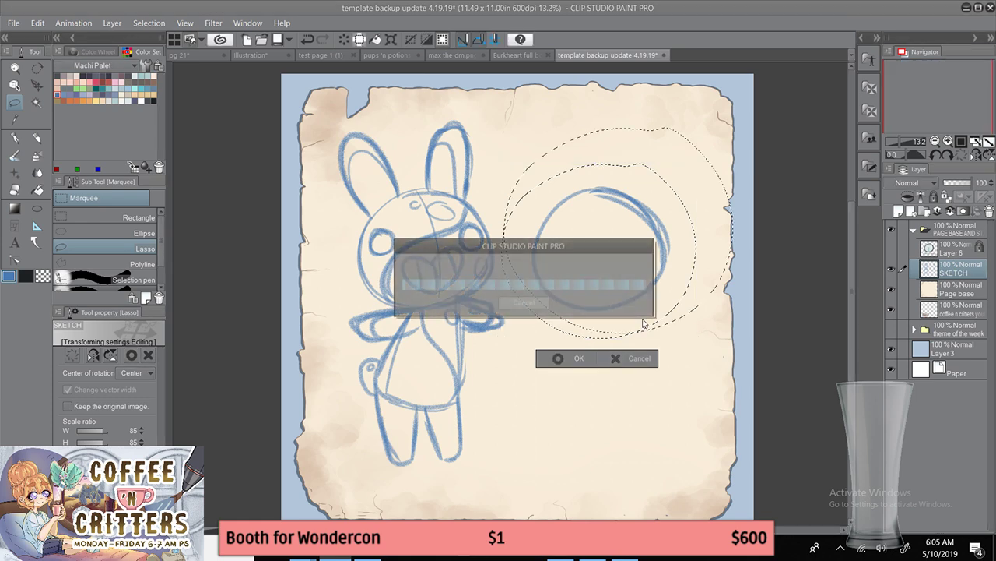
key("ctrl+d")
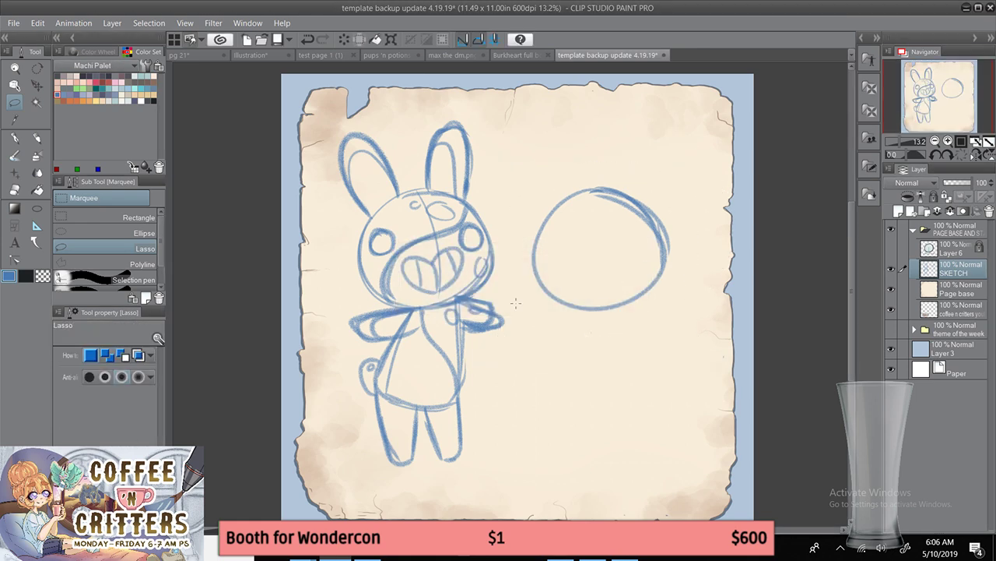
- Draw a curved vertical centre line and a curved horizontal eye guideline across the second head
left_click(36, 138)
left_click_drag(598, 196, 582, 301)
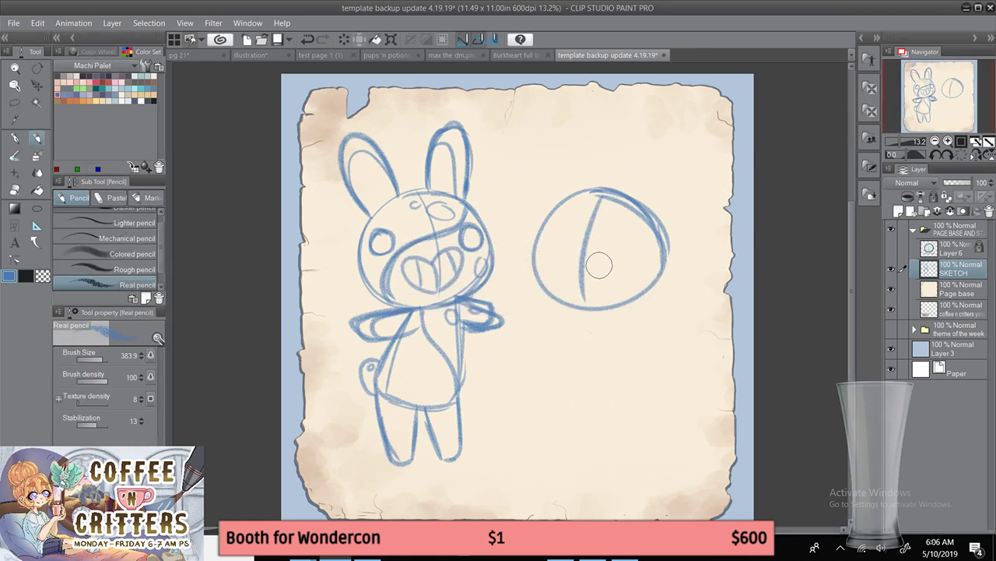
left_click_drag(538, 236, 655, 259)
key("ctrl+z")
left_click_drag(539, 236, 662, 250)
left_click_drag(630, 197, 668, 250)
key("ctrl+z")
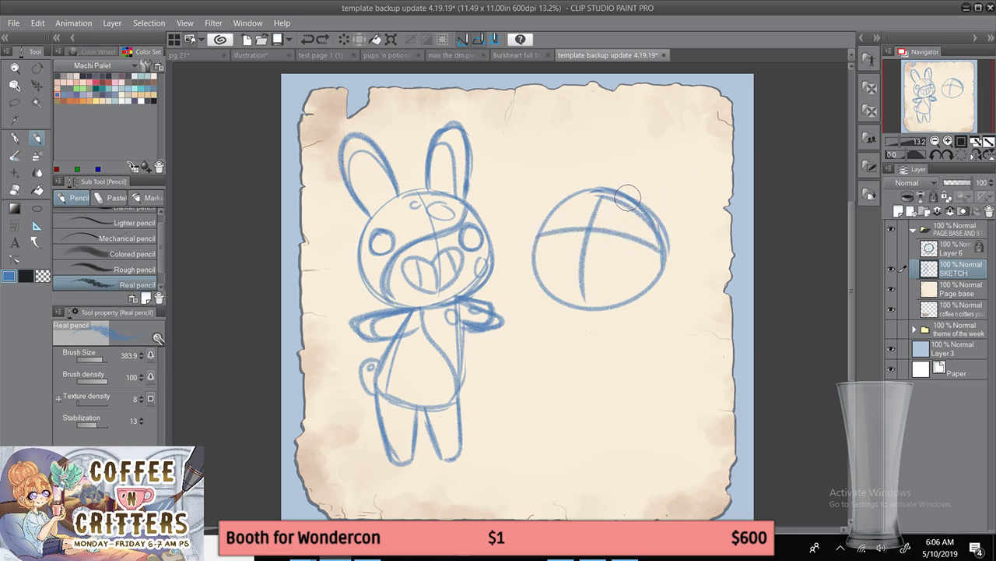
- Try to sketch upright ears on top of the second head
mouse_move(623, 195)
left_mouse_down()
mouse_move(667, 206)
mouse_move(667, 237)
left_mouse_up()
mouse_move(607, 177)
left_mouse_down()
mouse_move(591, 147)
mouse_move(557, 165)
mouse_move(548, 213)
left_mouse_up()
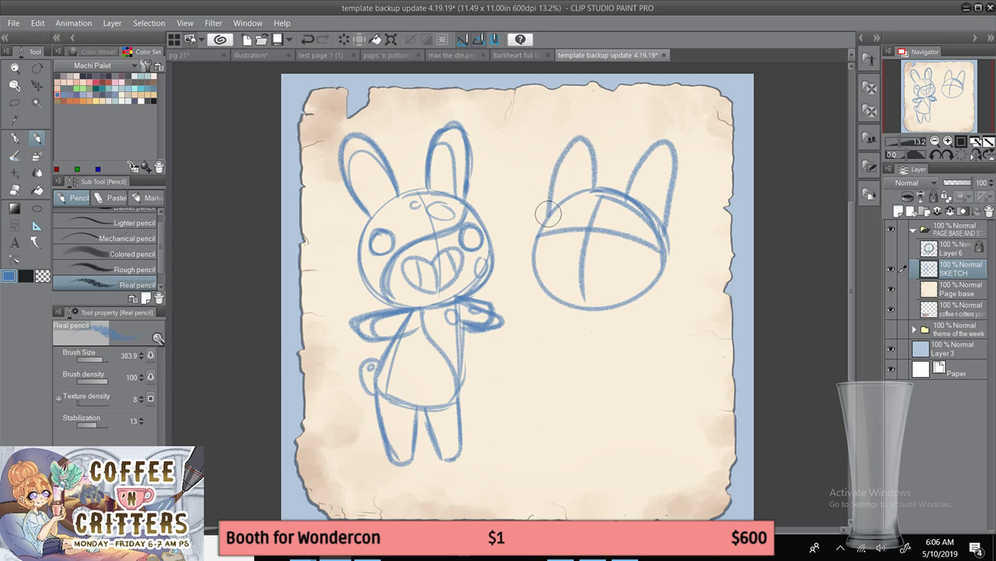
left_click_drag(628, 200, 665, 139)
left_click_drag(672, 176, 663, 231)
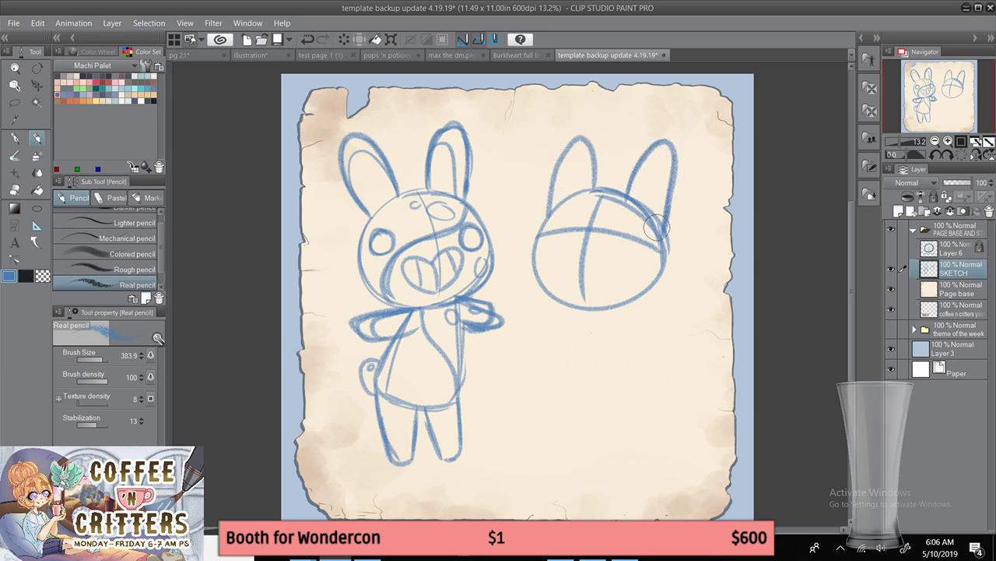
key("ctrl+z")
key("ctrl+z")
key("ctrl+z")
key("ctrl+z")
key("ctrl+z")
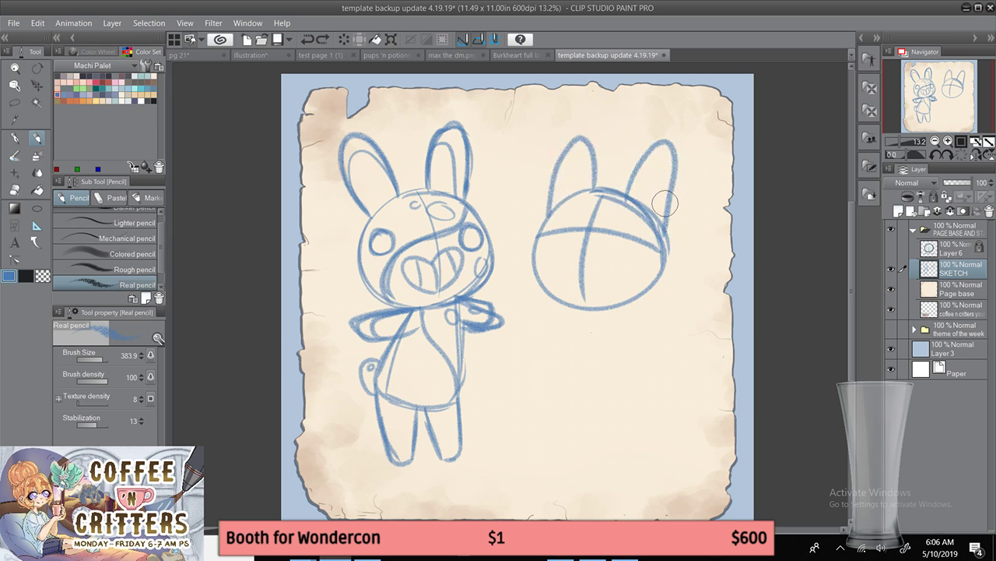
mouse_move(583, 189)
left_mouse_down()
mouse_move(586, 130)
mouse_move(556, 134)
mouse_move(557, 181)
mouse_move(566, 189)
mouse_move(593, 155)
mouse_move(570, 124)
mouse_move(554, 204)
left_mouse_up()
key("ctrl+z")
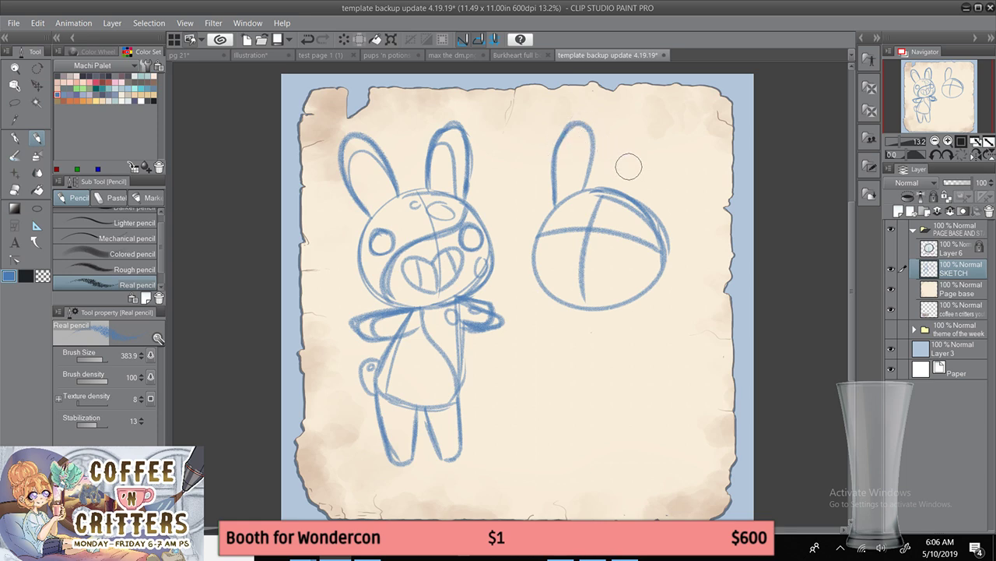
key("ctrl+z")
key("ctrl+z")
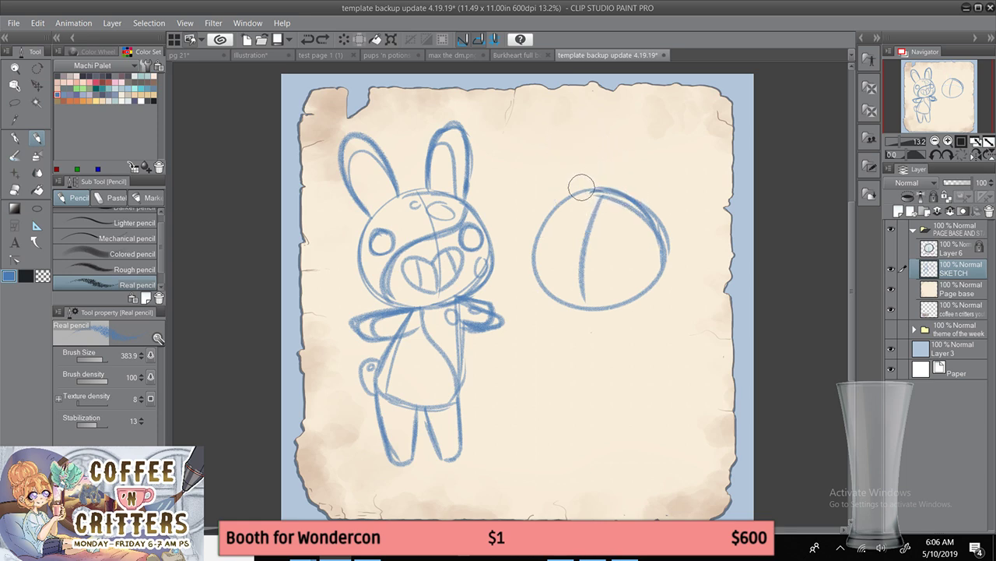
- Restore the eye guideline and draw two tall rounded ears on the second head
key("ctrl+y")
mouse_move(555, 201)
left_mouse_down()
mouse_move(557, 153)
mouse_move(584, 119)
mouse_move(597, 146)
mouse_move(593, 185)
mouse_move(639, 138)
mouse_move(670, 126)
mouse_move(656, 216)
mouse_move(665, 134)
mouse_move(674, 182)
mouse_move(660, 234)
left_mouse_up()
key("ctrl+z")
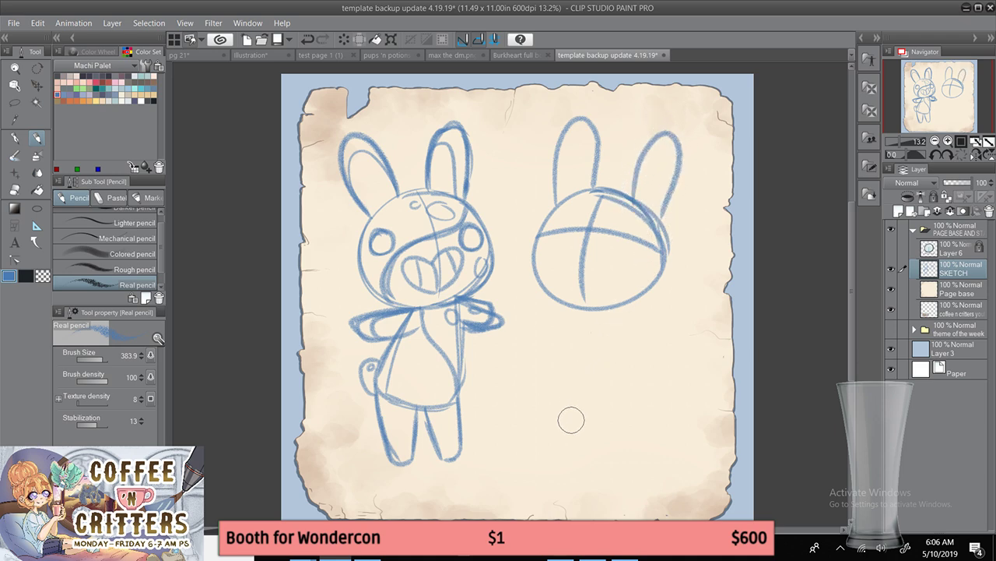
- Sketch an upright utensil with an oval handle, narrow stem and pronged tip below the second head
left_click_drag(559, 360, 568, 430)
mouse_move(594, 349)
left_mouse_down()
mouse_move(598, 415)
mouse_move(580, 455)
mouse_move(584, 388)
left_mouse_up()
key("ctrl+z")
key("ctrl+z")
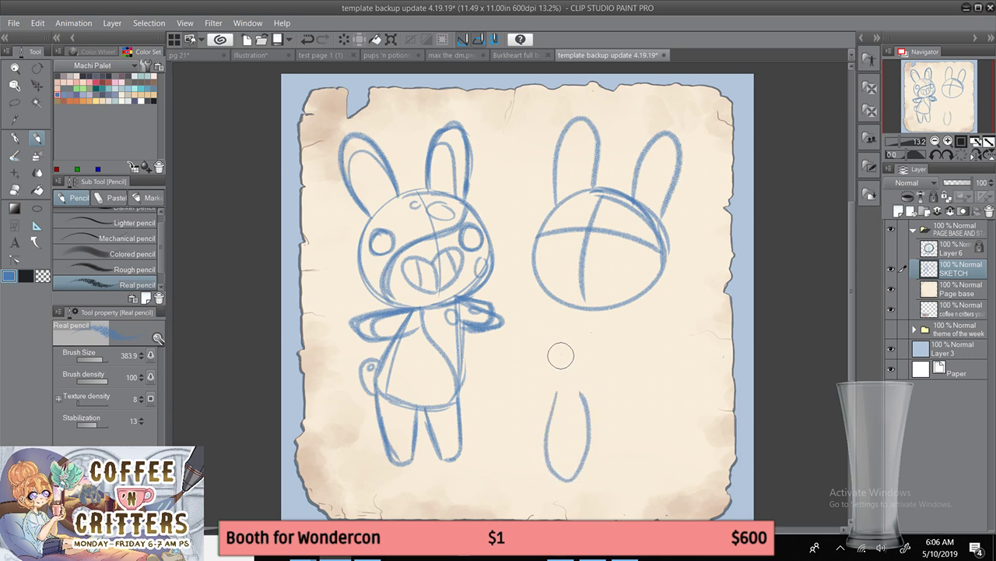
mouse_move(560, 356)
left_mouse_down()
mouse_move(561, 389)
mouse_move(576, 386)
left_mouse_up()
left_click_drag(560, 311, 565, 350)
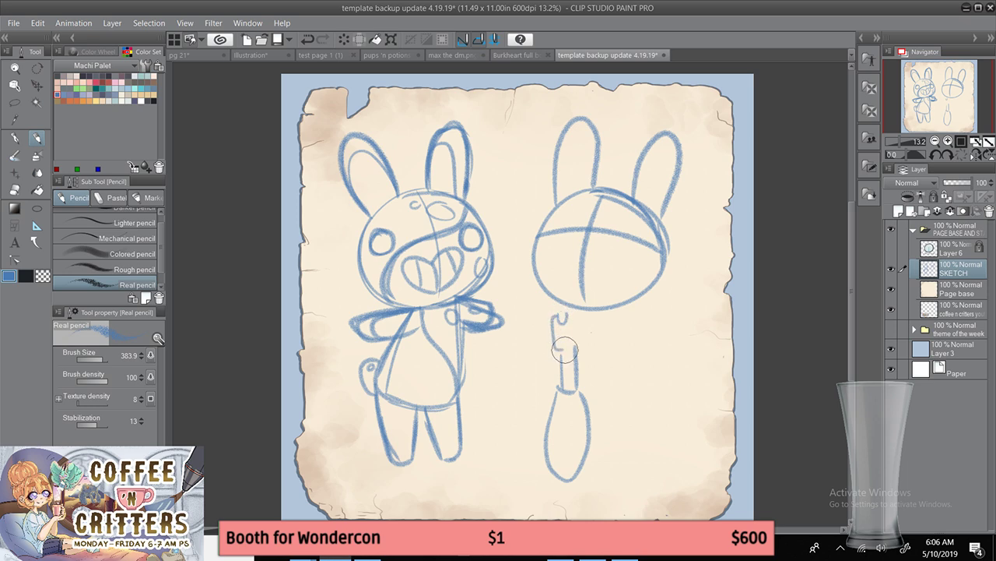
mouse_move(567, 315)
left_mouse_down()
mouse_move(575, 344)
mouse_move(561, 341)
mouse_move(569, 341)
mouse_move(562, 351)
left_mouse_up()
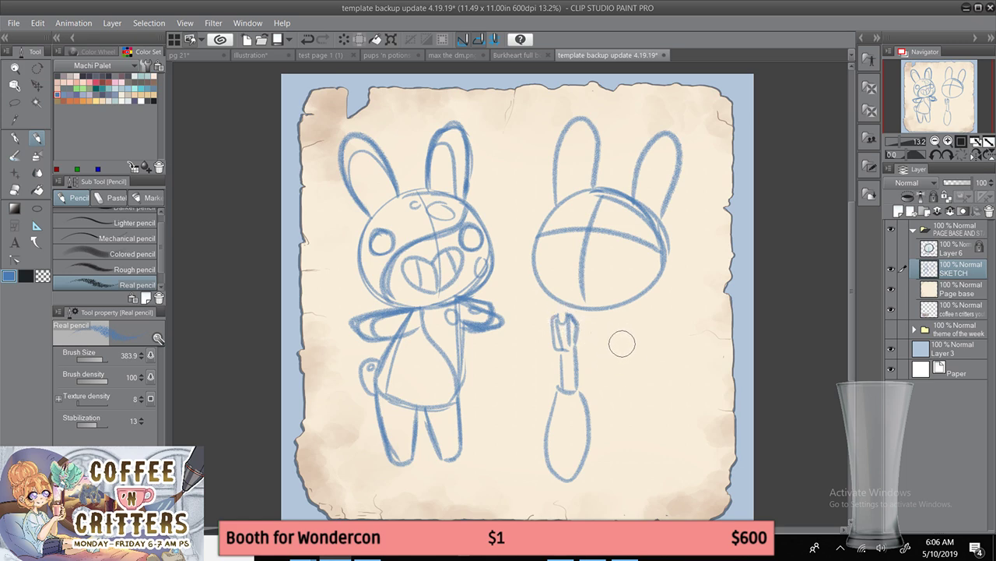
- Sketch a second tool lying sideways next to the upright utensil
mouse_move(623, 344)
left_mouse_down()
mouse_move(664, 344)
mouse_move(622, 345)
mouse_move(612, 333)
mouse_move(667, 334)
mouse_move(658, 348)
mouse_move(616, 359)
mouse_move(609, 340)
mouse_move(600, 350)
mouse_move(613, 367)
mouse_move(682, 359)
left_mouse_up()
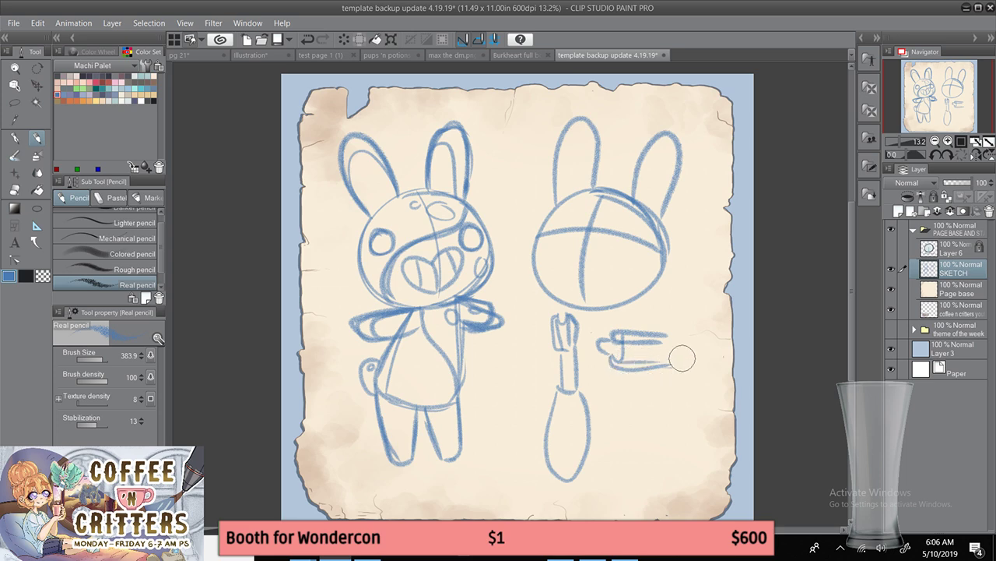
left_click_drag(612, 349, 621, 366)
mouse_move(663, 333)
left_mouse_down()
mouse_move(666, 366)
mouse_move(710, 340)
mouse_move(702, 356)
mouse_move(645, 358)
left_mouse_up()
- Erase both tool sketches below the second head with the Hard eraser enlarged to 876.2
left_click(15, 190)
mouse_move(436, 312)
left_mouse_down()
mouse_move(509, 286)
mouse_move(535, 314)
left_mouse_up()
left_click(102, 360)
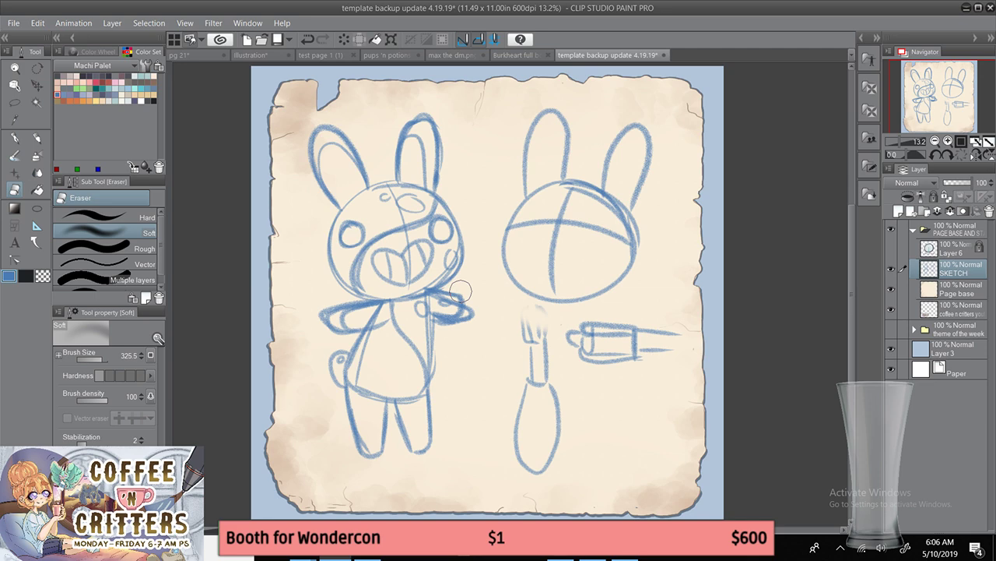
left_click(137, 220)
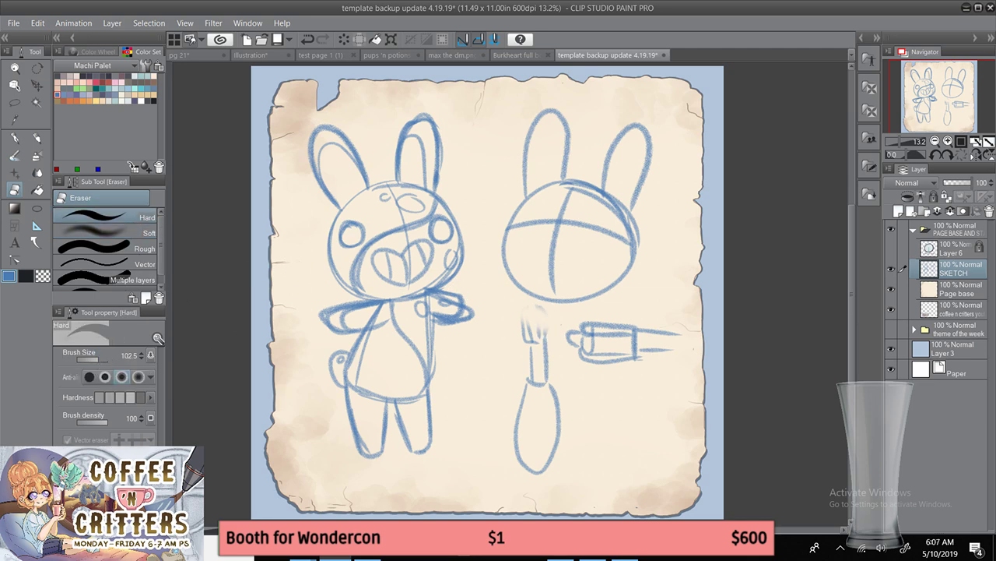
left_click(103, 360)
mouse_move(531, 335)
left_mouse_down()
mouse_move(543, 366)
mouse_move(567, 371)
mouse_move(596, 336)
mouse_move(634, 315)
mouse_move(618, 313)
mouse_move(642, 355)
left_mouse_up()
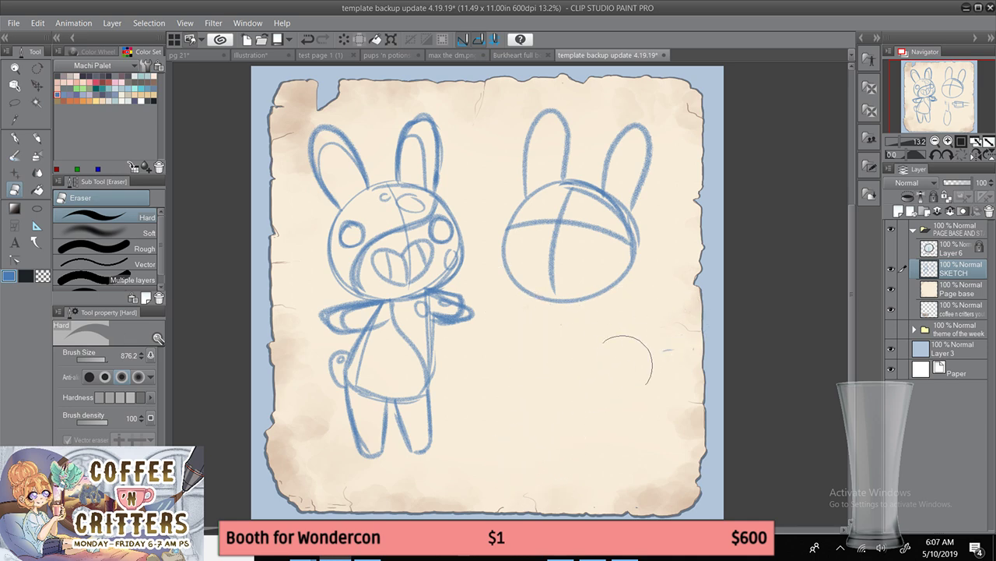
- Thicken the outlines of both ears on the second head with the Real pencil
left_click(38, 140)
mouse_move(563, 176)
left_mouse_down()
mouse_move(547, 120)
mouse_move(522, 203)
left_mouse_up()
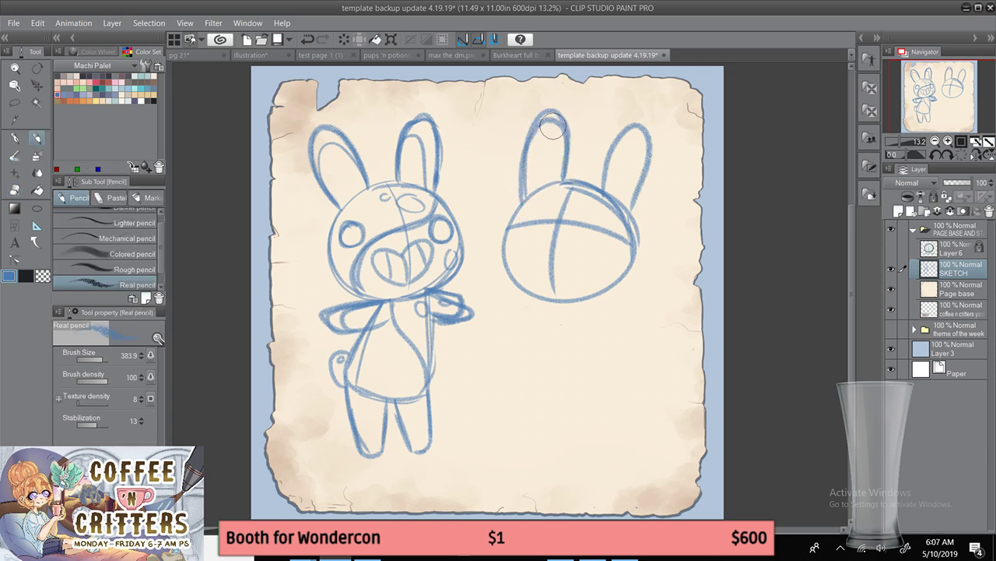
left_click_drag(552, 126, 520, 195)
mouse_move(602, 184)
left_mouse_down()
mouse_move(606, 152)
mouse_move(629, 126)
left_mouse_up()
key("ctrl+z")
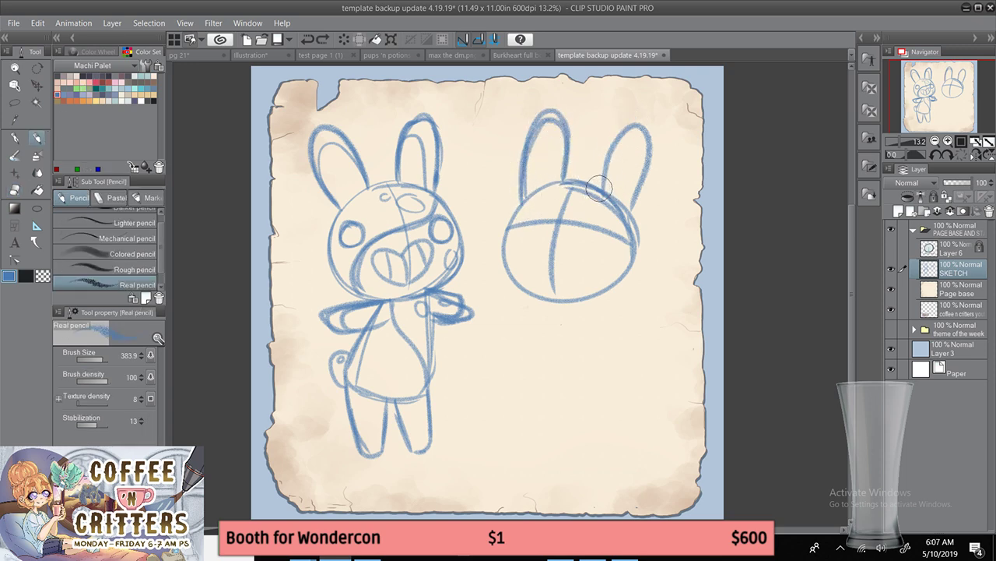
mouse_move(601, 187)
left_mouse_down()
mouse_move(627, 123)
mouse_move(645, 180)
left_mouse_up()
mouse_move(653, 140)
left_mouse_down()
mouse_move(631, 209)
mouse_move(609, 146)
left_mouse_up()
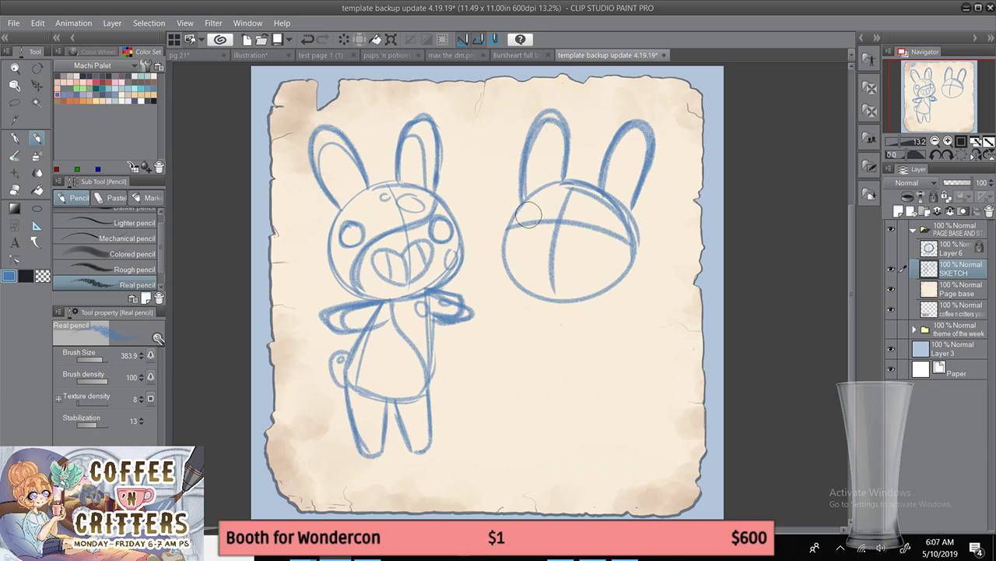
- Draw two oval eyes along the second head's guideline and a curved marking line sweeping down its face
mouse_move(528, 214)
left_mouse_down()
mouse_move(514, 227)
mouse_move(538, 217)
left_mouse_up()
left_click_drag(613, 227, 622, 243)
key("ctrl+z")
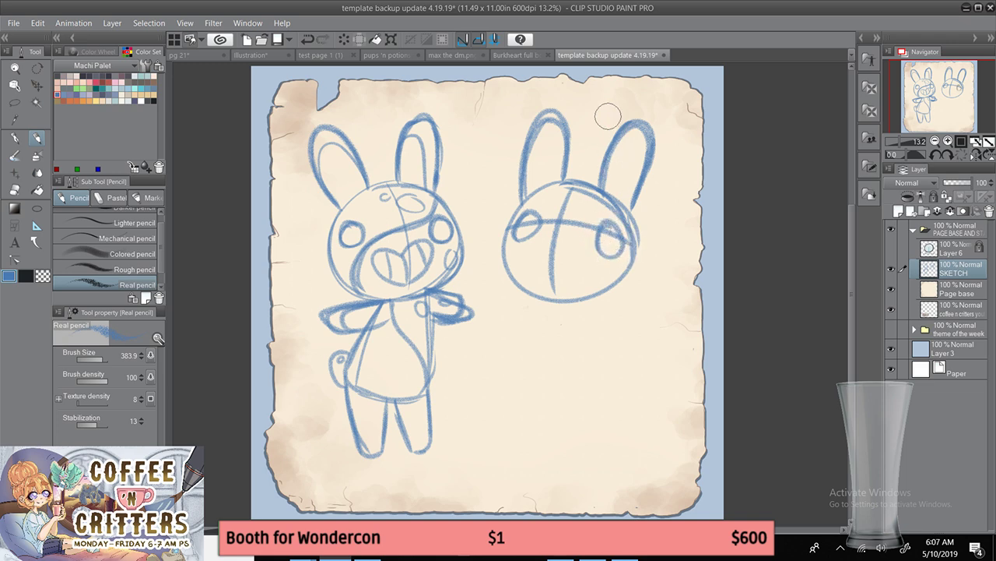
left_click_drag(531, 200, 607, 276)
key("ctrl+z")
left_click_drag(525, 200, 607, 269)
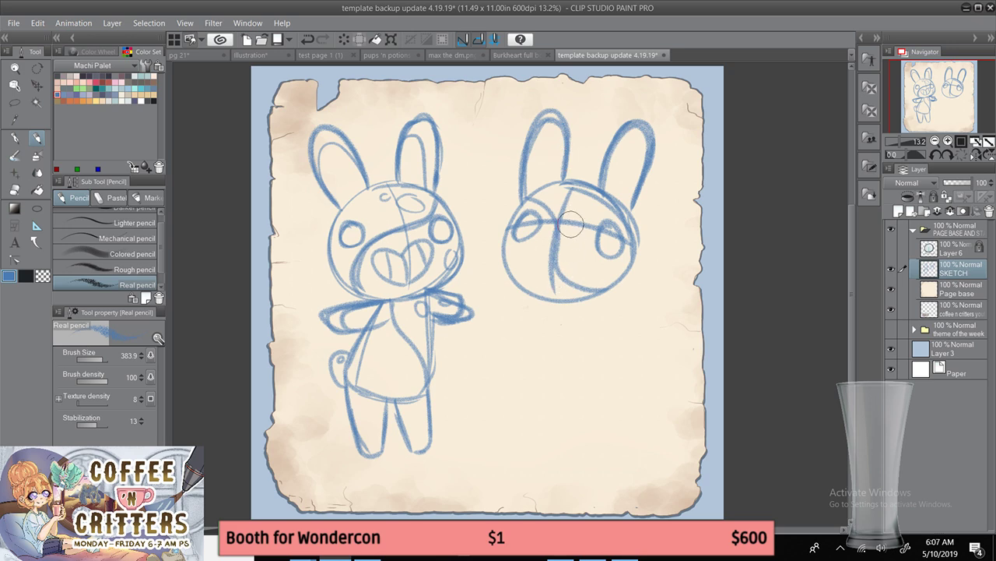
- Sketch a slanted four-sided sign lettered "Big!" below the second head, and erase it with the Hard eraser
mouse_move(481, 391)
left_mouse_down()
mouse_move(520, 344)
mouse_move(629, 341)
left_mouse_up()
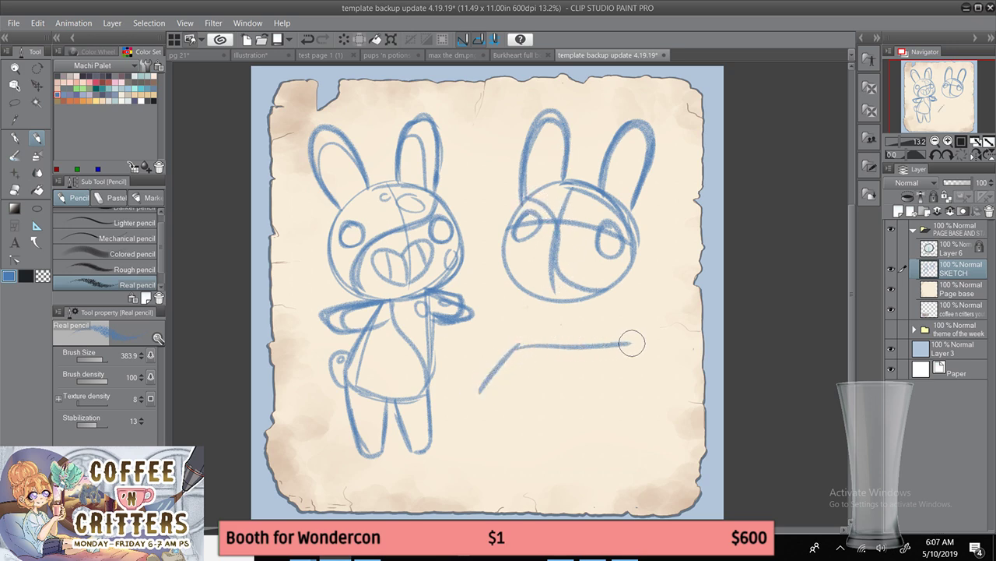
left_click_drag(481, 391, 623, 382)
key("ctrl+z")
left_click_drag(481, 392, 658, 344)
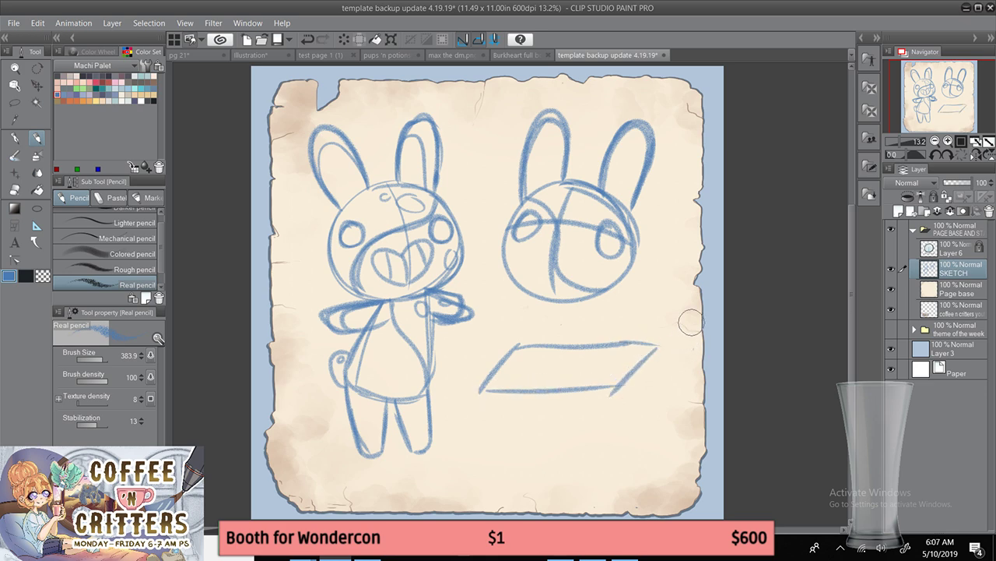
mouse_move(534, 385)
left_mouse_down()
mouse_move(534, 352)
mouse_move(537, 383)
mouse_move(600, 364)
left_mouse_up()
key("e")
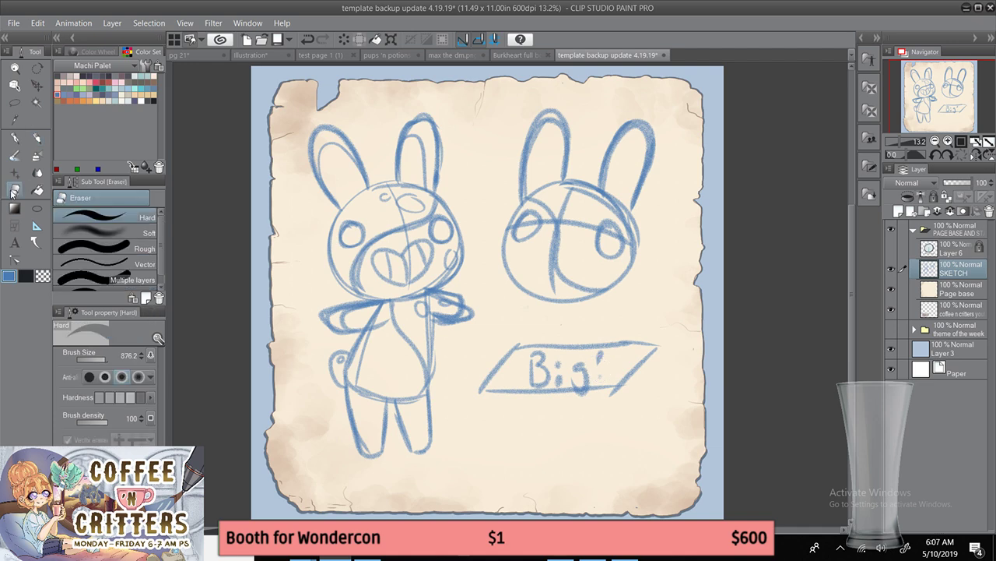
mouse_move(529, 315)
left_mouse_down()
mouse_move(514, 373)
mouse_move(615, 335)
mouse_move(563, 407)
mouse_move(594, 433)
left_mouse_up()
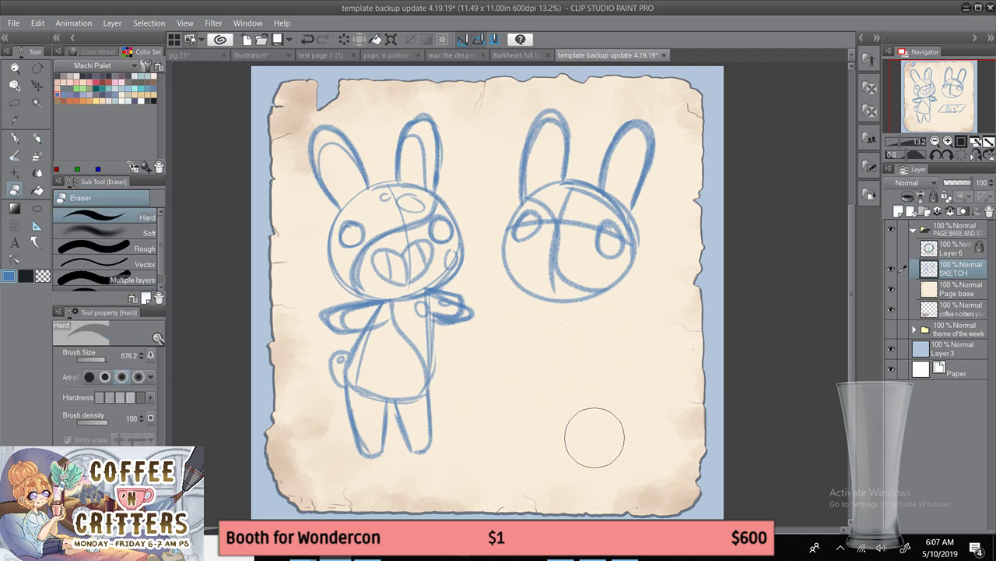
- Draw a small nose and an arm raised to the mouth on the second rabbit with the Real pencil
left_click(41, 141)
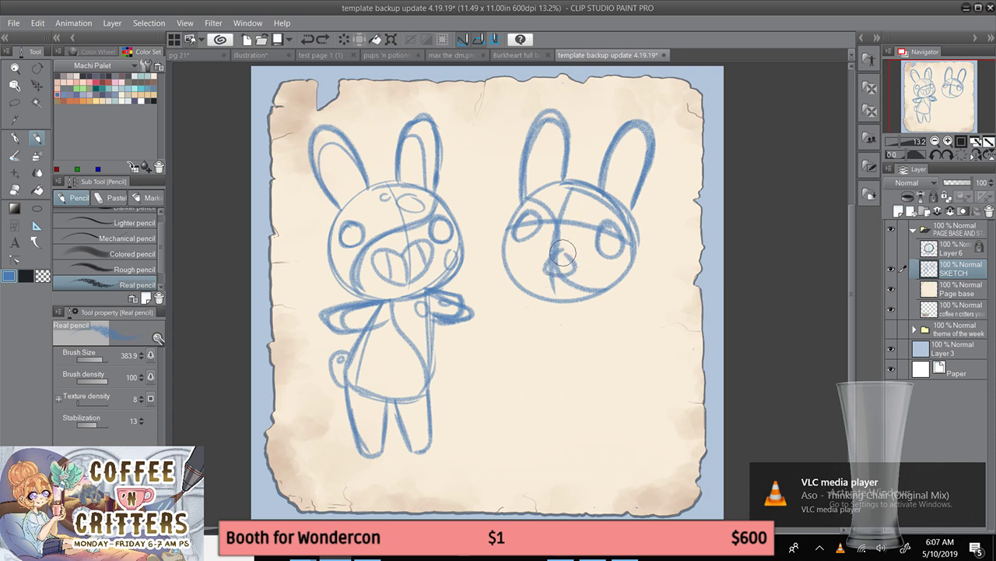
left_click_drag(565, 237, 570, 241)
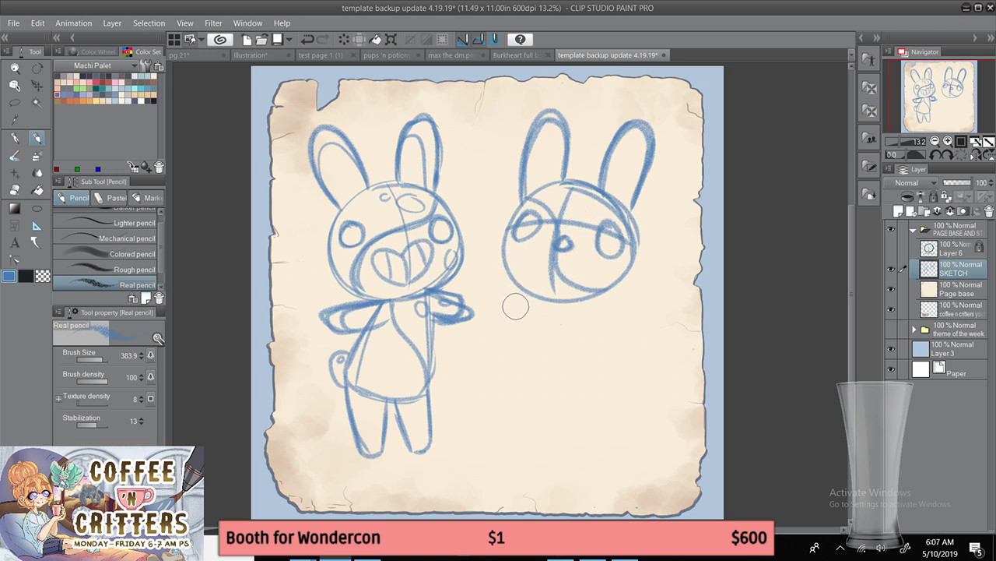
mouse_move(514, 304)
left_mouse_down()
mouse_move(522, 254)
mouse_move(539, 297)
left_mouse_up()
key("ctrl+z")
mouse_move(536, 261)
left_mouse_down()
mouse_move(533, 297)
mouse_move(539, 261)
mouse_move(501, 309)
mouse_move(513, 265)
left_mouse_up()
key("ctrl+z")
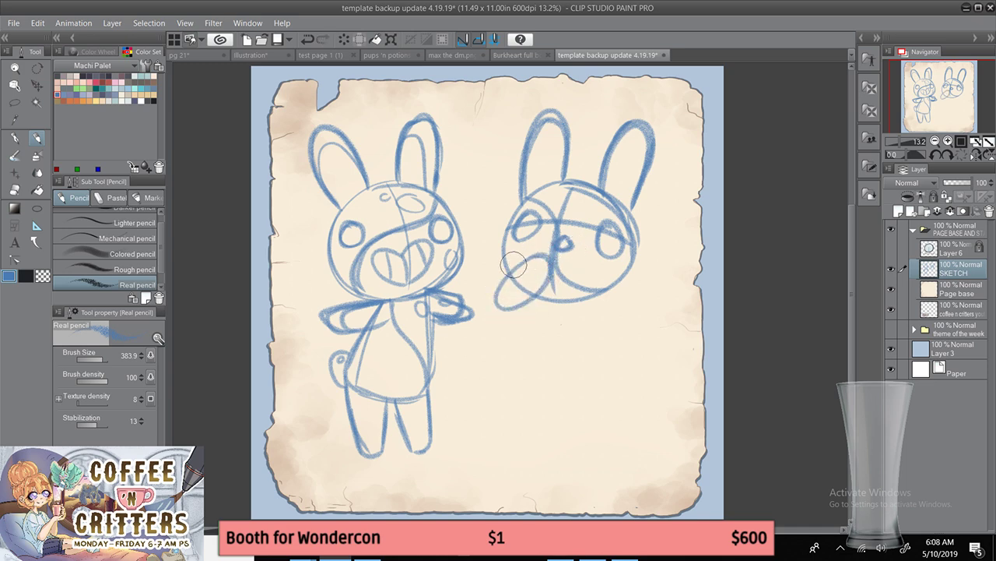
- Reinforce the raised arm's lower edge and draw two flaring lines below the second head for the sides of the torso
left_click_drag(543, 302, 528, 366)
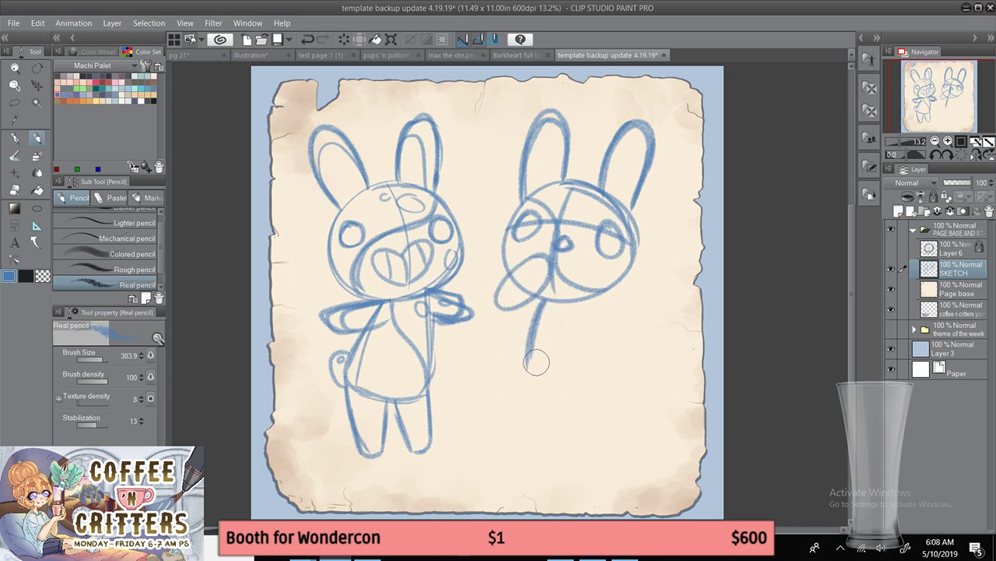
left_click_drag(507, 308, 539, 302)
mouse_move(540, 304)
left_mouse_down()
mouse_move(513, 391)
mouse_move(521, 385)
left_mouse_up()
left_click_drag(590, 302, 601, 383)
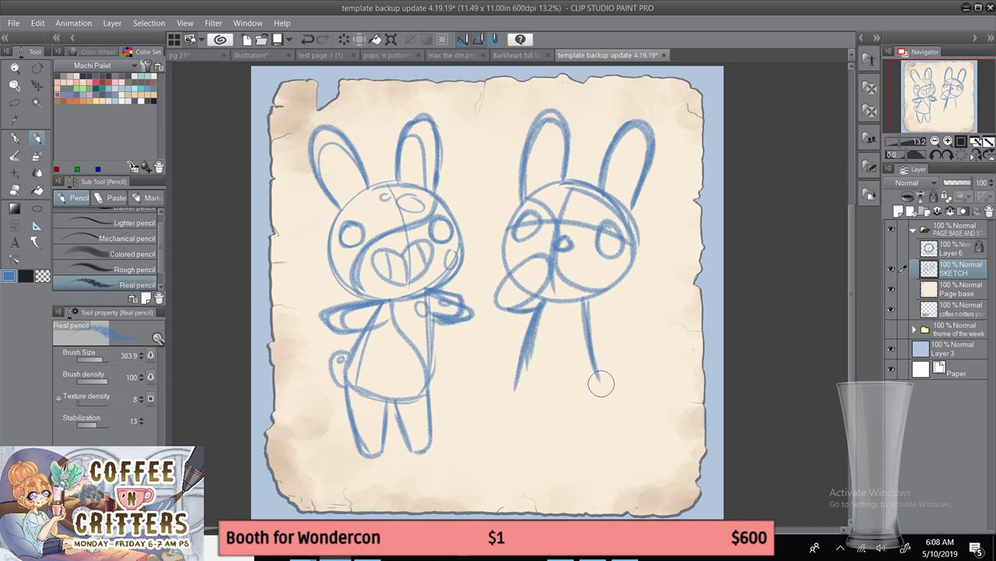
- Lasso the second head with its raised arm, transform it to a slightly larger size, and clear the selection
left_click(15, 104)
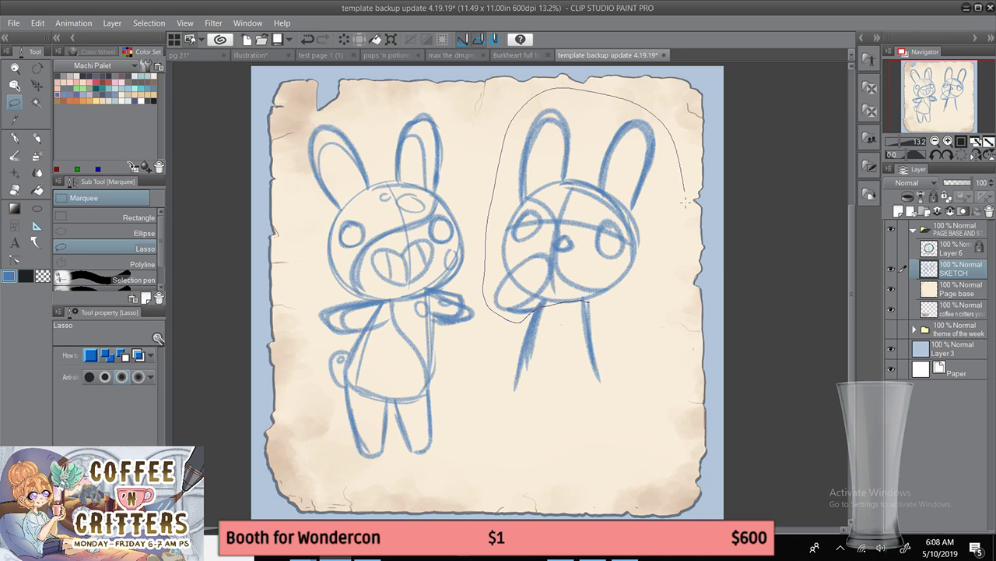
left_click_drag(591, 305, 591, 307)
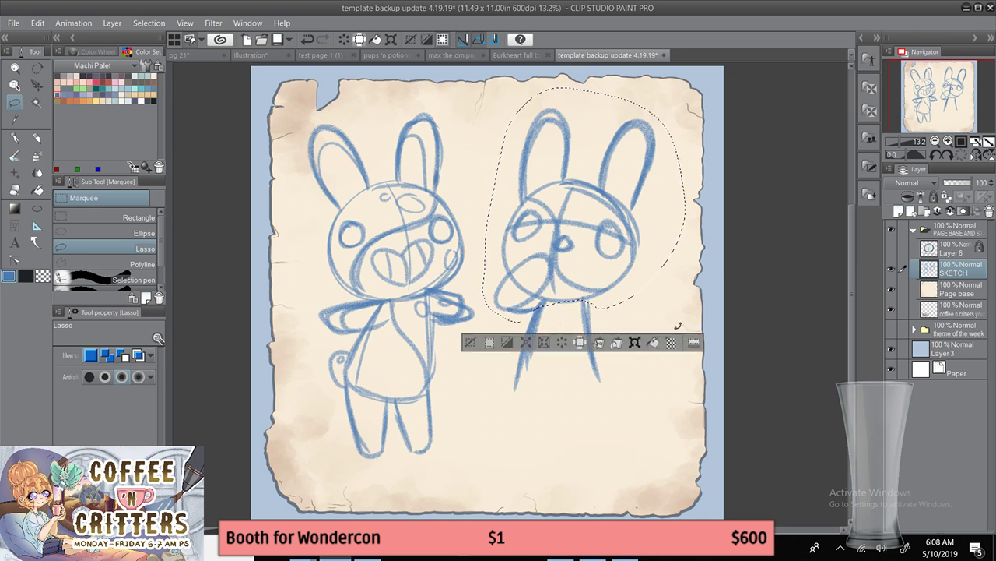
key("ctrl+t")
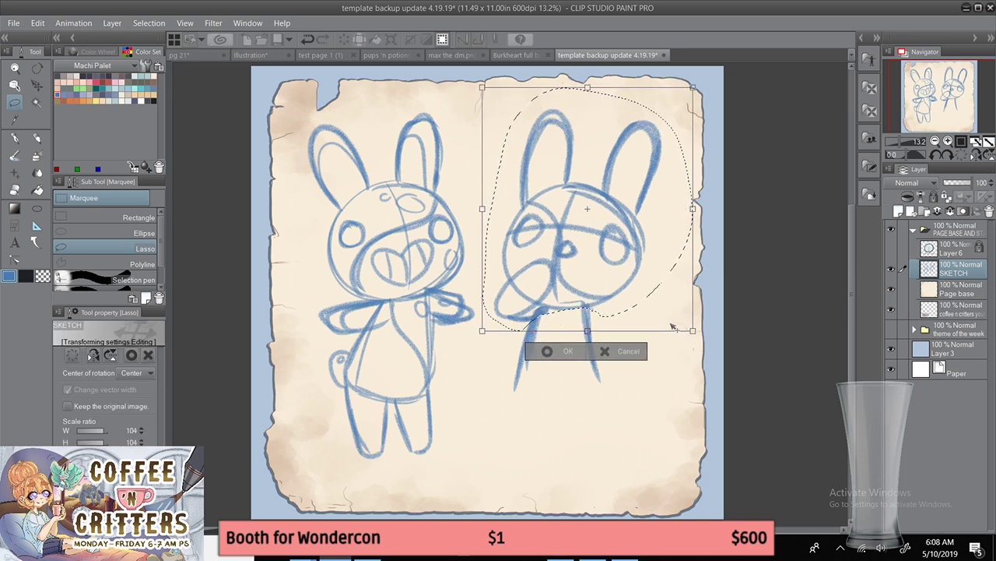
left_click_drag(673, 327, 667, 323)
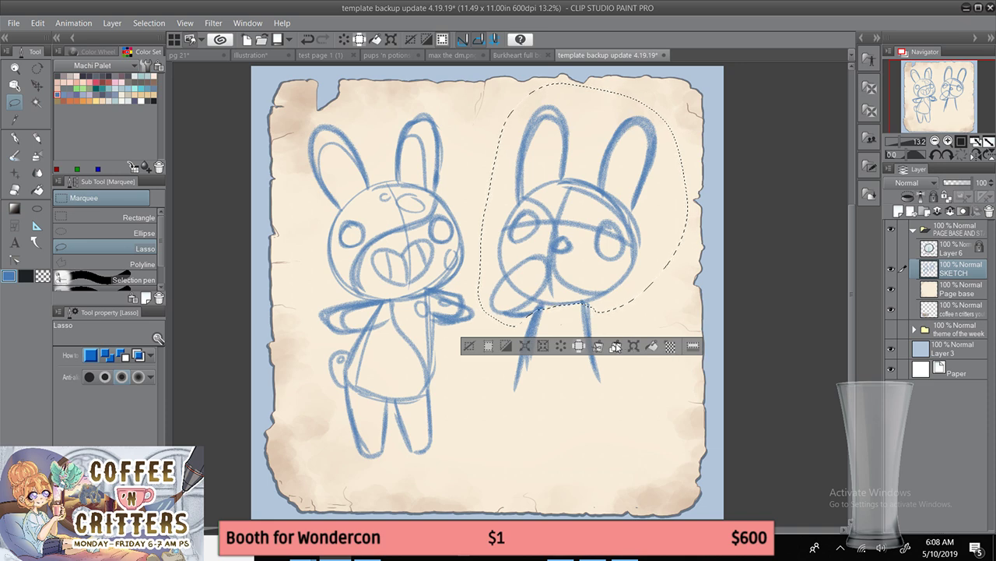
left_click(474, 333)
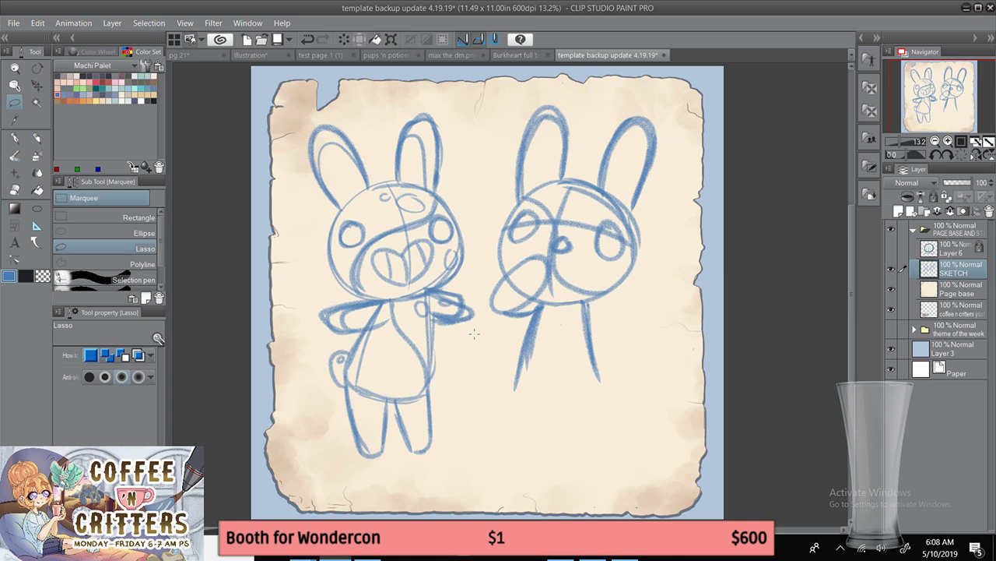
- Close the second rabbit's torso with a rounded bottom edge and draw its other arm angled down and outward using the Real pencil
left_click(38, 138)
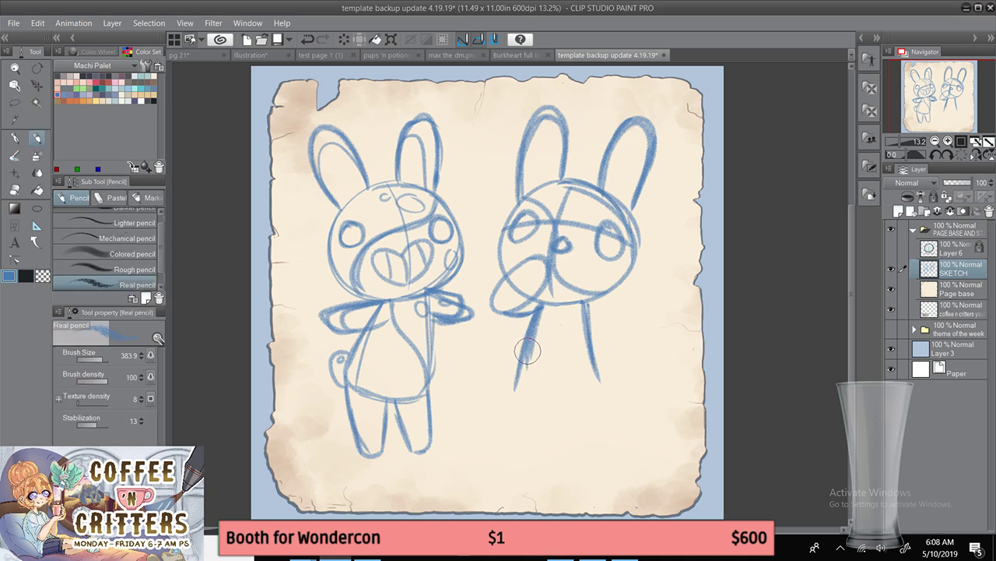
mouse_move(527, 351)
left_mouse_down()
mouse_move(558, 399)
mouse_move(525, 380)
mouse_move(515, 386)
mouse_move(580, 401)
left_mouse_up()
mouse_move(515, 389)
left_mouse_down()
mouse_move(577, 402)
mouse_move(596, 381)
left_mouse_up()
left_click_drag(588, 305, 635, 338)
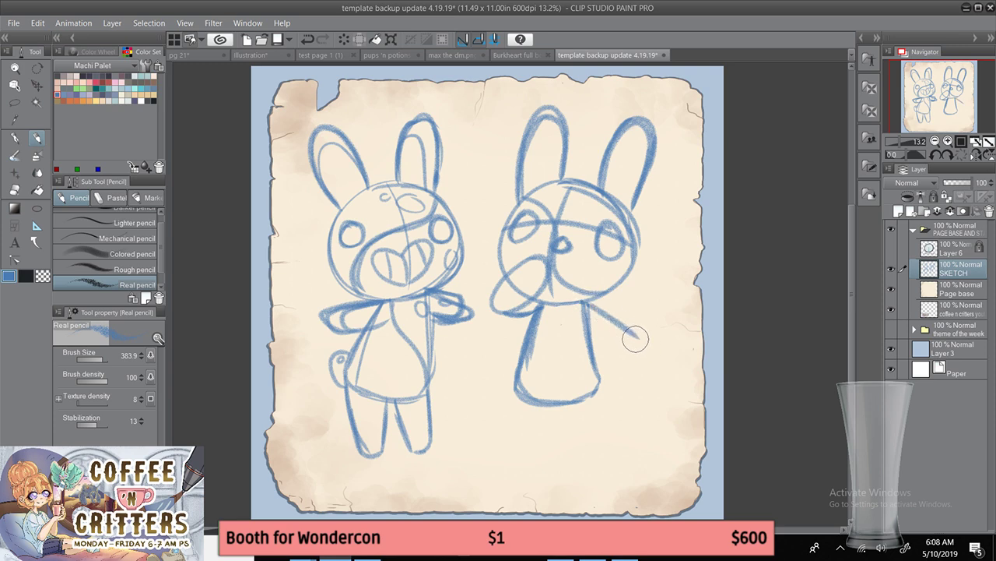
mouse_move(595, 309)
left_mouse_down()
mouse_move(639, 345)
mouse_move(606, 342)
mouse_move(619, 353)
mouse_move(583, 322)
mouse_move(632, 357)
left_mouse_up()
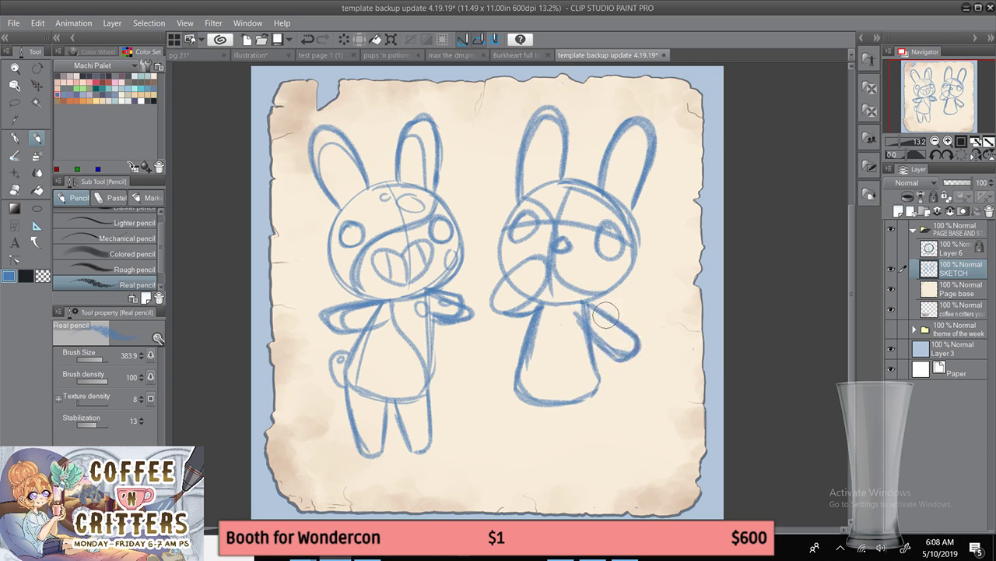
- Draw two short tapered legs beneath the second rabbit's torso
mouse_move(534, 391)
left_mouse_down()
mouse_move(521, 417)
mouse_move(522, 408)
mouse_move(528, 434)
mouse_move(519, 406)
mouse_move(554, 442)
left_mouse_up()
mouse_move(554, 403)
left_mouse_down()
mouse_move(554, 436)
mouse_move(570, 442)
left_mouse_up()
key("ctrl+z")
mouse_move(562, 407)
left_mouse_down()
mouse_move(573, 442)
mouse_move(601, 447)
mouse_move(577, 442)
mouse_move(600, 441)
mouse_move(593, 447)
mouse_move(598, 393)
left_mouse_up()
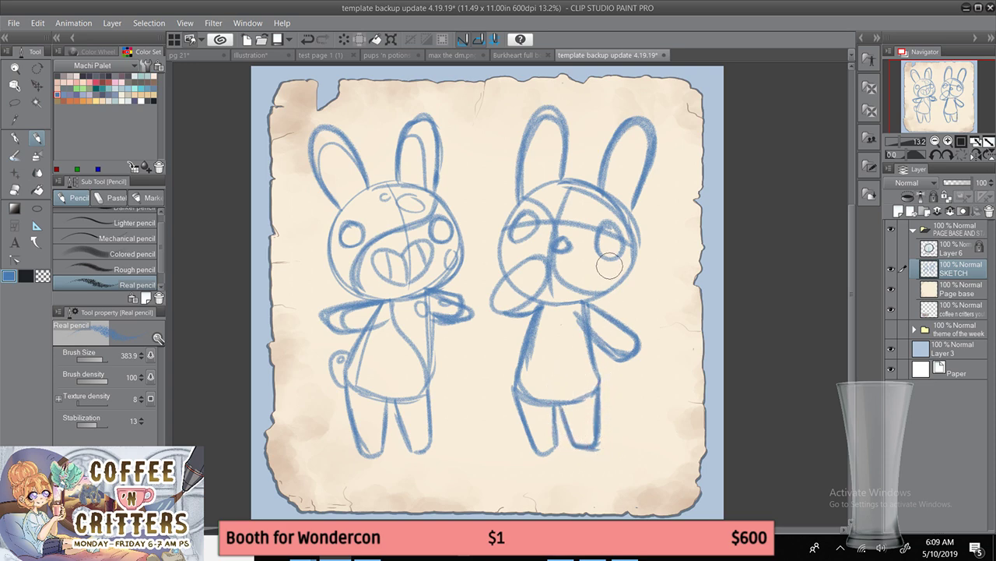
- Draw a curved marking line sweeping diagonally down the second rabbit's torso
left_click_drag(542, 306, 595, 386)
key("ctrl+z")
left_click_drag(540, 310, 596, 372)
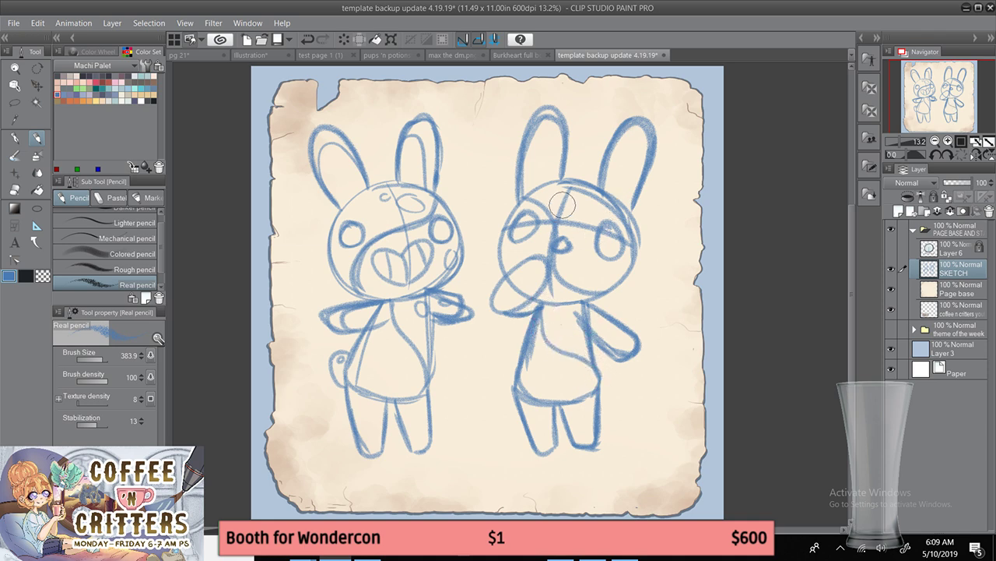
- Add oval spots to the second rabbit's forehead, ears, cheeks and belly
left_click_drag(570, 183, 607, 222)
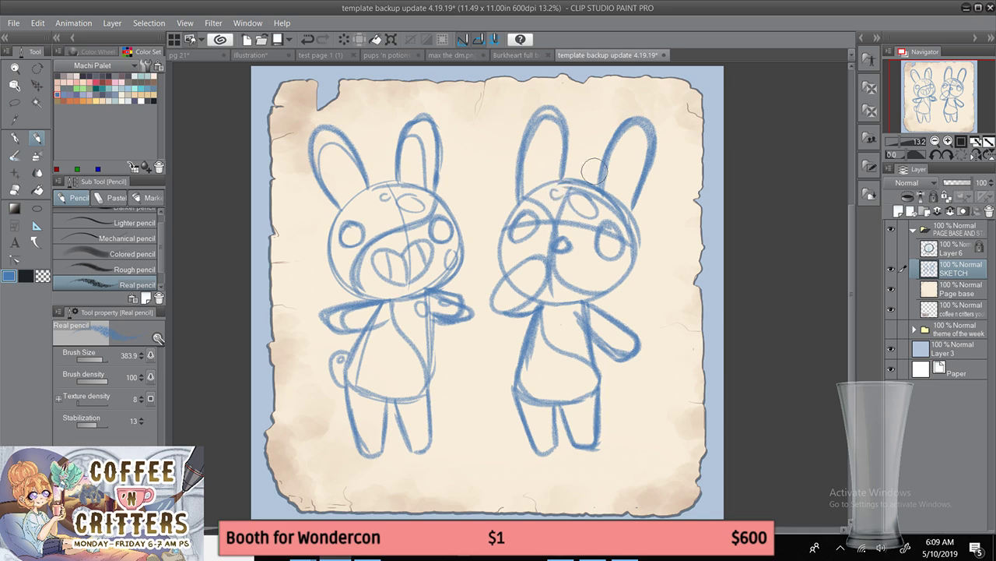
mouse_move(548, 161)
left_mouse_down()
mouse_move(555, 136)
mouse_move(554, 161)
left_mouse_up()
mouse_move(634, 137)
left_mouse_down()
mouse_move(624, 164)
mouse_move(634, 136)
left_mouse_up()
left_click_drag(628, 189, 629, 193)
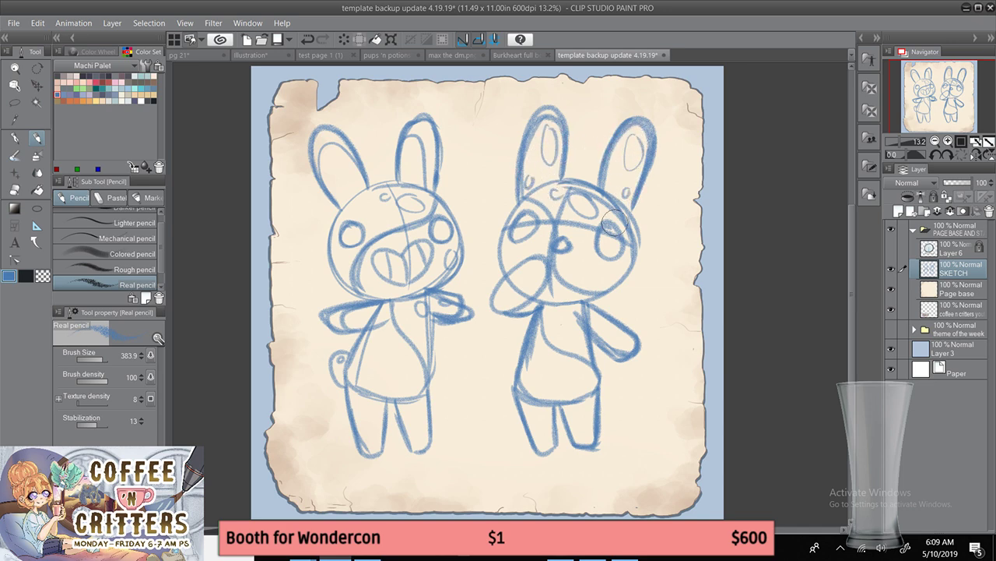
mouse_move(614, 266)
left_mouse_down()
mouse_move(597, 278)
mouse_move(613, 265)
left_mouse_up()
mouse_move(539, 269)
left_mouse_down()
mouse_move(523, 257)
mouse_move(506, 289)
mouse_move(533, 280)
left_mouse_up()
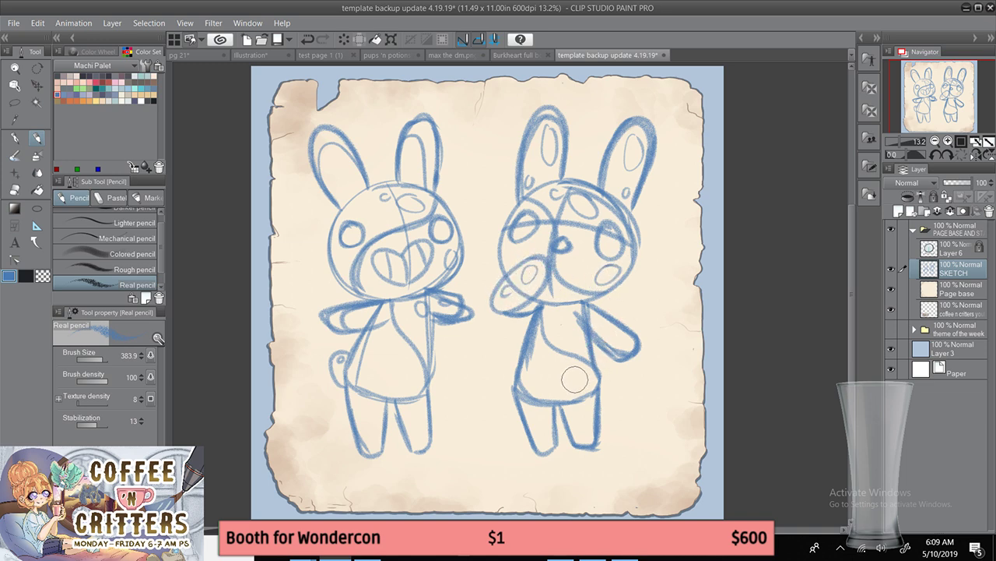
mouse_move(580, 369)
left_mouse_down()
mouse_move(583, 388)
mouse_move(580, 369)
left_mouse_up()
- Scale both rabbit sketches down to 76% and move them to the upper middle of the parchment
left_click(392, 40)
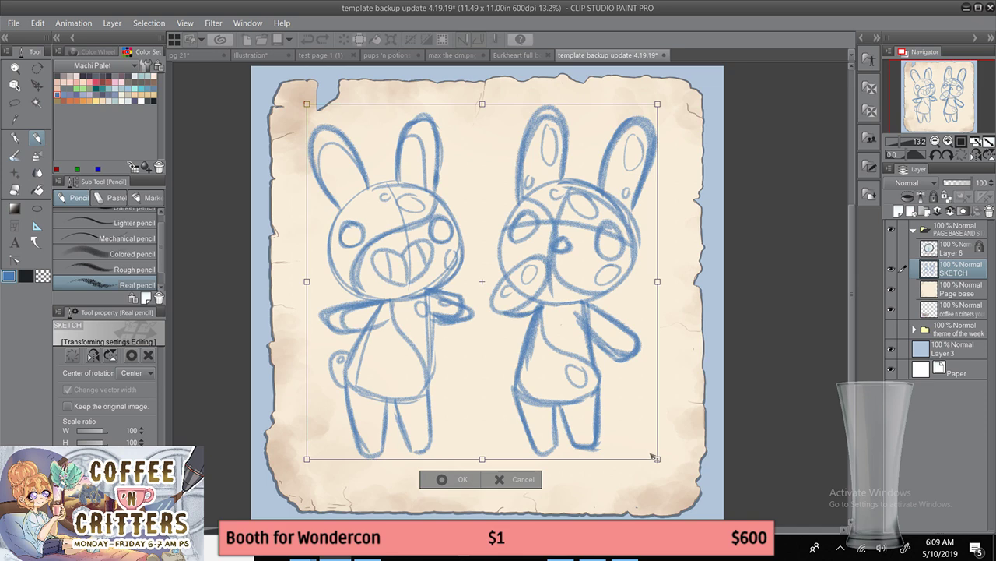
left_click_drag(656, 457, 575, 375)
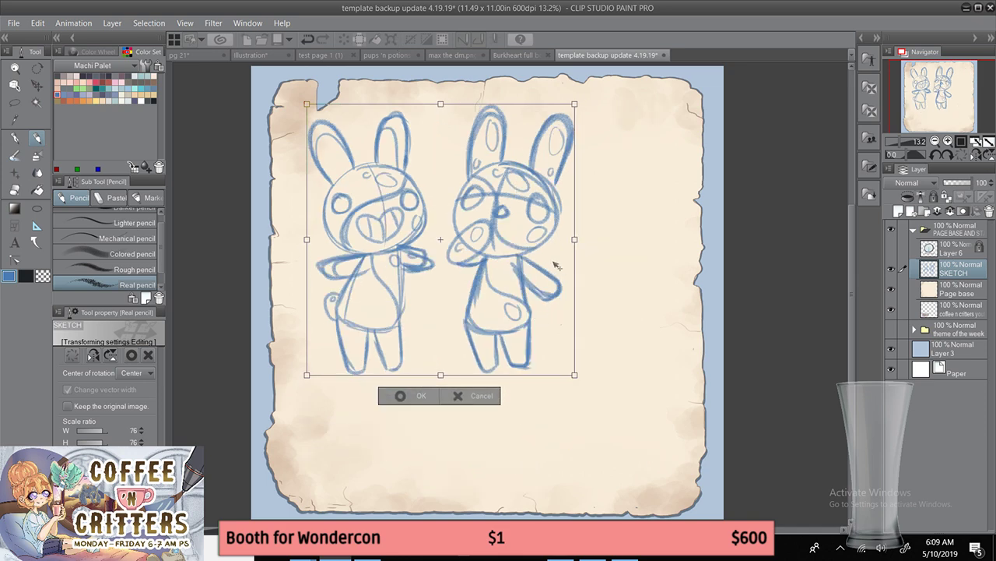
left_click_drag(558, 254, 593, 225)
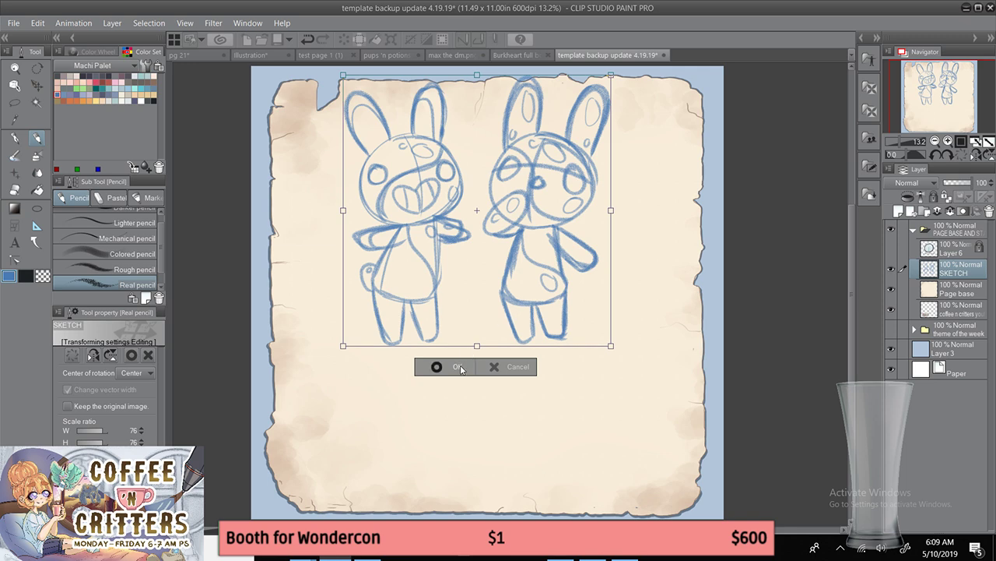
left_click(459, 366)
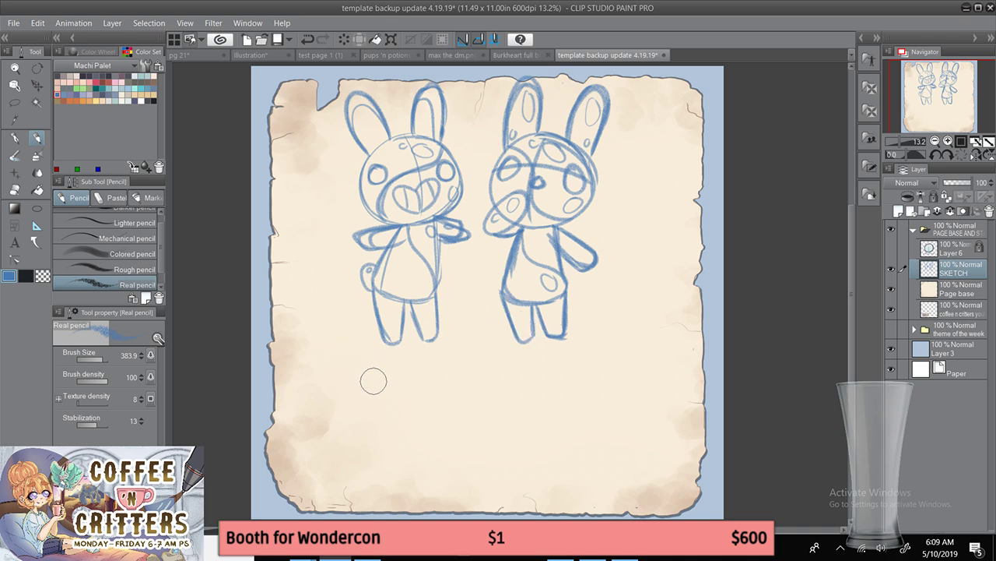
- Draw a round head outline in the parchment's lower-left area and undo the trial ear above it
mouse_move(389, 369)
left_mouse_down()
mouse_move(394, 443)
mouse_move(411, 376)
mouse_move(329, 417)
mouse_move(411, 367)
left_mouse_up()
key("ctrl+z")
key("ctrl+z")
mouse_move(345, 367)
left_mouse_down()
mouse_move(385, 350)
mouse_move(345, 456)
mouse_move(417, 420)
left_mouse_up()
key("ctrl+z")
key("ctrl+z")
mouse_move(394, 363)
left_mouse_down()
mouse_move(304, 456)
mouse_move(389, 376)
mouse_move(405, 396)
mouse_move(364, 374)
mouse_move(334, 289)
mouse_move(372, 329)
mouse_move(374, 366)
left_mouse_up()
key("ctrl+z")
key("ctrl+z")
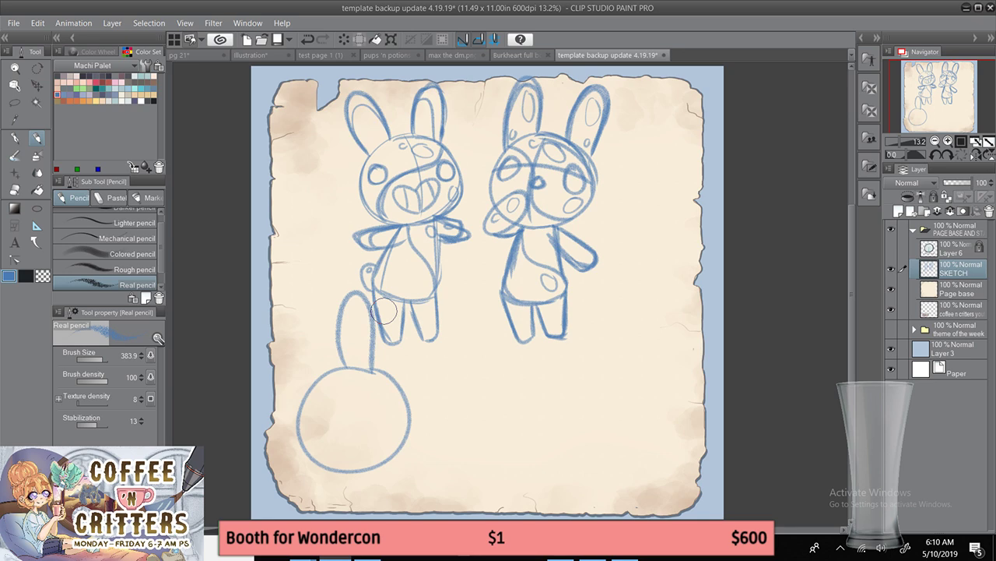
key("ctrl+z")
key("ctrl+z")
- Lasso the new head circle, shift it slightly down and to the right, and clear the selection
left_click(16, 106)
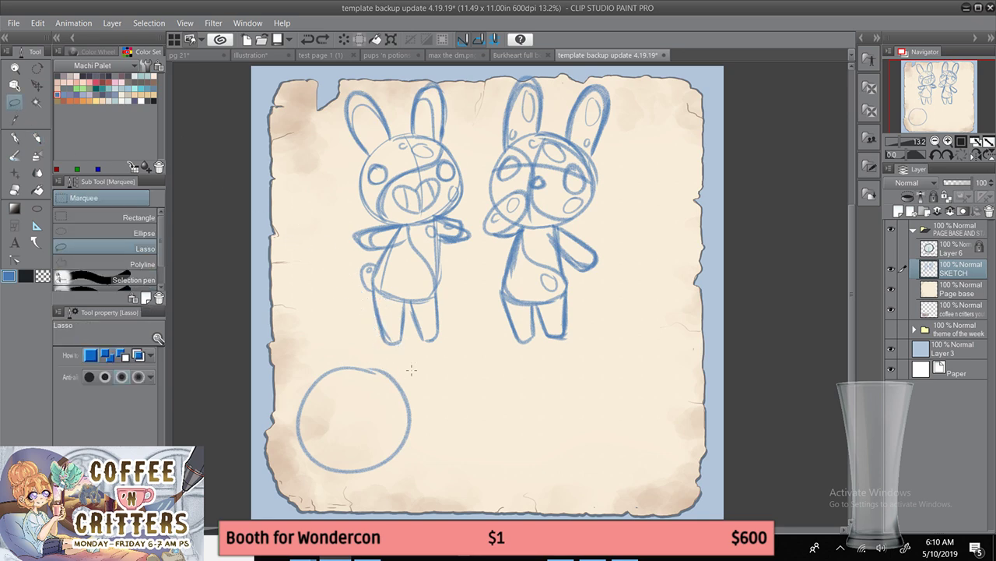
mouse_move(412, 370)
left_mouse_down()
mouse_move(328, 480)
mouse_move(434, 376)
left_mouse_up()
left_click(403, 504)
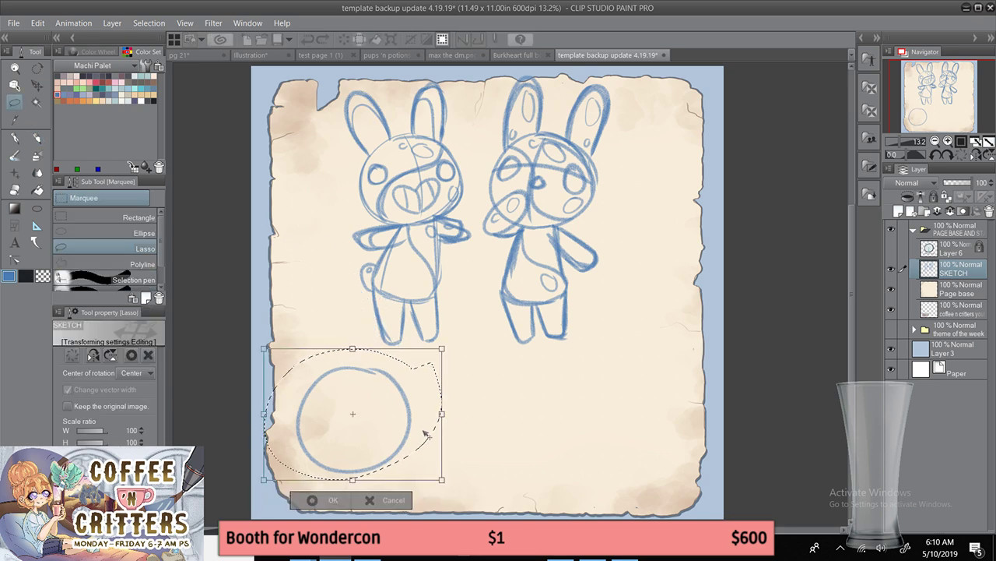
left_click_drag(426, 435, 436, 449)
key("Return")
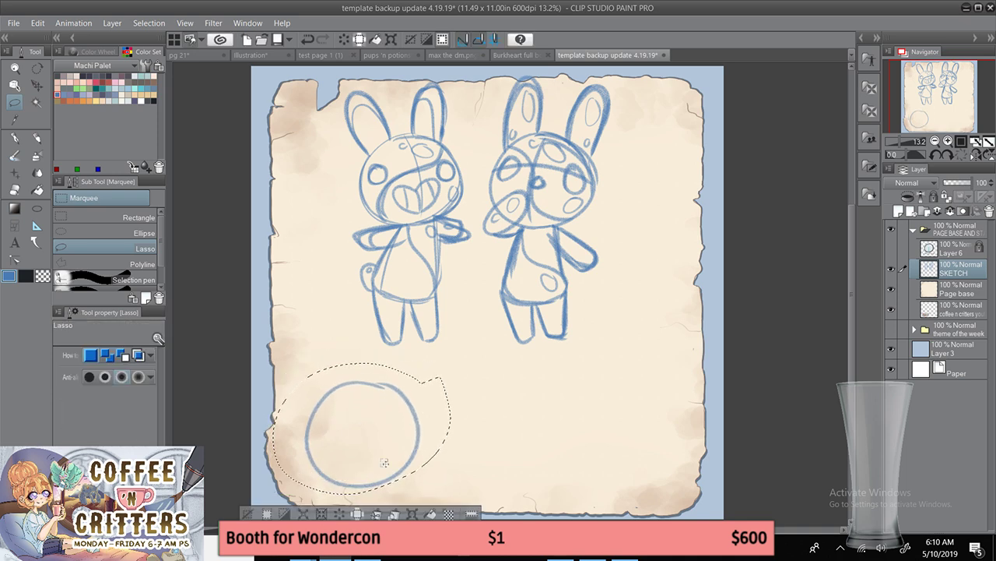
left_click(284, 473)
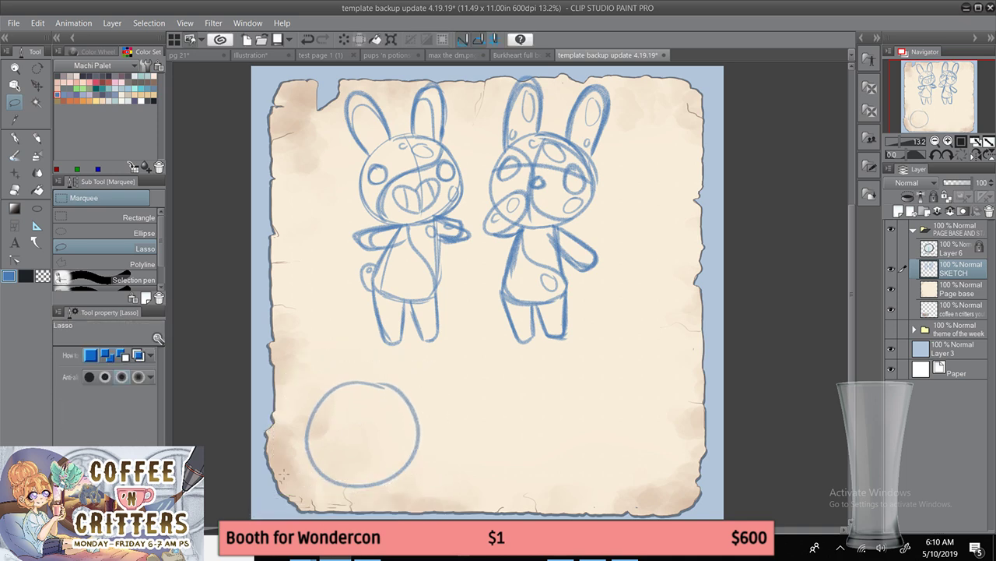
- Draw the third head's two tilted ears, curved face guidelines and round eyes with the Real pencil
left_click(37, 138)
mouse_move(355, 382)
left_mouse_down()
mouse_move(368, 333)
mouse_move(385, 381)
left_mouse_up()
mouse_move(320, 387)
left_mouse_down()
mouse_move(274, 372)
mouse_move(335, 449)
mouse_move(388, 467)
left_mouse_up()
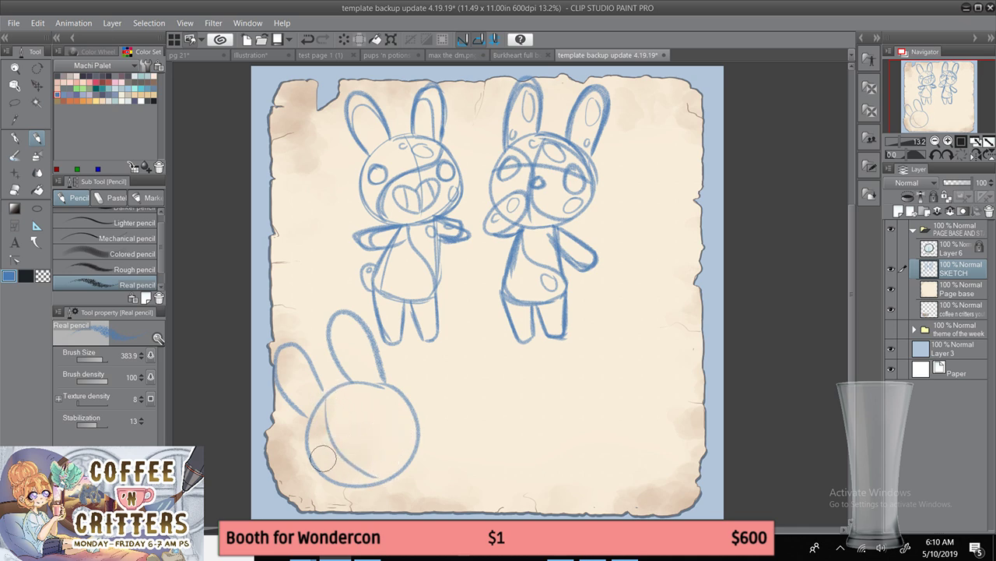
mouse_move(315, 461)
left_mouse_down()
mouse_move(411, 401)
mouse_move(393, 428)
mouse_move(380, 407)
mouse_move(325, 468)
mouse_move(310, 466)
mouse_move(322, 472)
mouse_move(313, 444)
mouse_move(318, 472)
left_mouse_up()
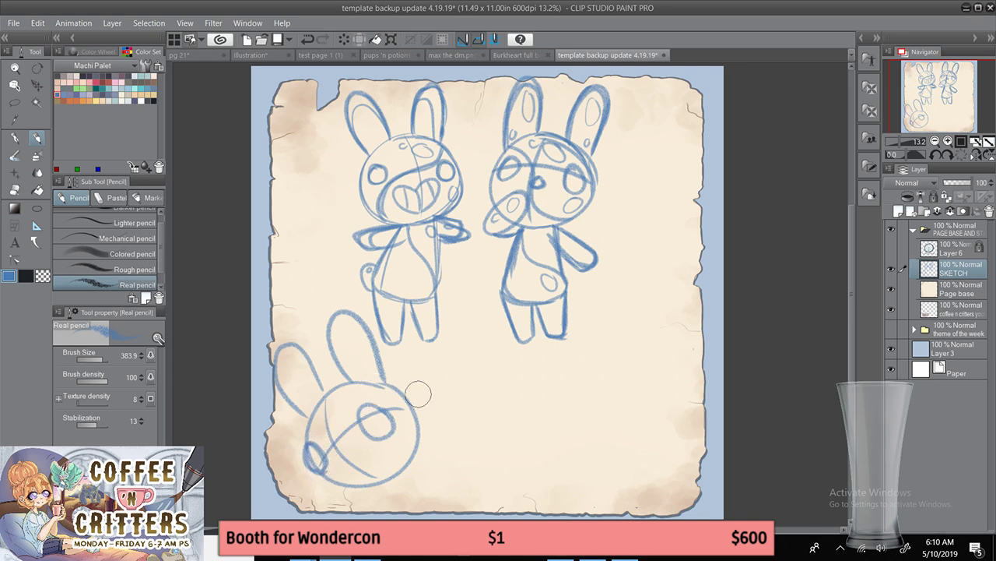
mouse_move(389, 411)
left_mouse_down()
mouse_move(368, 426)
mouse_move(387, 406)
mouse_move(375, 434)
mouse_move(374, 399)
left_mouse_up()
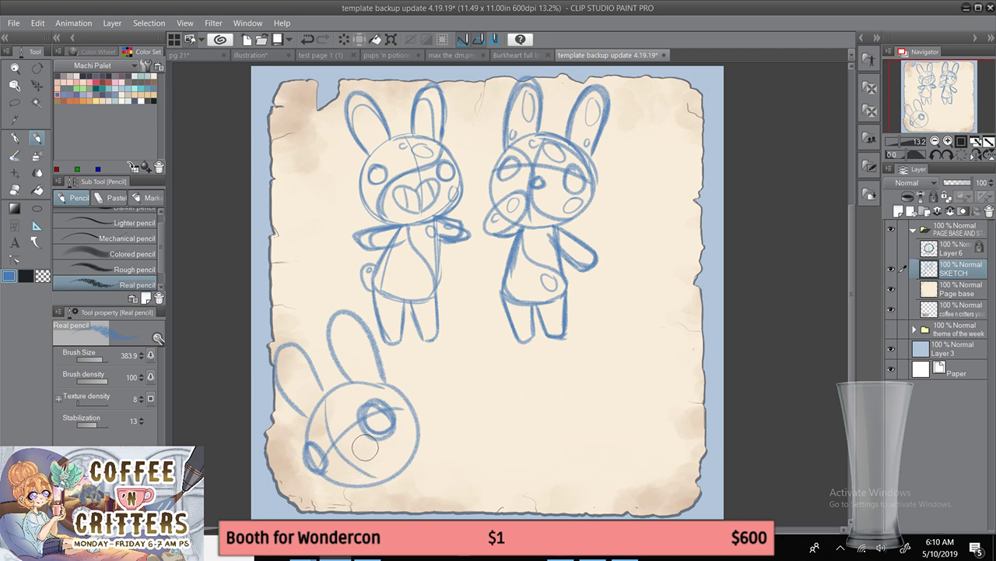
- Draw a small nose and muzzle curve on the third head, and rough body lines stretching out horizontally beside it
mouse_move(341, 442)
left_mouse_down()
mouse_move(345, 457)
mouse_move(361, 449)
mouse_move(410, 452)
mouse_move(464, 423)
mouse_move(482, 430)
left_mouse_up()
key("ctrl+z")
mouse_move(405, 473)
left_mouse_down()
mouse_move(447, 472)
mouse_move(482, 465)
left_mouse_up()
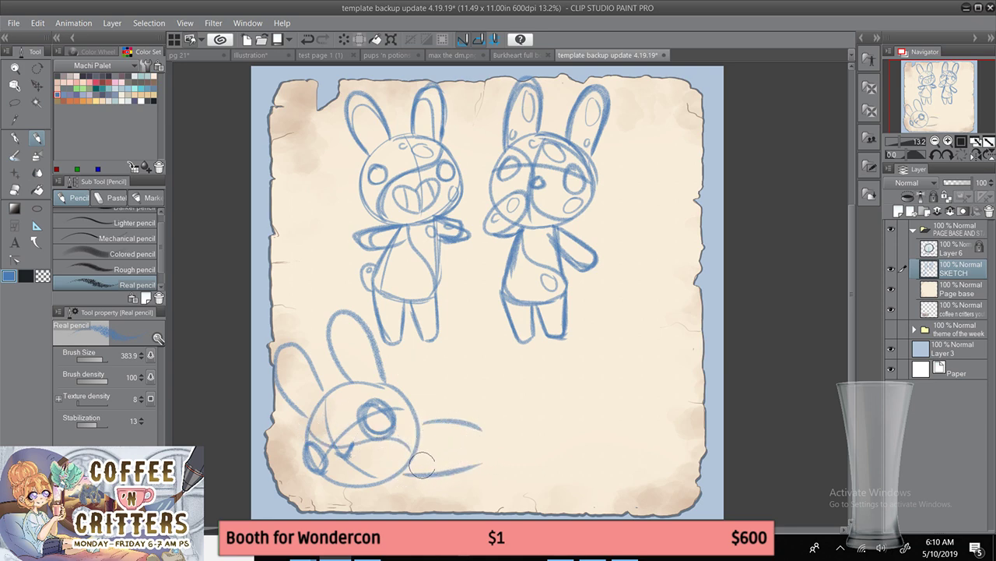
key("ctrl+z")
left_click_drag(424, 425, 476, 414)
left_click_drag(409, 462, 497, 460)
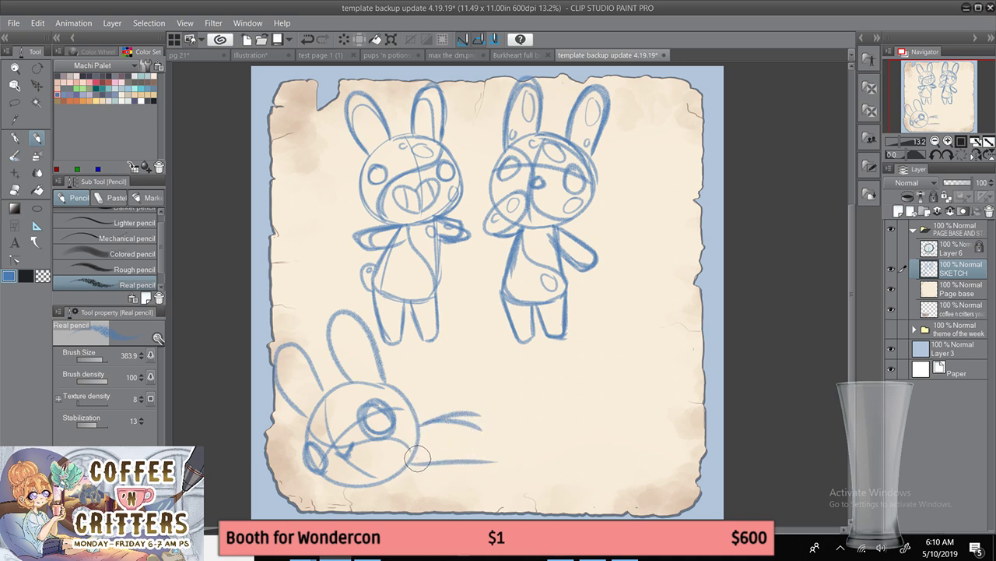
- Thicken the lower horizontal body line and draw a rounded paw tucked under the third head's chin
left_click_drag(418, 459, 497, 461)
mouse_move(411, 455)
left_mouse_down()
mouse_move(367, 492)
mouse_move(426, 482)
mouse_move(361, 487)
mouse_move(425, 468)
left_mouse_up()
key("ctrl+z")
key("ctrl+z")
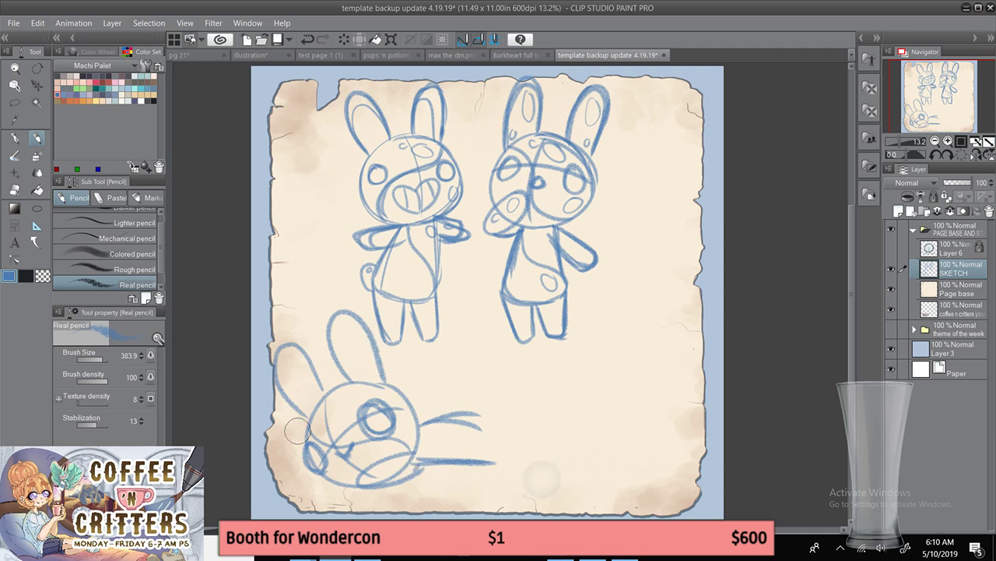
- Draw the other small paw under the third head's chin and add a second arm line below the horizontal one
mouse_move(306, 433)
left_mouse_down()
mouse_move(285, 456)
mouse_move(304, 471)
left_mouse_up()
key("ctrl+z")
mouse_move(310, 431)
left_mouse_down()
mouse_move(291, 459)
mouse_move(356, 487)
mouse_move(324, 470)
left_mouse_up()
key("ctrl+z")
key("ctrl+z")
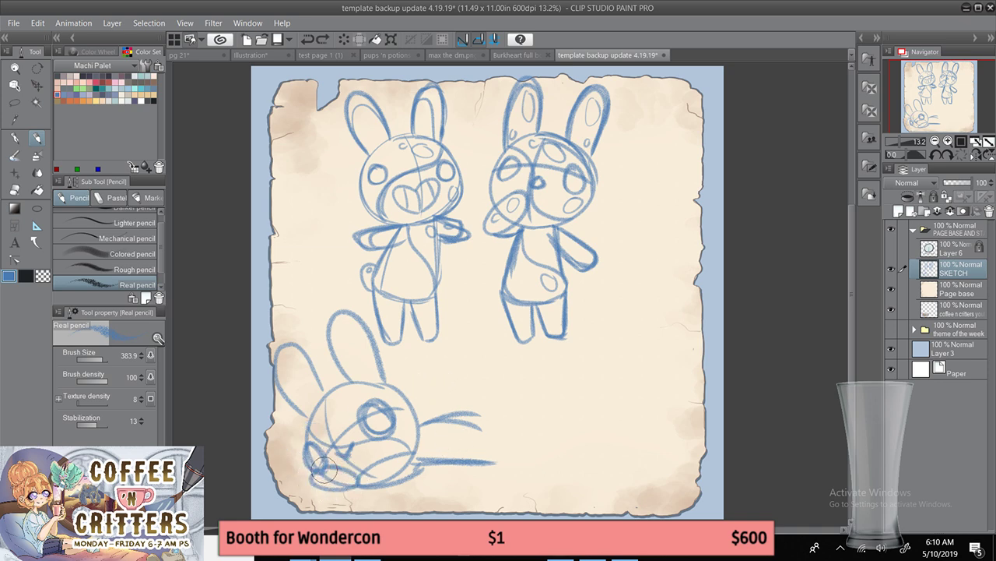
mouse_move(412, 456)
left_mouse_down()
mouse_move(375, 484)
mouse_move(424, 468)
mouse_move(397, 487)
mouse_move(491, 471)
left_mouse_up()
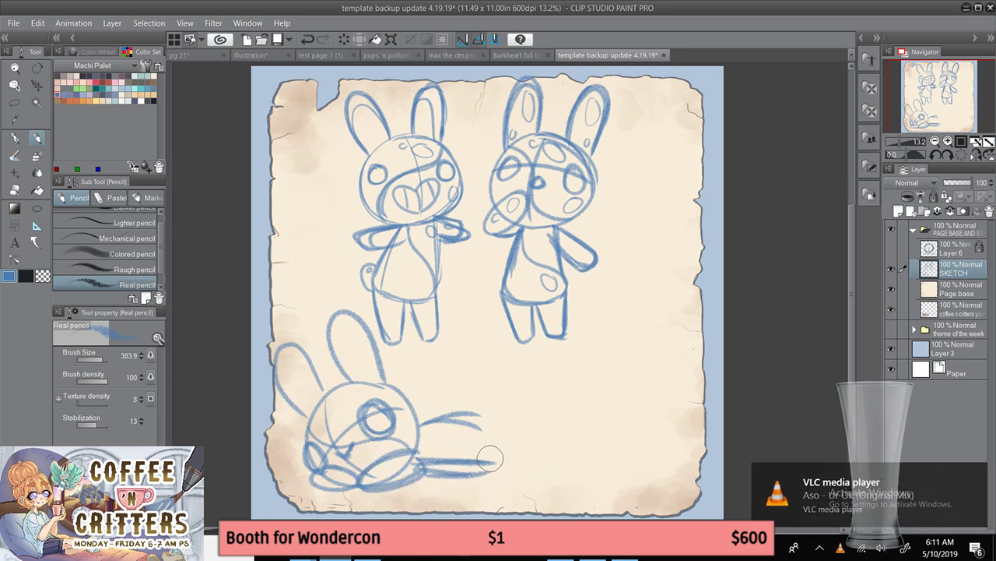
- Redraw the lying rabbit's upper body line and add a rounded tail bump and a blocky foot at its rear end
mouse_move(466, 420)
left_mouse_down()
mouse_move(513, 402)
mouse_move(507, 407)
mouse_move(543, 459)
mouse_move(548, 434)
mouse_move(548, 462)
mouse_move(544, 436)
mouse_move(554, 456)
mouse_move(552, 445)
mouse_move(540, 476)
mouse_move(549, 463)
mouse_move(512, 477)
mouse_move(530, 476)
mouse_move(495, 467)
mouse_move(509, 432)
mouse_move(552, 439)
mouse_move(524, 440)
mouse_move(556, 459)
mouse_move(550, 475)
mouse_move(494, 470)
left_mouse_up()
key("ctrl+z")
key("ctrl+z")
left_click_drag(421, 423, 480, 428)
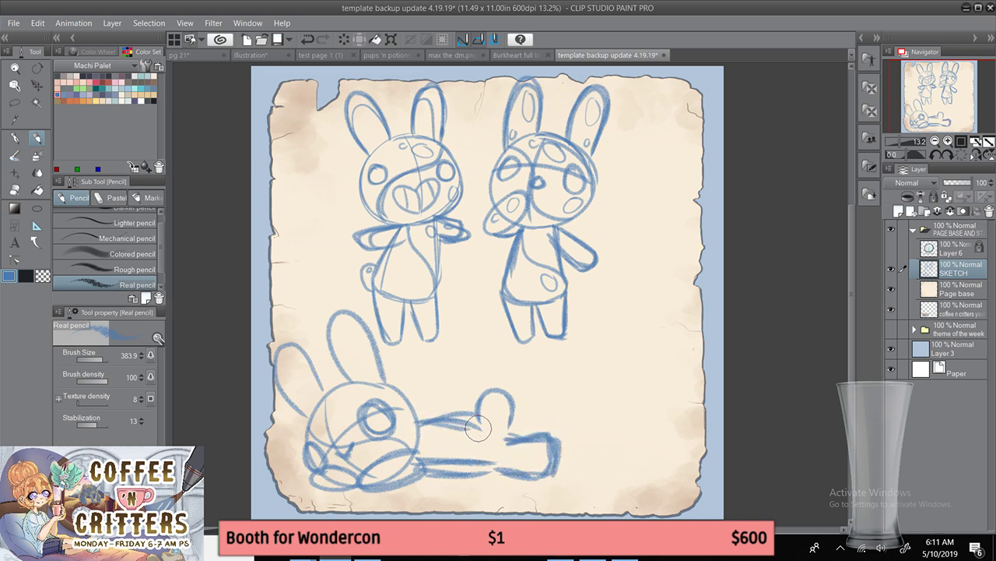
key("ctrl+z")
left_click_drag(418, 434, 478, 419)
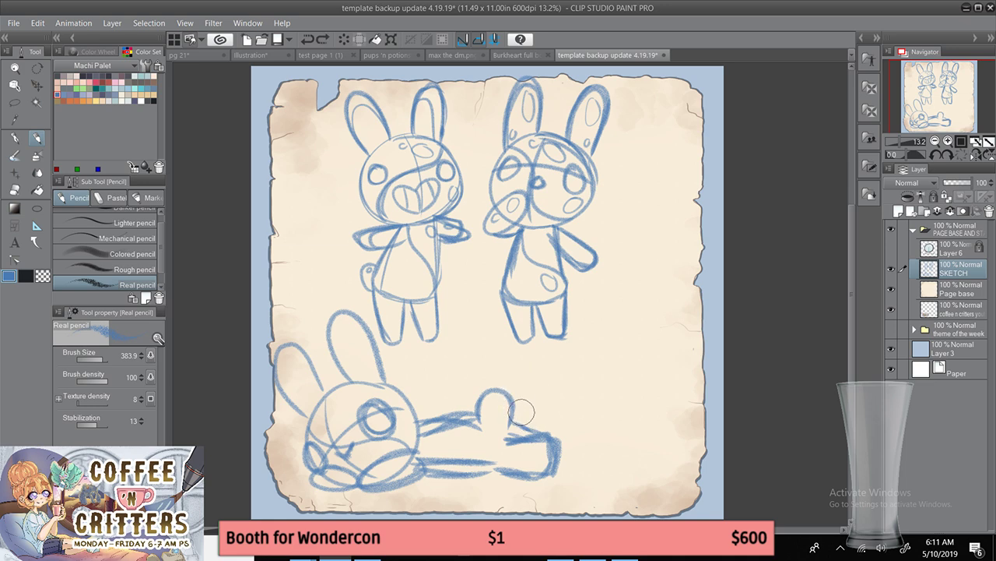
- Draw the lying rabbit's second, raised blocky foot behind the tail bump and extend the lower body line to the feet
mouse_move(524, 392)
left_mouse_down()
mouse_move(551, 416)
mouse_move(533, 441)
left_mouse_up()
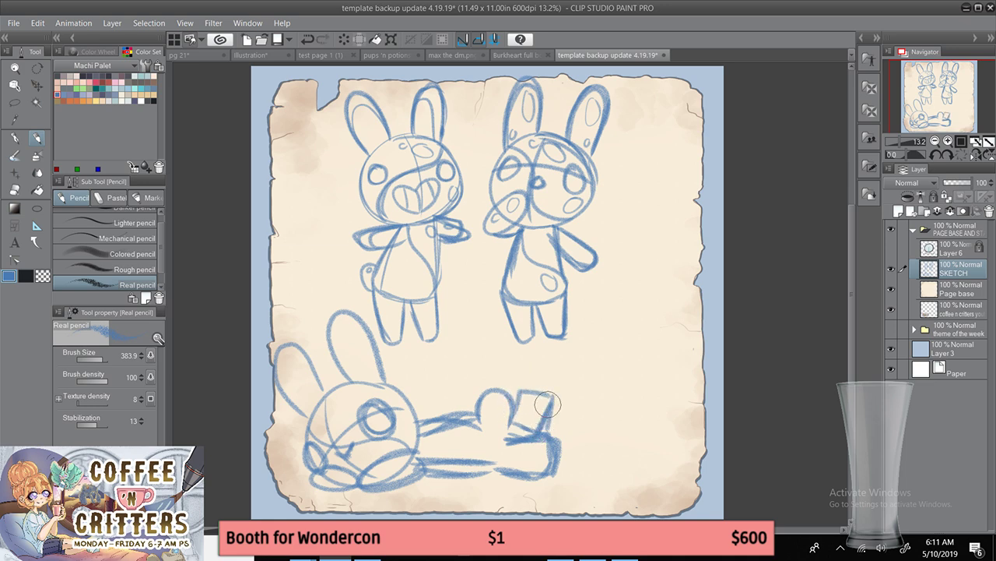
left_click_drag(545, 408, 535, 432)
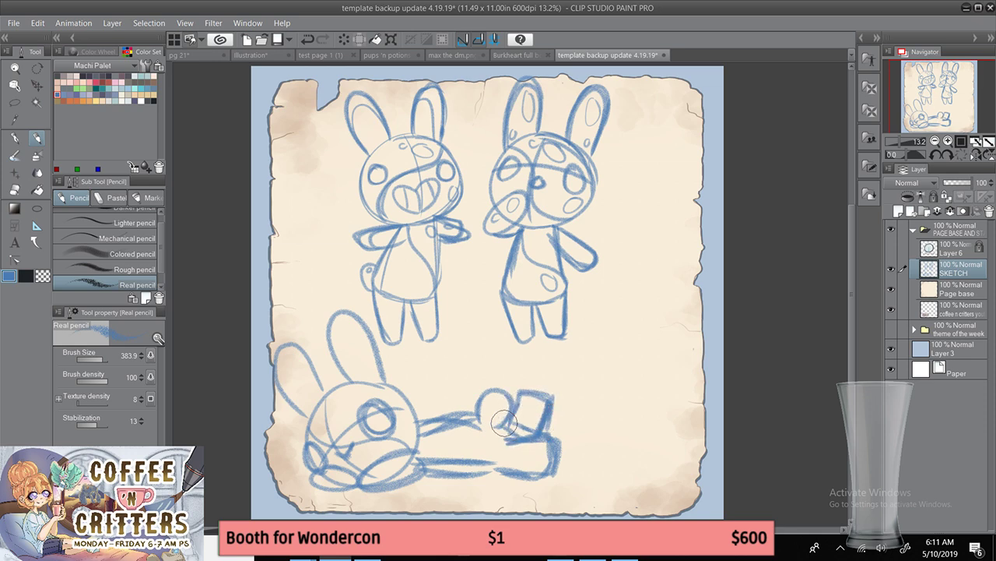
mouse_move(517, 409)
left_mouse_down()
mouse_move(518, 418)
mouse_move(520, 393)
left_mouse_up()
mouse_move(559, 427)
left_mouse_down()
mouse_move(546, 402)
mouse_move(537, 436)
mouse_move(509, 420)
mouse_move(517, 418)
mouse_move(453, 418)
mouse_move(471, 420)
mouse_move(424, 430)
left_mouse_up()
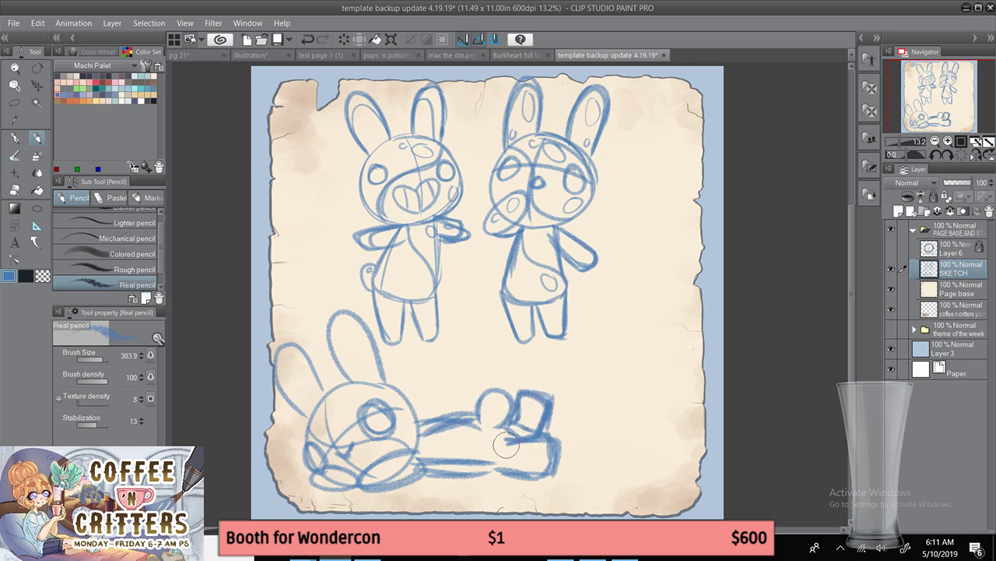
mouse_move(498, 470)
left_mouse_down()
mouse_move(562, 472)
mouse_move(526, 472)
mouse_move(555, 469)
left_mouse_up()
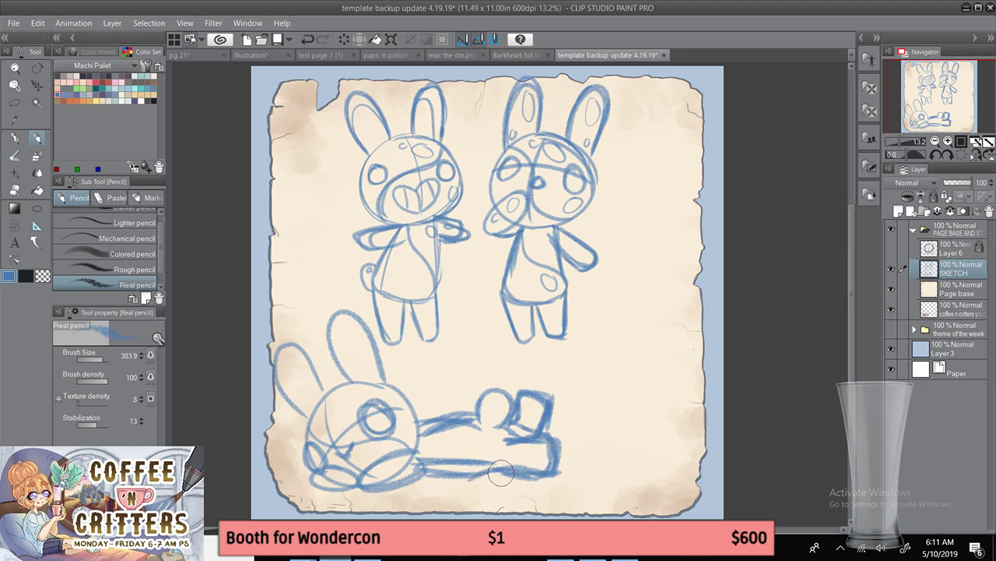
- Darken the outlines of the lying rabbit's two ears and add a curved belly line along its body
mouse_move(321, 388)
left_mouse_down()
mouse_move(269, 352)
mouse_move(302, 413)
mouse_move(281, 340)
mouse_move(283, 388)
mouse_move(313, 412)
left_mouse_up()
key("ctrl+z")
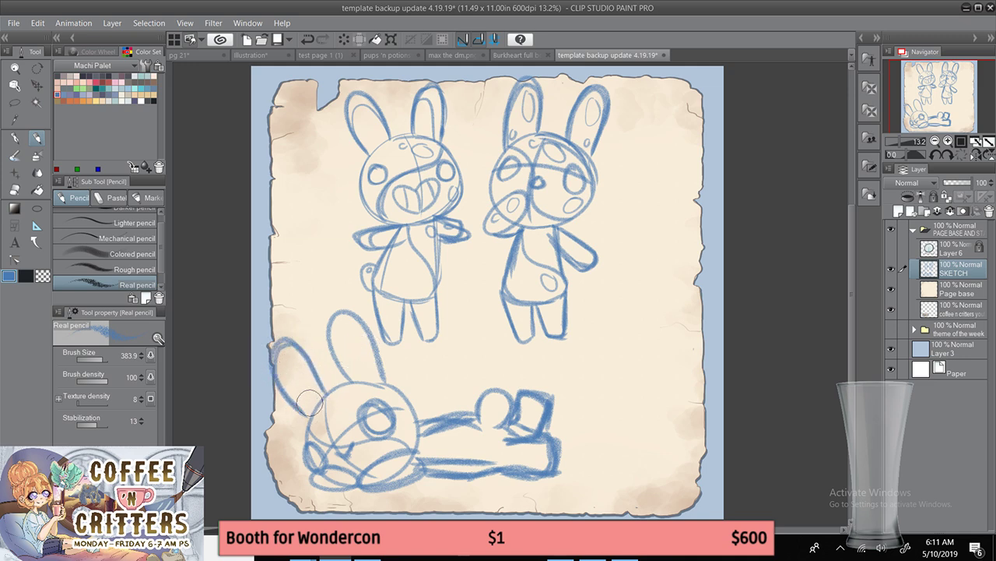
mouse_move(372, 385)
left_mouse_down()
mouse_move(352, 363)
mouse_move(341, 306)
mouse_move(382, 377)
mouse_move(332, 324)
mouse_move(376, 369)
left_mouse_up()
key("ctrl+z")
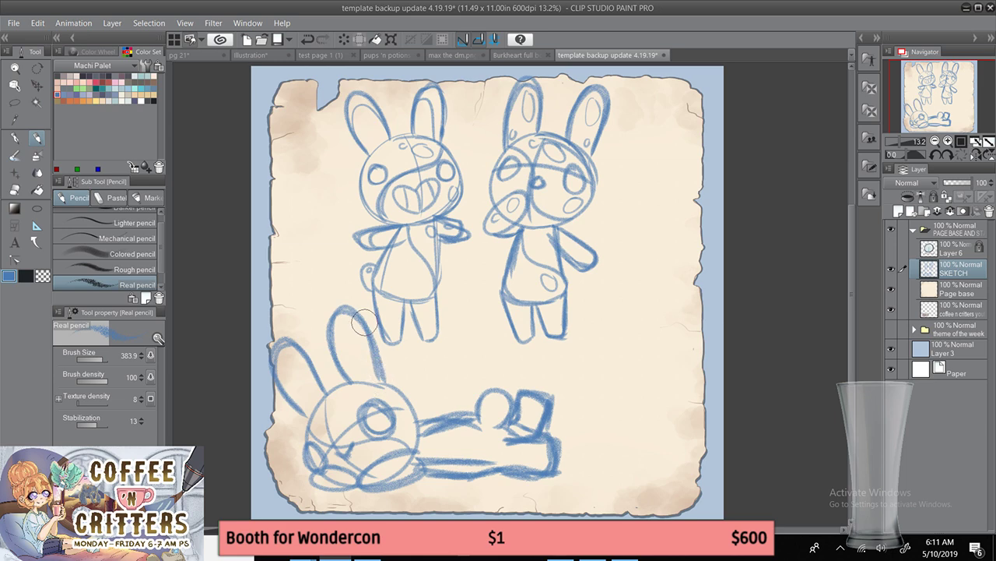
left_click_drag(364, 321, 386, 388)
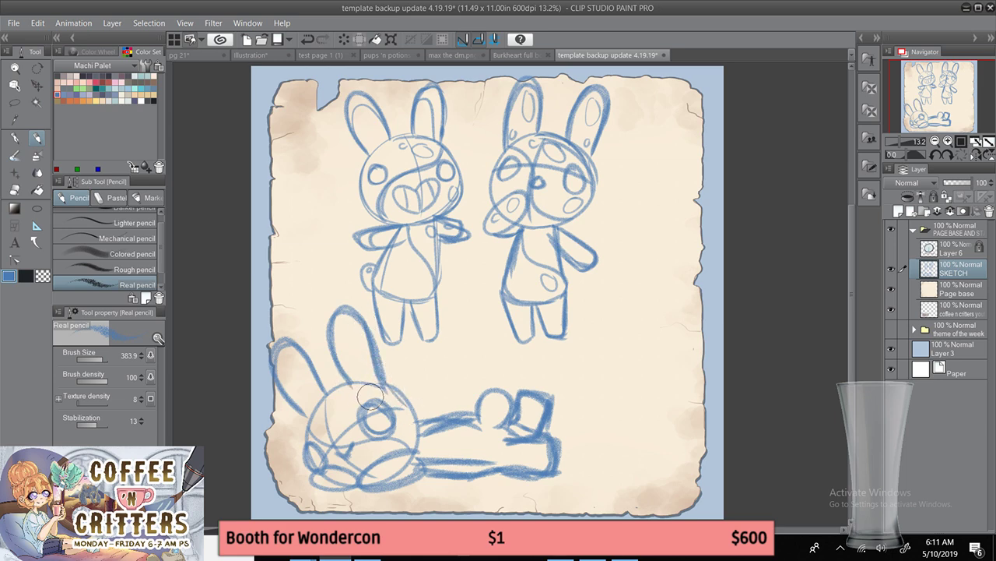
mouse_move(421, 441)
left_mouse_down()
mouse_move(506, 448)
mouse_move(487, 395)
left_mouse_up()
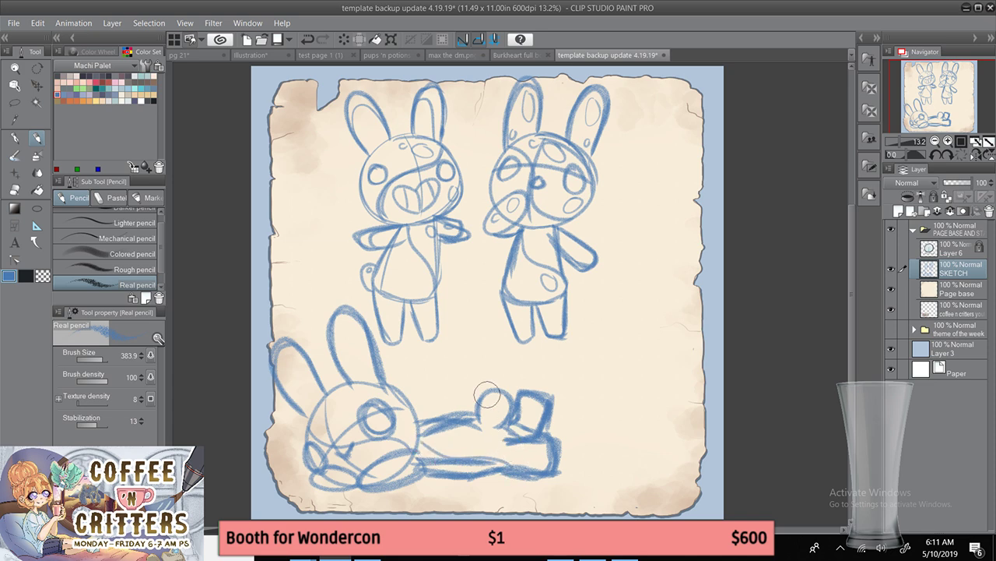
- Lasso the whole lying rabbit, scale it to 88% and shift it slightly inward on the parchment, then clear the selection
left_click(17, 105)
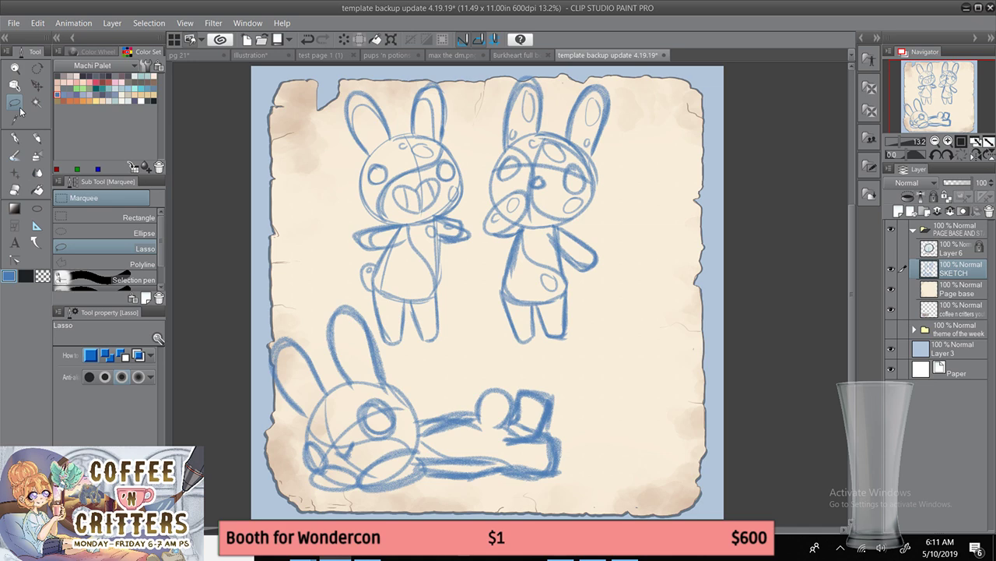
left_click_drag(259, 318, 352, 510)
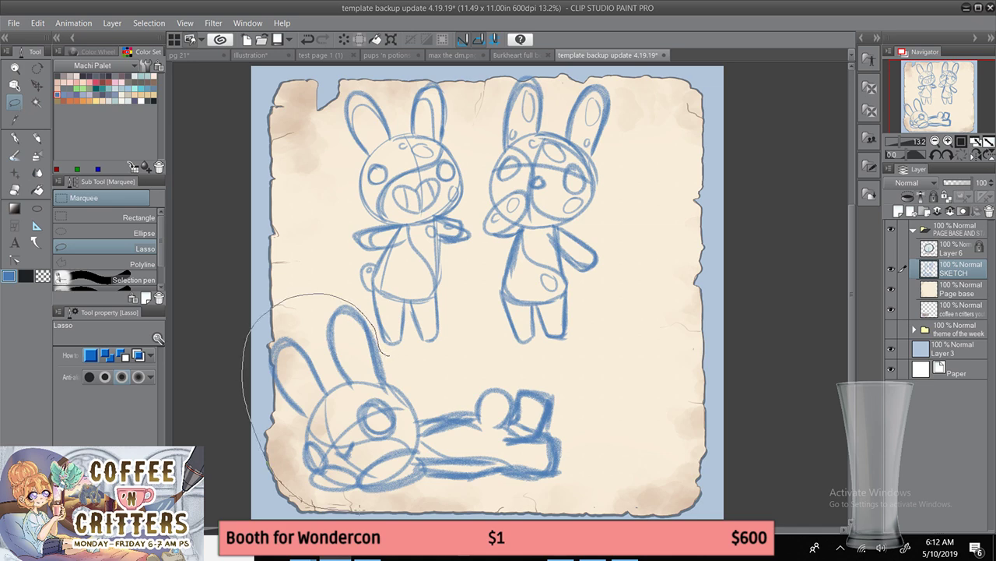
left_click_drag(491, 359, 390, 355)
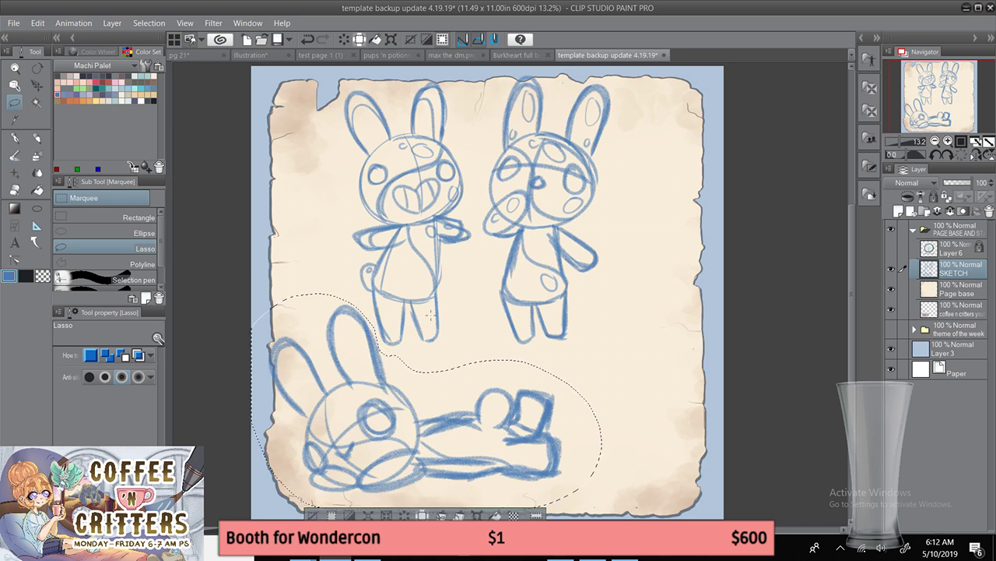
left_click(516, 514)
left_click_drag(602, 293, 561, 320)
mouse_move(514, 473)
left_mouse_down()
mouse_move(529, 467)
mouse_move(525, 459)
left_mouse_up()
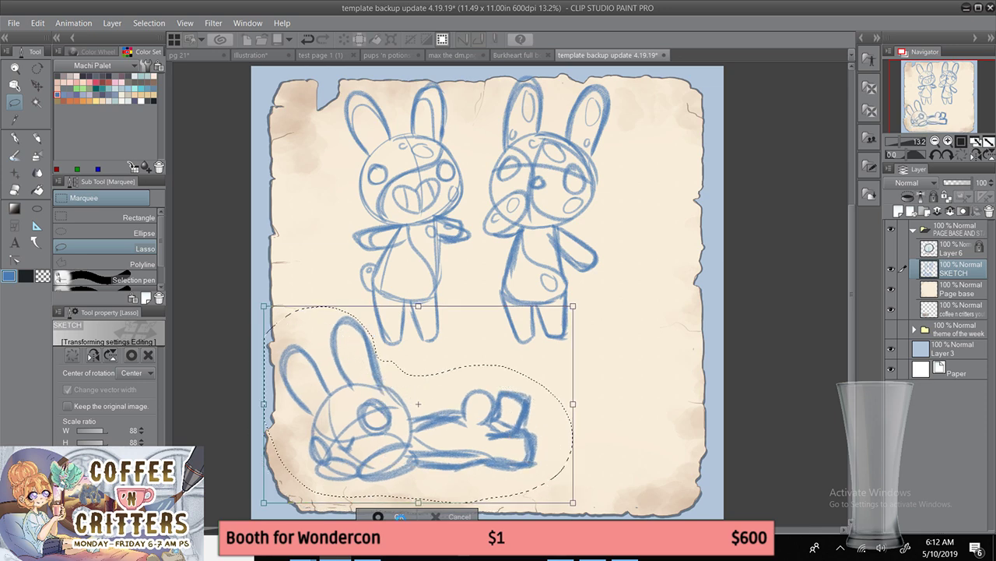
left_click(398, 517)
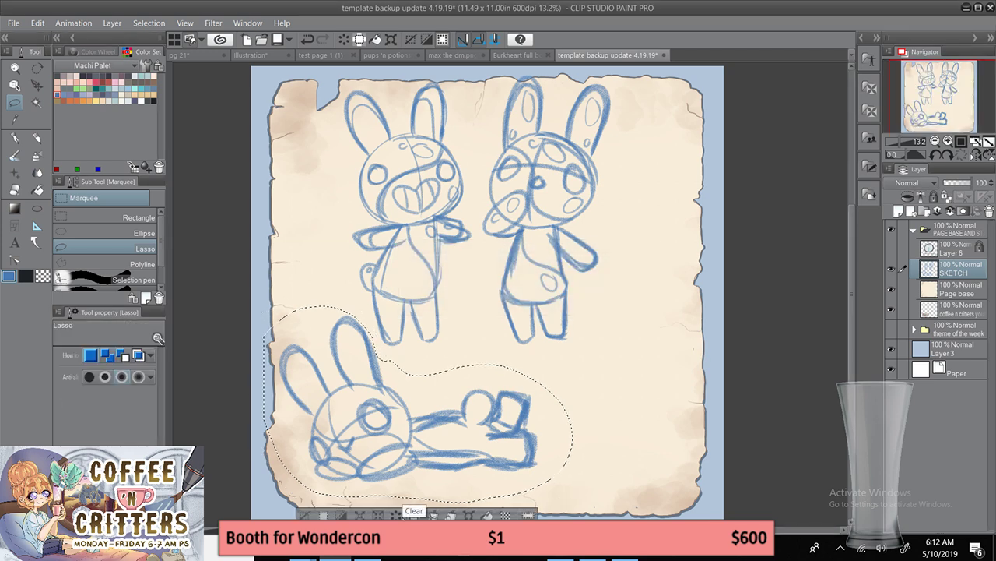
left_click(304, 514)
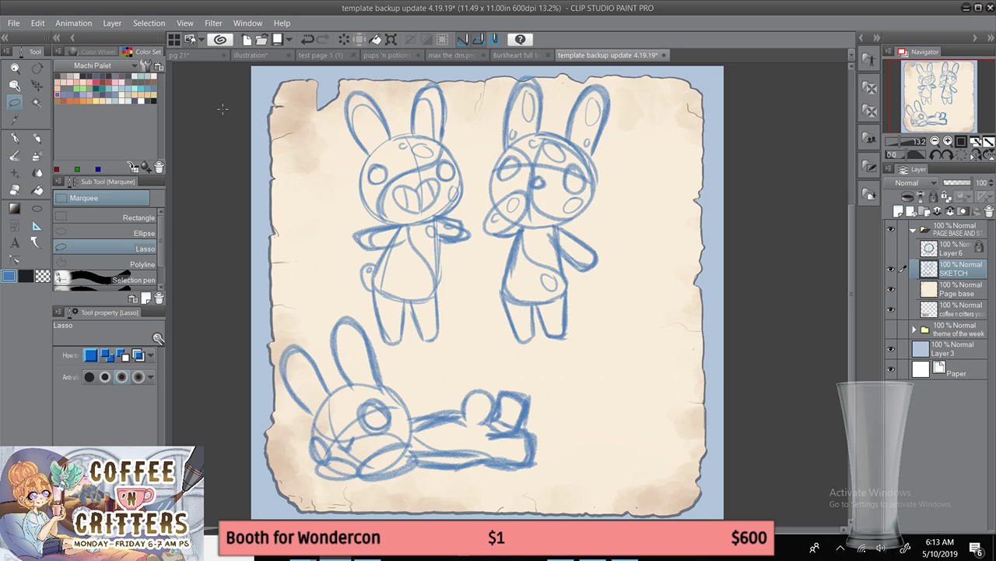
- Draw a fourth rabbit's round head with two upright ears near the parchment's right edge using the Real pencil
left_click(37, 137)
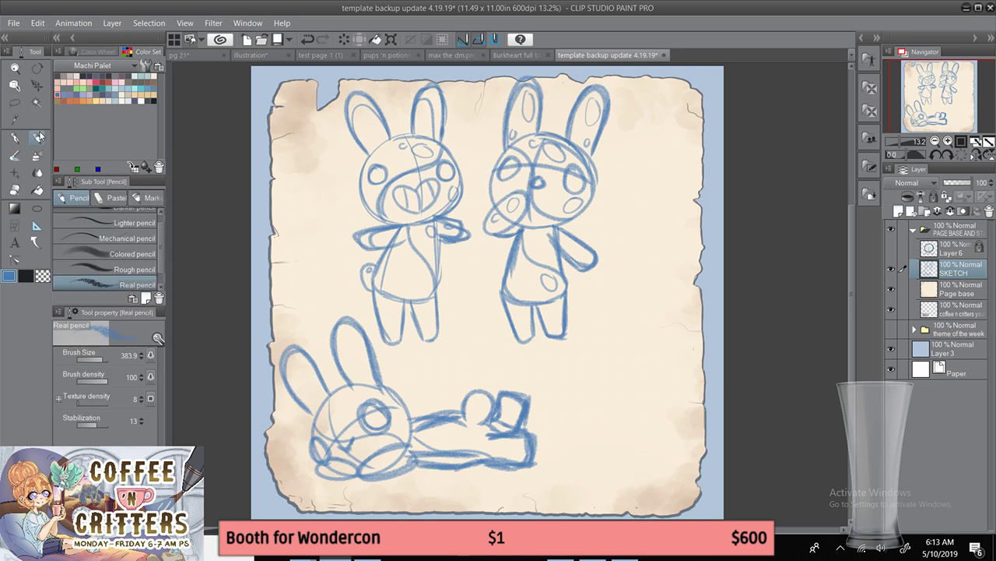
mouse_move(661, 288)
left_mouse_down()
mouse_move(609, 299)
mouse_move(643, 374)
mouse_move(687, 302)
mouse_move(604, 345)
mouse_move(688, 341)
mouse_move(668, 294)
mouse_move(614, 295)
mouse_move(633, 383)
mouse_move(691, 301)
mouse_move(660, 286)
mouse_move(680, 224)
mouse_move(687, 287)
mouse_move(669, 223)
mouse_move(697, 243)
mouse_move(686, 286)
mouse_move(669, 222)
mouse_move(689, 262)
mouse_move(684, 285)
mouse_move(634, 259)
mouse_move(609, 227)
mouse_move(608, 291)
left_mouse_up()
key("ctrl+z")
key("ctrl+z")
key("ctrl+z")
key("ctrl+z")
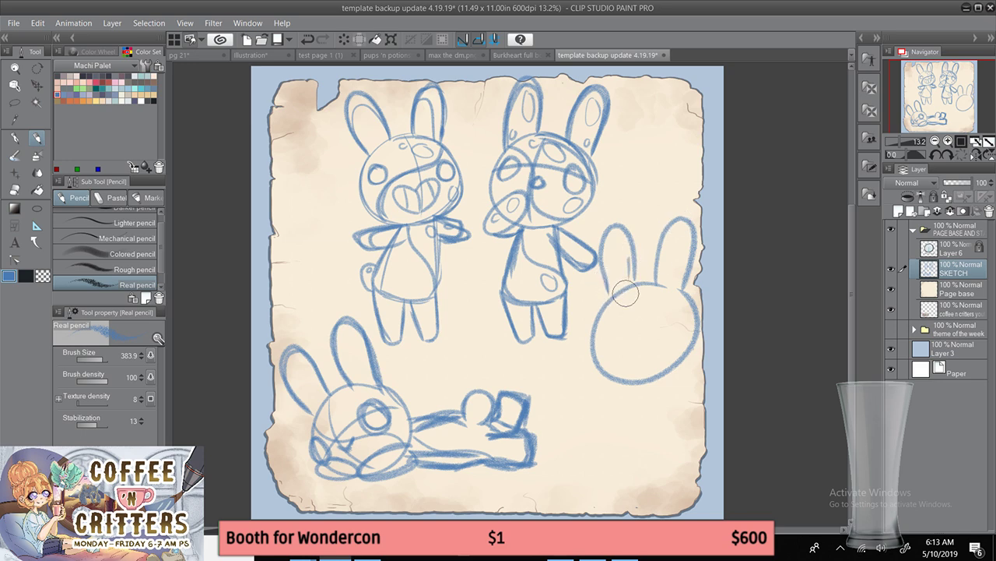
- Draw curved horizontal and vertical face guidelines on the fourth head and add two oval eyes
left_click_drag(596, 331, 697, 334)
key("ctrl+z")
left_click_drag(595, 333, 689, 336)
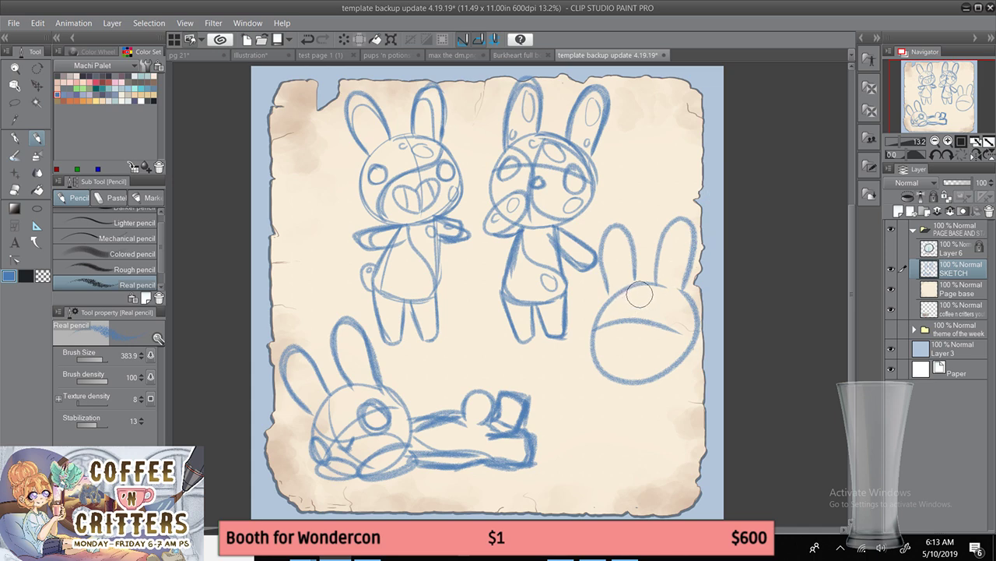
key("ctrl+z")
left_click_drag(593, 334, 692, 329)
key("ctrl+z")
left_click_drag(593, 333, 691, 328)
mouse_move(638, 283)
left_mouse_down()
mouse_move(627, 337)
mouse_move(629, 380)
left_mouse_up()
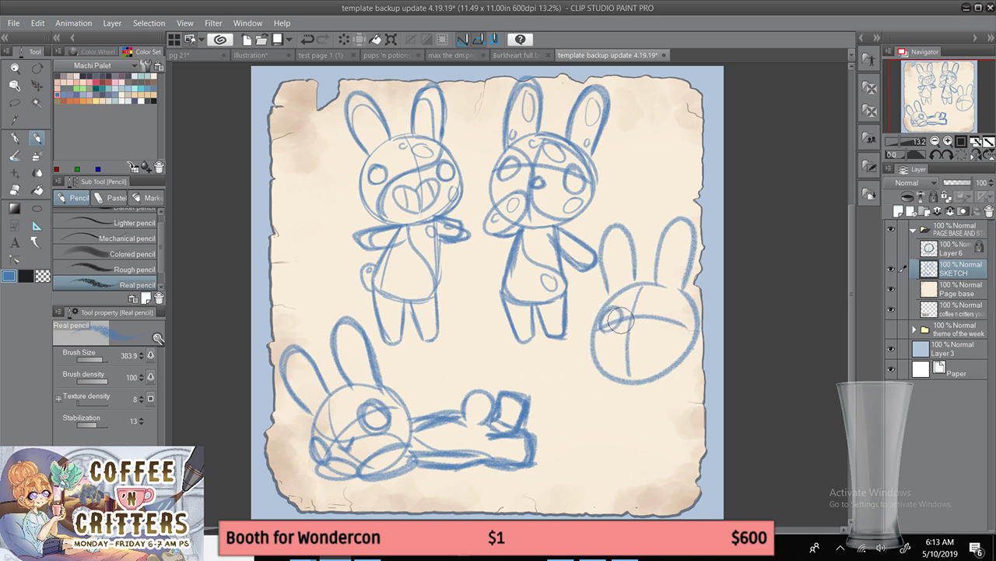
mouse_move(613, 305)
left_mouse_down()
mouse_move(612, 333)
mouse_move(679, 327)
mouse_move(664, 301)
mouse_move(669, 331)
mouse_move(668, 300)
left_mouse_up()
key("ctrl+z")
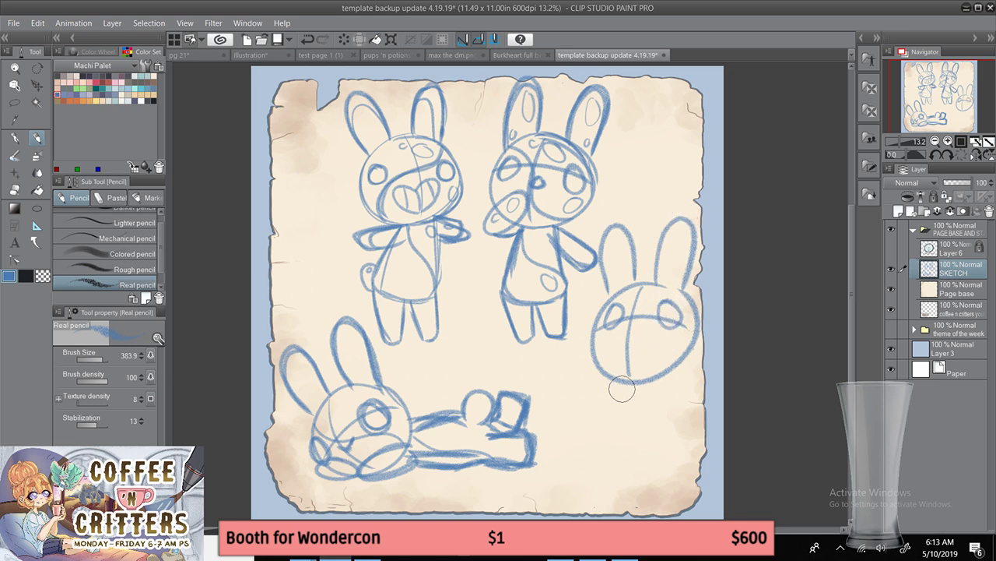
- Draw the fourth rabbit's two torso sides, a small nose, and oval patches on one ear and the cheek
left_click_drag(627, 382, 599, 455)
left_click_drag(654, 383, 658, 449)
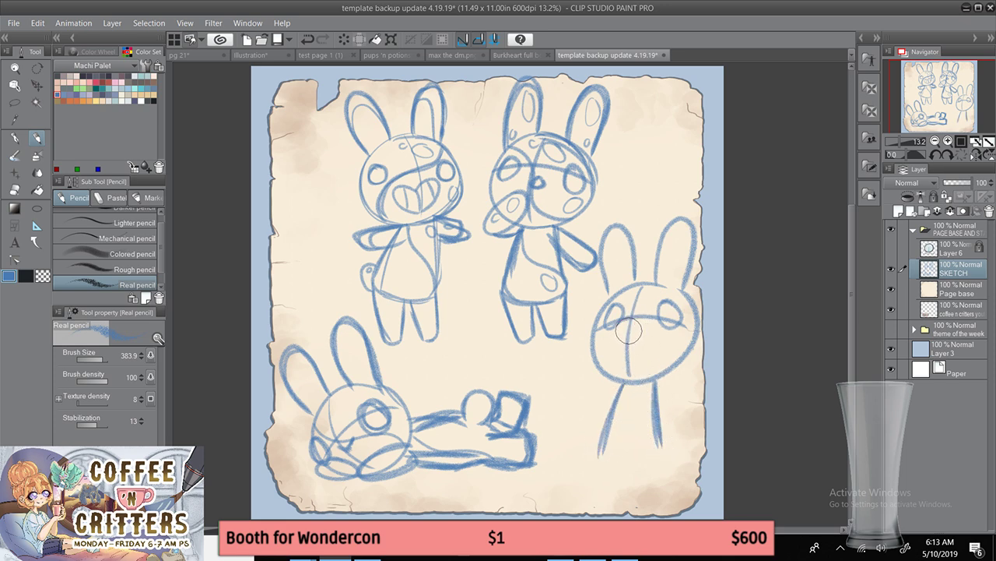
mouse_move(630, 324)
left_mouse_down()
mouse_move(648, 324)
mouse_move(630, 323)
mouse_move(645, 329)
mouse_move(637, 334)
left_mouse_up()
key("ctrl+z")
key("ctrl+z")
mouse_move(681, 294)
left_mouse_down()
mouse_move(620, 321)
mouse_move(633, 358)
mouse_move(611, 380)
left_mouse_up()
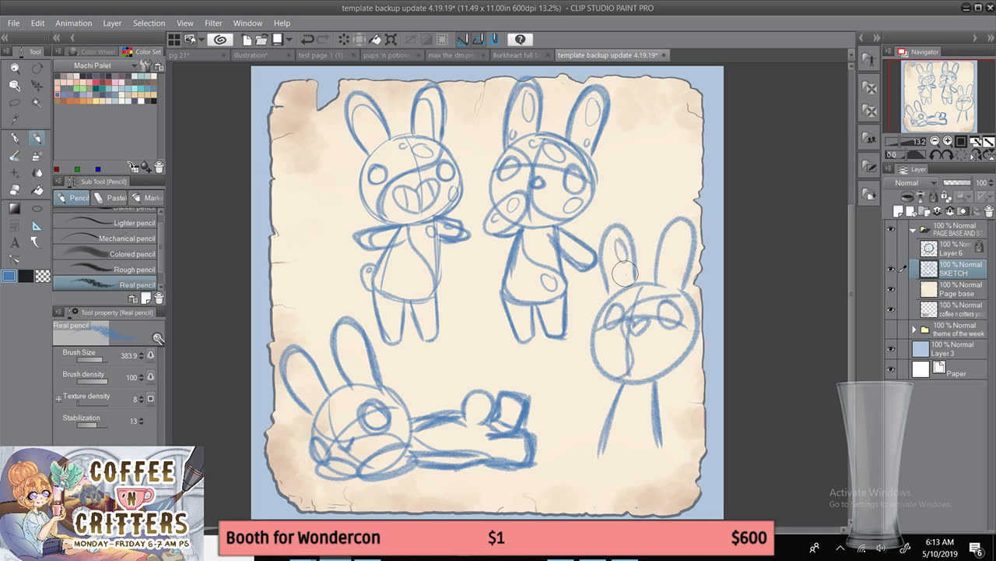
left_click_drag(671, 335, 677, 331)
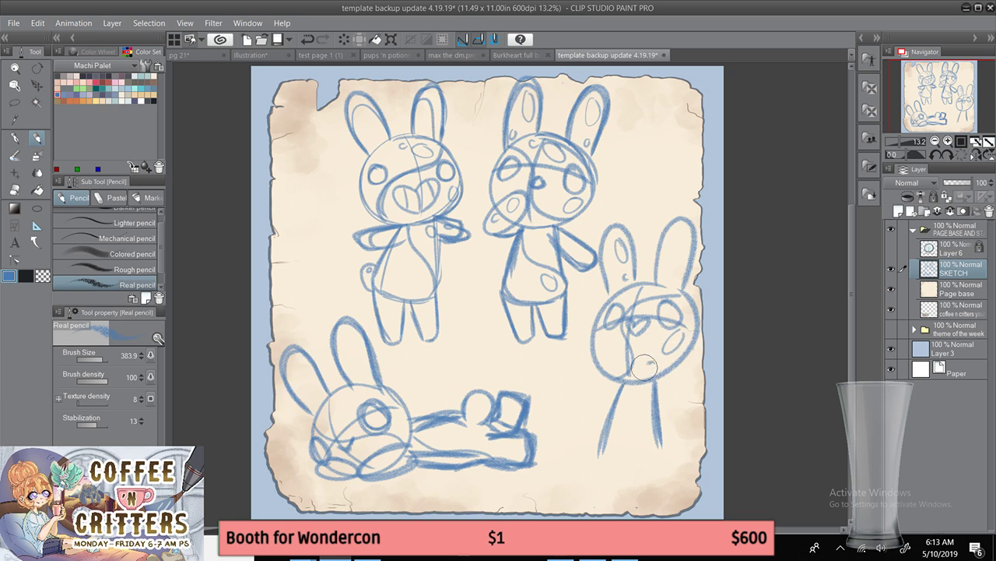
- Draw the fourth rabbit's raised paws over its mouth, its arms and torso bottom, and two short legs
mouse_move(646, 368)
left_mouse_down()
mouse_move(623, 352)
mouse_move(598, 396)
mouse_move(621, 389)
left_mouse_up()
key("ctrl+z")
mouse_move(624, 351)
left_mouse_down()
mouse_move(610, 399)
mouse_move(634, 360)
mouse_move(601, 387)
mouse_move(654, 379)
mouse_move(639, 362)
mouse_move(667, 370)
mouse_move(655, 398)
mouse_move(632, 359)
mouse_move(662, 377)
mouse_move(650, 383)
mouse_move(659, 446)
left_mouse_up()
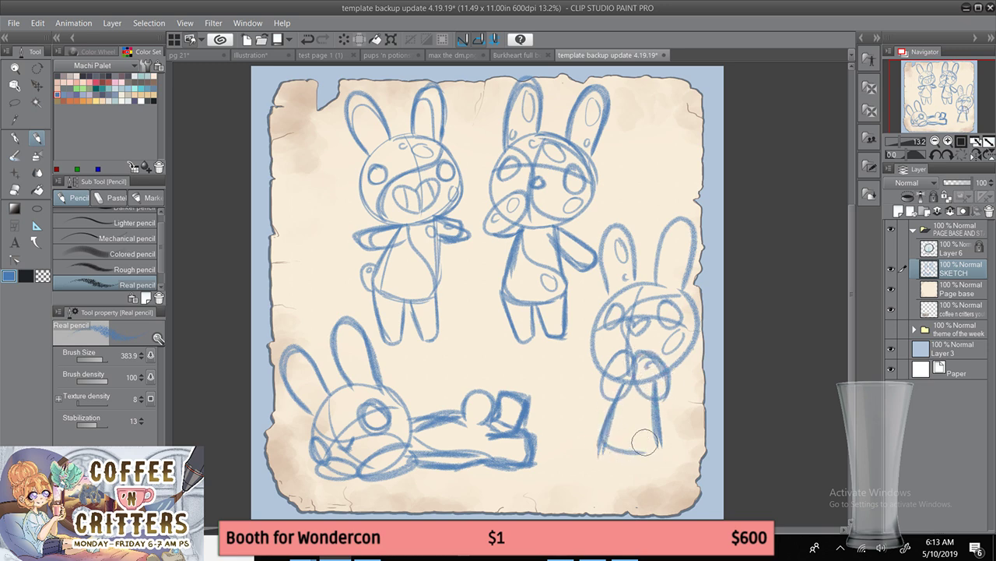
mouse_move(650, 389)
left_mouse_down()
mouse_move(664, 445)
mouse_move(601, 467)
mouse_move(609, 487)
left_mouse_up()
mouse_move(603, 443)
left_mouse_down()
mouse_move(608, 496)
mouse_move(629, 498)
mouse_move(628, 456)
mouse_move(652, 497)
left_mouse_up()
mouse_move(661, 446)
left_mouse_down()
mouse_move(654, 495)
mouse_move(638, 495)
left_mouse_up()
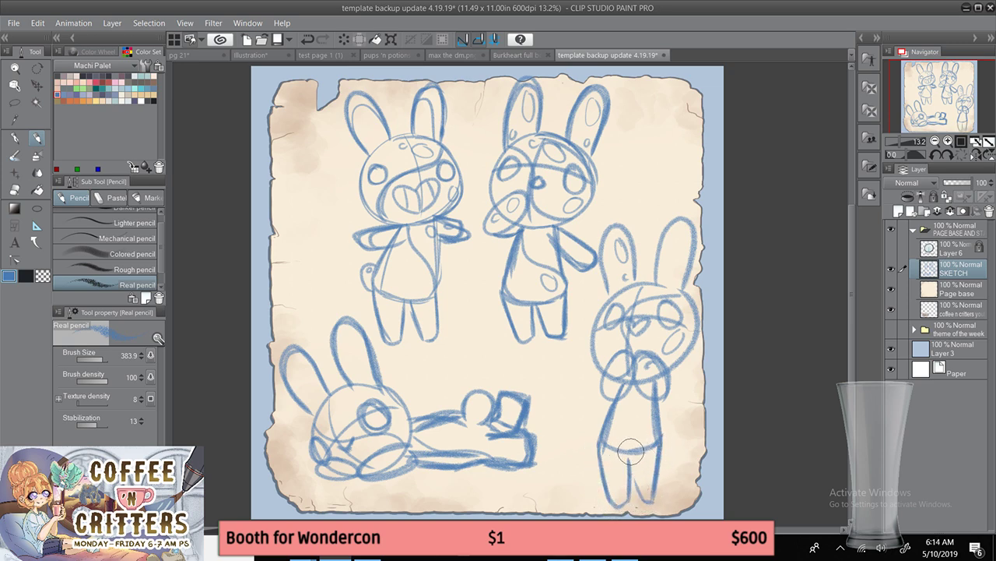
- Shade the inner leg of the fourth rabbit and add a curved belly marking across its torso
mouse_move(631, 451)
left_mouse_down()
mouse_move(641, 496)
mouse_move(627, 459)
mouse_move(626, 484)
mouse_move(658, 428)
mouse_move(622, 470)
mouse_move(620, 500)
mouse_move(626, 454)
mouse_move(628, 486)
left_mouse_up()
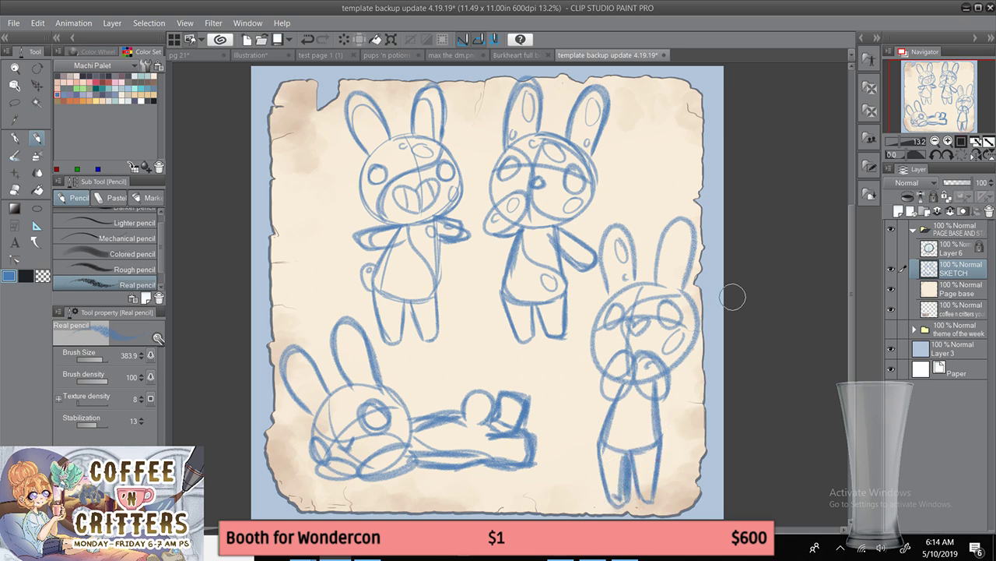
left_click_drag(620, 394, 654, 445)
left_click_drag(630, 400, 652, 436)
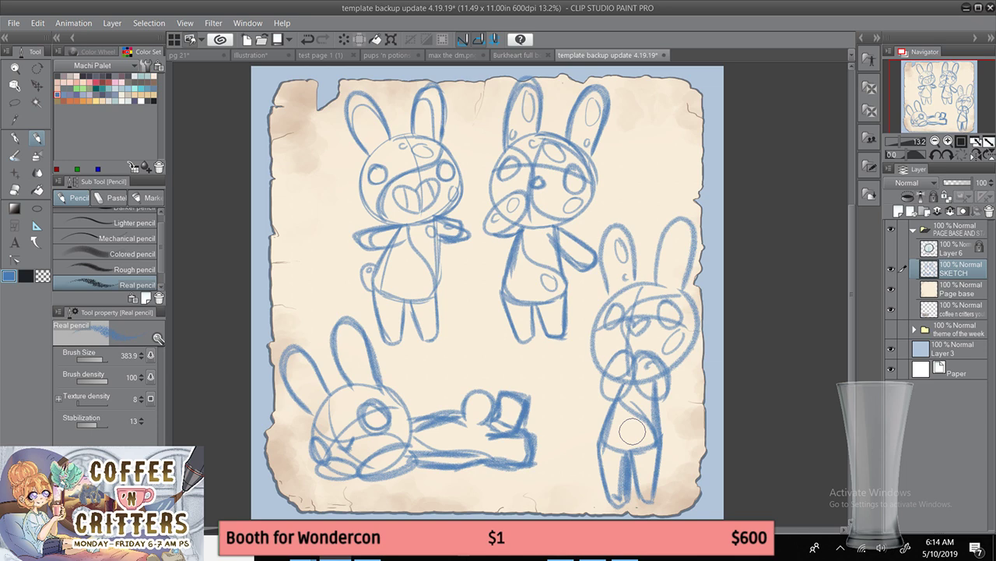
- Hide the SKETCH layer and, on a new layer above it, draw the thumb and palm contours of a hand
left_click(892, 269)
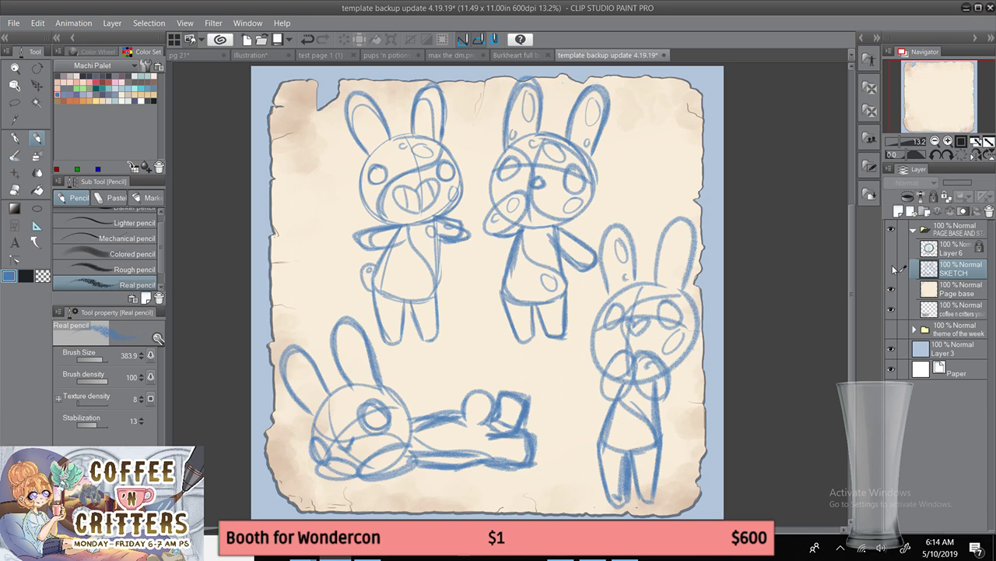
left_click(900, 211)
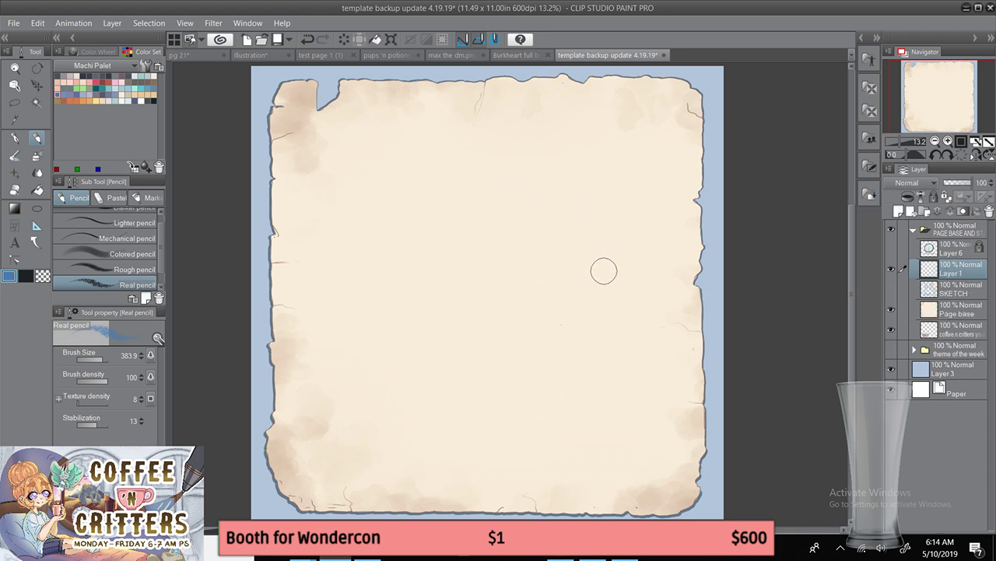
mouse_move(606, 263)
left_mouse_down()
mouse_move(550, 304)
mouse_move(521, 295)
mouse_move(532, 294)
mouse_move(450, 315)
mouse_move(540, 329)
left_mouse_up()
mouse_move(460, 316)
left_mouse_down()
mouse_move(456, 329)
mouse_move(538, 336)
mouse_move(629, 327)
left_mouse_up()
left_click_drag(555, 334, 629, 325)
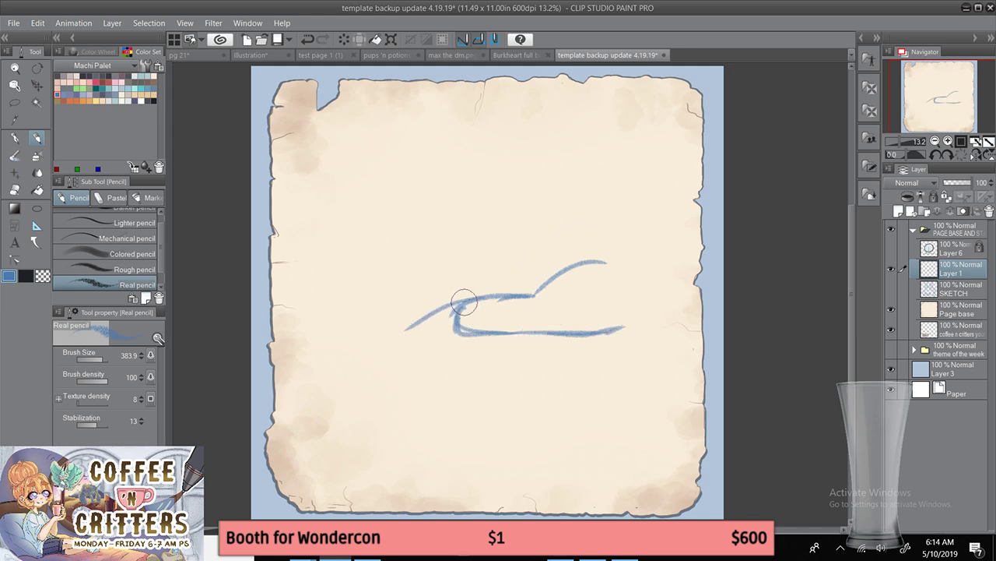
- Draw the hand's long curved overlapping fingers and the contour running over its back to the wrist
mouse_move(524, 285)
left_mouse_down()
mouse_move(449, 297)
mouse_move(534, 293)
mouse_move(422, 336)
mouse_move(449, 355)
mouse_move(498, 345)
left_mouse_up()
key("ctrl+z")
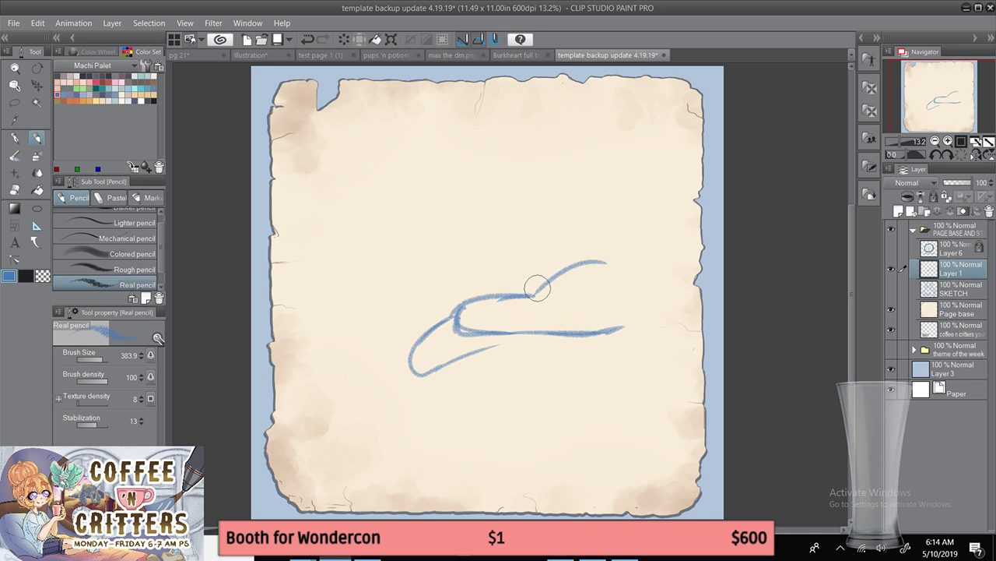
mouse_move(507, 283)
left_mouse_down()
mouse_move(402, 314)
mouse_move(409, 337)
mouse_move(383, 352)
left_mouse_up()
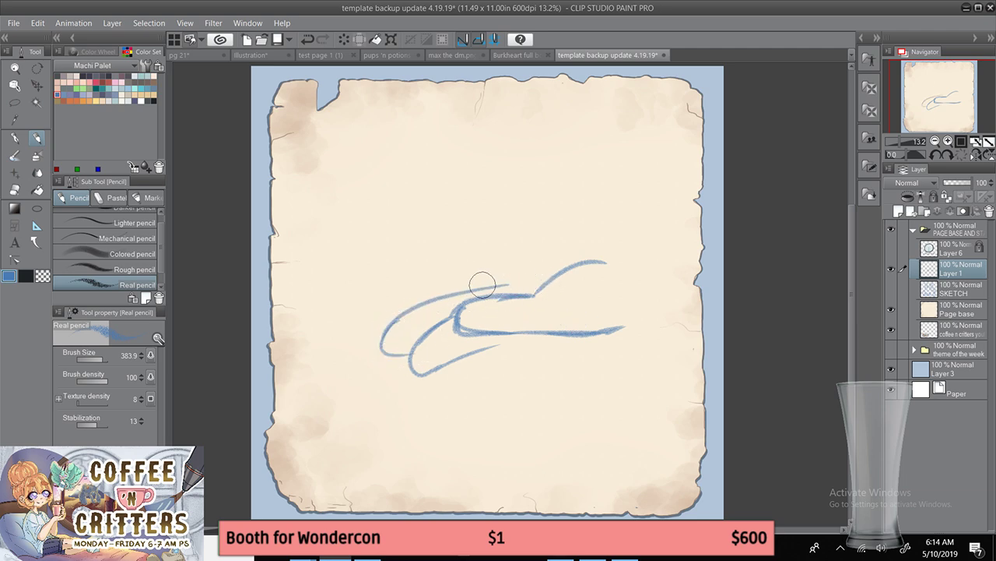
mouse_move(474, 279)
left_mouse_down()
mouse_move(402, 292)
mouse_move(360, 324)
left_mouse_up()
key("ctrl+z")
left_click_drag(477, 280, 379, 328)
left_click_drag(460, 275, 393, 295)
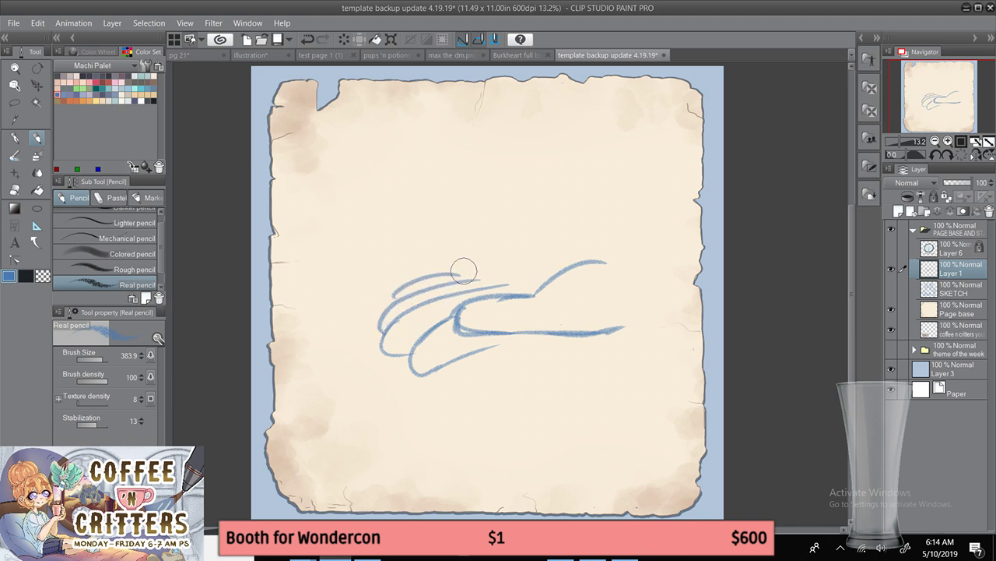
left_click_drag(462, 272, 580, 251)
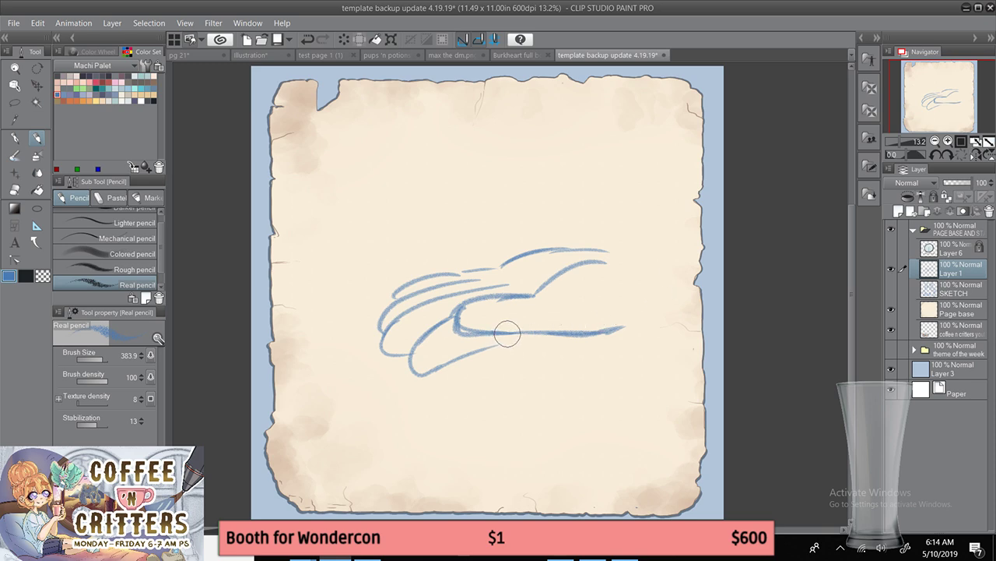
- Add the contour under the hand, thicken its upper contour, and extend the wrist with two slanted lines
mouse_move(507, 333)
left_mouse_down()
mouse_move(444, 361)
mouse_move(527, 334)
mouse_move(629, 336)
left_mouse_up()
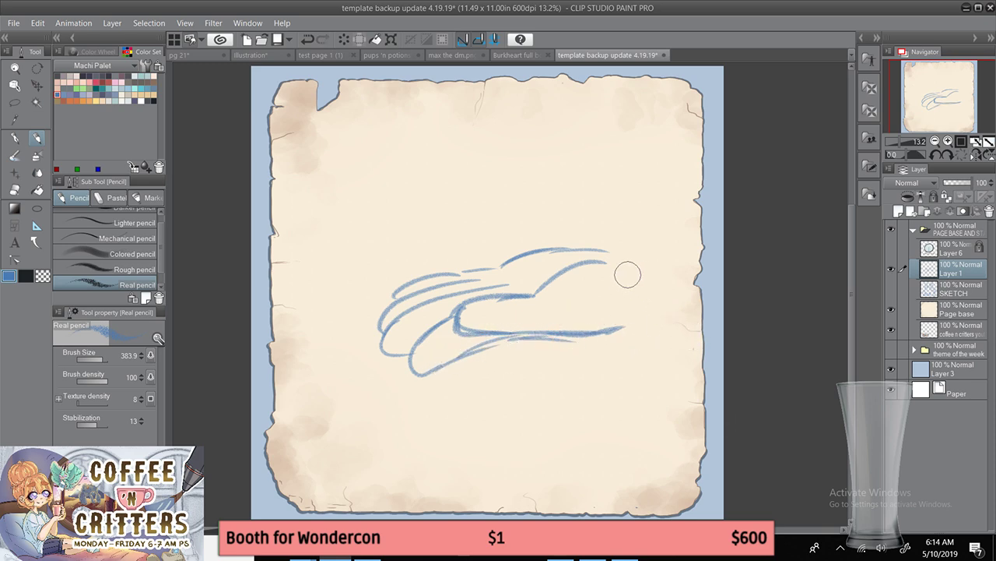
mouse_move(488, 279)
left_mouse_down()
mouse_move(515, 295)
mouse_move(577, 249)
left_mouse_up()
mouse_move(524, 266)
left_mouse_down()
mouse_move(627, 247)
mouse_move(669, 279)
left_mouse_up()
left_click_drag(607, 251, 663, 277)
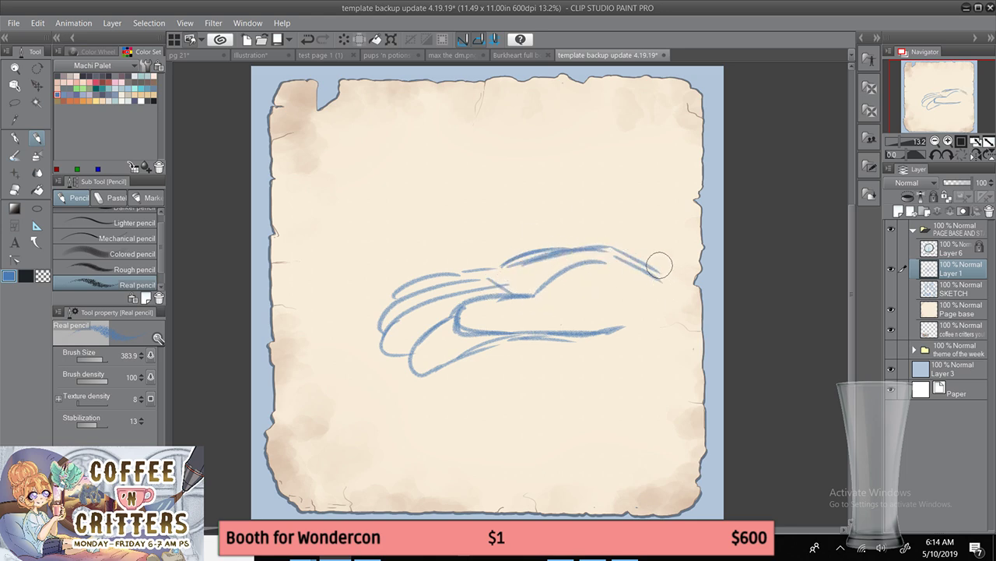
- Rotate the hand sketch slightly clockwise and move it a little lower and further left on the page
key("ctrl+t")
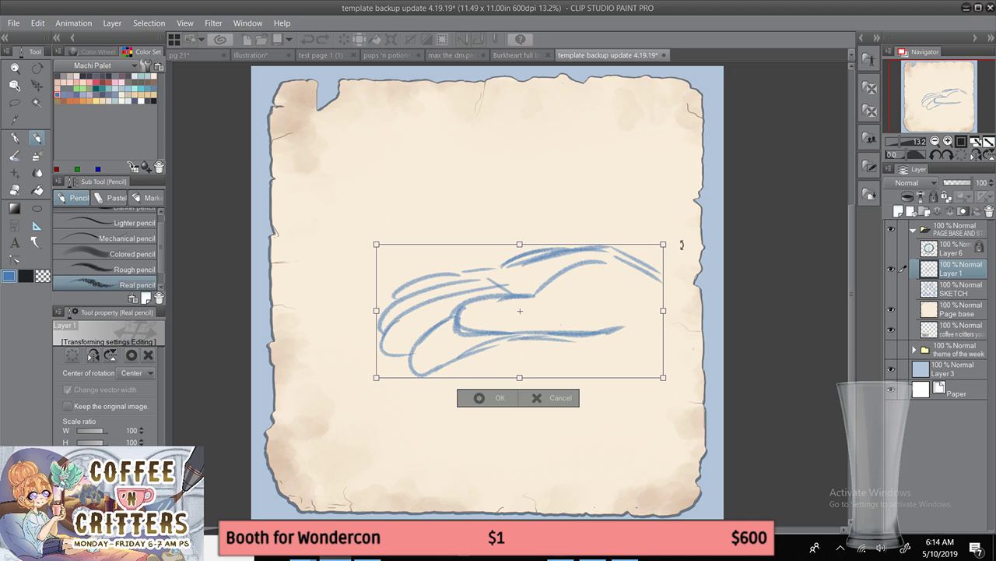
left_click_drag(682, 245, 678, 270)
left_click_drag(636, 351, 595, 374)
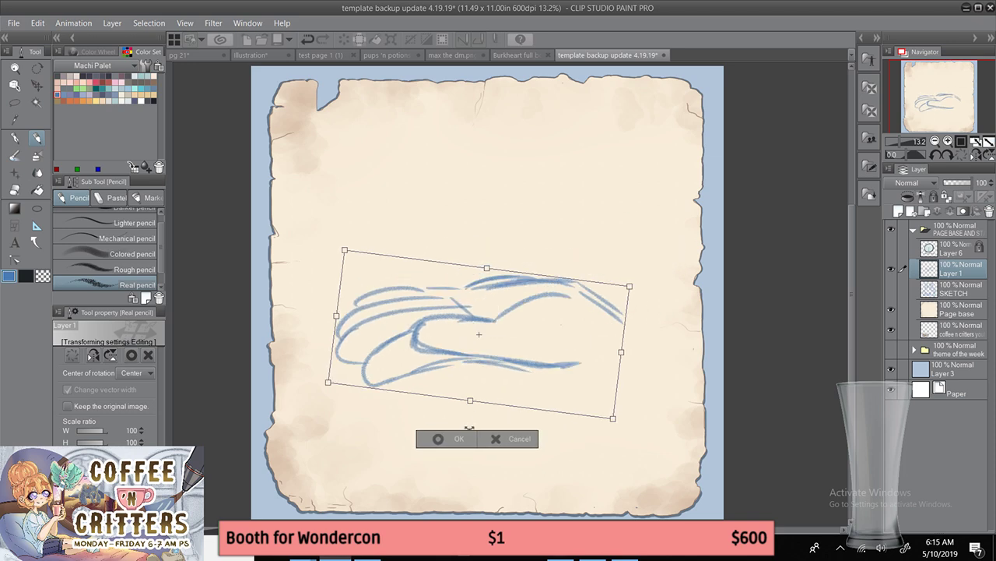
left_click(460, 439)
- Draw a small rabbit's round head with curved face guides, two ears and a raised arm above the palm
mouse_move(465, 182)
left_mouse_down()
mouse_move(527, 222)
mouse_move(496, 166)
mouse_move(504, 170)
mouse_move(516, 227)
left_mouse_up()
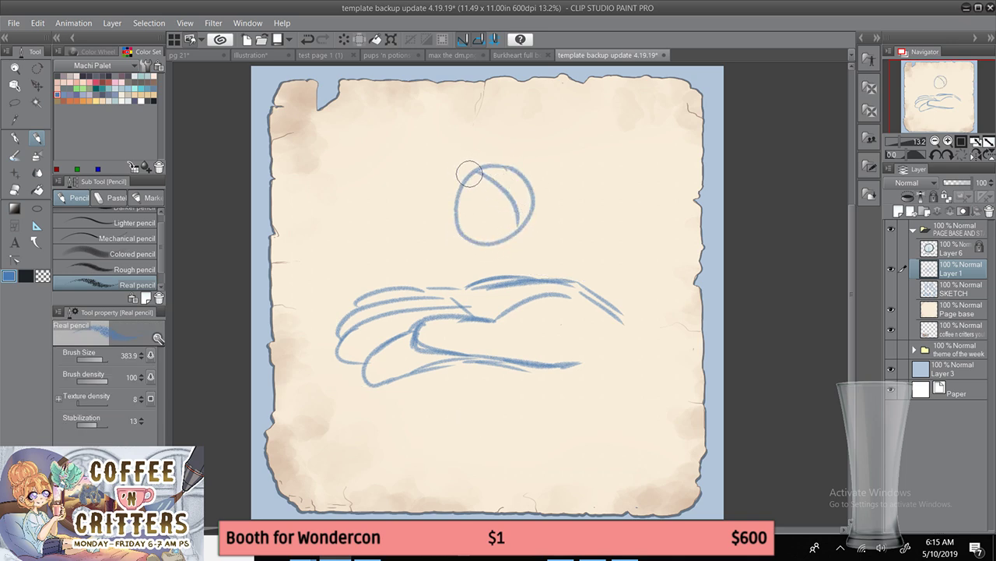
mouse_move(469, 173)
left_mouse_down()
mouse_move(469, 184)
mouse_move(416, 158)
mouse_move(454, 188)
mouse_move(465, 120)
mouse_move(510, 165)
mouse_move(466, 158)
mouse_move(500, 166)
mouse_move(474, 129)
mouse_move(510, 161)
left_mouse_up()
key("ctrl+z")
key("ctrl+z")
key("ctrl+z")
mouse_move(534, 198)
left_mouse_down()
mouse_move(565, 150)
mouse_move(534, 216)
left_mouse_up()
key("ctrl+z")
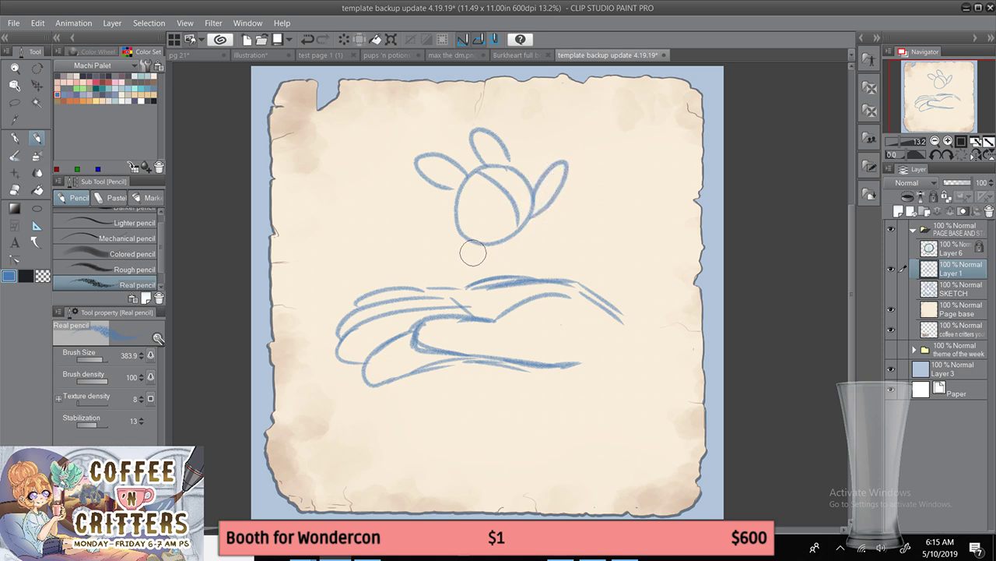
- Draw the small rabbit's torso down to the palm, with one arm bent toward its hip
mouse_move(472, 252)
left_mouse_down()
mouse_move(481, 275)
mouse_move(477, 251)
mouse_move(448, 273)
mouse_move(480, 270)
mouse_move(485, 252)
mouse_move(508, 277)
left_mouse_up()
key("ctrl+z")
key("ctrl+z")
mouse_move(508, 237)
left_mouse_down()
mouse_move(486, 288)
mouse_move(467, 280)
mouse_move(505, 277)
mouse_move(460, 313)
left_mouse_up()
key("ctrl+z")
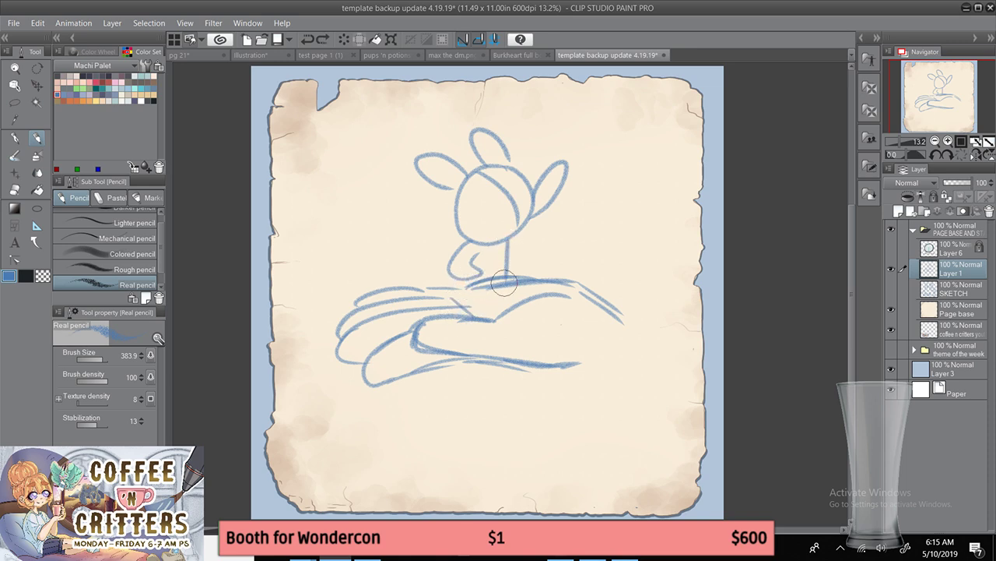
key("ctrl+z")
left_click_drag(506, 243, 514, 291)
key("ctrl+z")
mouse_move(505, 242)
left_mouse_down()
mouse_move(515, 277)
mouse_move(468, 288)
left_mouse_up()
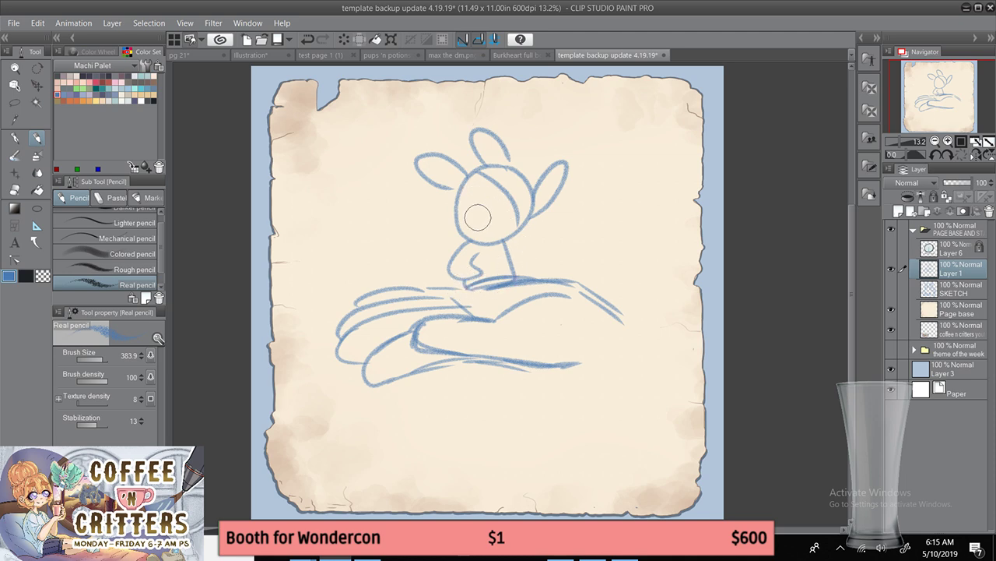
- Add the small rabbit's eyes and two short legs standing on the palm, and thicken its arm and torso lines
mouse_move(471, 207)
left_mouse_down()
mouse_move(491, 207)
mouse_move(471, 211)
left_mouse_up()
mouse_move(520, 179)
left_mouse_down()
mouse_move(516, 214)
mouse_move(505, 215)
mouse_move(496, 197)
mouse_move(463, 183)
mouse_move(513, 201)
left_mouse_up()
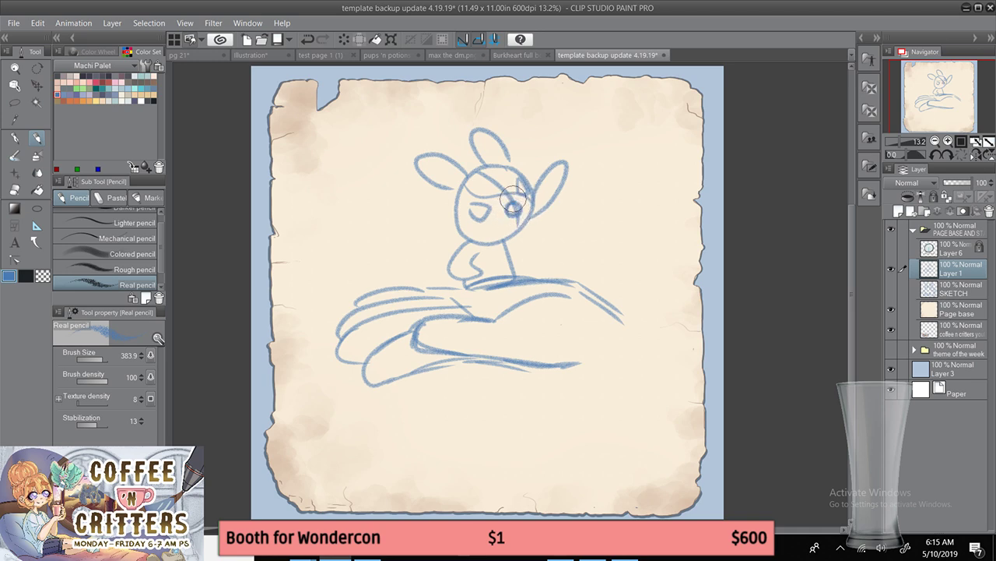
mouse_move(480, 256)
left_mouse_down()
mouse_move(476, 267)
mouse_move(514, 277)
left_mouse_up()
mouse_move(478, 234)
left_mouse_down()
mouse_move(491, 277)
mouse_move(467, 308)
mouse_move(475, 323)
mouse_move(490, 292)
mouse_move(476, 315)
mouse_move(490, 319)
mouse_move(514, 280)
mouse_move(511, 309)
mouse_move(495, 297)
mouse_move(512, 305)
left_mouse_up()
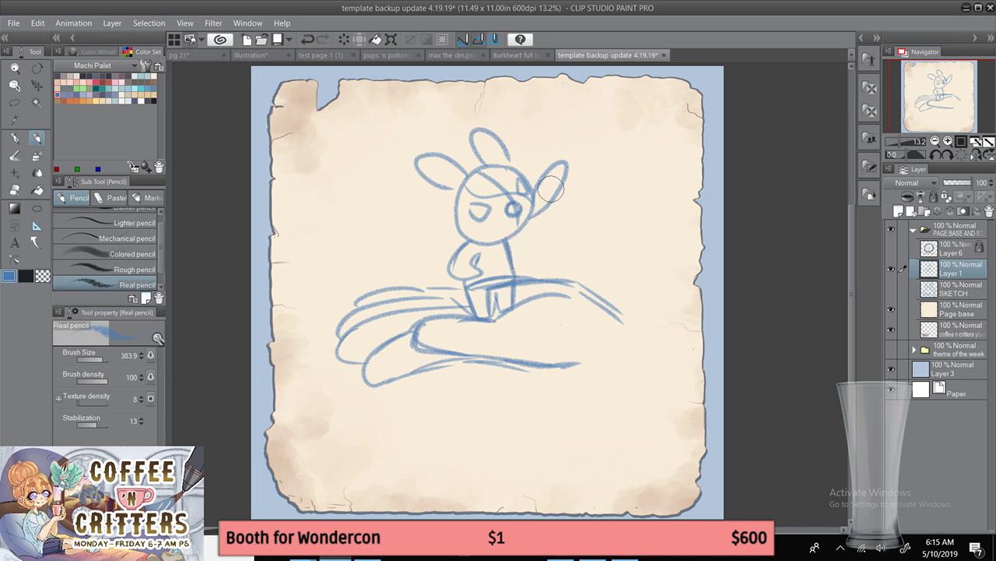
left_click_drag(512, 240, 512, 276)
mouse_move(533, 181)
left_mouse_down()
mouse_move(515, 237)
mouse_move(459, 246)
mouse_move(477, 237)
mouse_move(447, 268)
mouse_move(475, 249)
left_mouse_up()
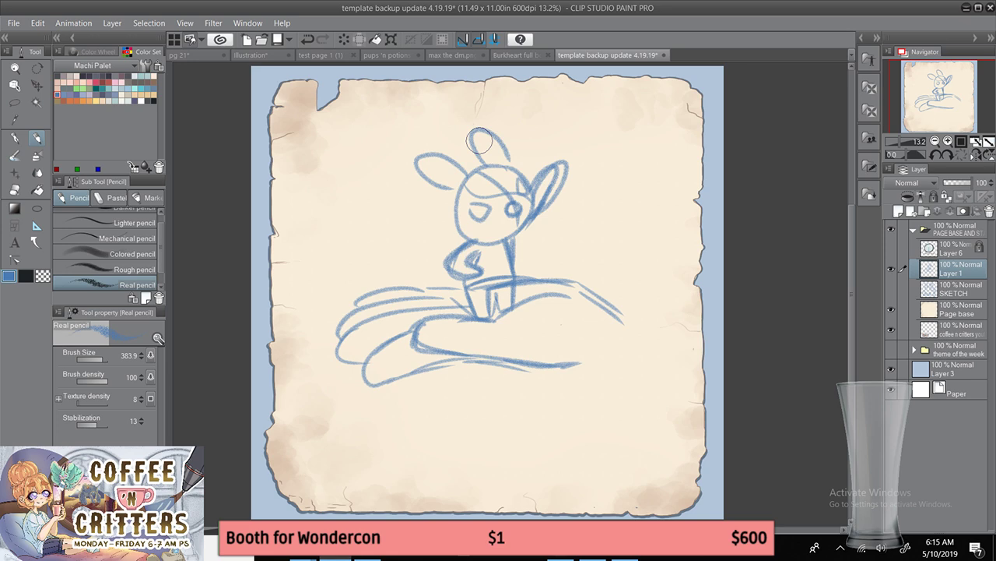
- Compare the two sketches by toggling their layers, leaving Layer 1 hidden and the SKETCH layer shown
left_click(891, 270)
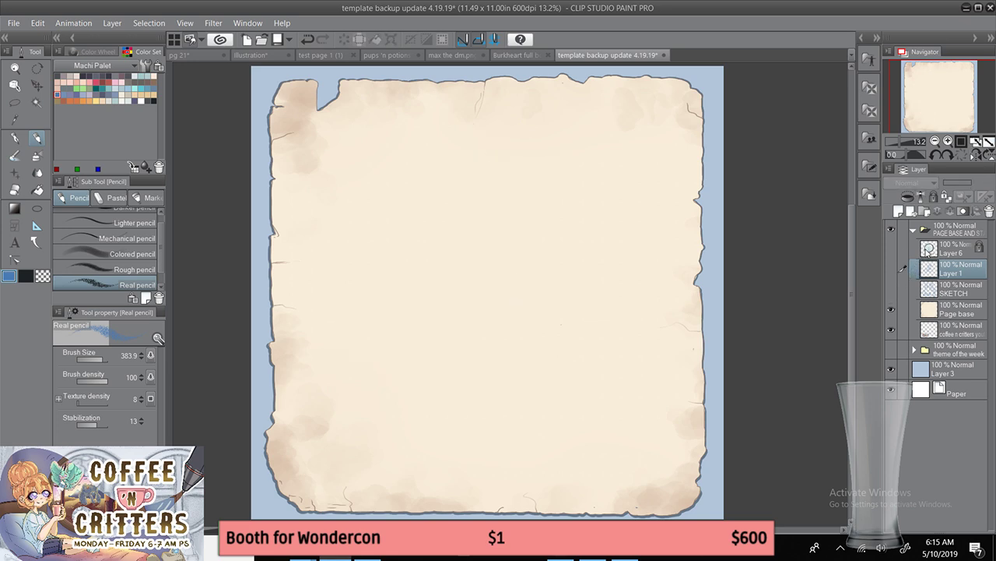
left_click(891, 287)
left_click(890, 290)
left_click(891, 273)
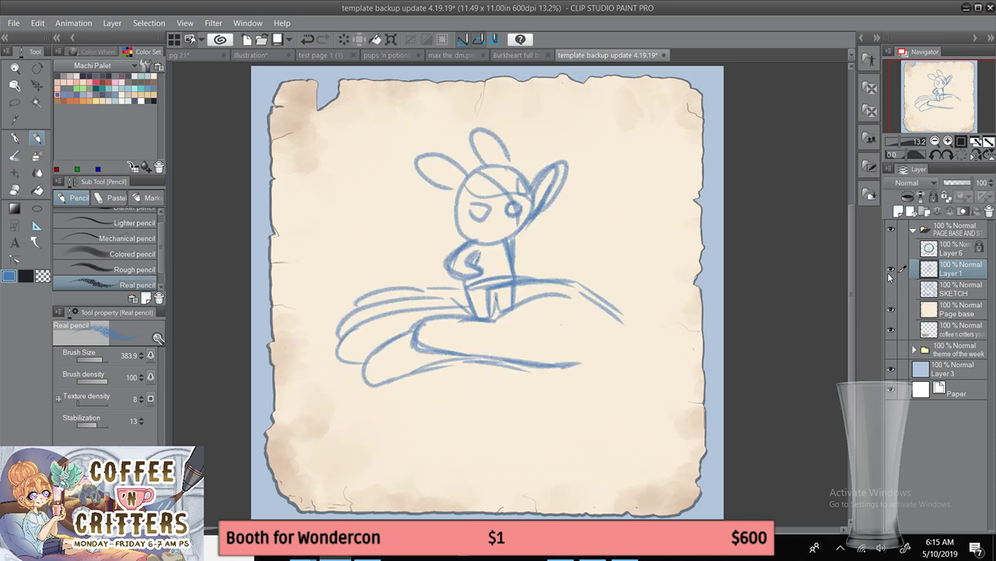
left_click(892, 269)
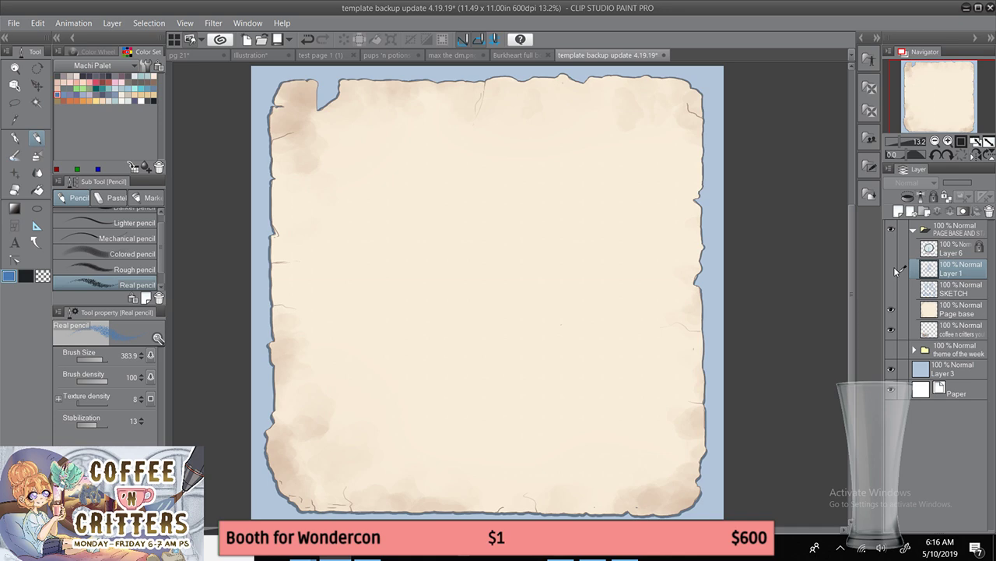
left_click(891, 289)
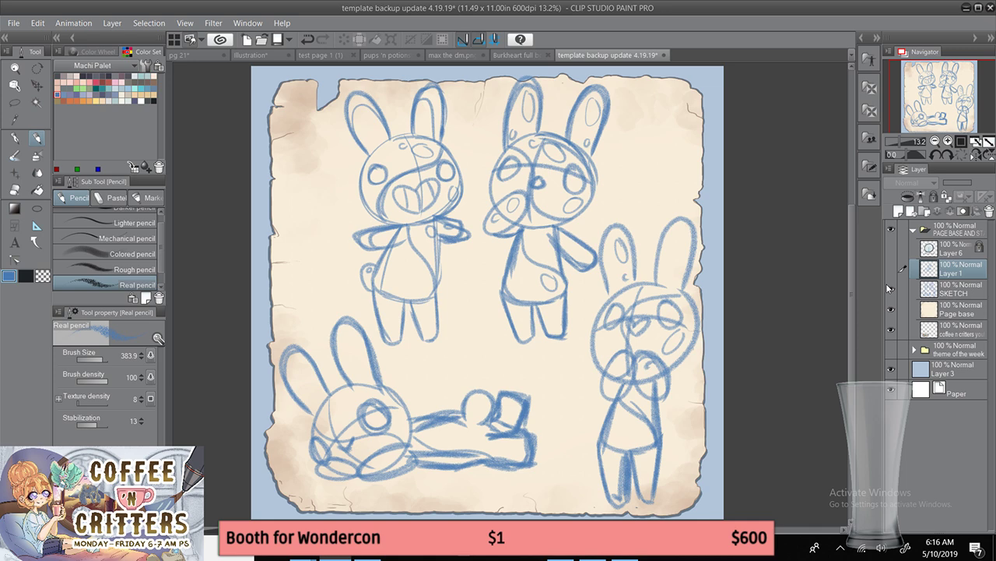
left_click(891, 287)
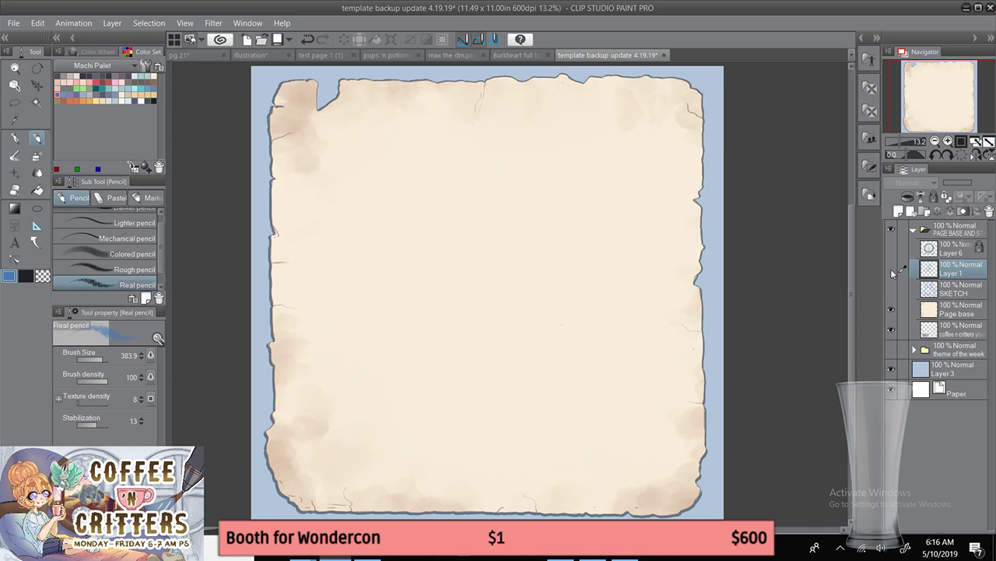
left_click(891, 270)
left_click(891, 270)
left_click(891, 288)
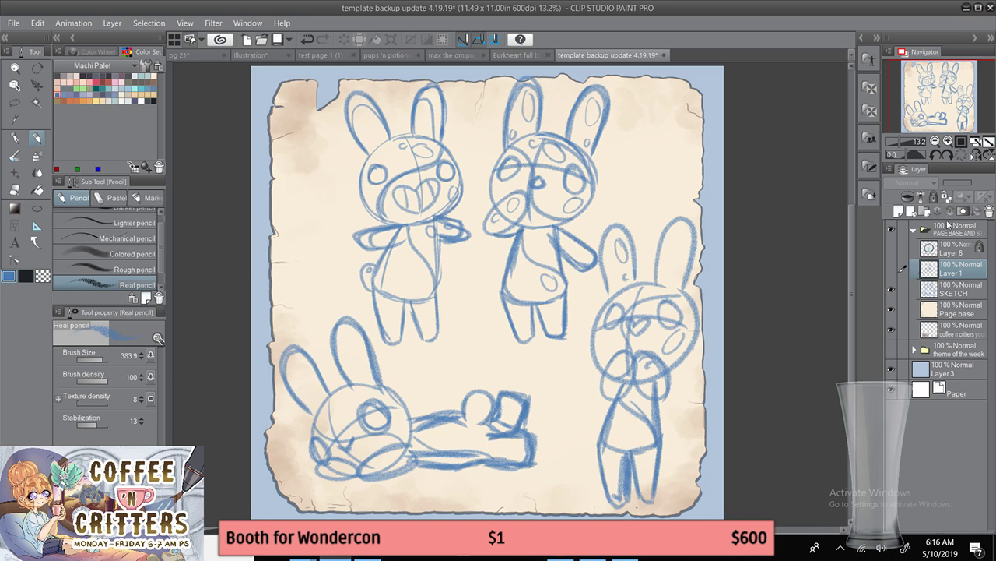
- Lower the SKETCH layer's opacity to 53% and add a new layer above it
left_click(949, 286)
left_click(958, 182)
left_click(900, 211)
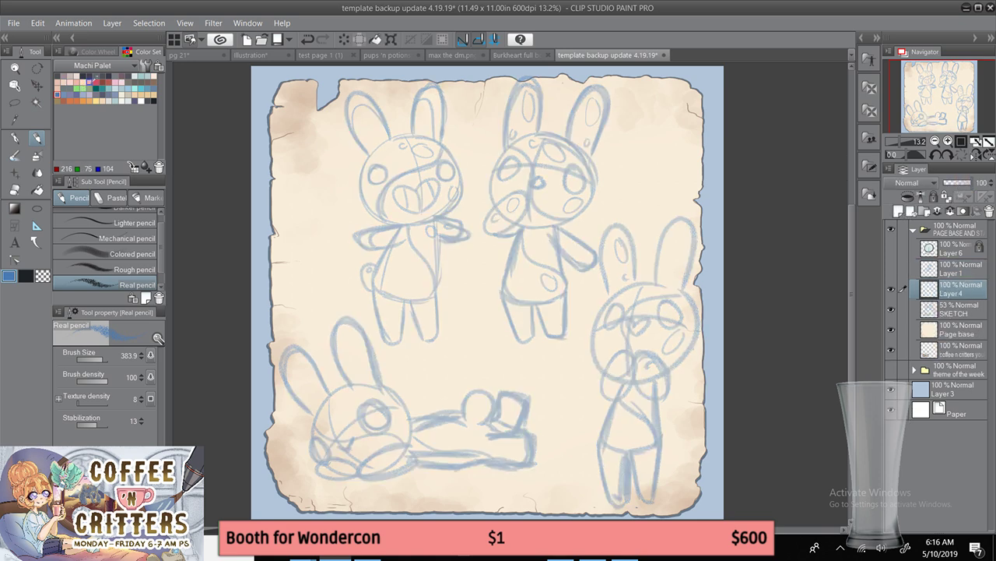
- Choose a light green drawing colour and switch to the Textured pen
left_click(83, 87)
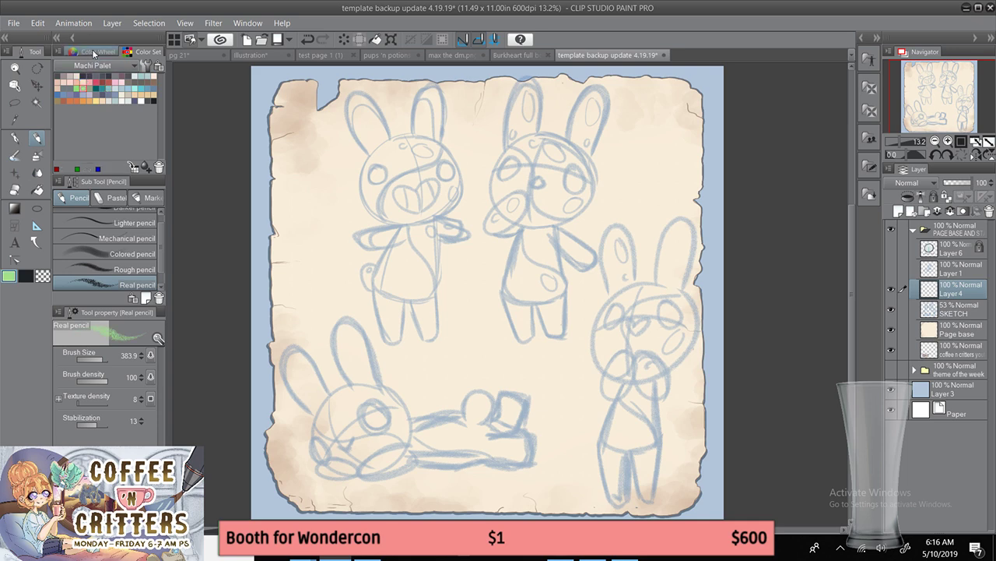
left_click(93, 52)
left_click(152, 94)
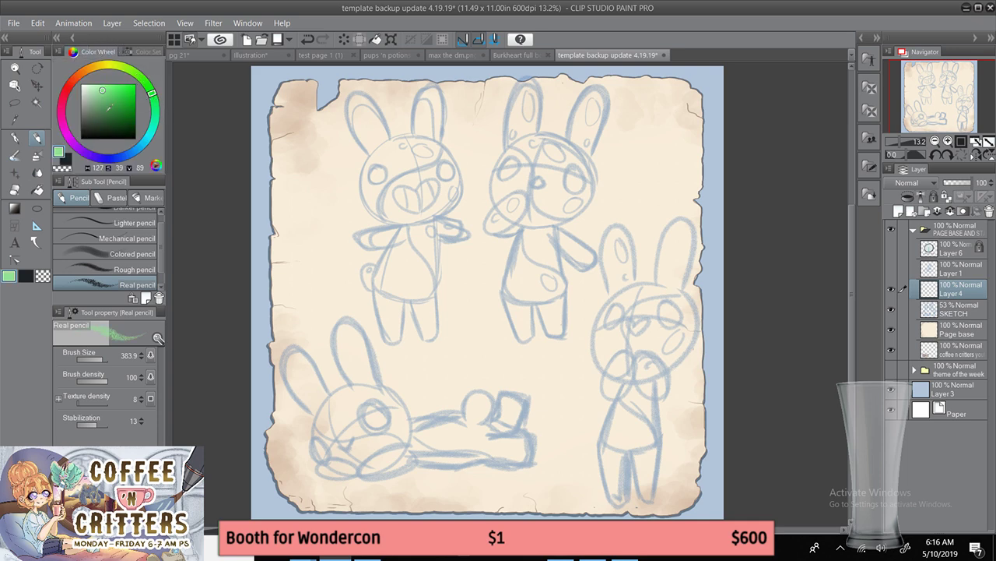
left_click(22, 139)
left_click_drag(160, 249, 160, 257)
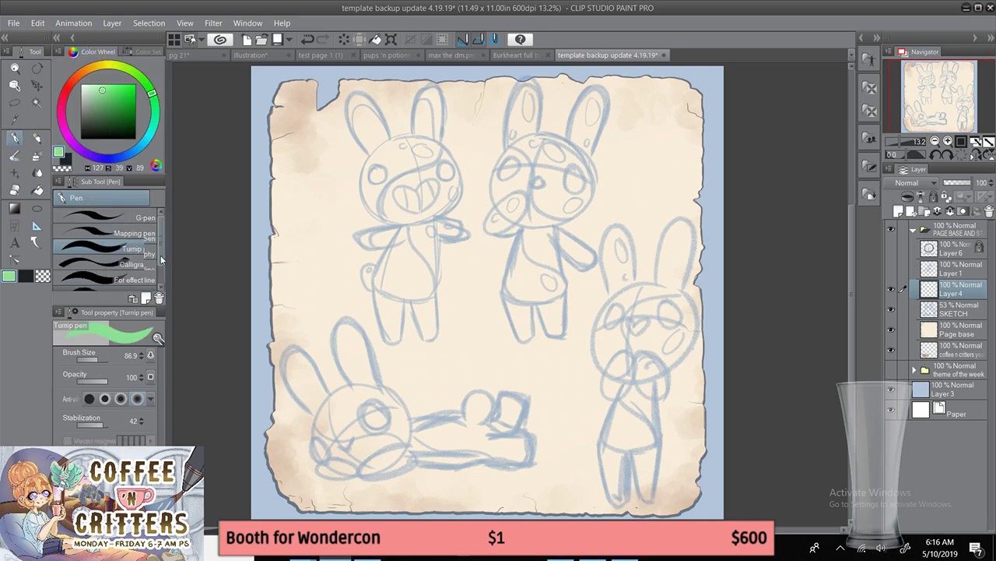
scroll(161, 259, "down", 1)
left_click(117, 275)
left_click_drag(397, 139, 364, 174)
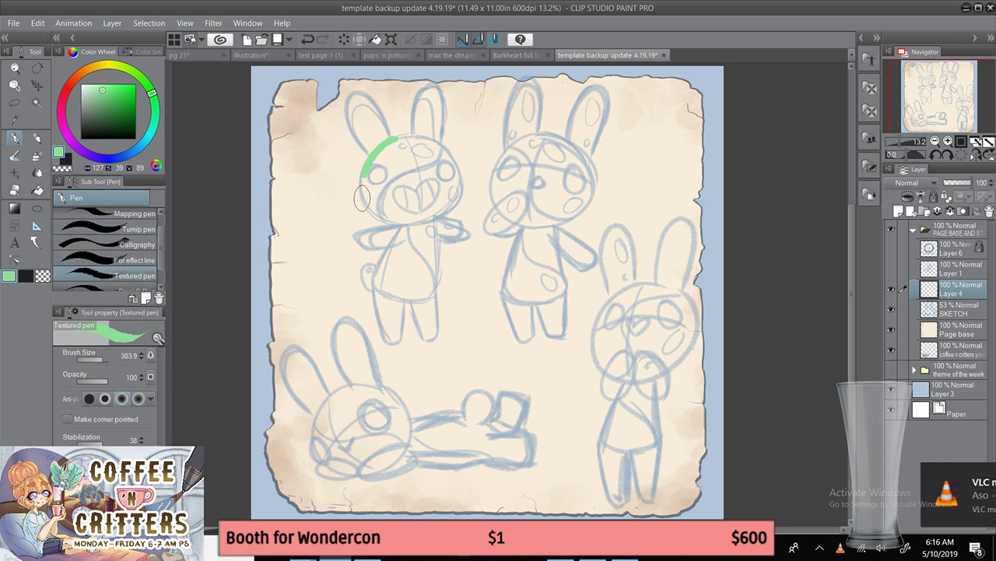
key("ctrl+z")
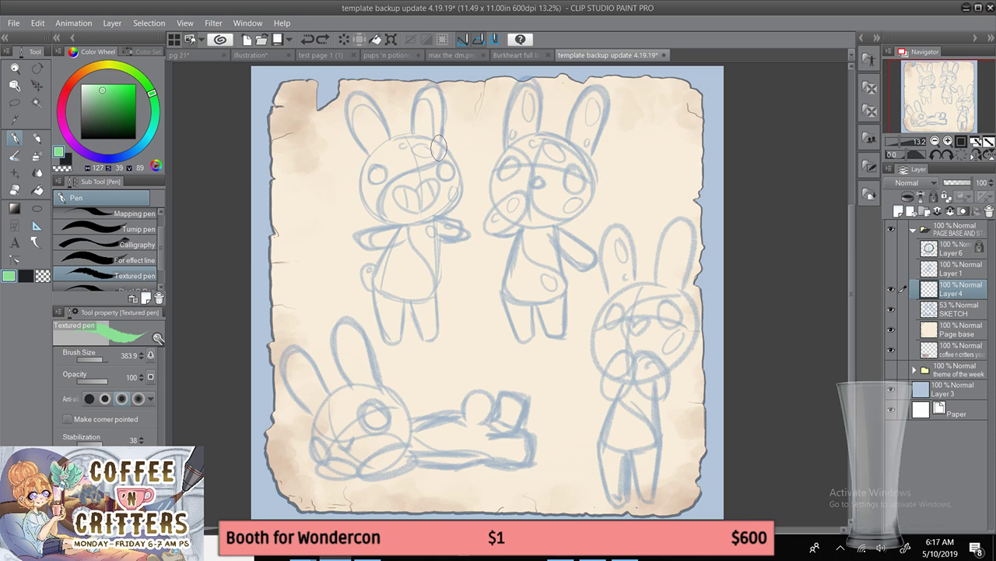
mouse_move(439, 145)
left_mouse_down()
mouse_move(406, 136)
mouse_move(361, 163)
mouse_move(373, 213)
left_mouse_up()
key("ctrl+z")
mouse_move(441, 166)
left_mouse_down()
mouse_move(420, 141)
mouse_move(375, 155)
mouse_move(363, 190)
mouse_move(366, 225)
left_mouse_up()
key("ctrl+z")
- Using brush size 142.6 and stabilization 56, outline a curved green patch over the first rabbit's head and fill it
left_click(99, 359)
left_click(104, 443)
mouse_move(439, 145)
left_mouse_down()
mouse_move(390, 140)
mouse_move(361, 191)
mouse_move(379, 220)
left_mouse_up()
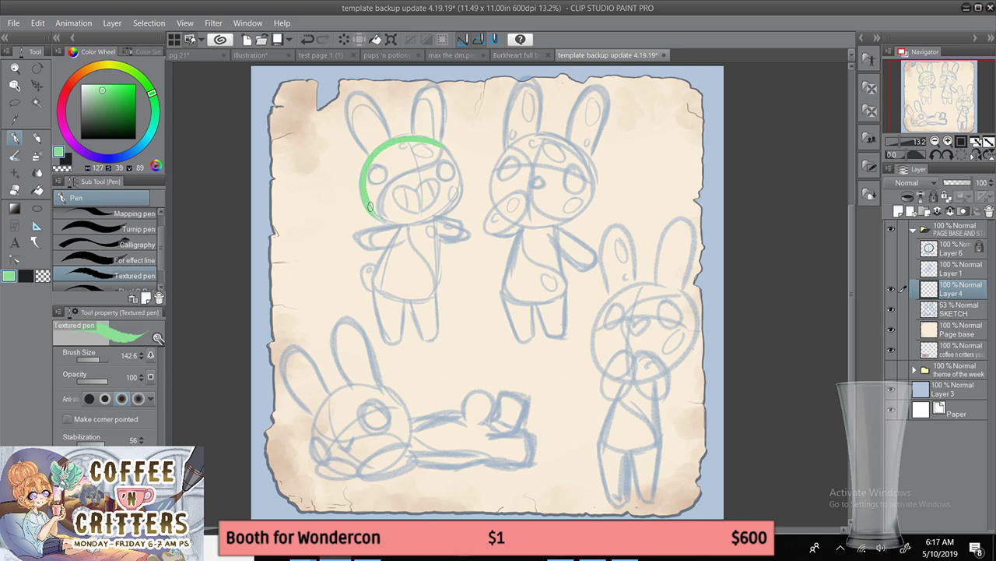
mouse_move(439, 154)
left_mouse_down()
mouse_move(404, 170)
mouse_move(376, 195)
mouse_move(383, 221)
left_mouse_up()
key("ctrl+z")
mouse_move(439, 143)
left_mouse_down()
mouse_move(432, 170)
mouse_move(390, 178)
mouse_move(379, 218)
left_mouse_up()
key("g")
left_click(419, 147)
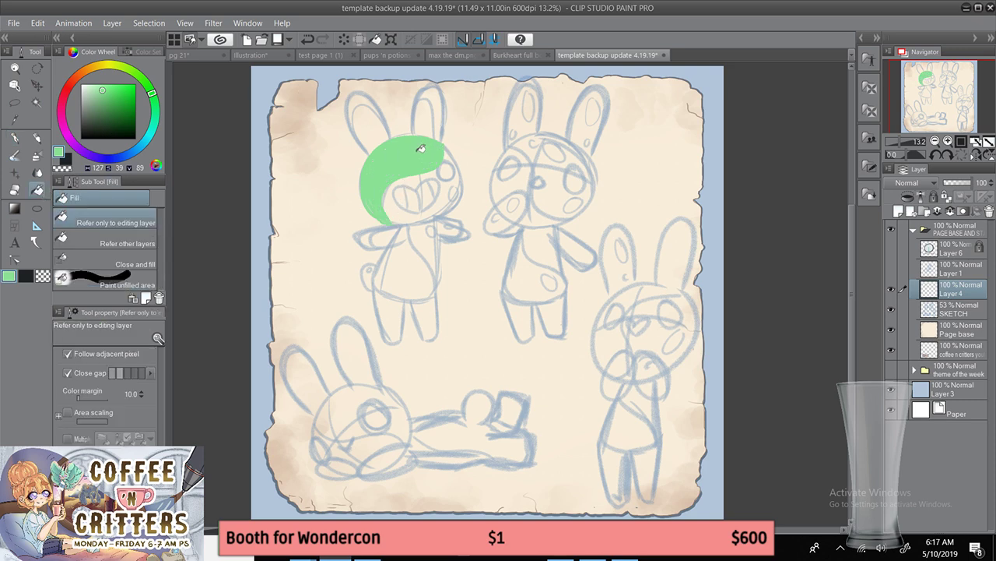
- Move the SKETCH layer above the green colour layer, then make the colour layer active for painting
left_click_drag(947, 309, 954, 288)
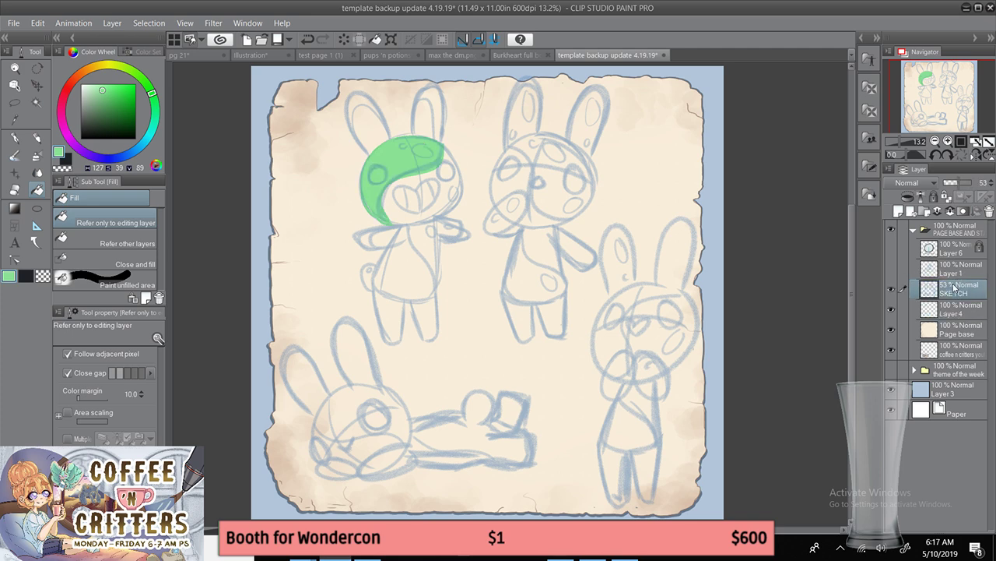
left_click(15, 138)
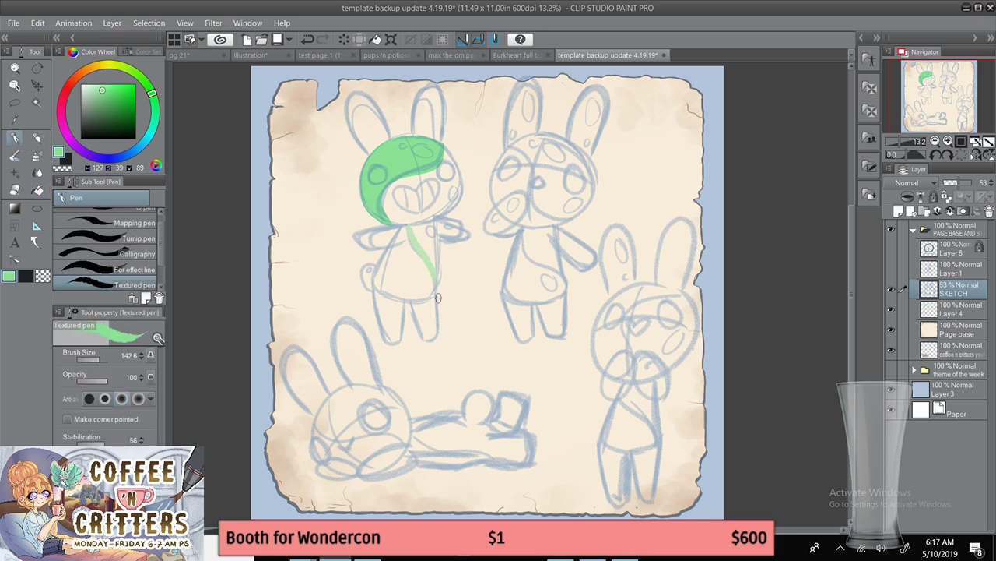
left_click(959, 311)
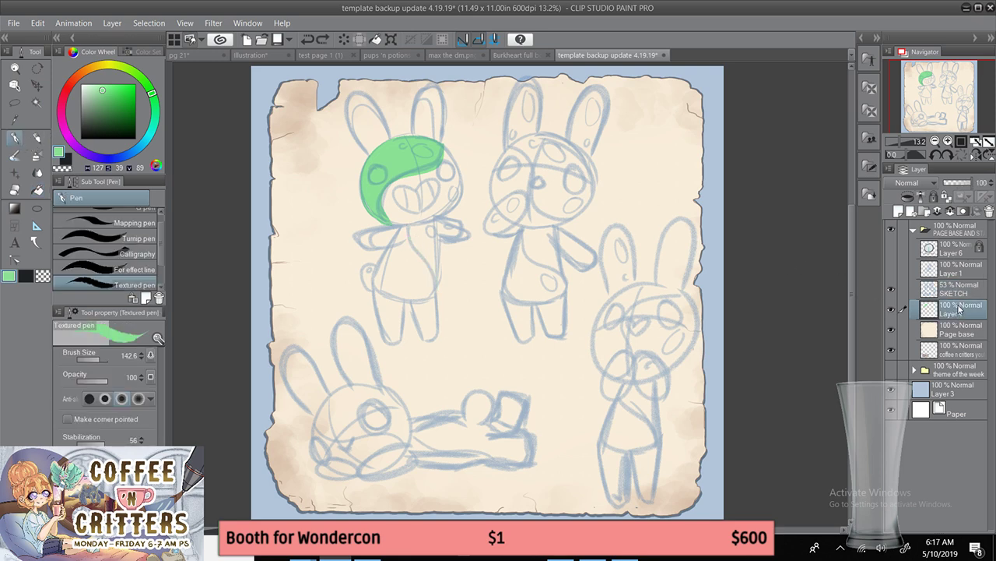
- Outline the first rabbit's torso marking, outstretched arm, tail and one leg in green
left_click_drag(408, 225, 436, 285)
mouse_move(414, 224)
left_mouse_down()
mouse_move(466, 222)
mouse_move(470, 211)
mouse_move(470, 229)
mouse_move(434, 248)
mouse_move(442, 236)
mouse_move(436, 277)
left_mouse_up()
key("ctrl+z")
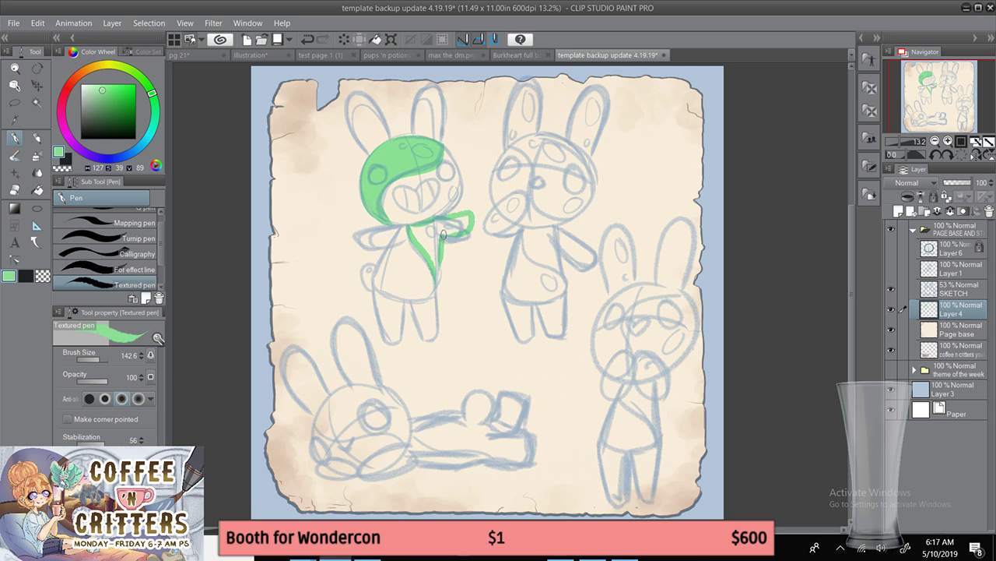
mouse_move(446, 236)
left_mouse_down()
mouse_move(433, 284)
mouse_move(401, 301)
left_mouse_up()
key("ctrl+z")
left_click_drag(375, 266, 373, 277)
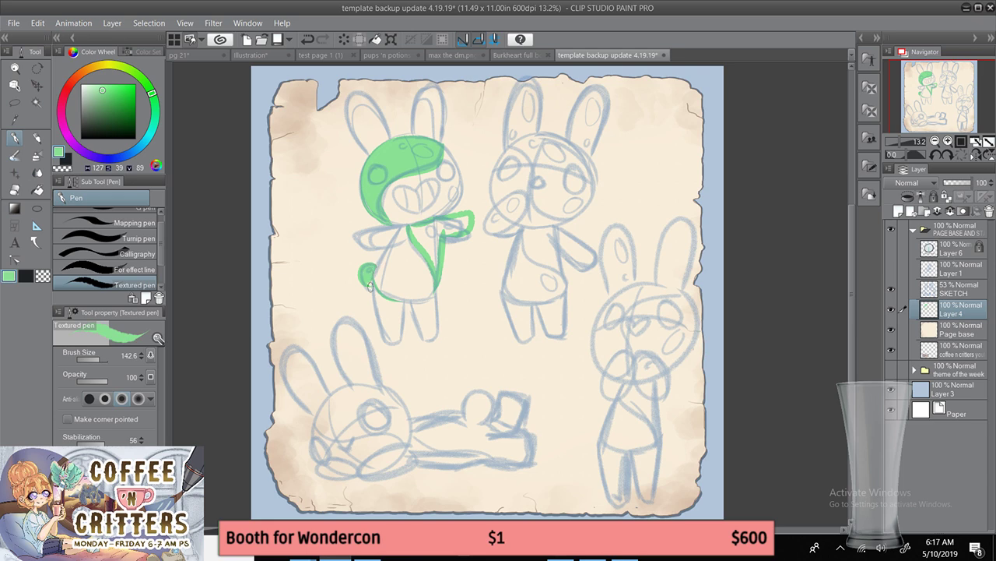
mouse_move(373, 278)
left_mouse_down()
mouse_move(383, 332)
mouse_move(381, 321)
mouse_move(395, 342)
mouse_move(404, 303)
left_mouse_up()
- Fill the first rabbit's outlined torso marking, arm and leg with green
key("g")
left_click(441, 229)
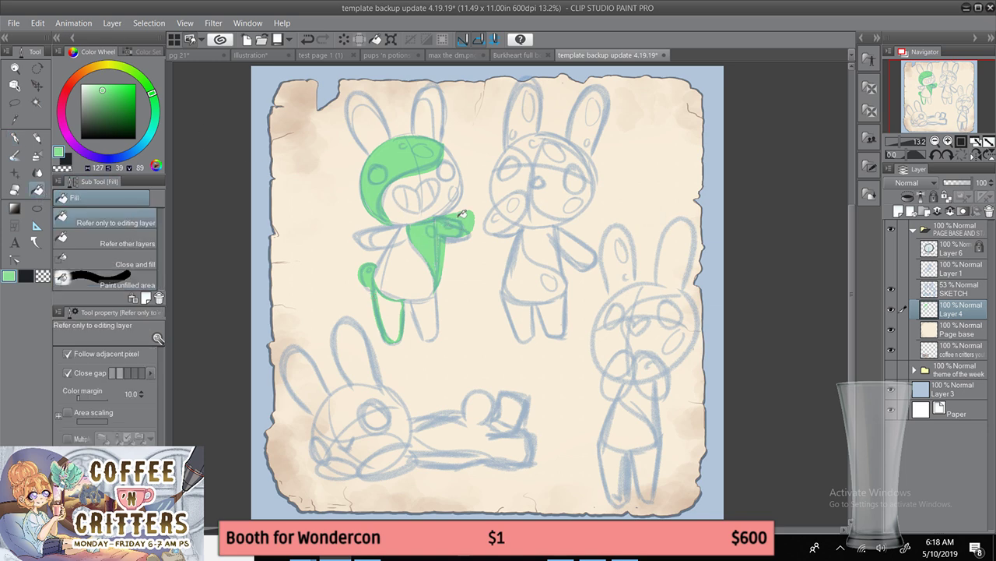
left_click(395, 305)
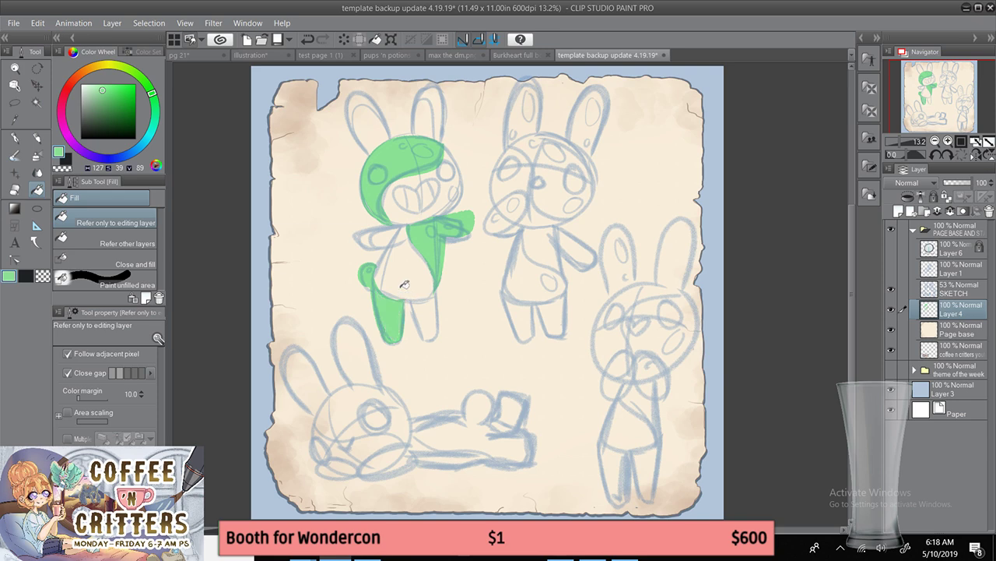
- Trim the excess green along the outer edge of the first rabbit's torso using the pen with transparent colour
left_click(17, 140)
left_click(43, 276)
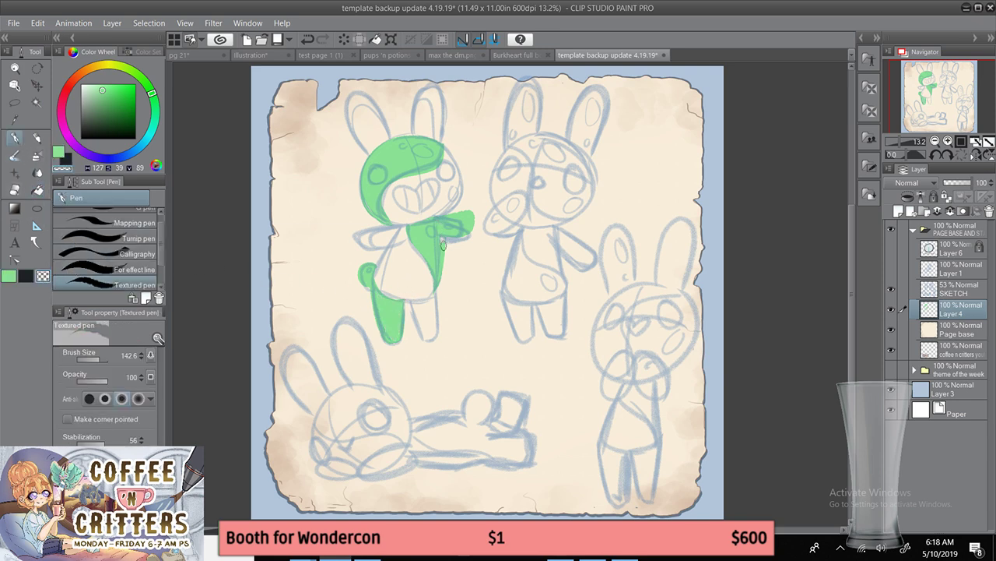
left_click_drag(443, 243, 440, 280)
mouse_move(447, 238)
left_mouse_down()
mouse_move(456, 240)
mouse_move(437, 293)
left_mouse_up()
key("ctrl+z")
left_click_drag(443, 244, 441, 301)
- Sample the green from the first rabbit's head and outline the ear on the patched side with the Textured pen
left_click(14, 119)
left_click(410, 145)
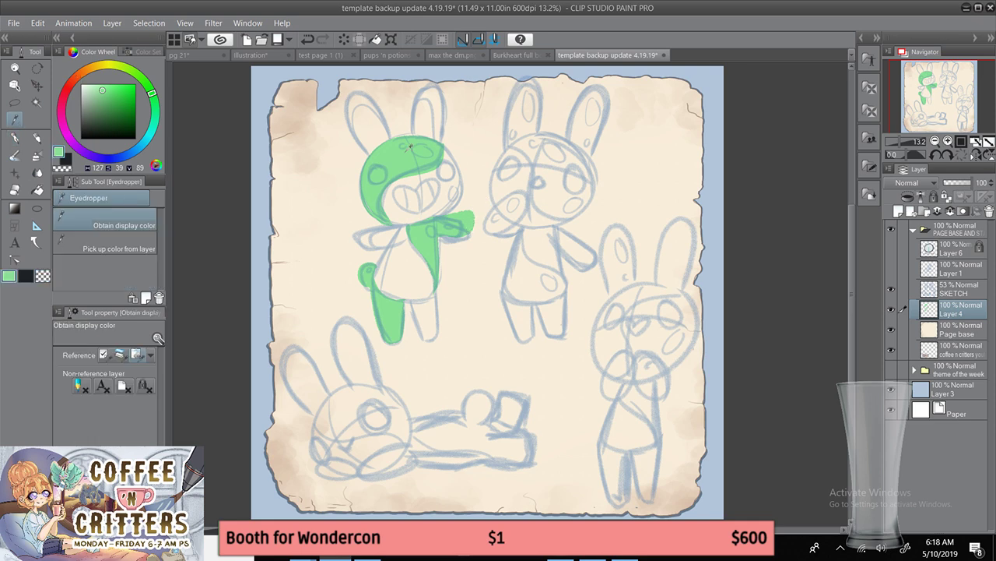
left_click(13, 143)
mouse_move(387, 133)
left_mouse_down()
mouse_move(374, 101)
mouse_move(346, 97)
mouse_move(349, 135)
mouse_move(374, 156)
left_mouse_up()
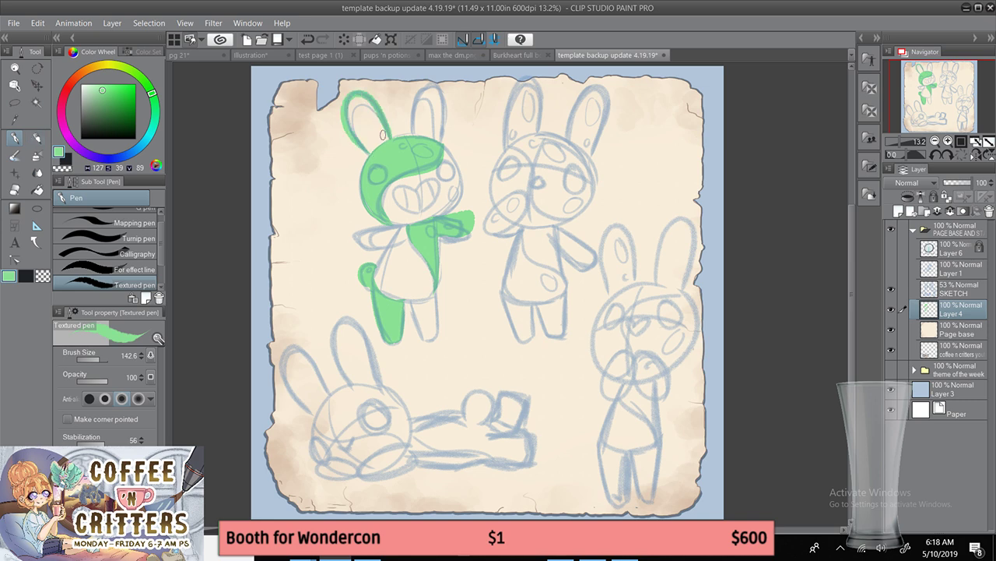
- Fill the first rabbit's outlined ear with green
left_click(37, 189)
left_click(380, 120)
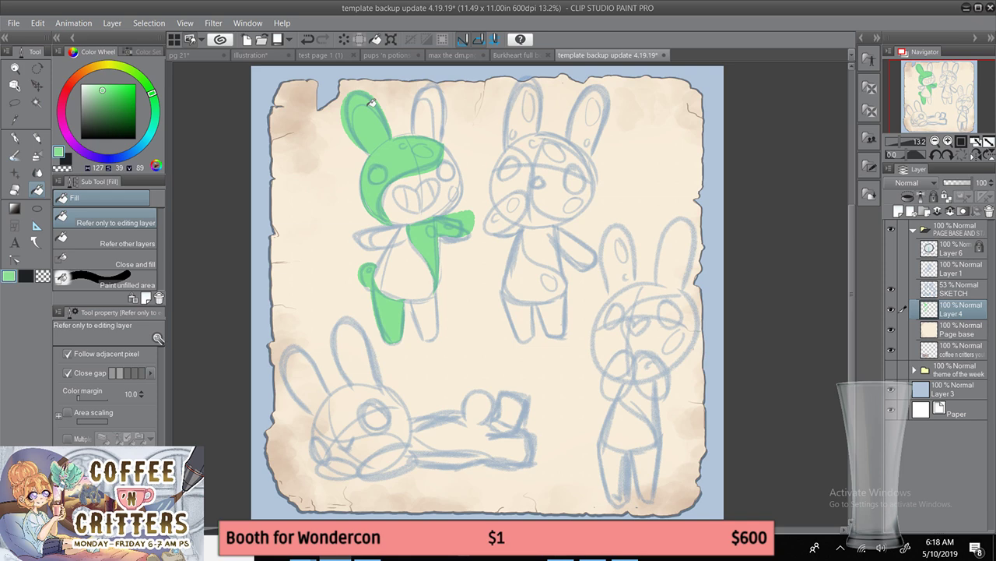
- Draw the curved inner edge of a green patch down the middle of the second rabbit's face with the Textured pen
left_click(15, 139)
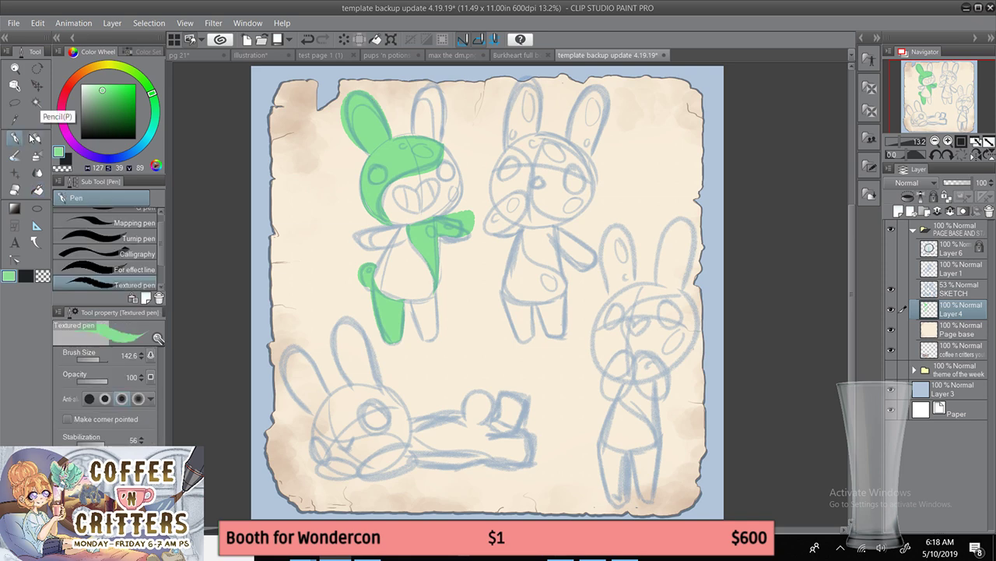
left_click_drag(482, 257, 444, 283)
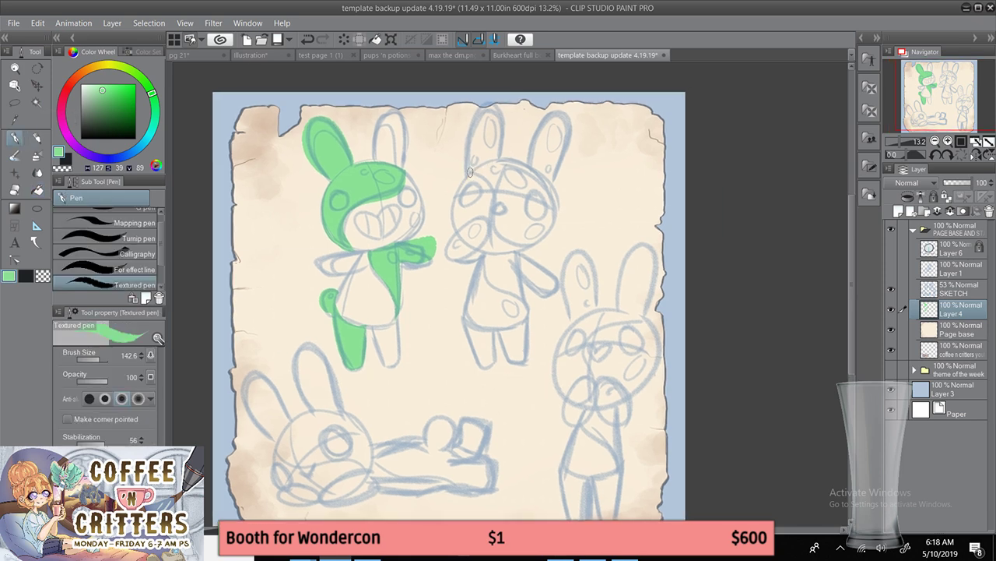
left_click_drag(471, 172, 498, 204)
key("ctrl+z")
mouse_move(472, 173)
left_mouse_down()
mouse_move(496, 190)
mouse_move(497, 227)
mouse_move(531, 243)
left_mouse_up()
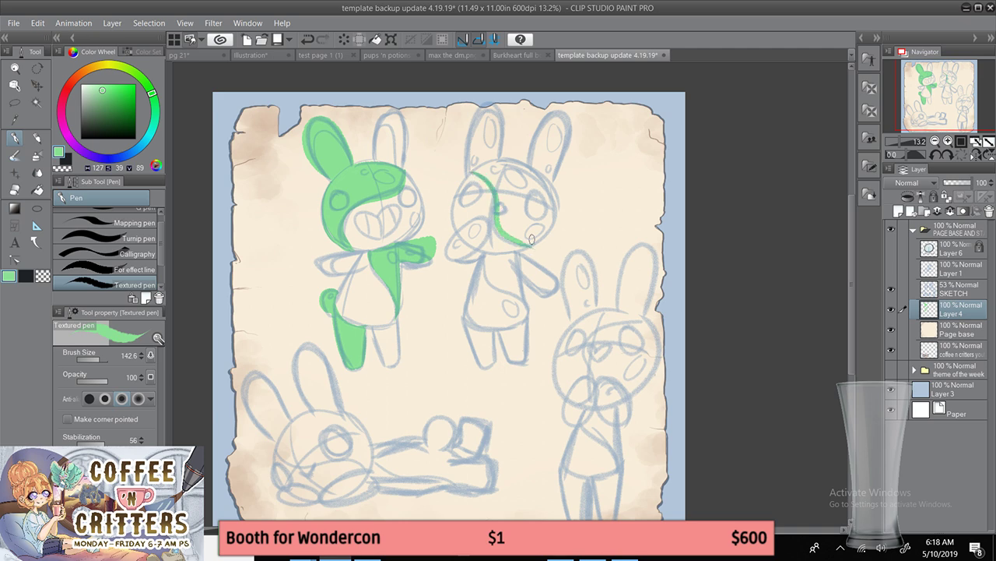
key("ctrl+z")
mouse_move(471, 171)
left_mouse_down()
mouse_move(494, 220)
mouse_move(518, 240)
left_mouse_up()
- Outline the outer edge of the second rabbit's head patch and the ear on that side in green
mouse_move(468, 165)
left_mouse_down()
mouse_move(480, 107)
mouse_move(501, 110)
mouse_move(503, 159)
left_mouse_up()
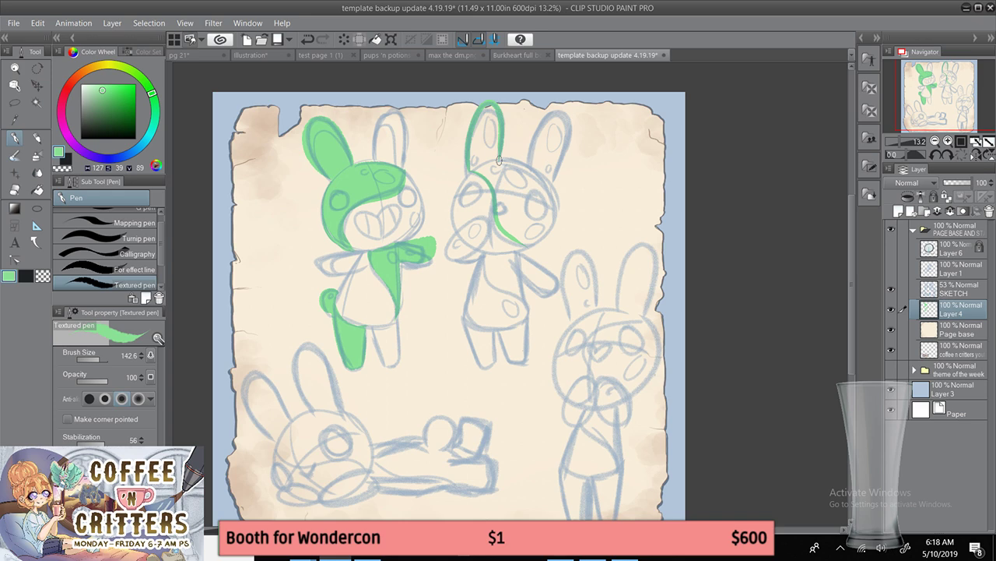
key("ctrl+z")
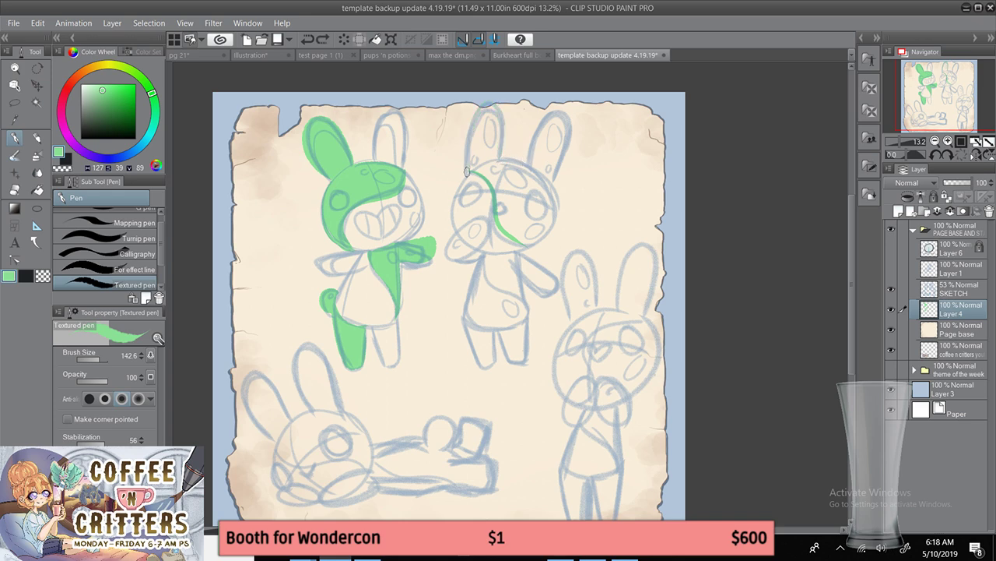
mouse_move(470, 169)
left_mouse_down()
mouse_move(502, 154)
mouse_move(536, 175)
left_mouse_up()
key("ctrl+z")
mouse_move(469, 169)
left_mouse_down()
mouse_move(528, 162)
mouse_move(558, 210)
mouse_move(534, 243)
left_mouse_up()
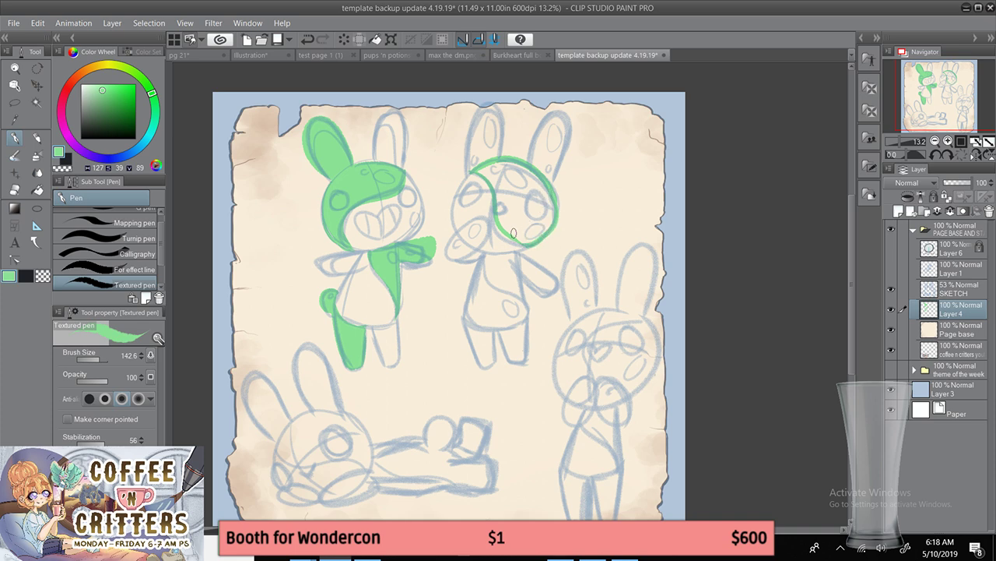
mouse_move(529, 162)
left_mouse_down()
mouse_move(541, 118)
mouse_move(571, 122)
mouse_move(555, 180)
left_mouse_up()
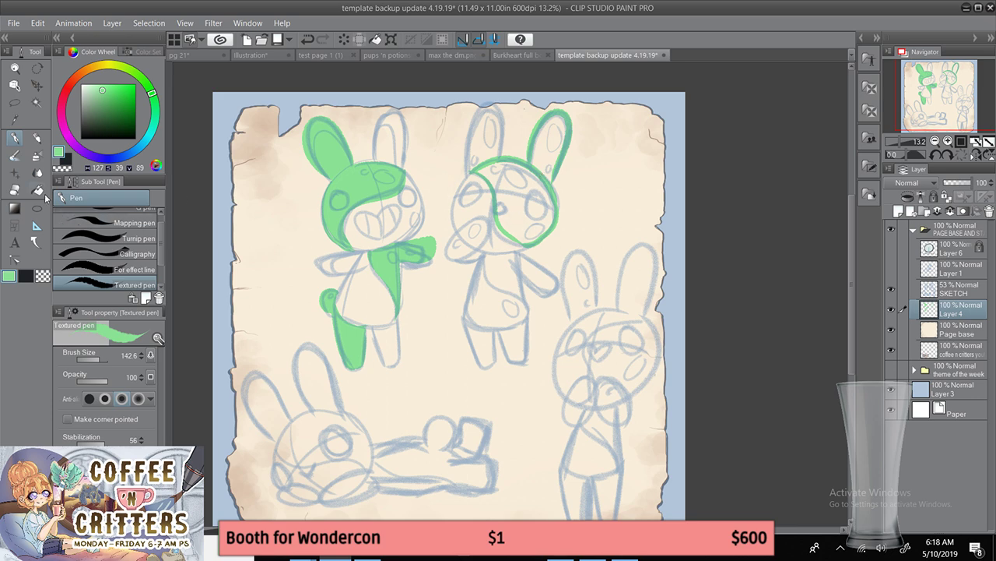
- Fill the second rabbit's outlined head patch and ear with green
key("g")
left_click(536, 209)
left_click(556, 153)
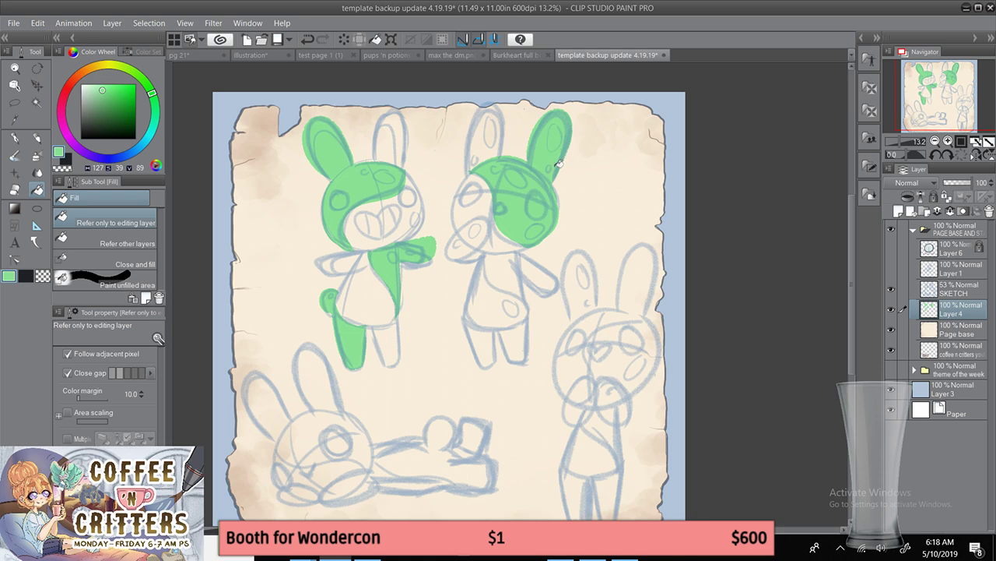
- Outline the second rabbit's raised arm beside its face in green with the Textured pen
left_click(14, 139)
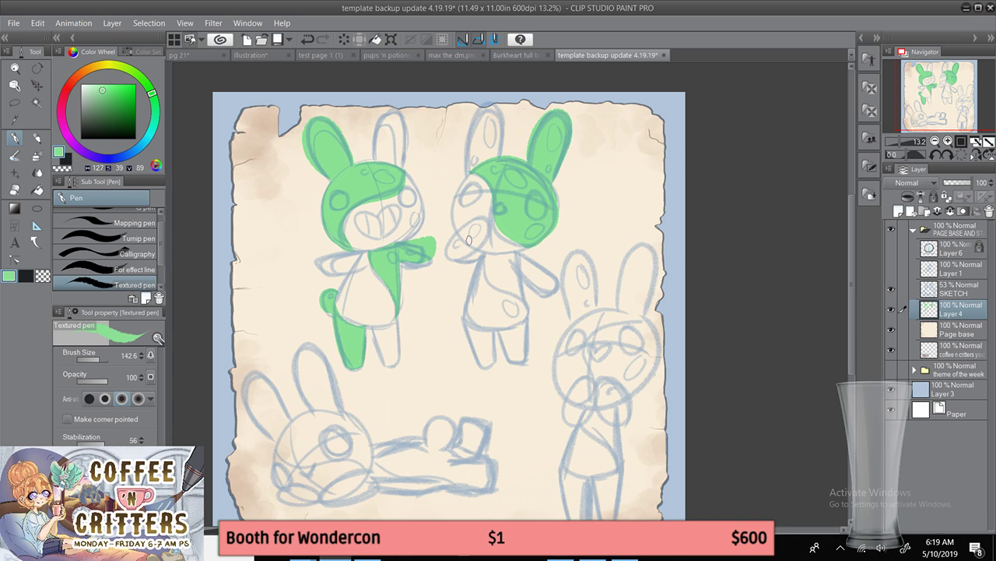
mouse_move(470, 222)
left_mouse_down()
mouse_move(445, 253)
mouse_move(472, 260)
mouse_move(484, 242)
mouse_move(446, 249)
mouse_move(466, 261)
mouse_move(485, 251)
mouse_move(486, 227)
mouse_move(472, 222)
mouse_move(488, 221)
mouse_move(488, 251)
left_mouse_up()
key("ctrl+z")
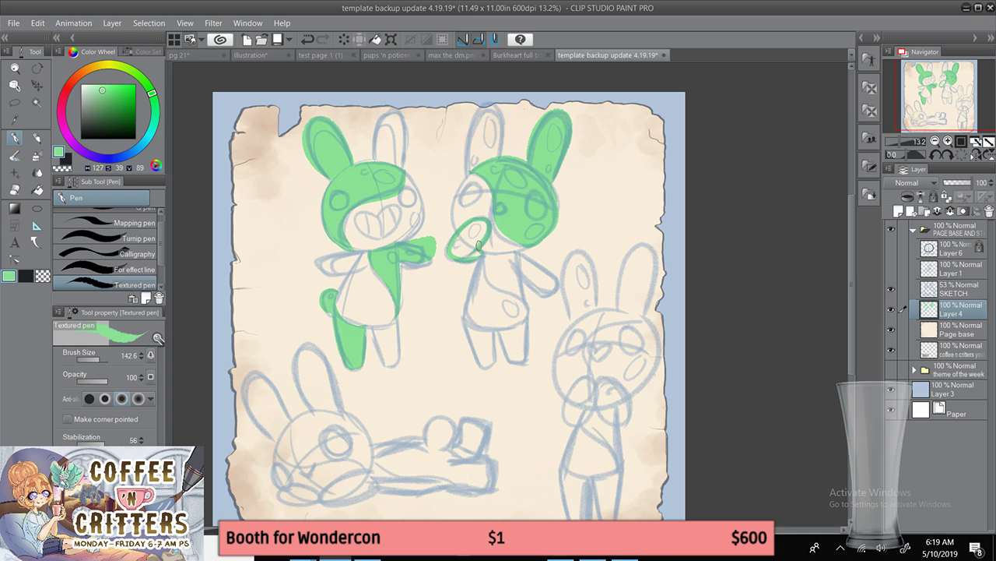
- Outline the second rabbit's torso marking, one leg and the lowered arm in green
mouse_move(483, 254)
left_mouse_down()
mouse_move(464, 324)
mouse_move(489, 367)
left_mouse_up()
key("ctrl+z")
mouse_move(467, 294)
left_mouse_down()
mouse_move(466, 330)
mouse_move(494, 367)
mouse_move(477, 355)
mouse_move(494, 360)
mouse_move(498, 327)
left_mouse_up()
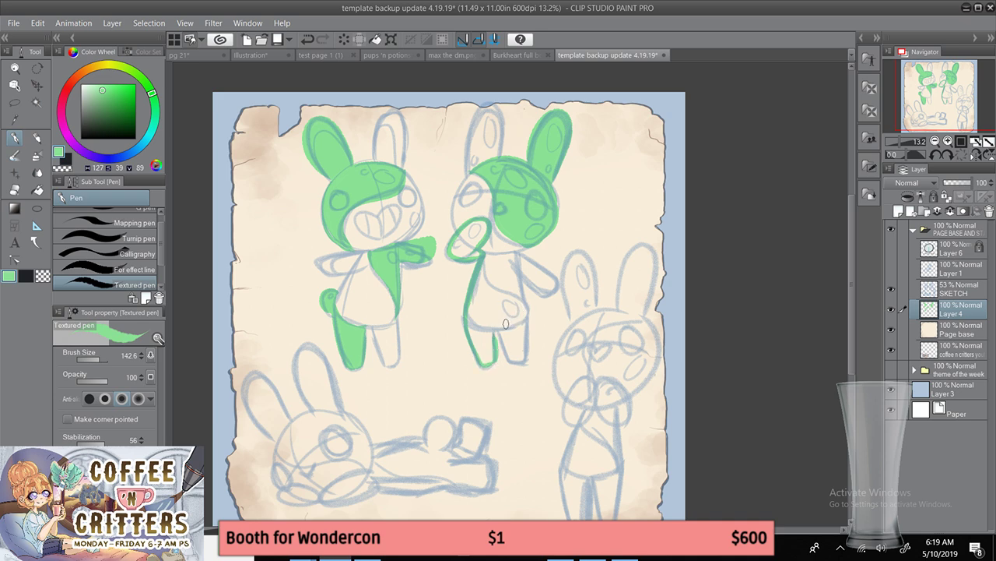
mouse_move(483, 257)
left_mouse_down()
mouse_move(494, 287)
mouse_move(528, 304)
left_mouse_up()
mouse_move(520, 273)
left_mouse_down()
mouse_move(548, 296)
mouse_move(559, 280)
mouse_move(519, 257)
mouse_move(531, 240)
mouse_move(511, 254)
mouse_move(521, 252)
left_mouse_up()
key("ctrl+z")
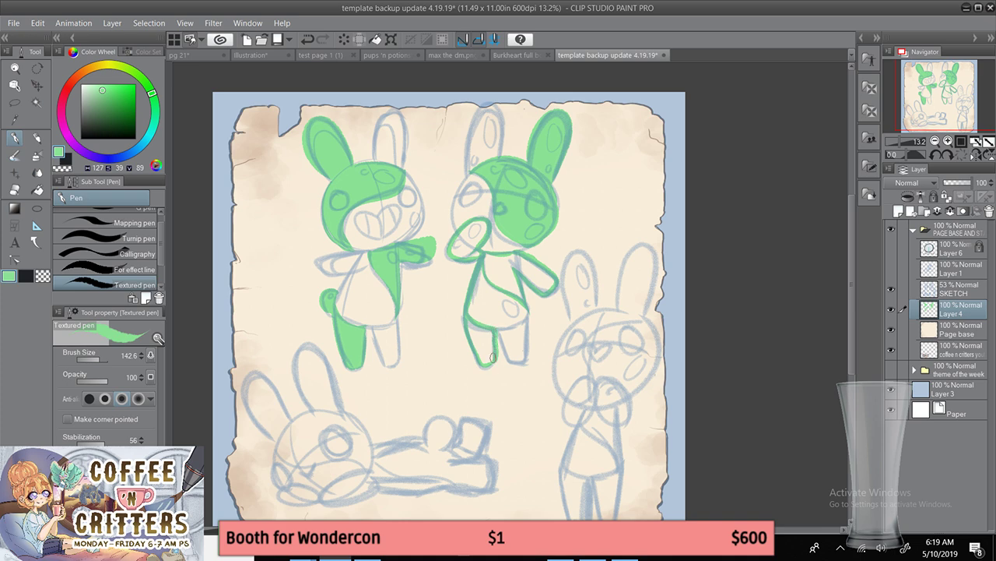
- Fill the second rabbit's raised arm and outlined leg with green
left_click(37, 189)
left_click(533, 258)
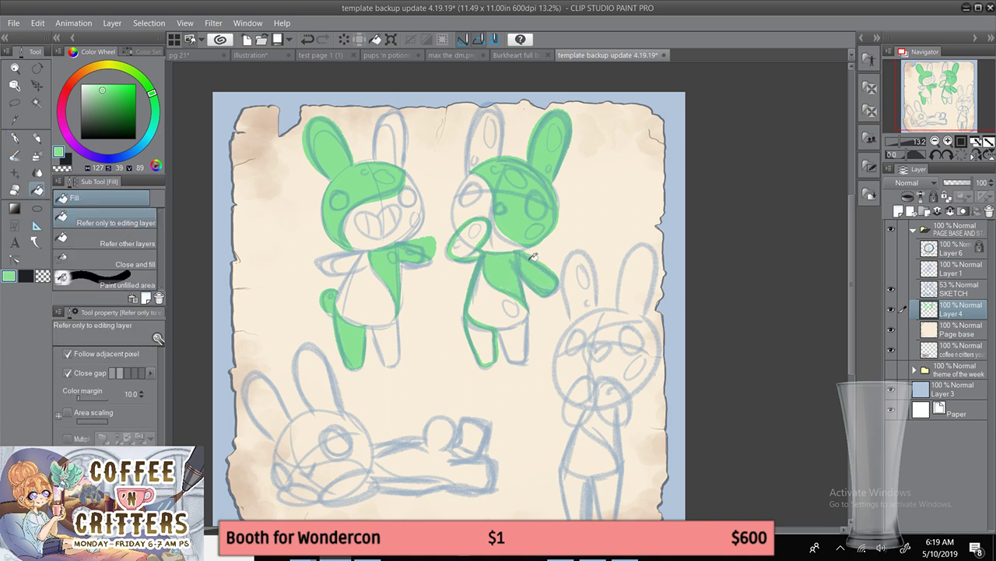
key("ctrl+z")
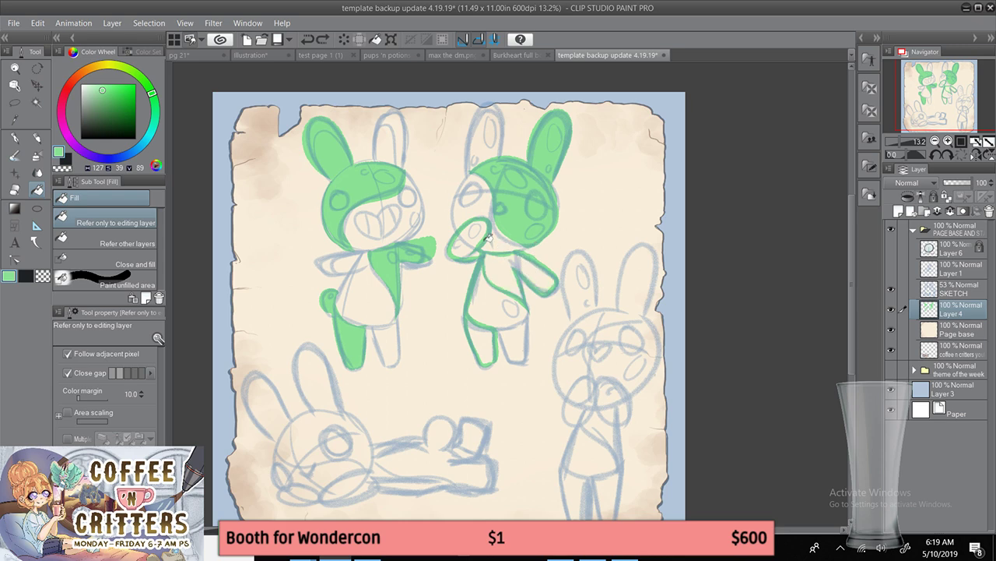
left_click(488, 238)
left_click(488, 338)
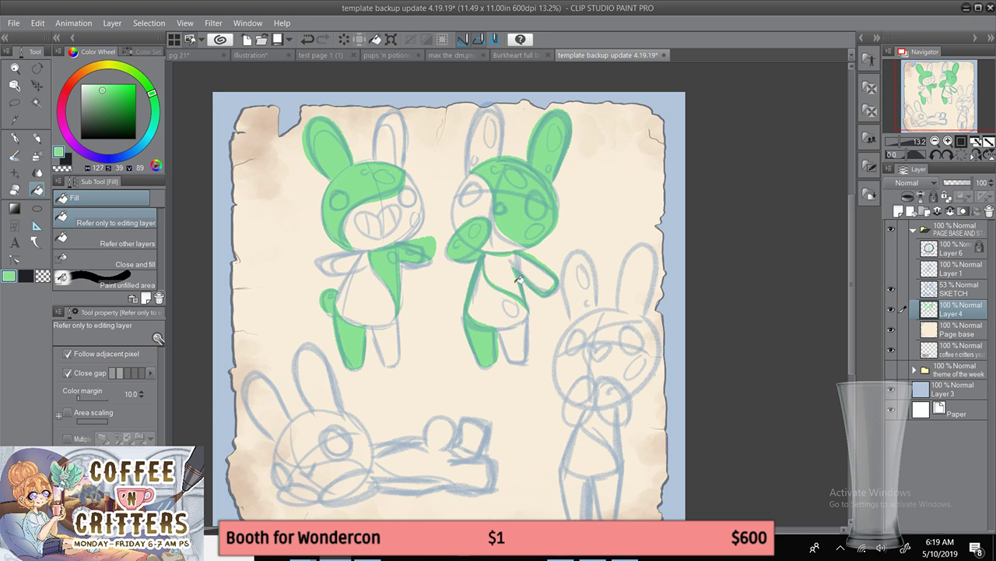
- Close the outline along the lower edge of the second rabbit's torso and fill the lower torso marking with green
left_click(517, 279)
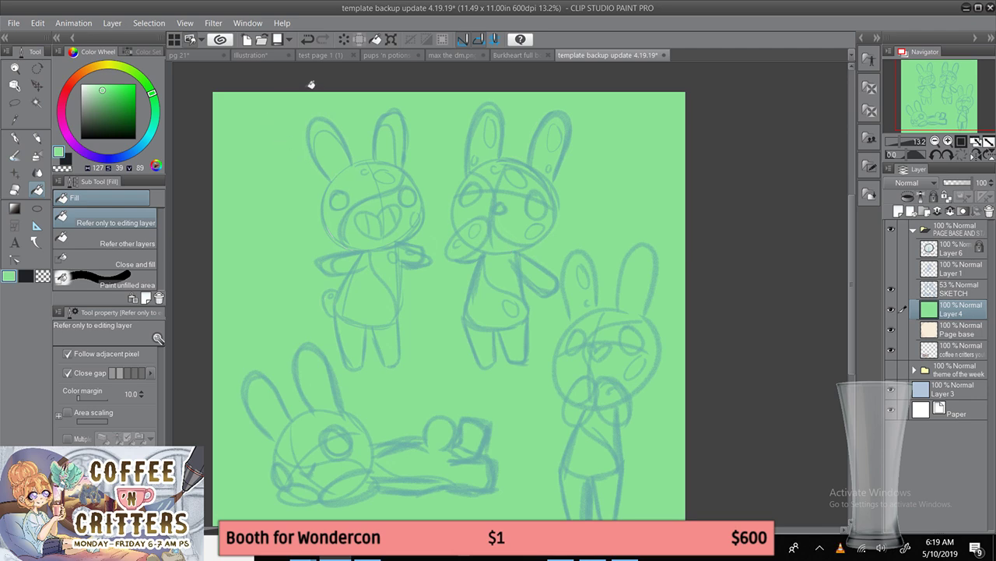
key("ctrl+z")
left_click(15, 137)
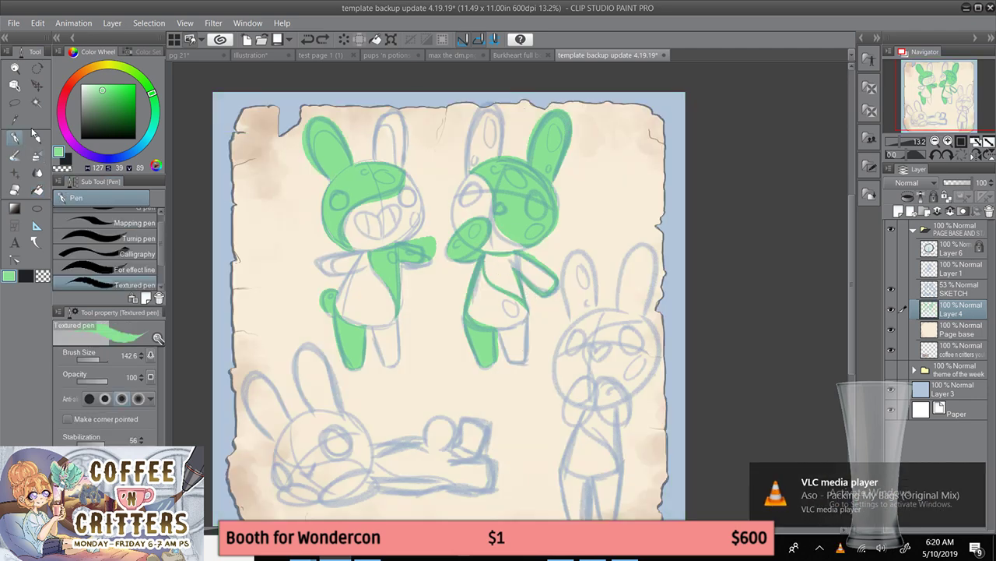
mouse_move(505, 334)
left_mouse_down()
mouse_move(507, 360)
mouse_move(527, 358)
mouse_move(526, 311)
left_mouse_up()
key("ctrl+z")
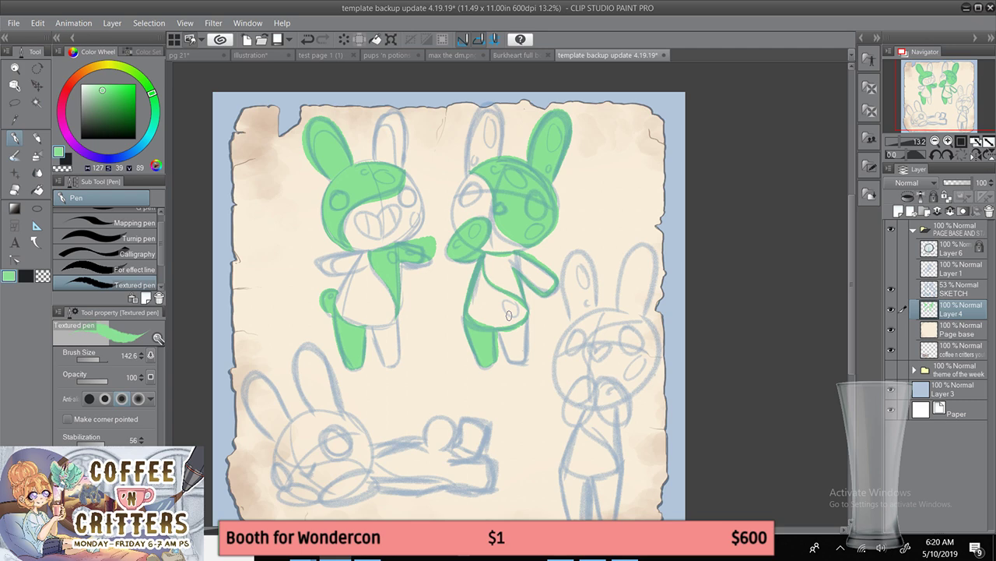
key("g")
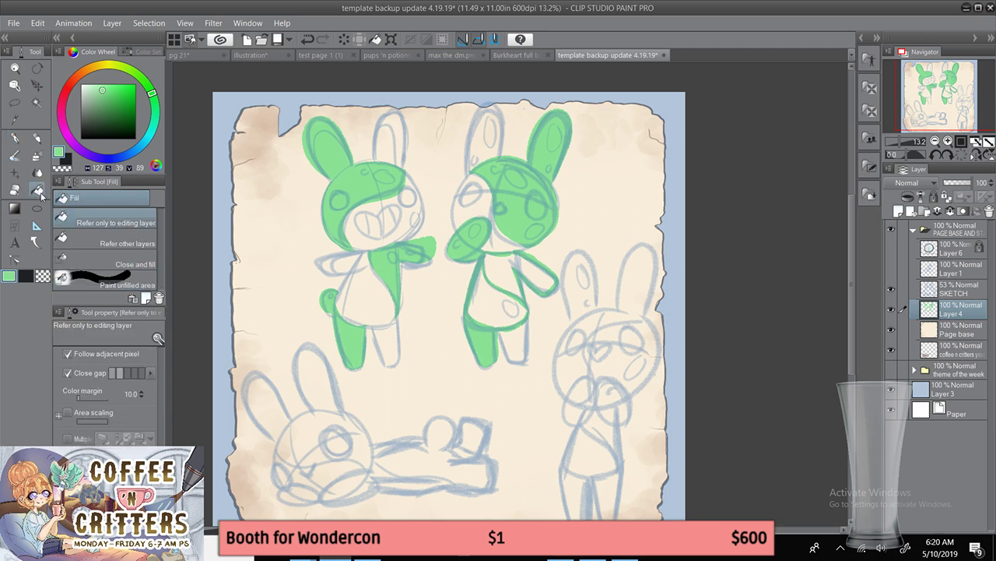
left_click(499, 299)
- Outline the lying rabbit's upright ear and the upper curve of its head in green with the Textured pen
left_click(16, 139)
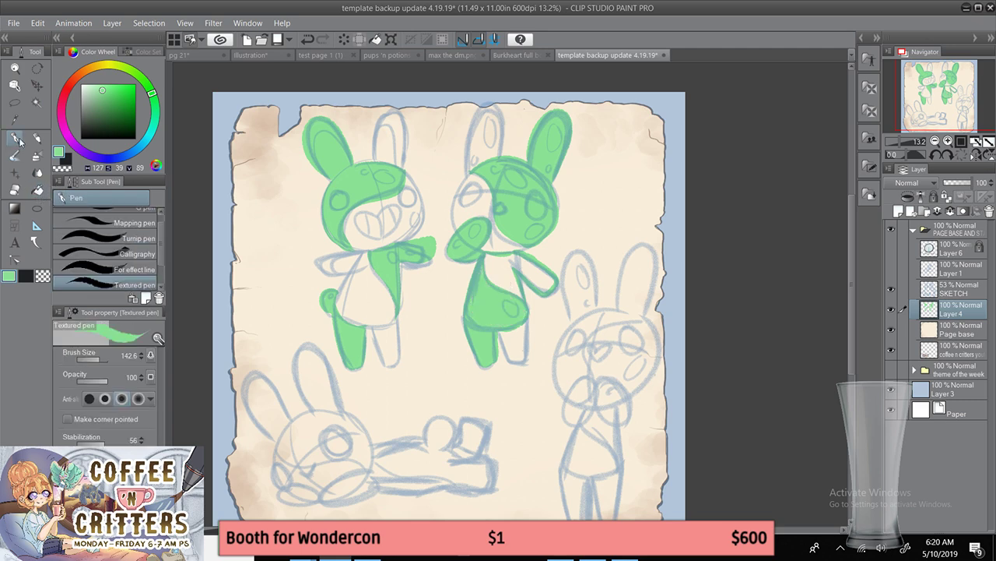
left_click_drag(498, 334, 504, 296)
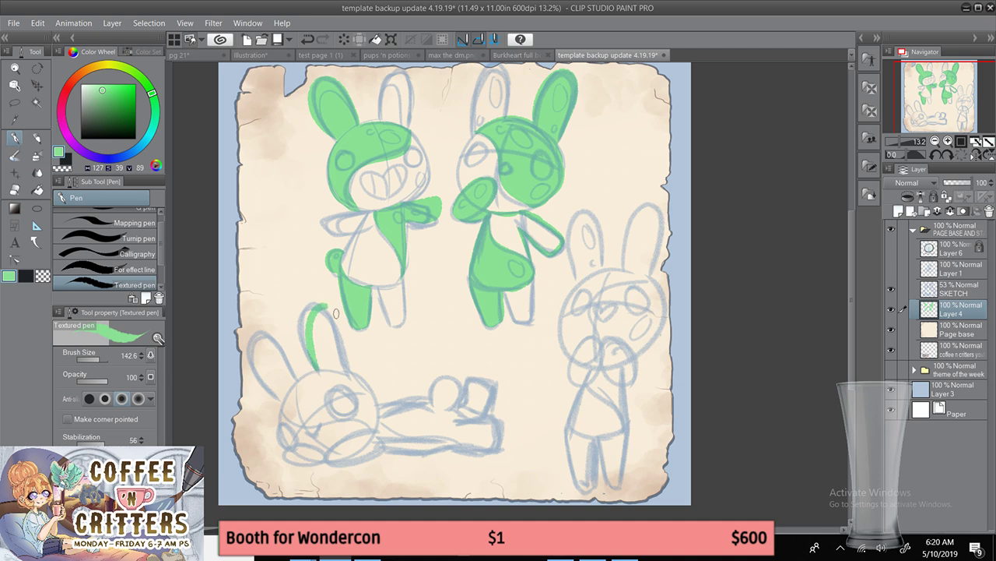
mouse_move(300, 325)
left_mouse_down()
mouse_move(338, 326)
mouse_move(344, 365)
left_mouse_up()
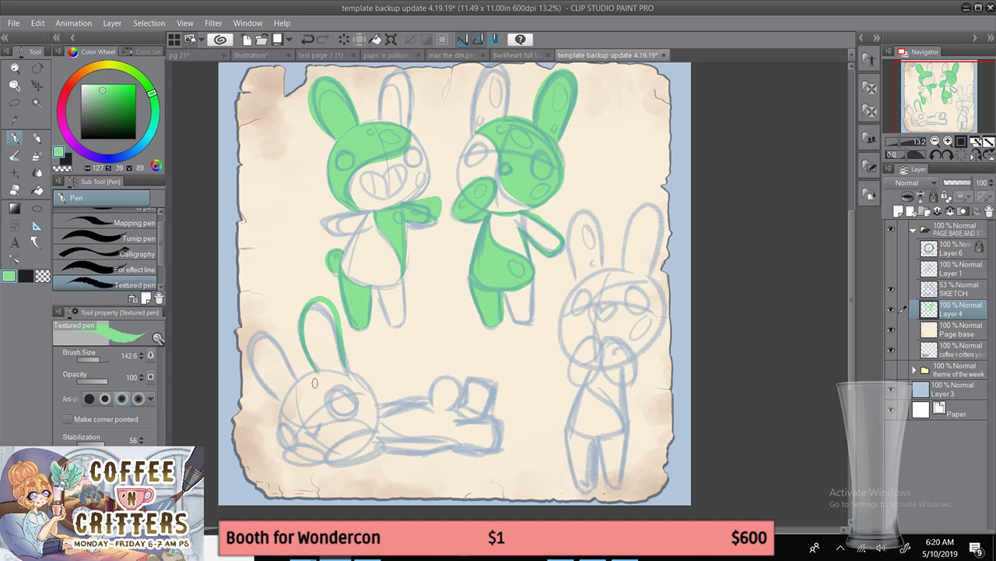
mouse_move(310, 372)
left_mouse_down()
mouse_move(284, 396)
mouse_move(285, 422)
left_mouse_up()
mouse_move(350, 375)
left_mouse_down()
mouse_move(375, 404)
mouse_move(343, 364)
mouse_move(374, 430)
left_mouse_up()
key("ctrl+z")
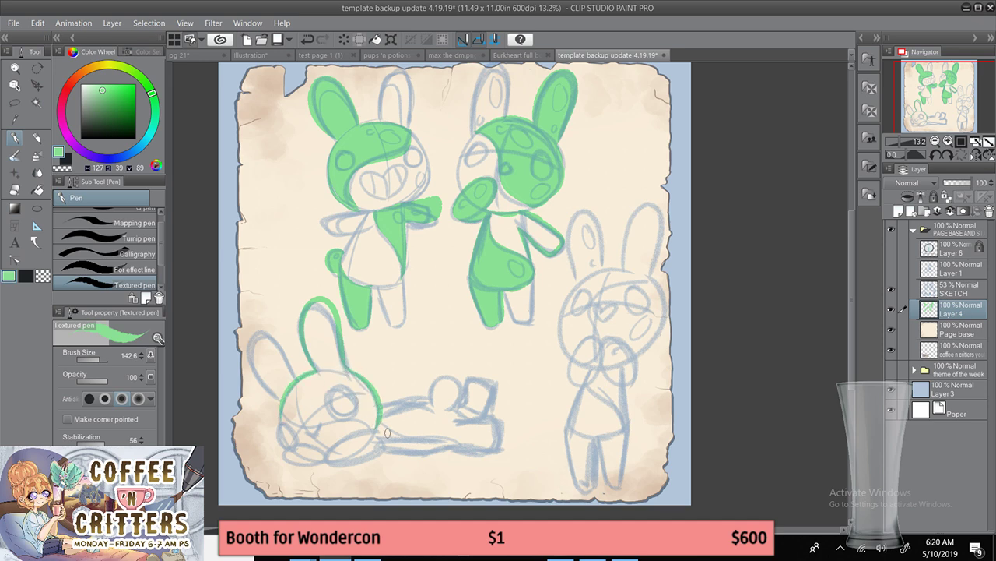
- Draw the lower edge of the lying rabbit's head patch and outline the oval paw beneath its face in green
mouse_move(282, 410)
left_mouse_down()
mouse_move(298, 423)
mouse_move(365, 423)
left_mouse_up()
mouse_move(301, 441)
left_mouse_down()
mouse_move(307, 466)
mouse_move(310, 455)
mouse_move(282, 462)
mouse_move(317, 465)
mouse_move(325, 446)
mouse_move(297, 437)
mouse_move(317, 429)
mouse_move(275, 455)
mouse_move(310, 464)
mouse_move(326, 446)
mouse_move(282, 464)
mouse_move(325, 461)
mouse_move(299, 437)
mouse_move(326, 451)
left_mouse_up()
key("ctrl+z")
key("ctrl+z")
key("ctrl+z")
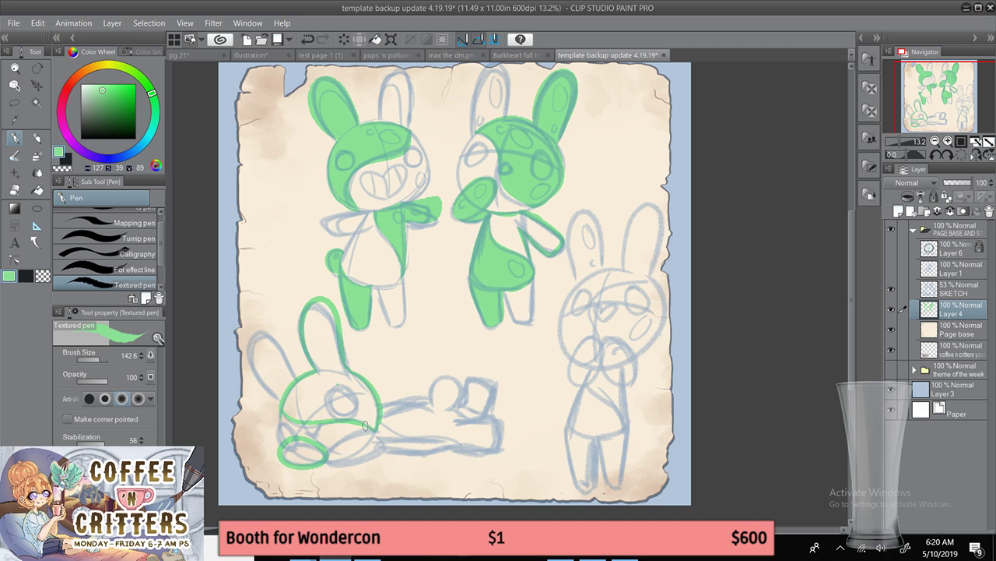
- Fill the lying rabbit's outlined ear, head patch and oval paw with green
left_click(39, 192)
left_click(328, 329)
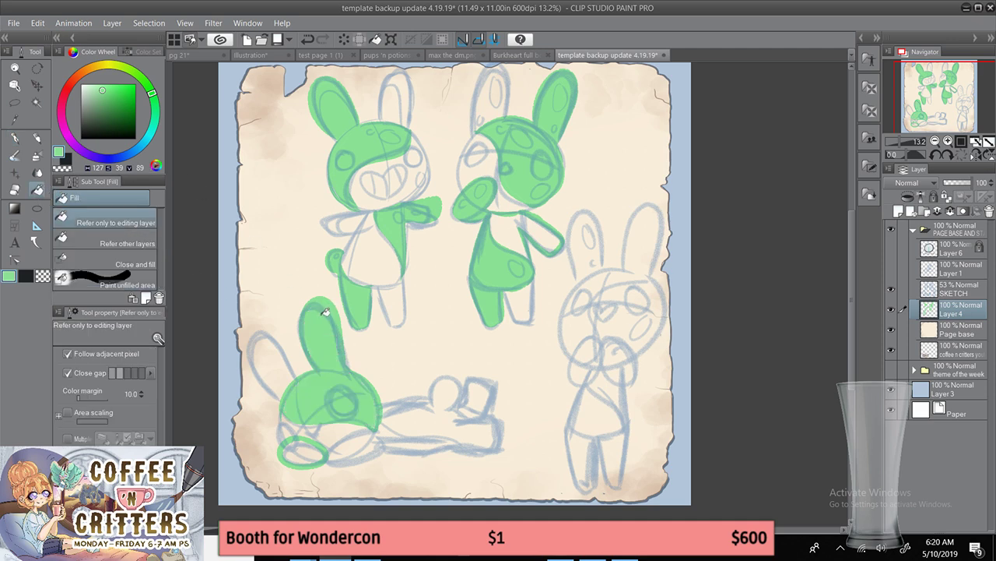
left_click(312, 448)
- Outline the lying rabbit's back and round tail in green, and fill the tail with green
left_click(18, 138)
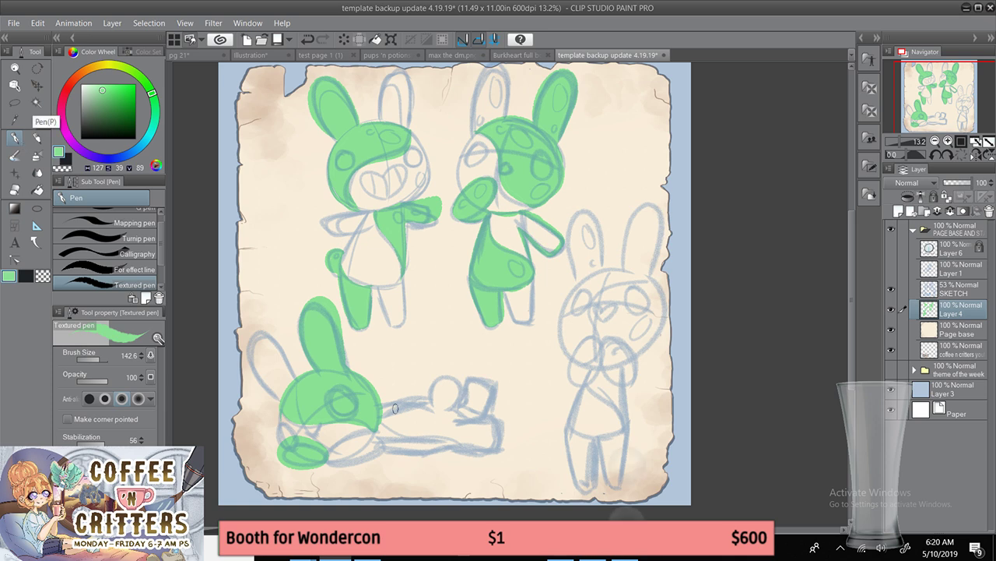
left_click_drag(380, 421, 434, 406)
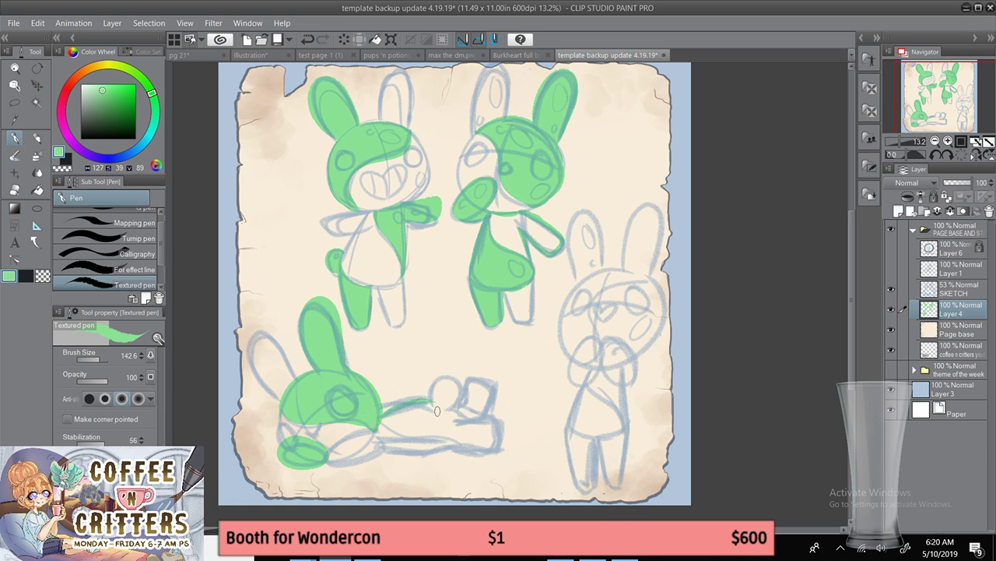
key("ctrl+z")
mouse_move(379, 422)
left_mouse_down()
mouse_move(433, 404)
mouse_move(455, 380)
mouse_move(440, 408)
mouse_move(430, 394)
left_mouse_up()
left_click(37, 190)
left_click(450, 389)
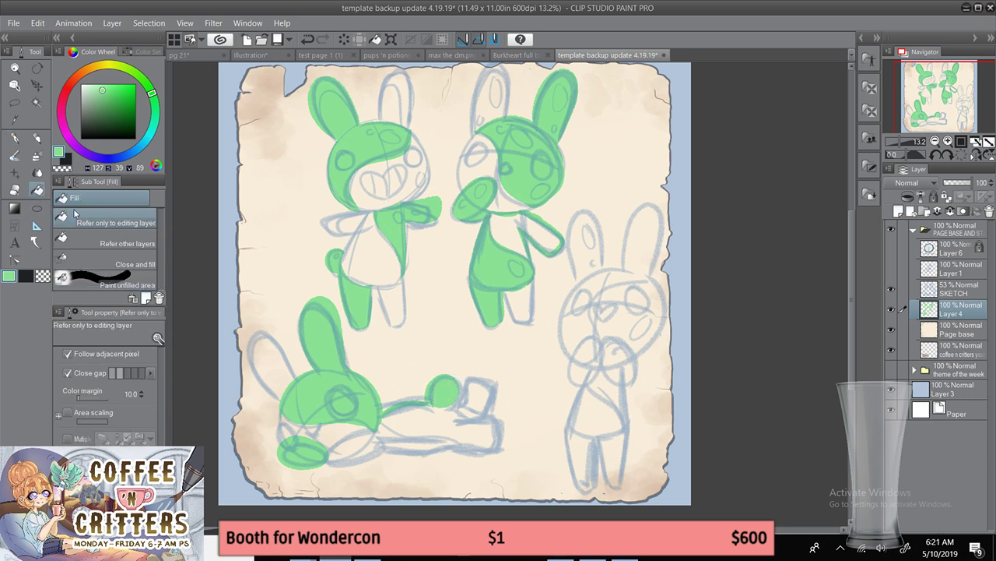
- Outline the lower edge of the lying rabbit's torso and its lower leg in green with the Textured pen
left_click(15, 139)
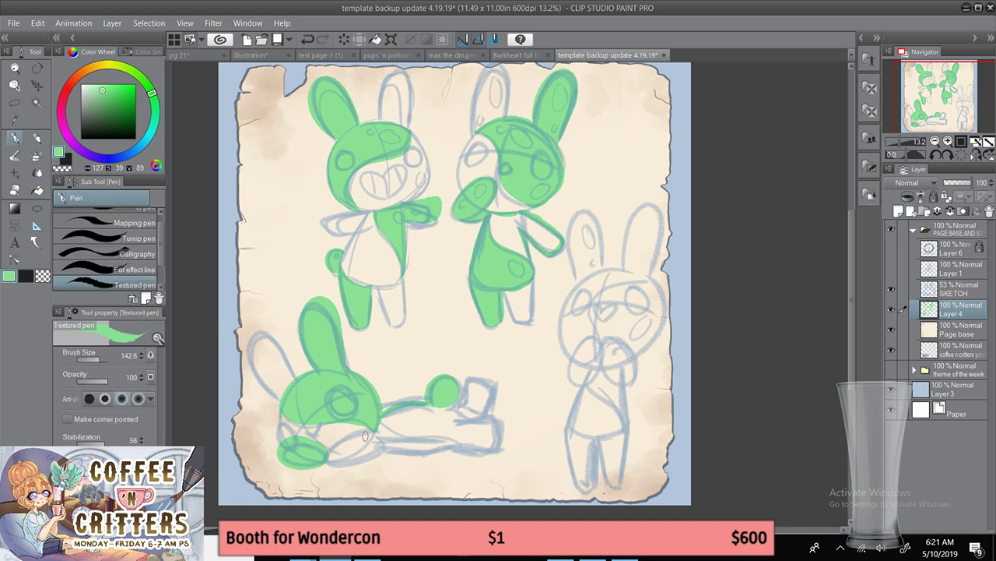
left_click_drag(381, 425, 461, 446)
key("ctrl+z")
mouse_move(375, 431)
left_mouse_down()
mouse_move(383, 446)
mouse_move(448, 442)
left_mouse_up()
key("ctrl+z")
mouse_move(386, 446)
left_mouse_down()
mouse_move(428, 457)
mouse_move(487, 451)
mouse_move(498, 436)
mouse_move(466, 421)
left_mouse_up()
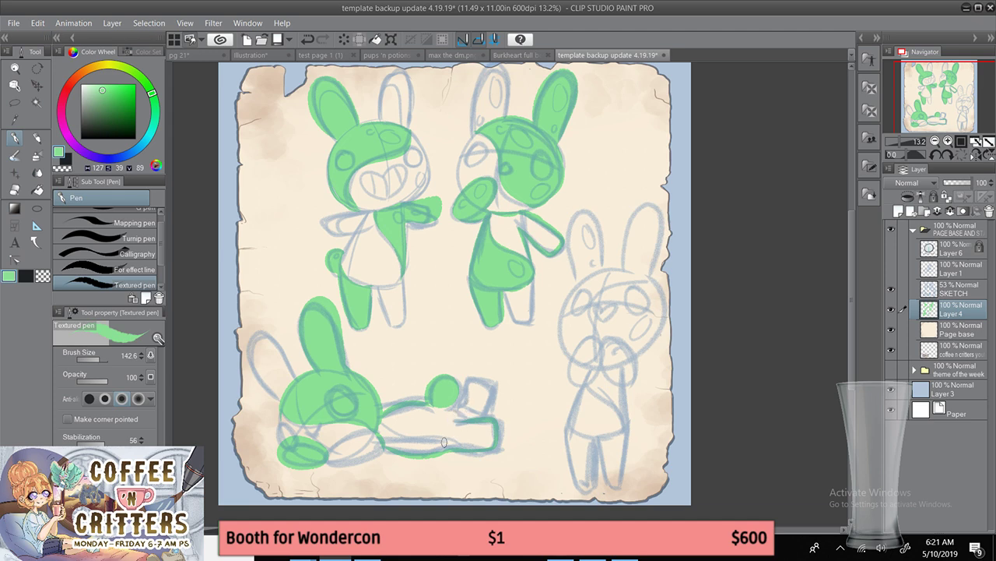
left_click_drag(451, 423, 447, 445)
- Fill the lying rabbit's outlined lower leg with green
key("g")
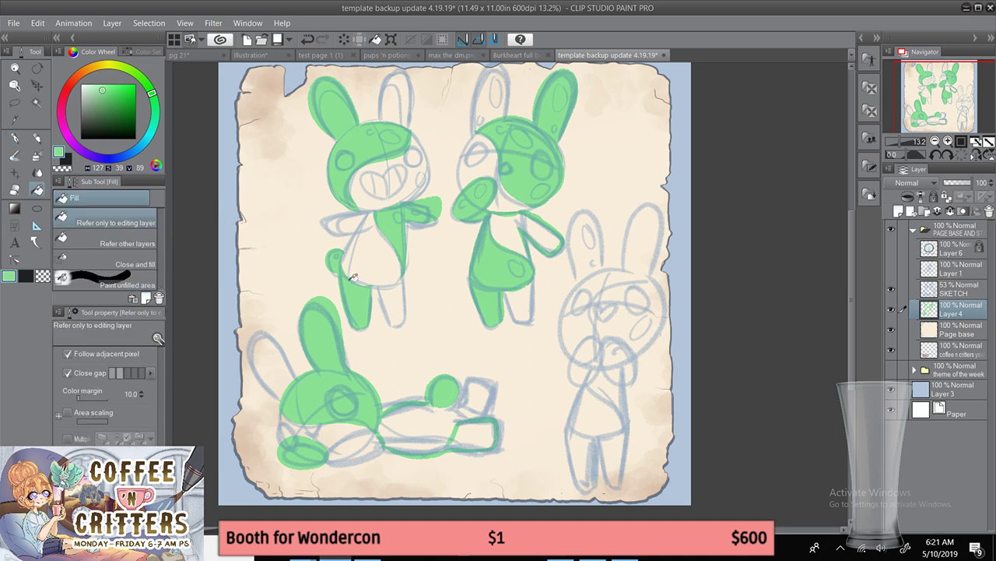
left_click(471, 428)
left_click(474, 424)
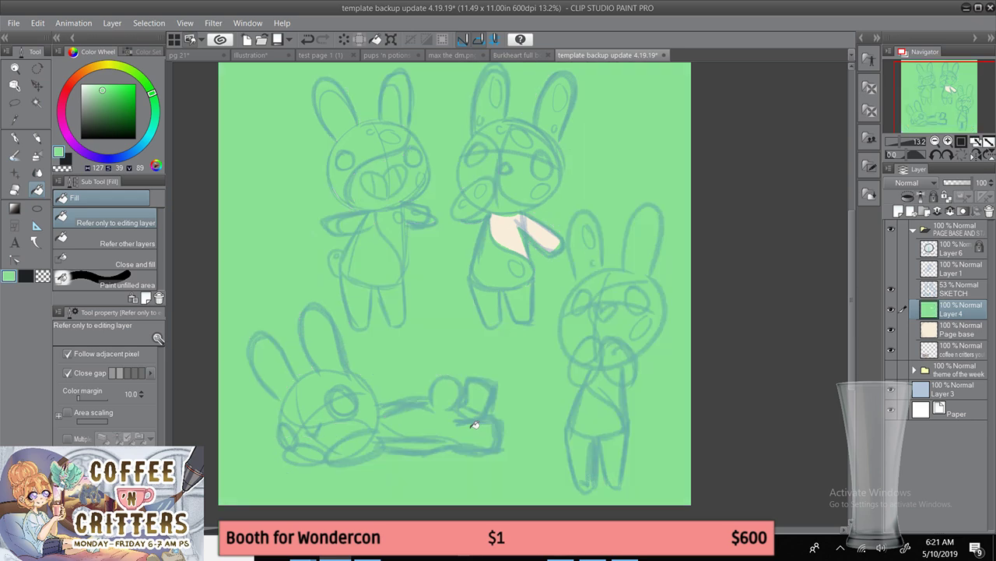
key("ctrl+z")
key("p")
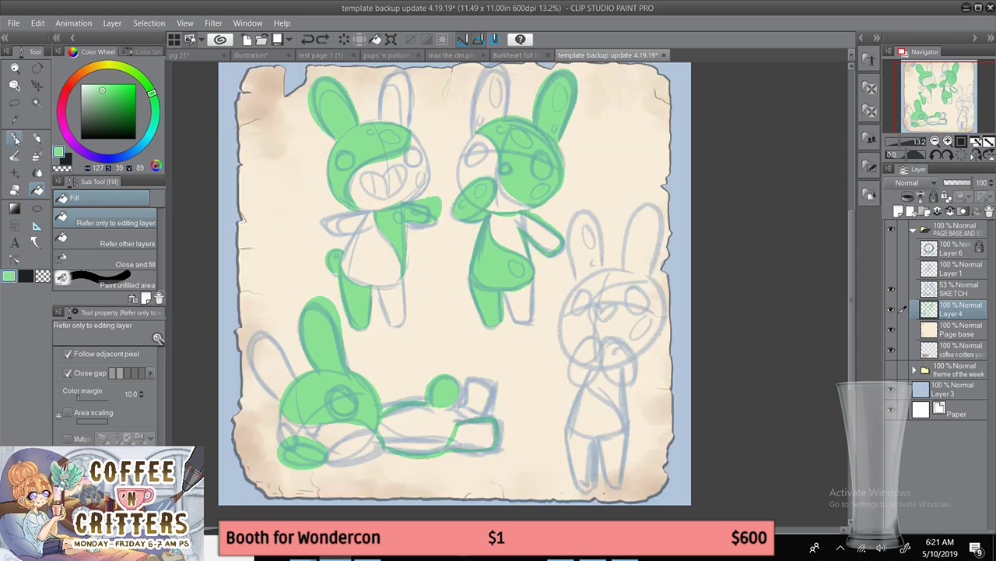
key("g")
left_click(474, 424)
key("p")
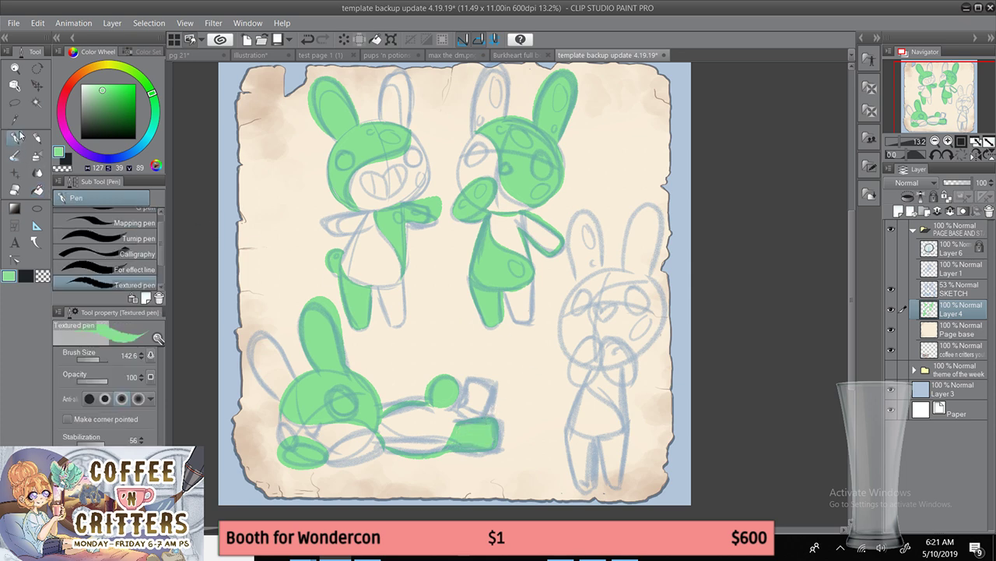
- Move the SKETCH layer and the green Layer 4 together slightly to the left on the parchment
left_click_drag(446, 409, 457, 424)
key("ctrl+z")
key("k")
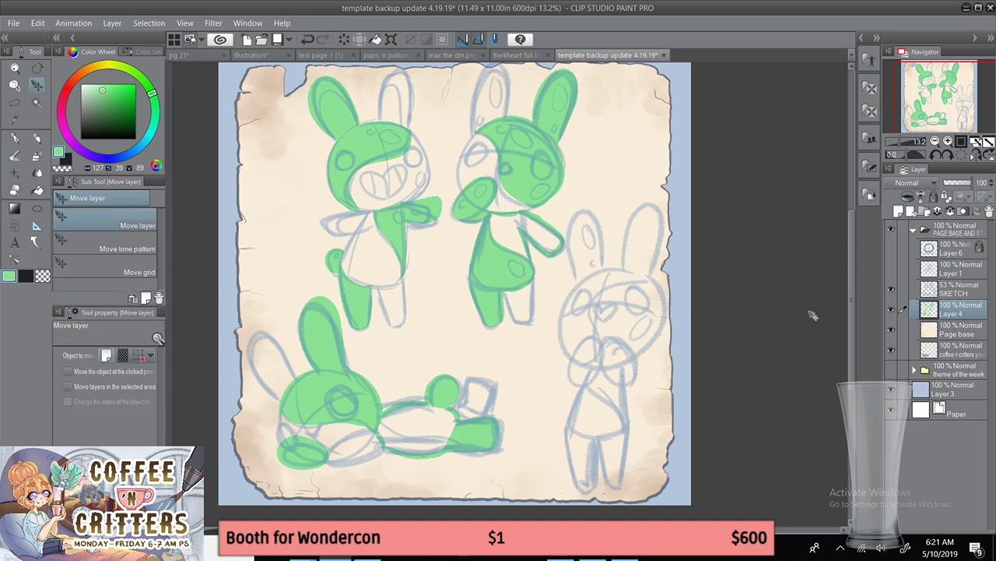
left_click(918, 289, "ctrl")
mouse_move(509, 217)
left_mouse_down()
mouse_move(485, 221)
mouse_move(483, 212)
left_mouse_up()
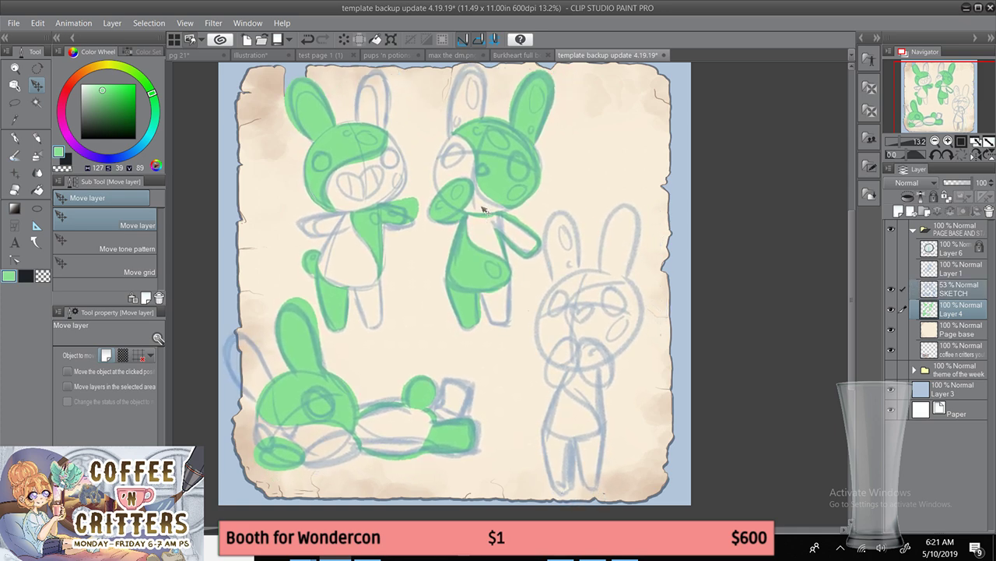
- Lasso the uncoloured rabbit with paws at its mouth on the SKETCH layer, move it slightly right, and clear the selection
left_click(962, 291)
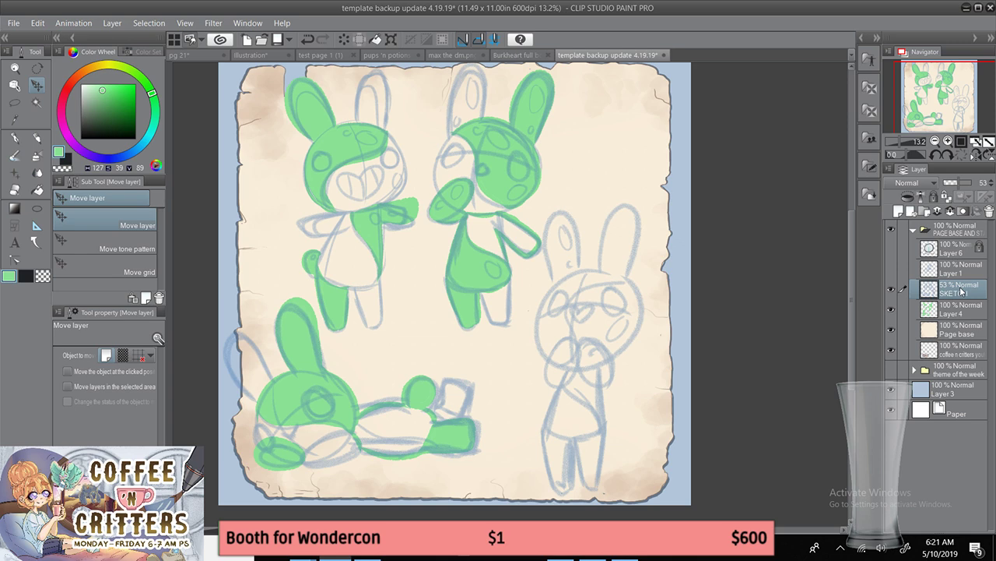
key("m")
mouse_move(555, 198)
left_mouse_down()
mouse_move(540, 220)
mouse_move(543, 247)
mouse_move(515, 342)
mouse_move(507, 456)
mouse_move(573, 511)
mouse_move(667, 428)
mouse_move(673, 229)
mouse_move(553, 199)
left_mouse_up()
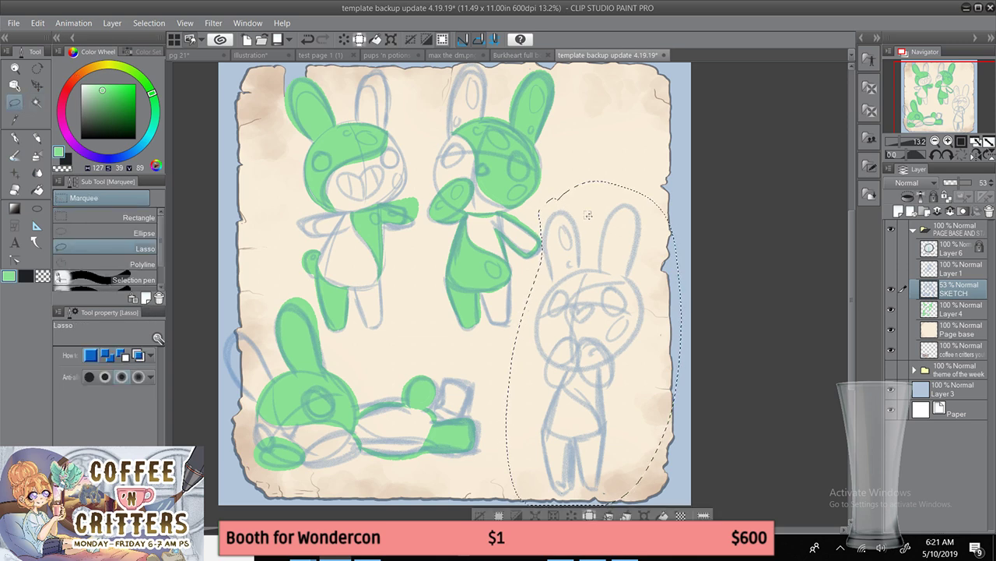
left_click(645, 516)
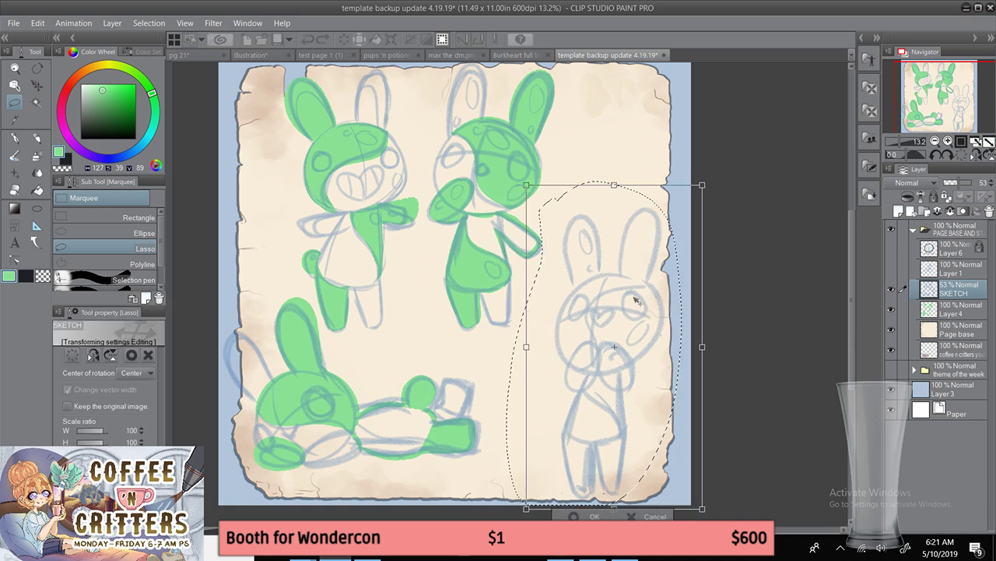
left_click_drag(635, 298, 631, 293)
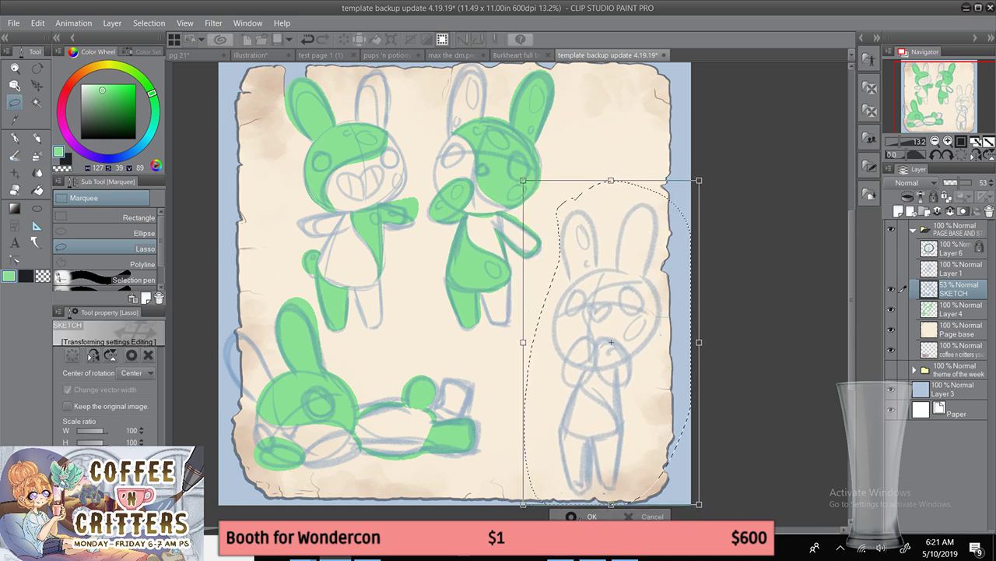
left_click(585, 516)
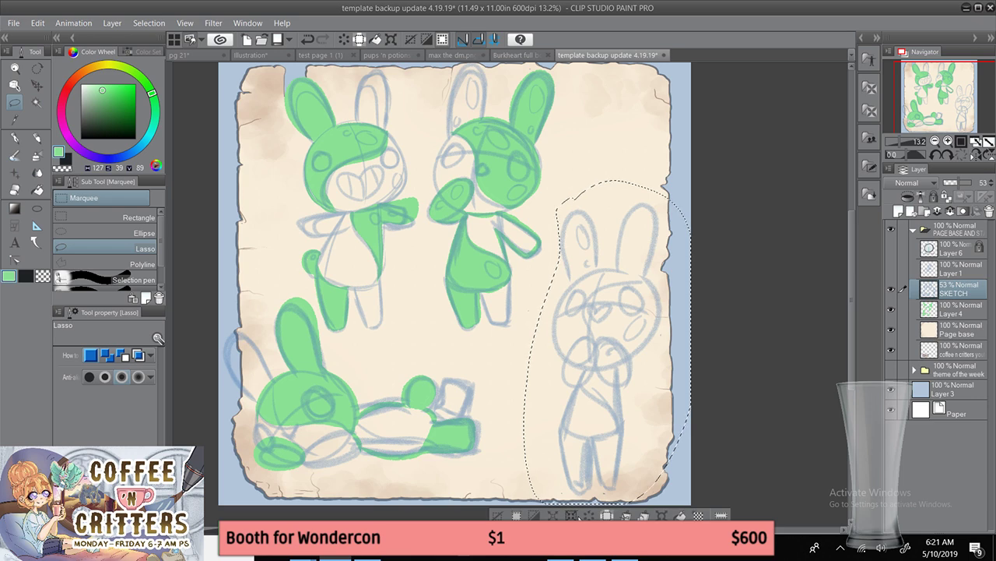
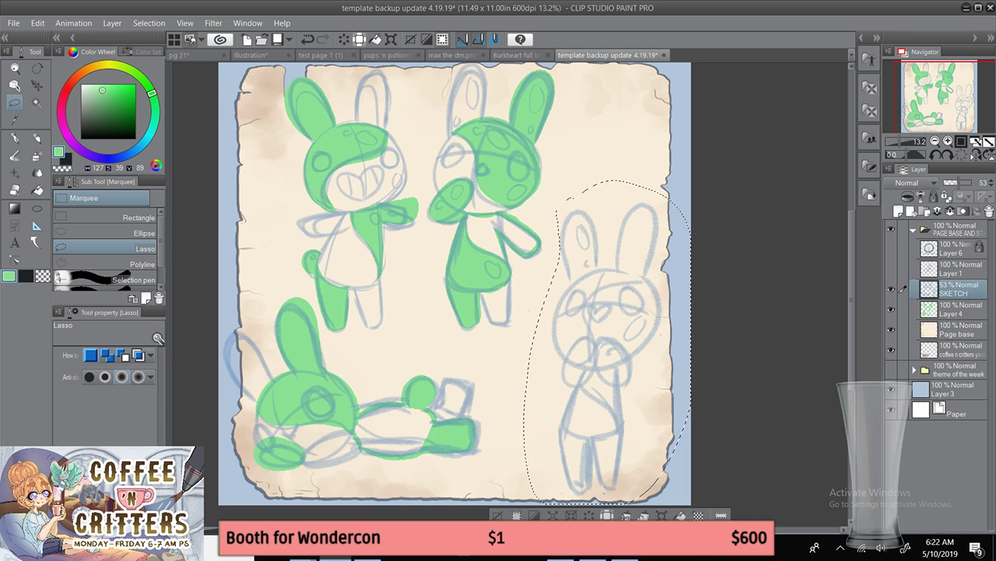
left_click(496, 514)
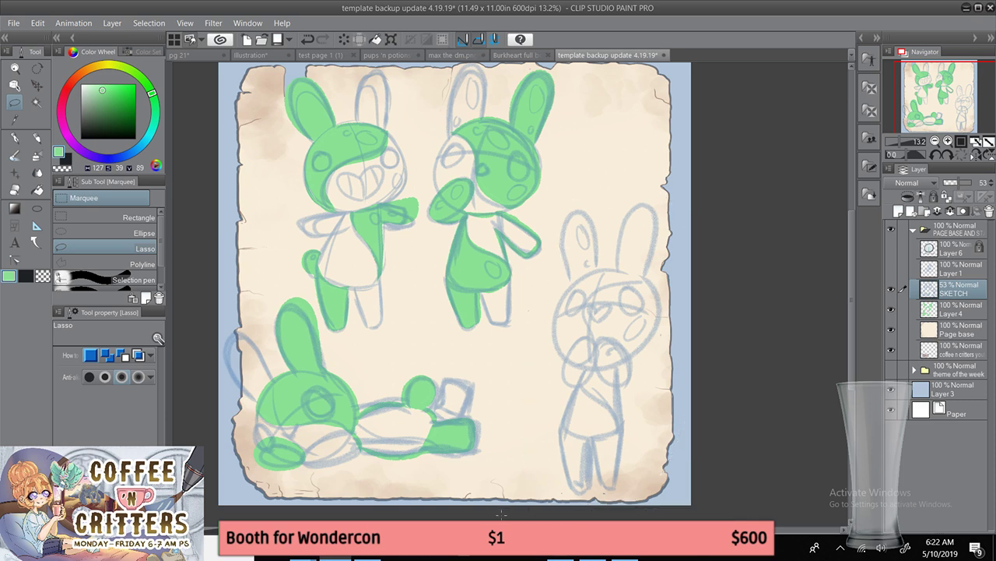
- Outline the green head patch of the rabbit with paws at its mouth on Layer 4 with the Textured pen
left_click(16, 137)
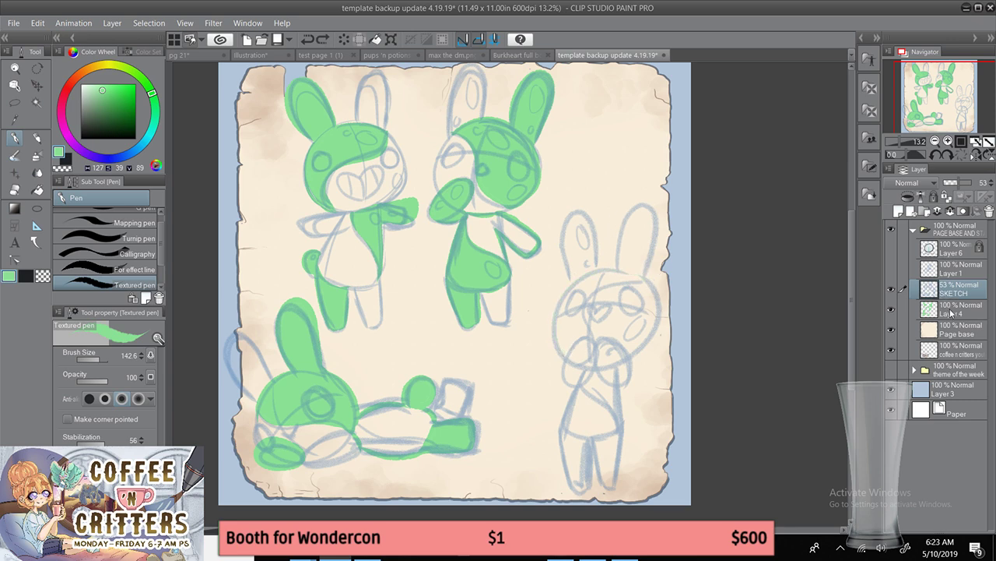
mouse_move(949, 308)
left_mouse_down()
mouse_move(584, 272)
mouse_move(554, 347)
left_mouse_up()
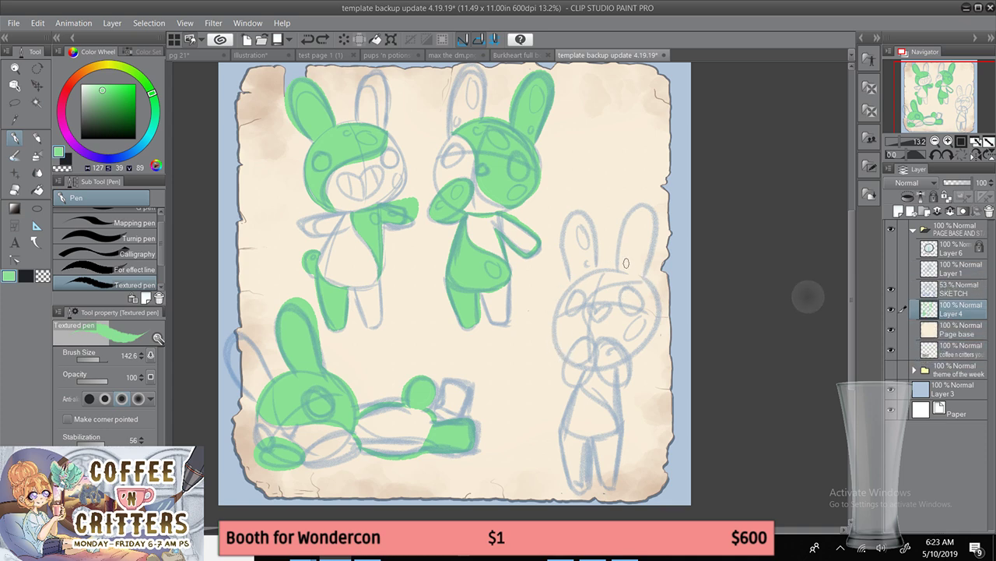
mouse_move(640, 276)
left_mouse_down()
mouse_move(574, 282)
mouse_move(551, 347)
left_mouse_up()
key("ctrl+z")
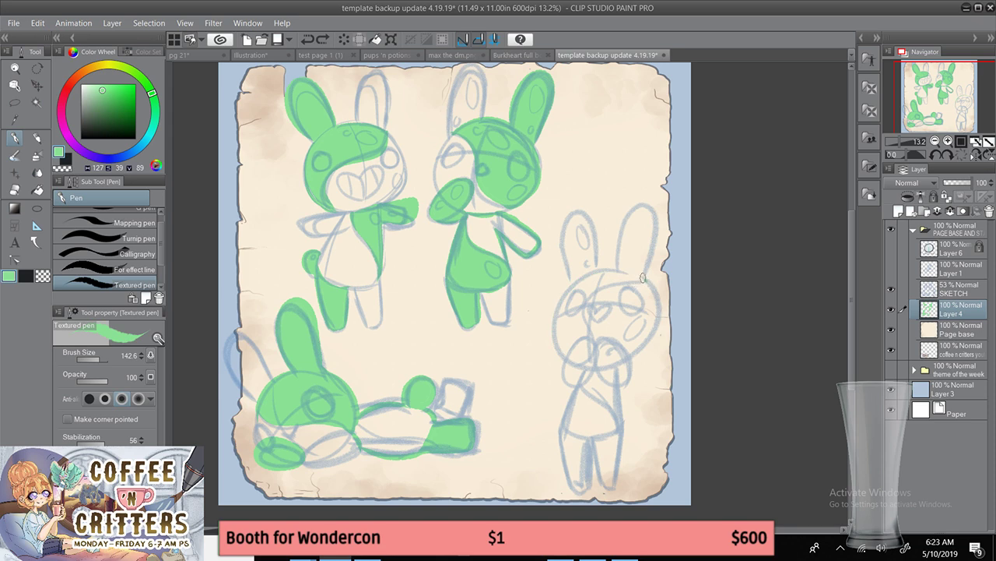
mouse_move(643, 278)
left_mouse_down()
mouse_move(600, 269)
mouse_move(555, 299)
mouse_move(550, 339)
mouse_move(567, 359)
left_mouse_up()
mouse_move(645, 282)
left_mouse_down()
mouse_move(592, 296)
mouse_move(581, 340)
left_mouse_up()
key("ctrl+z")
mouse_move(648, 283)
left_mouse_down()
mouse_move(635, 281)
mouse_move(589, 315)
mouse_move(584, 340)
left_mouse_up()
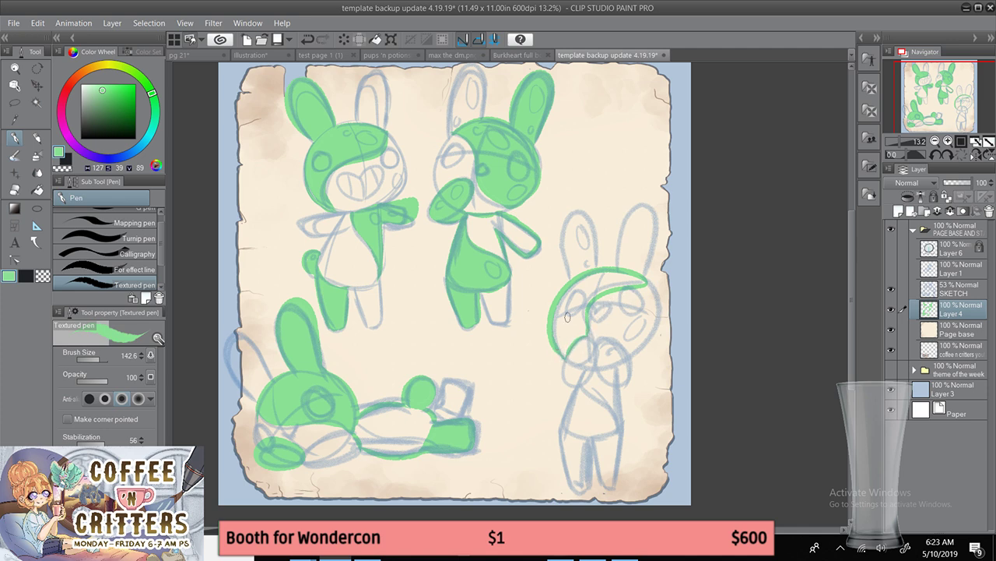
- Outline that rabbit's ear above the head patch in green, and fill both the ear and the patch
mouse_move(595, 269)
left_mouse_down()
mouse_move(584, 209)
mouse_move(555, 235)
left_mouse_up()
key("ctrl+z")
mouse_move(593, 271)
left_mouse_down()
mouse_move(597, 220)
mouse_move(573, 208)
mouse_move(567, 275)
left_mouse_up()
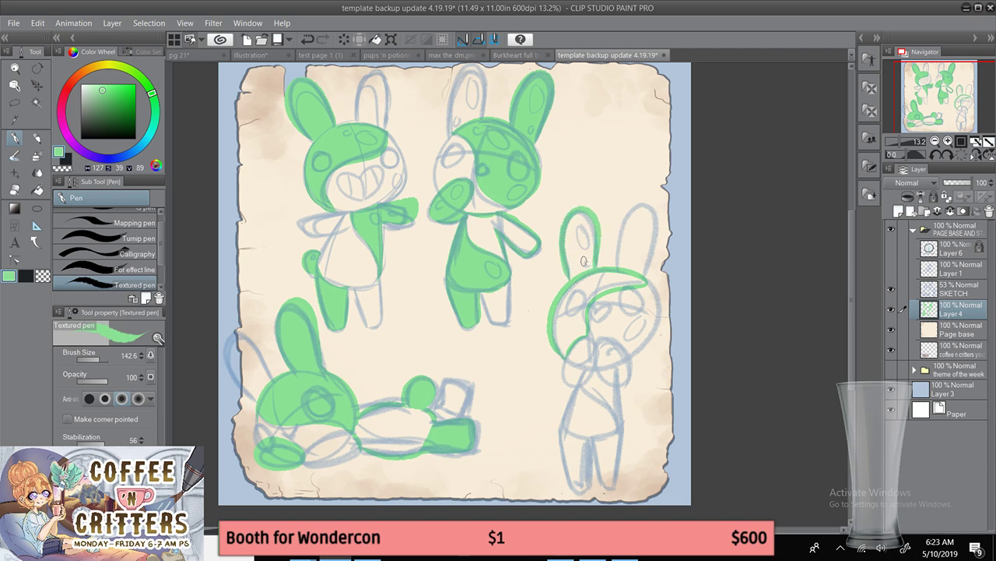
left_click(37, 189)
left_click(625, 278)
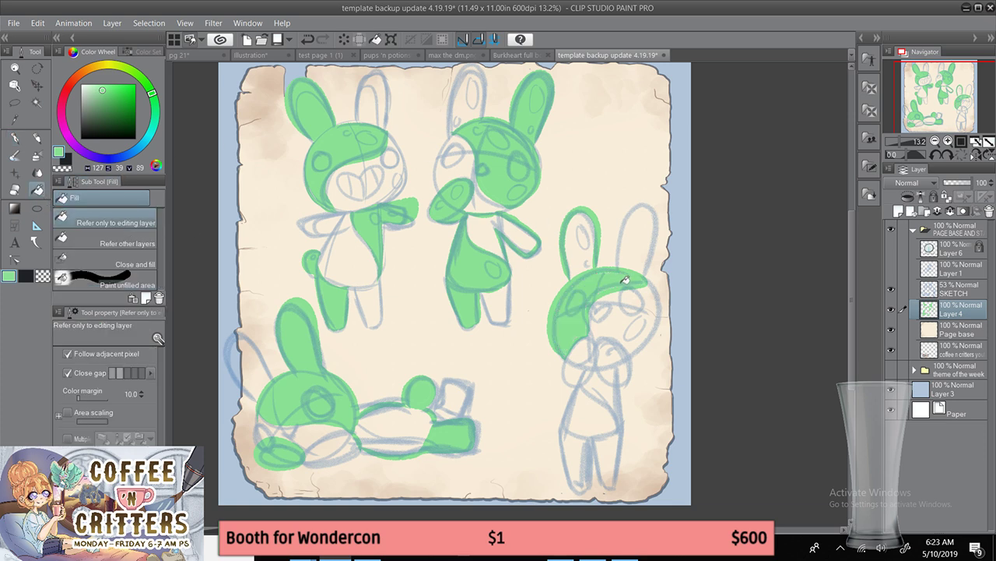
left_click(592, 249)
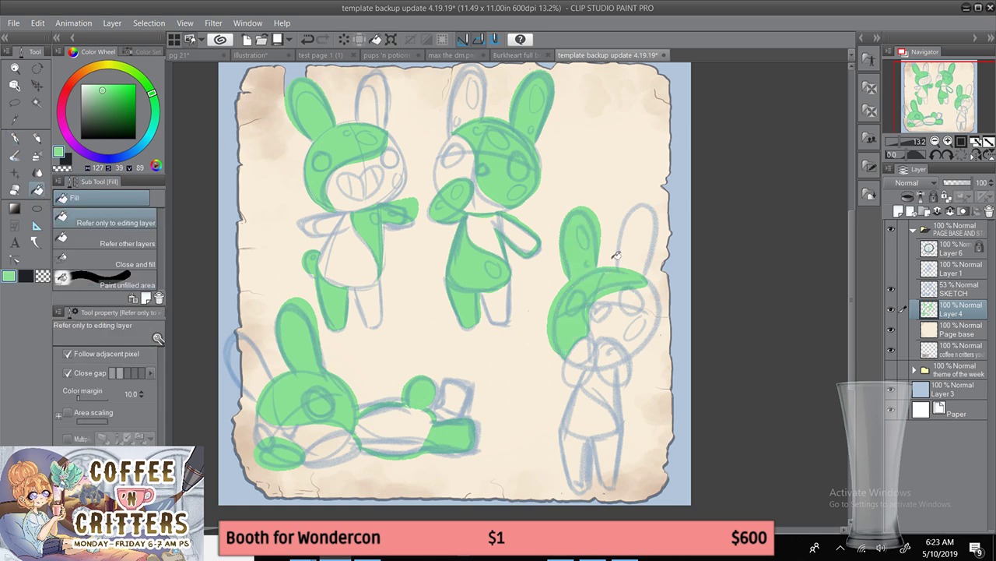
- Outline the same rabbit's raised paw, diagonal torso patch and one leg in green with the Textured pen
left_click(17, 139)
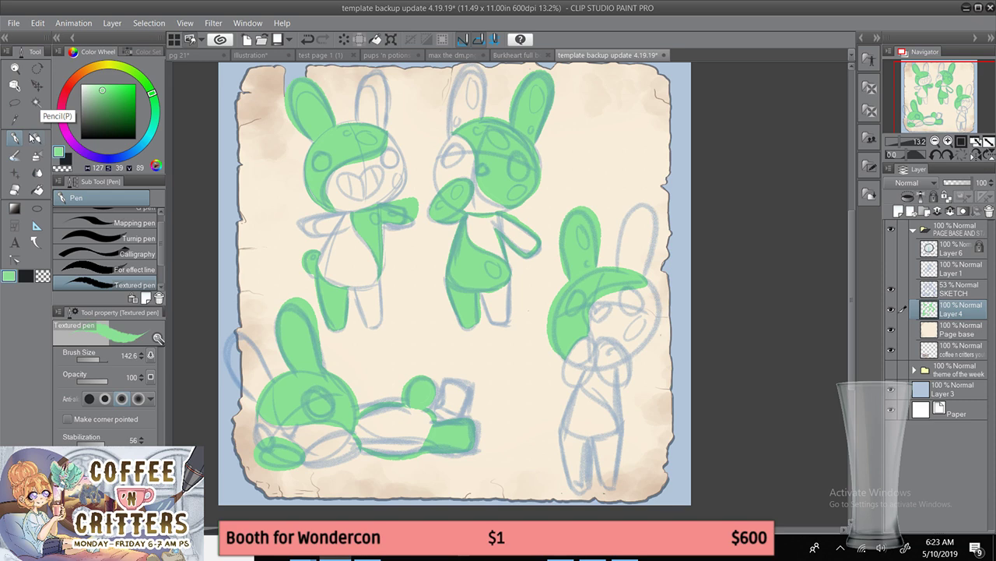
mouse_move(606, 336)
left_mouse_down()
mouse_move(612, 383)
mouse_move(631, 373)
mouse_move(612, 340)
left_mouse_up()
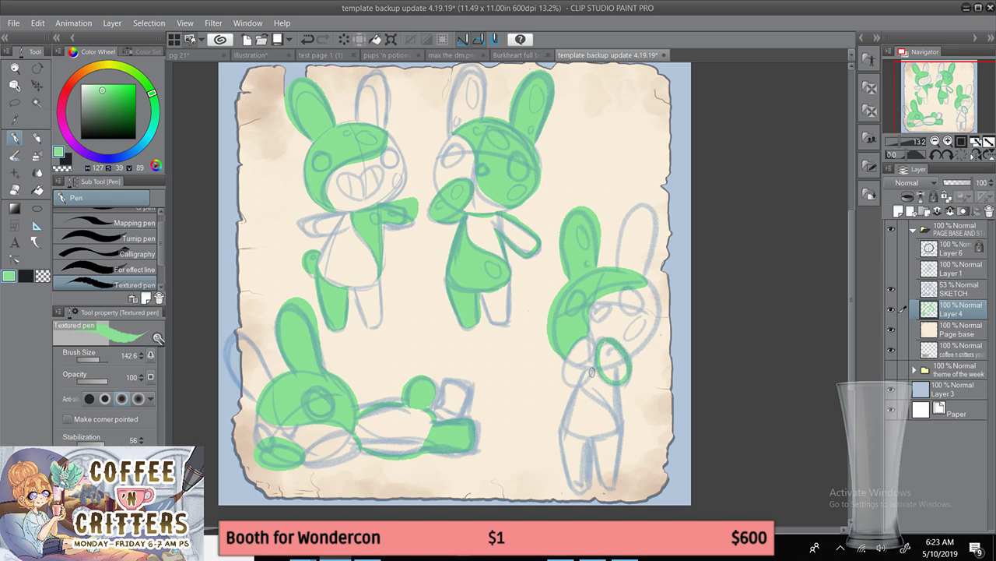
left_click_drag(580, 388, 621, 430)
left_click_drag(616, 388, 621, 428)
key("ctrl+z")
left_click_drag(614, 386, 623, 429)
left_click_drag(561, 425, 587, 438)
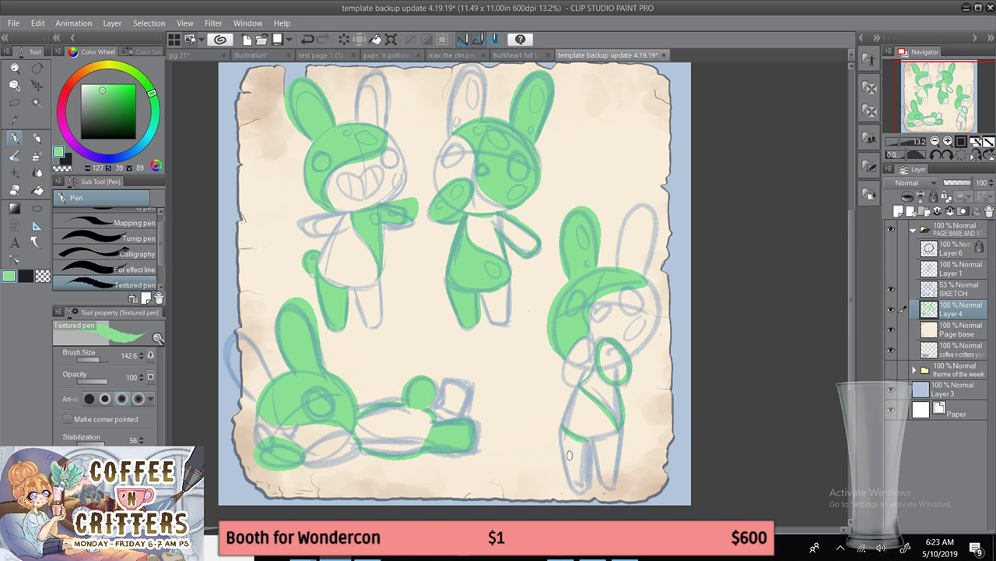
mouse_move(560, 426)
left_mouse_down()
mouse_move(577, 484)
mouse_move(591, 483)
mouse_move(593, 438)
left_mouse_up()
- Close the gap between the paw and torso outlines, and fill the paw, torso patch and leg with green
left_click(42, 191)
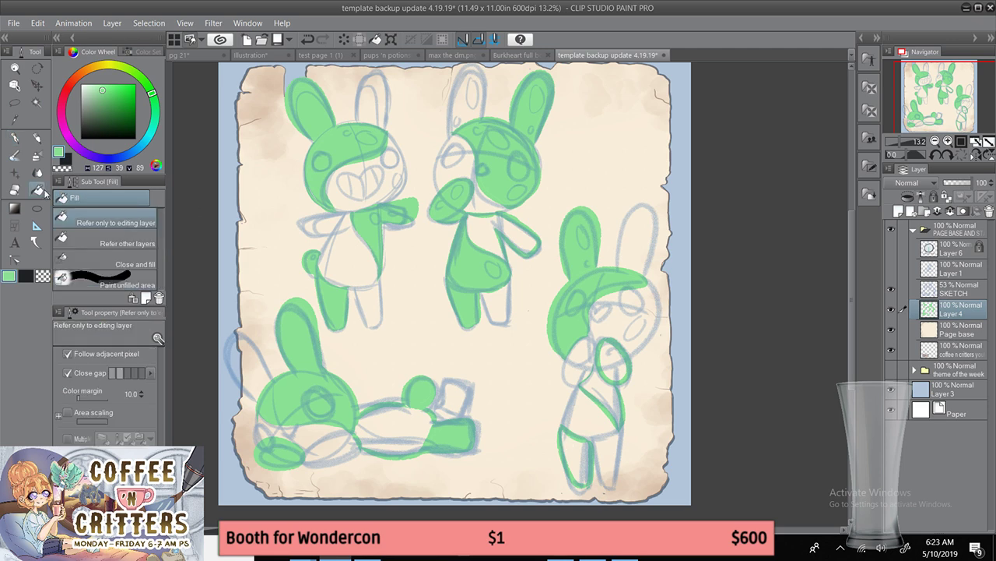
left_click(15, 137)
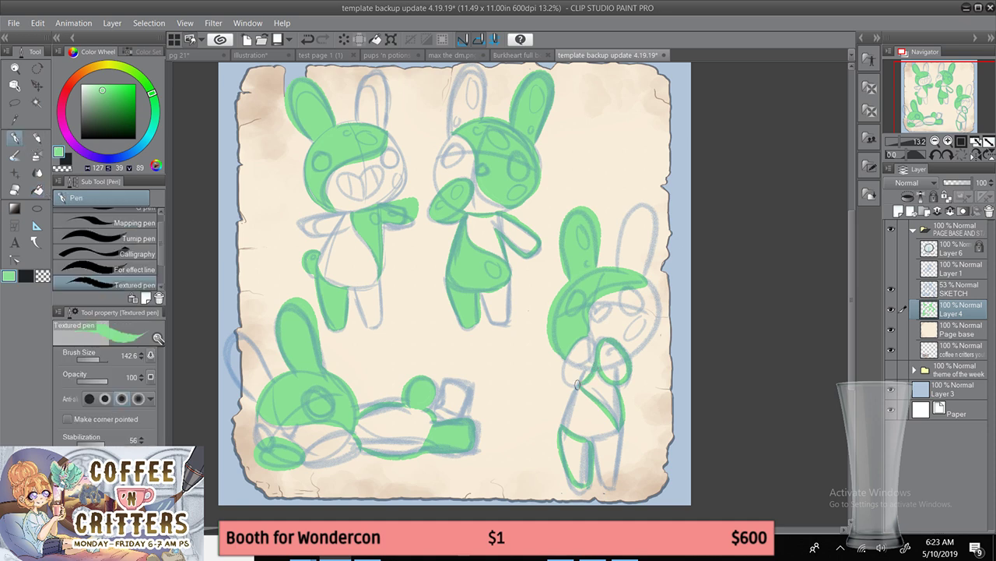
left_click(38, 192)
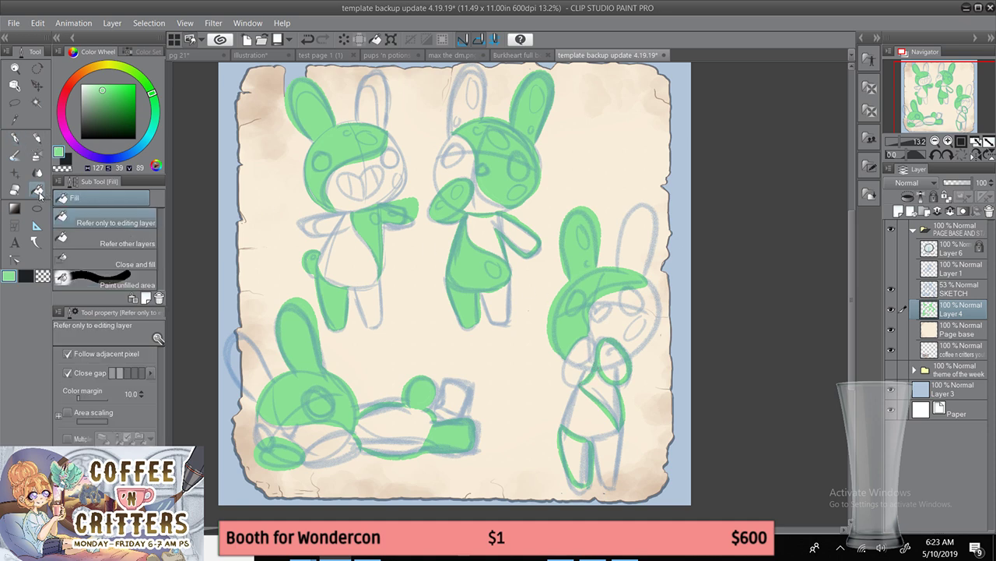
left_click(623, 369)
left_click(617, 392)
left_click(580, 458)
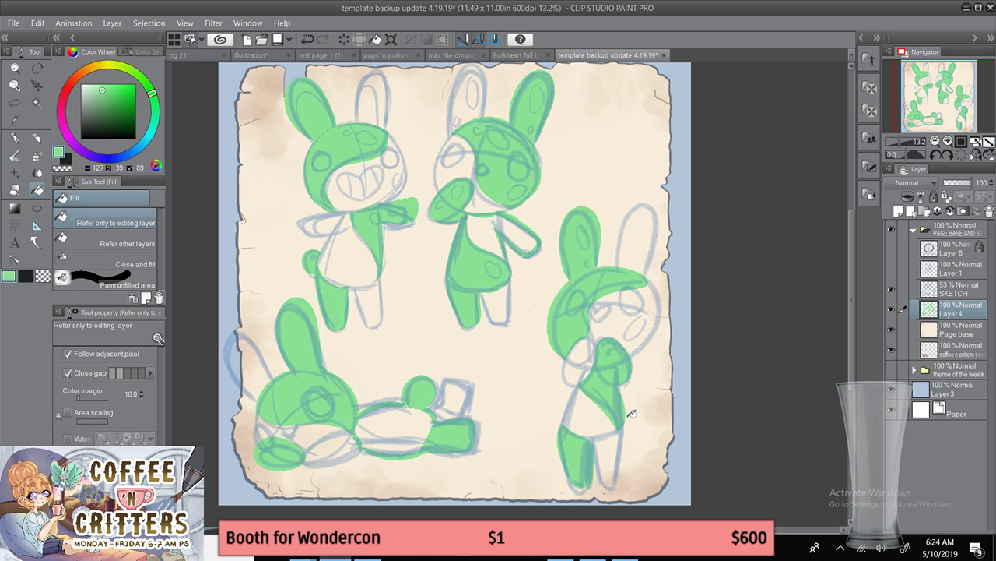
- Check the green patches by temporarily mirroring the canvas view and hiding the SKETCH layer
left_click(14, 137)
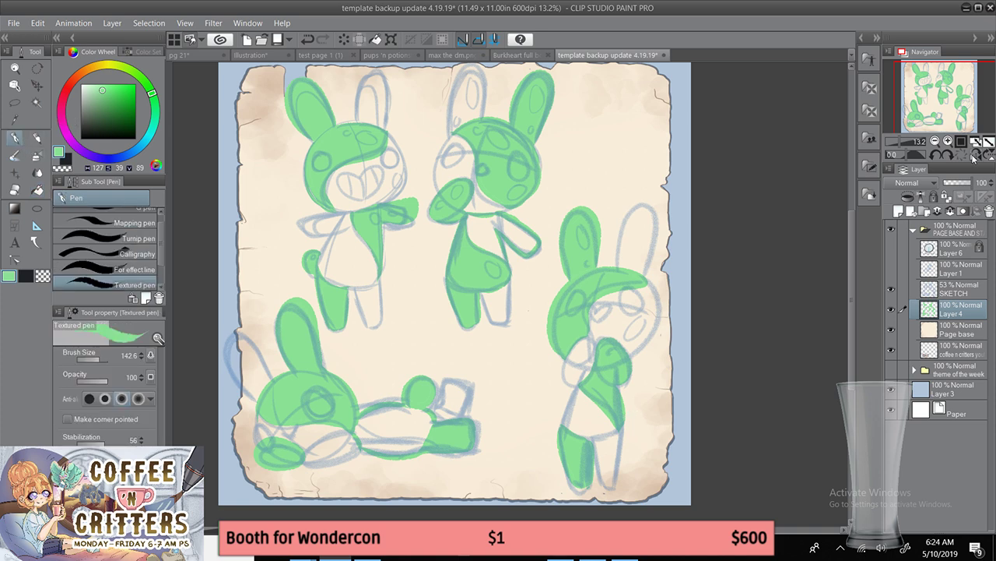
left_click(970, 157)
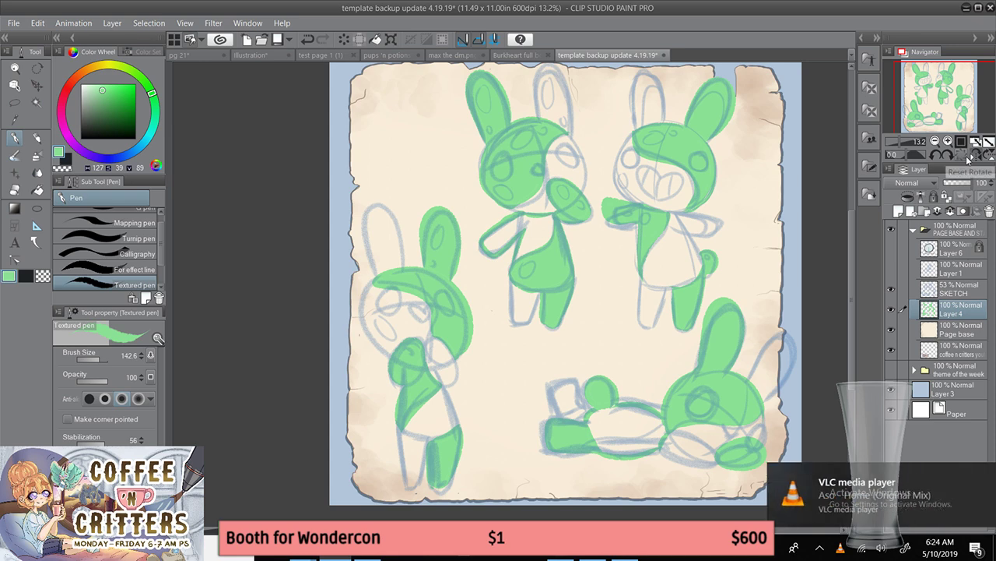
left_click(977, 157)
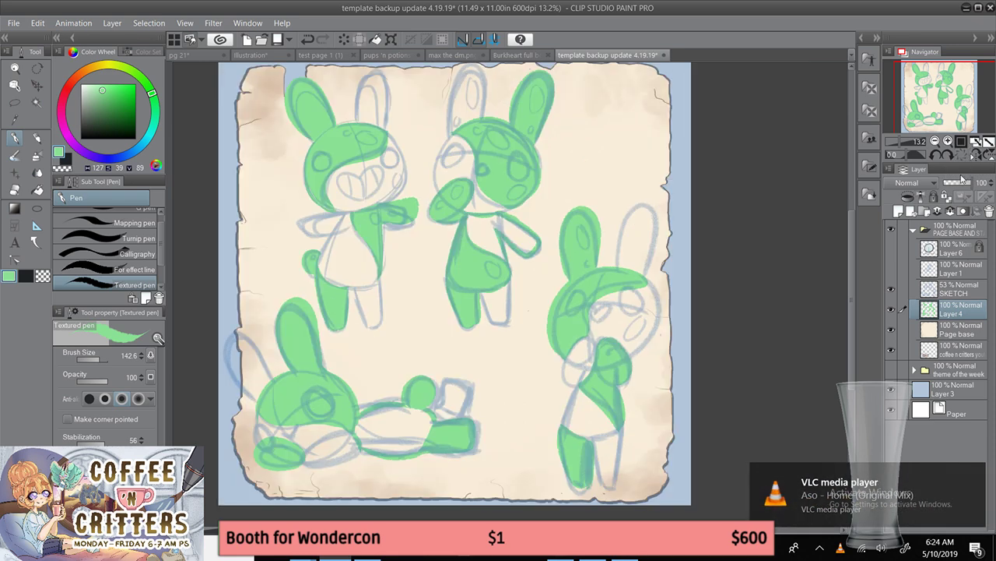
left_click(892, 290)
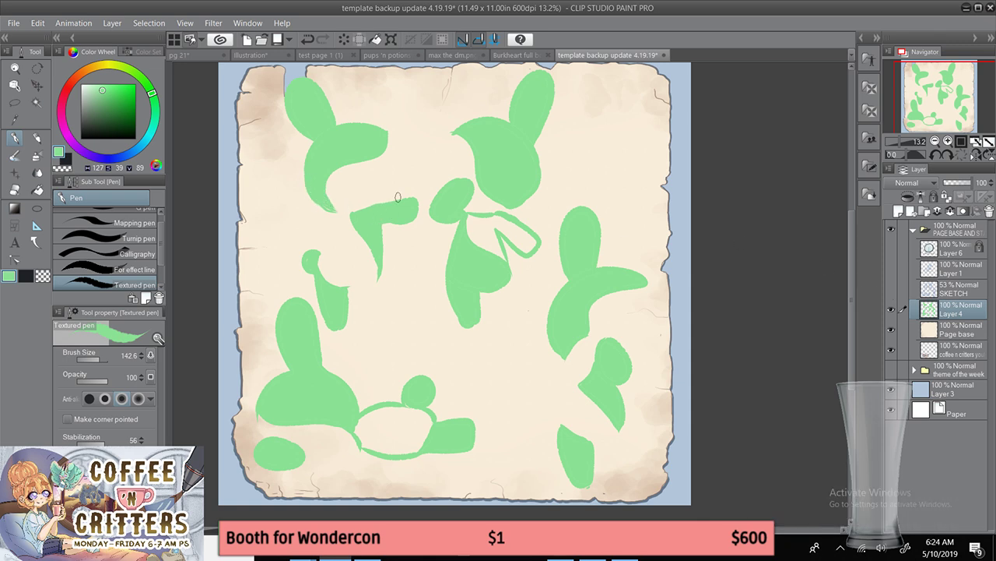
left_click(892, 290)
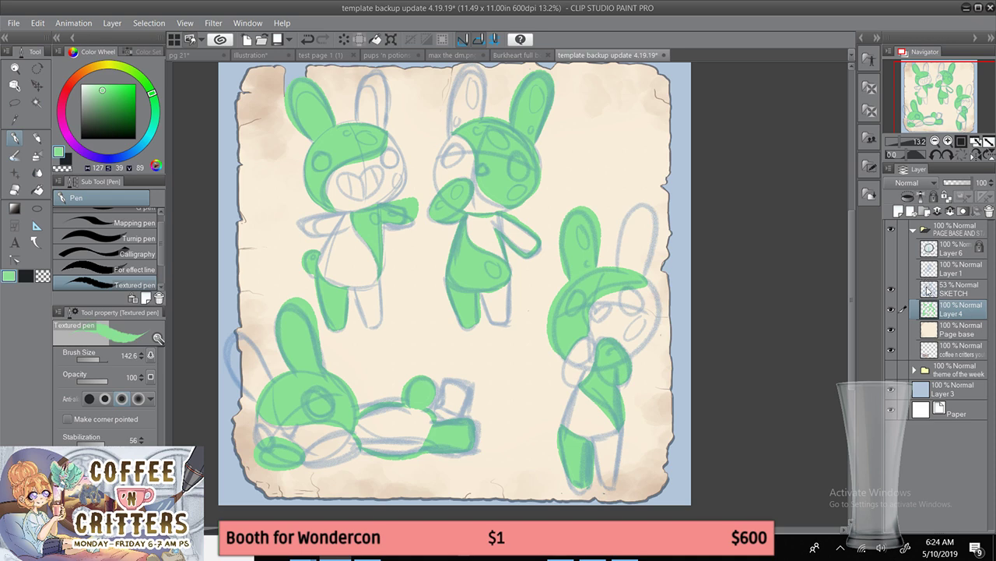
- Outline the grinning rabbit's uncoloured ear, face, arm, torso and leg in light blue, hue 191, on the Page base layer
left_click(955, 330)
left_click(153, 128)
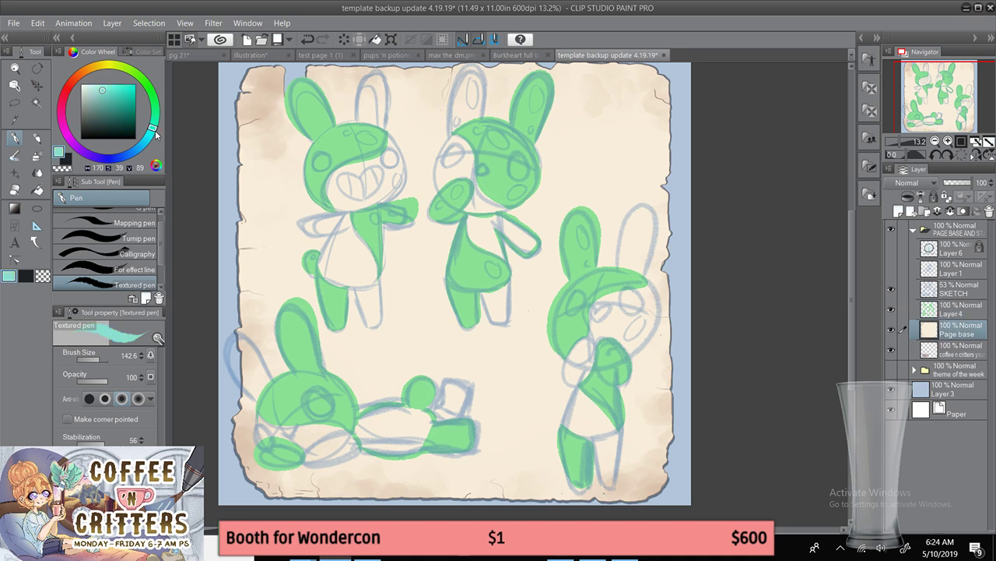
mouse_move(358, 125)
left_mouse_down()
mouse_move(365, 79)
mouse_move(386, 84)
mouse_move(386, 127)
mouse_move(359, 86)
mouse_move(381, 76)
mouse_move(383, 134)
mouse_move(402, 184)
mouse_move(381, 205)
mouse_move(298, 230)
mouse_move(322, 235)
mouse_move(358, 219)
left_mouse_up()
key("ctrl+z")
left_click(144, 142)
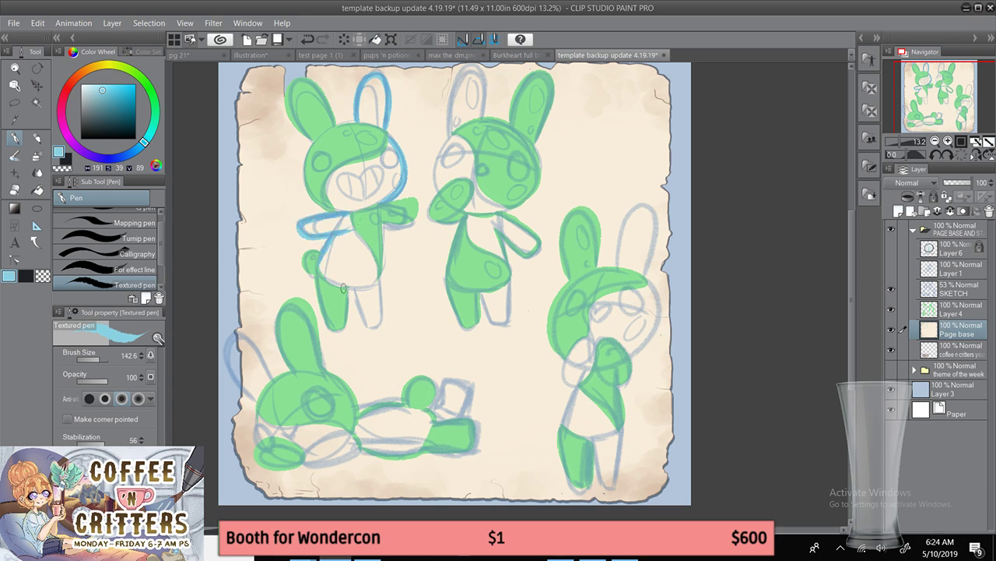
mouse_move(380, 272)
left_mouse_down()
mouse_move(350, 289)
mouse_move(347, 261)
mouse_move(374, 266)
mouse_move(330, 280)
mouse_move(365, 306)
mouse_move(356, 288)
mouse_move(380, 323)
left_mouse_up()
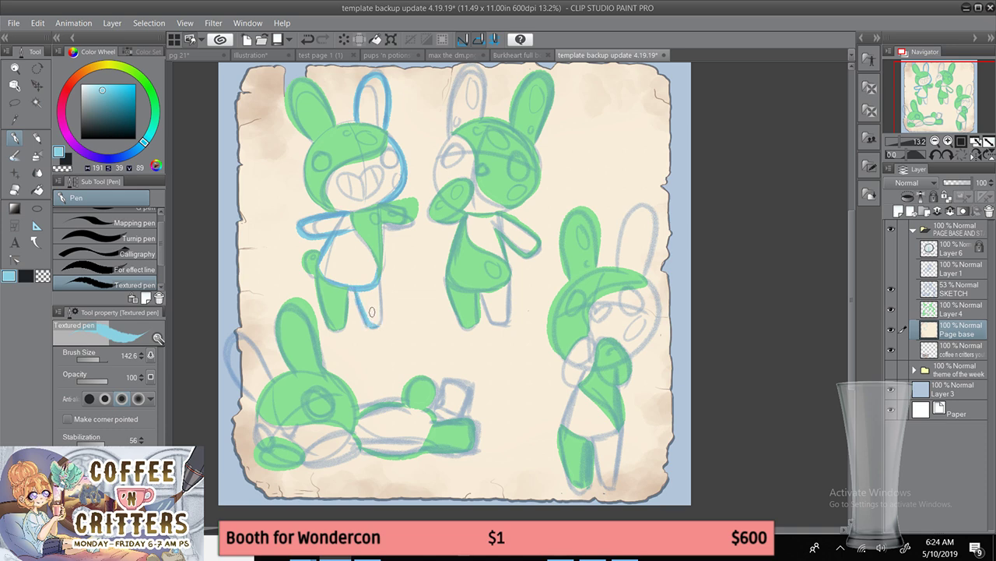
key("ctrl+z")
mouse_move(356, 289)
left_mouse_down()
mouse_move(364, 319)
mouse_move(380, 325)
mouse_move(377, 273)
mouse_move(361, 304)
mouse_move(351, 285)
mouse_move(369, 327)
mouse_move(383, 316)
mouse_move(382, 283)
left_mouse_up()
key("ctrl+z")
- Try to fill the grinning rabbit's outlined face with light blue on the Page base layer
left_click(37, 189)
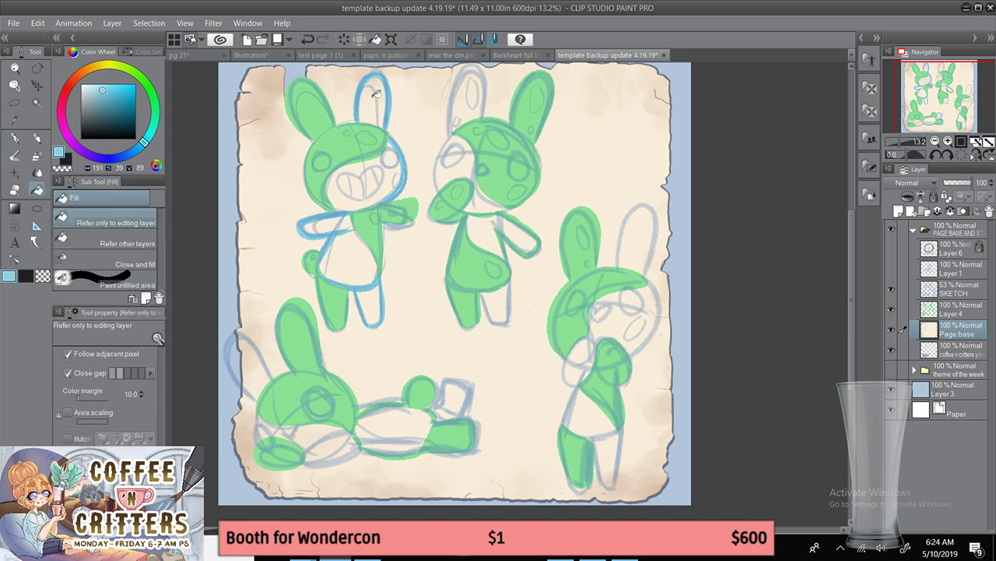
left_click(393, 153)
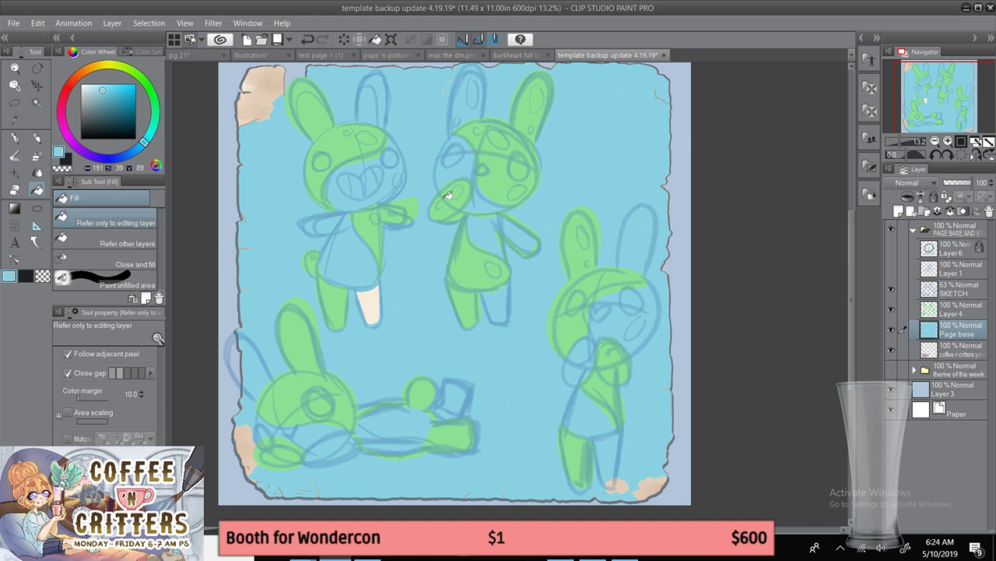
key("ctrl+z")
- Paint the grinning rabbit's outlined ear, face, arm, torso and leg solid light blue with the Turnip pen at brush size 325.5
left_click(20, 140)
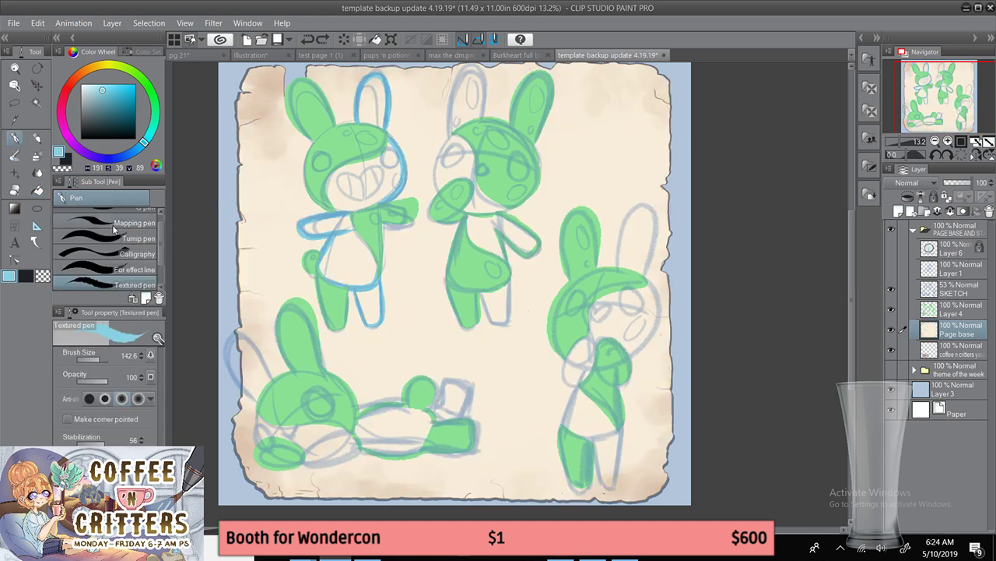
left_click(134, 238)
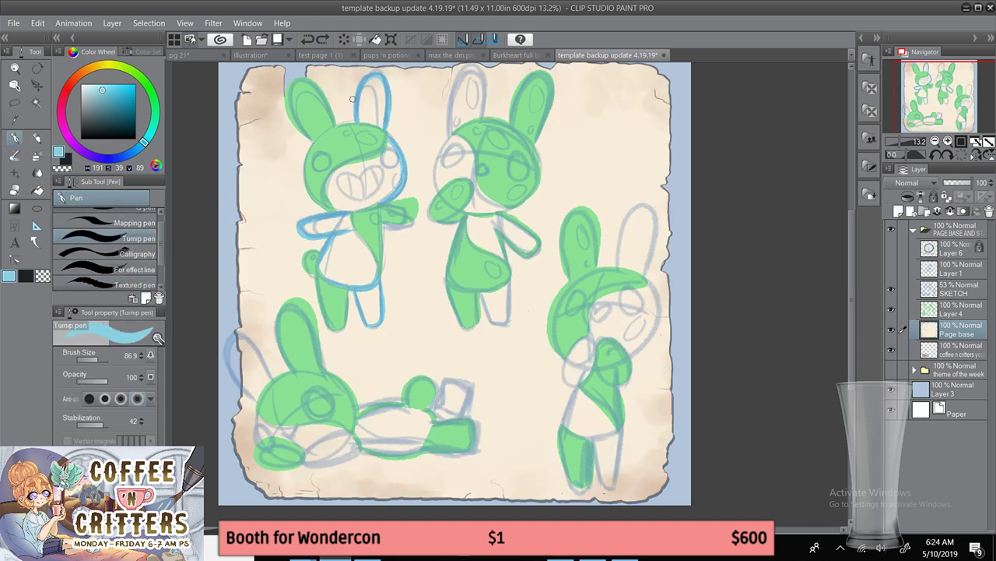
left_click(102, 359)
mouse_move(372, 85)
left_mouse_down()
mouse_move(392, 174)
mouse_move(388, 152)
mouse_move(384, 189)
mouse_move(395, 177)
mouse_move(343, 207)
mouse_move(365, 200)
mouse_move(336, 191)
mouse_move(340, 149)
mouse_move(357, 201)
mouse_move(370, 139)
mouse_move(380, 144)
mouse_move(362, 184)
left_mouse_up()
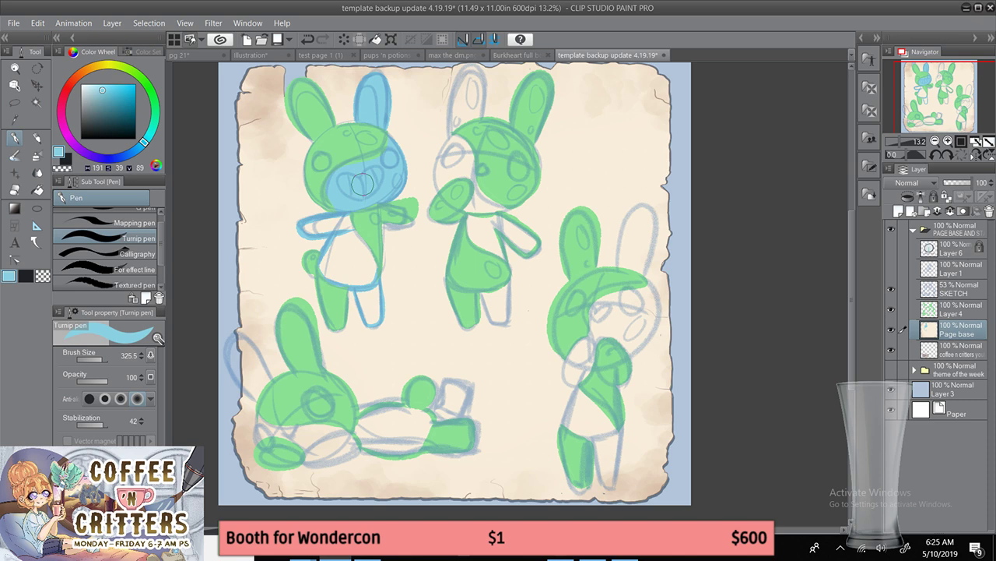
mouse_move(362, 184)
left_mouse_down()
mouse_move(306, 226)
mouse_move(362, 219)
mouse_move(338, 225)
mouse_move(360, 228)
mouse_move(328, 266)
mouse_move(355, 235)
mouse_move(334, 281)
mouse_move(358, 230)
mouse_move(361, 266)
mouse_move(371, 236)
mouse_move(370, 278)
mouse_move(359, 279)
mouse_move(360, 263)
mouse_move(372, 313)
mouse_move(371, 273)
mouse_move(374, 315)
left_mouse_up()
mouse_move(459, 139)
left_mouse_down()
mouse_move(469, 75)
mouse_move(469, 128)
left_mouse_up()
key("ctrl+z")
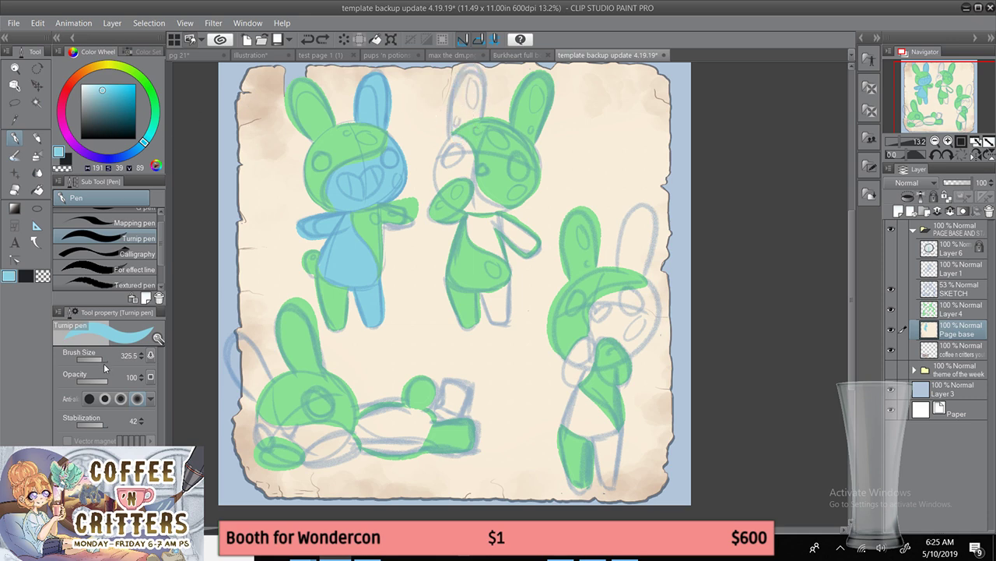
- Outline the uncoloured ear and face of the rabbit beside the grinning one in light blue with the Textured pen on the Page base layer
left_click(147, 270)
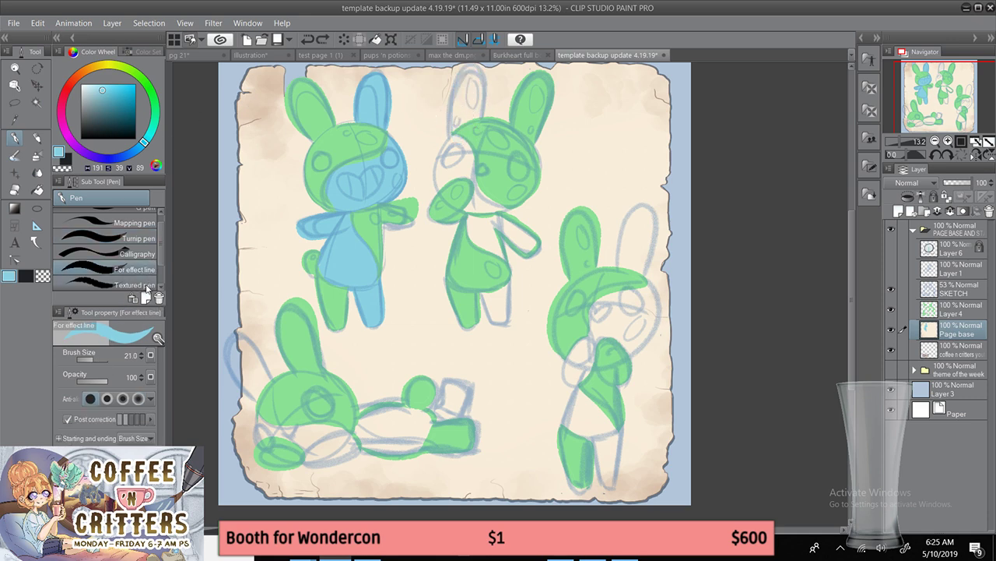
left_click(147, 286)
mouse_move(453, 134)
left_mouse_down()
mouse_move(453, 84)
mouse_move(485, 88)
mouse_move(475, 118)
left_mouse_up()
key("ctrl+z")
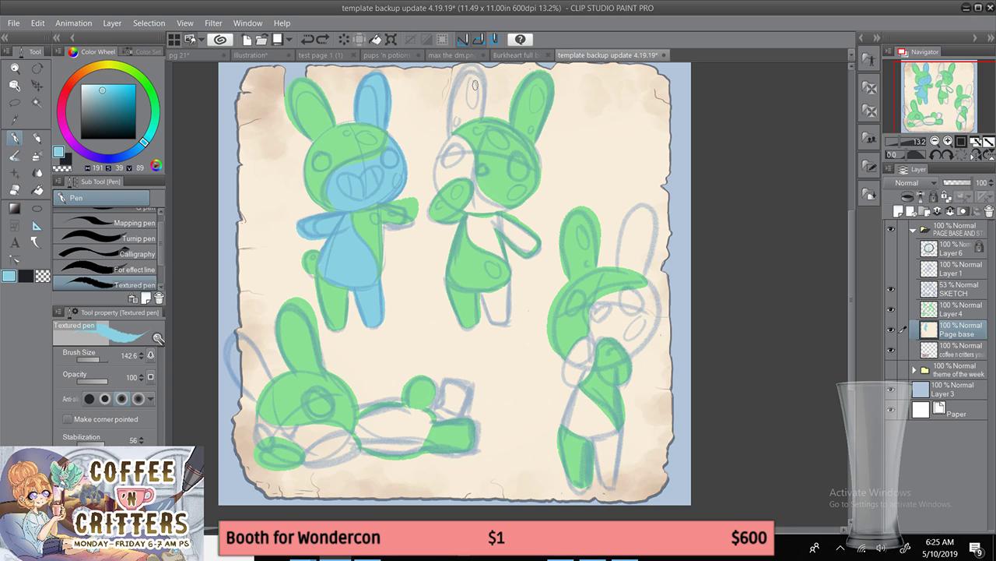
scroll(783, 140, "up", 1)
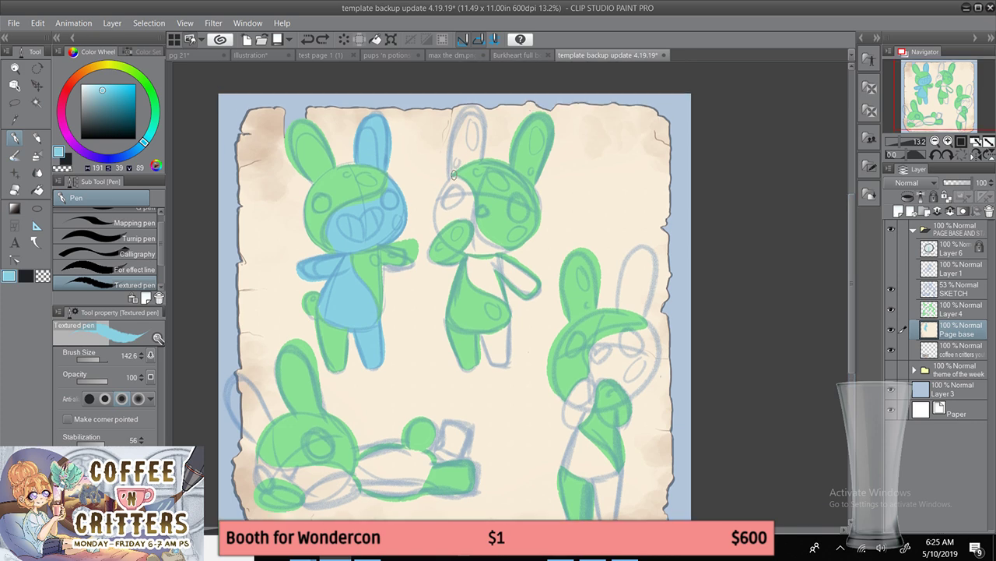
mouse_move(455, 174)
left_mouse_down()
mouse_move(473, 110)
mouse_move(484, 124)
mouse_move(481, 162)
mouse_move(475, 97)
mouse_move(438, 232)
left_mouse_up()
key("ctrl+z")
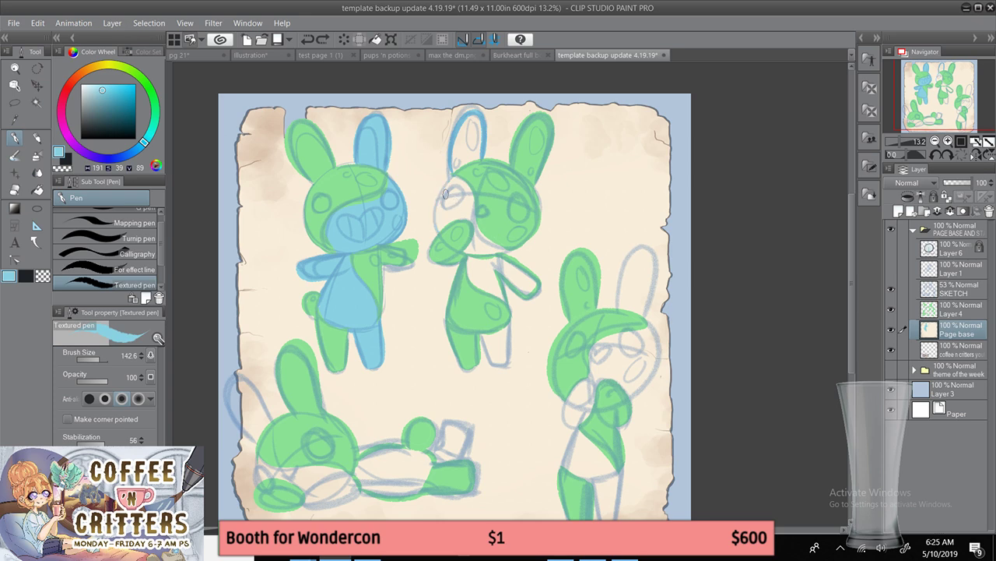
mouse_move(458, 171)
left_mouse_down()
mouse_move(439, 197)
mouse_move(439, 231)
mouse_move(468, 250)
mouse_move(514, 257)
mouse_move(466, 249)
mouse_move(515, 243)
mouse_move(504, 310)
left_mouse_up()
left_click_drag(488, 248, 491, 272)
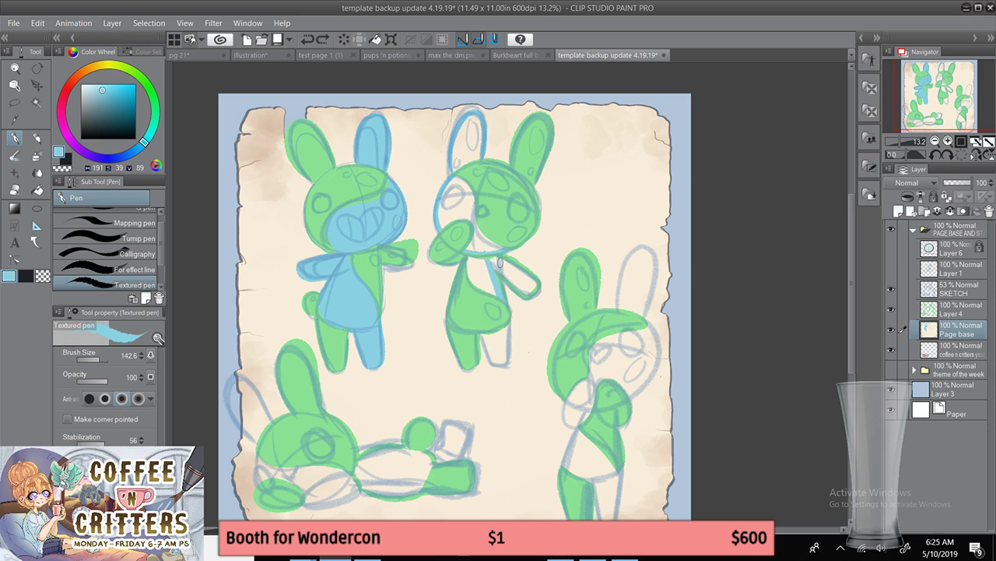
key("ctrl+z")
- Erase the green outline of the second rabbit's outstretched arm on Layer 4 with the Hard eraser at size 742.9
left_click(13, 189)
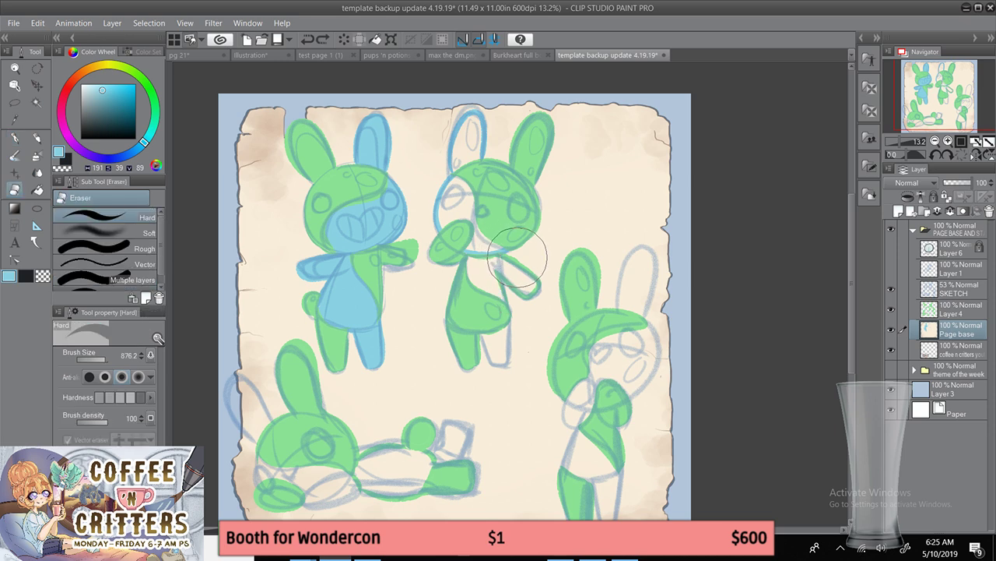
left_click(956, 309)
left_click(103, 359)
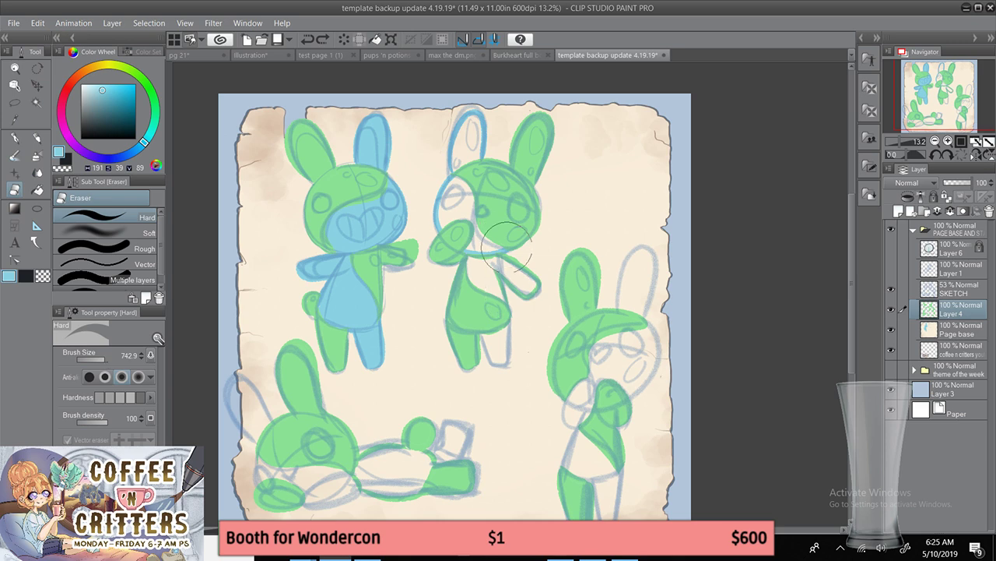
mouse_move(506, 251)
left_mouse_down()
mouse_move(513, 282)
mouse_move(529, 276)
mouse_move(515, 284)
left_mouse_up()
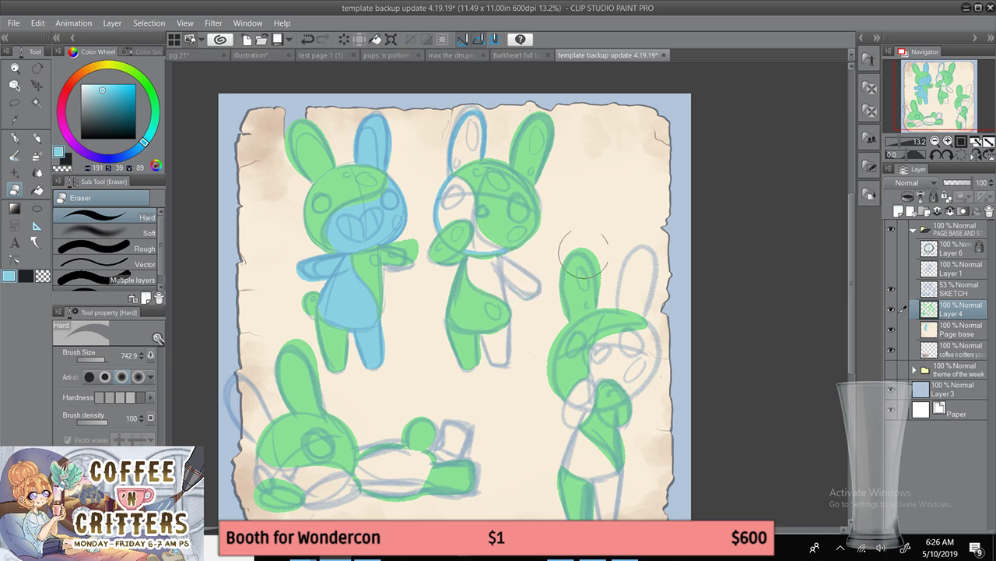
- Check which artwork sits on the Page base layer by temporarily hiding it
left_click(950, 333)
left_click(894, 329)
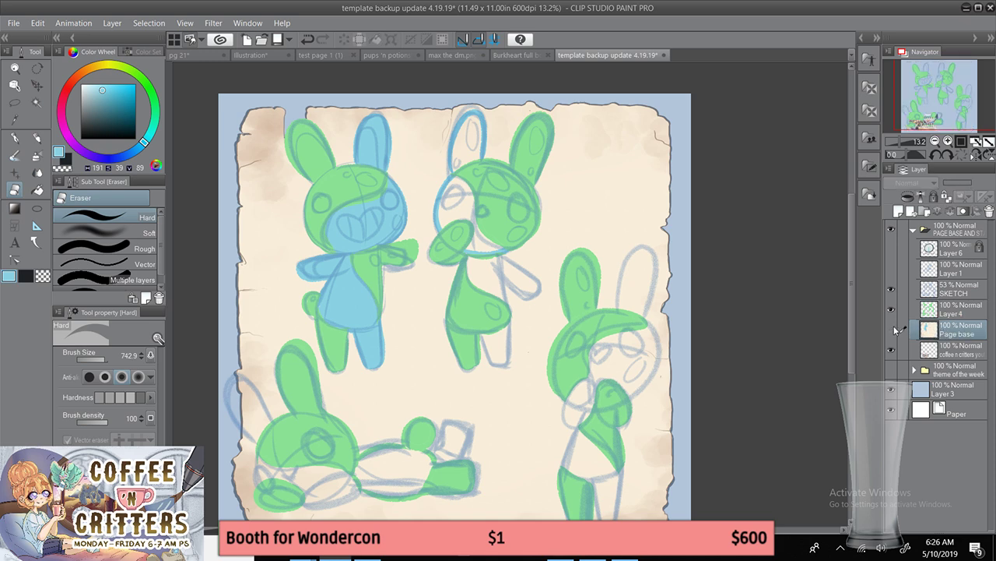
left_click(894, 329)
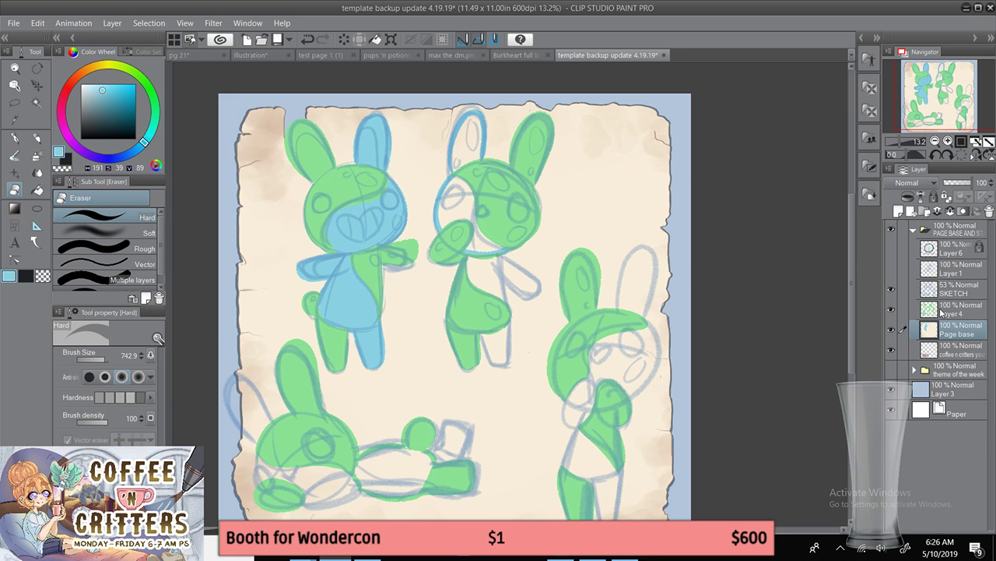
left_click(893, 330)
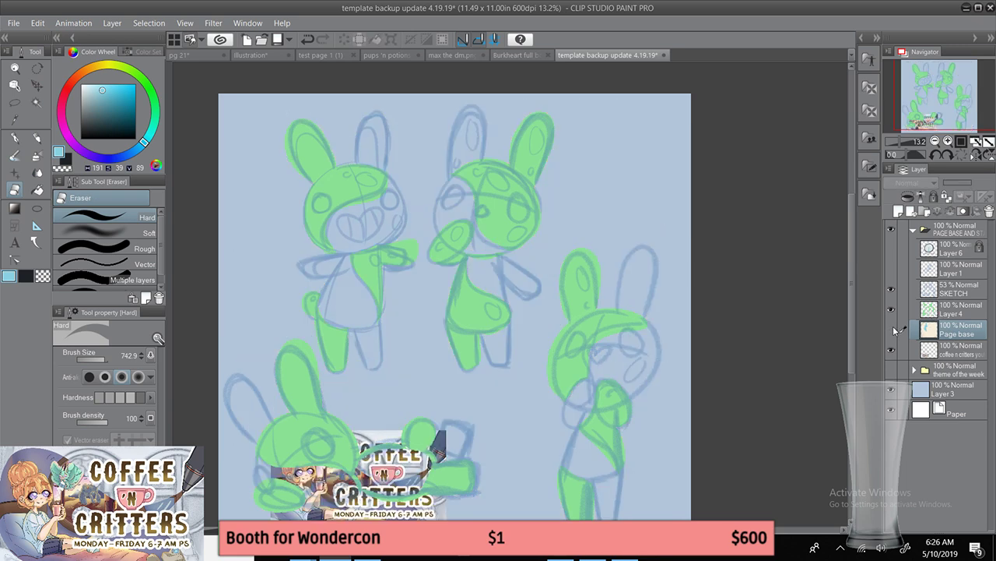
left_click(892, 330)
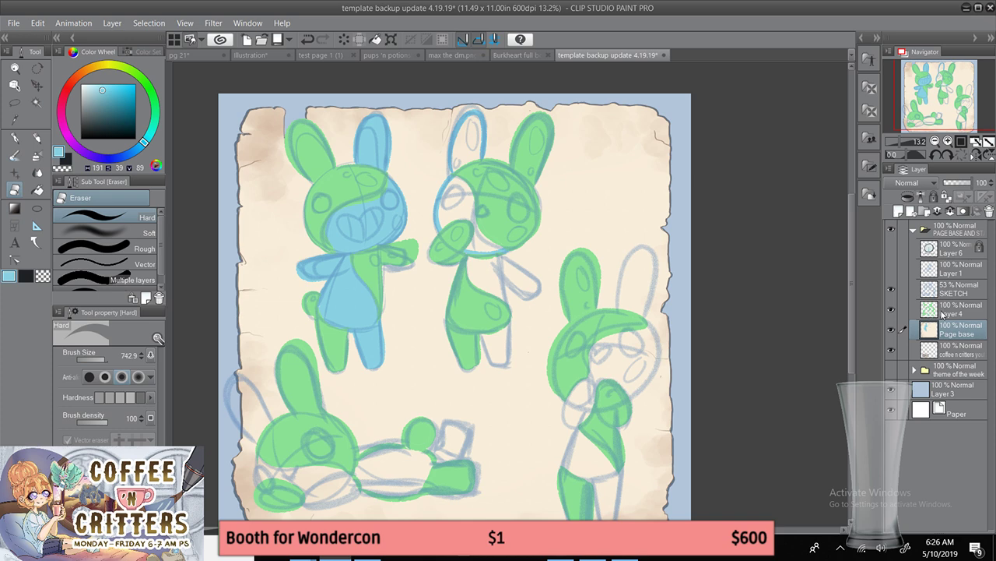
- Add a new layer above Page base and outline the second rabbit's outstretched arm, torso edge and uncoloured leg in light blue
left_click(905, 215)
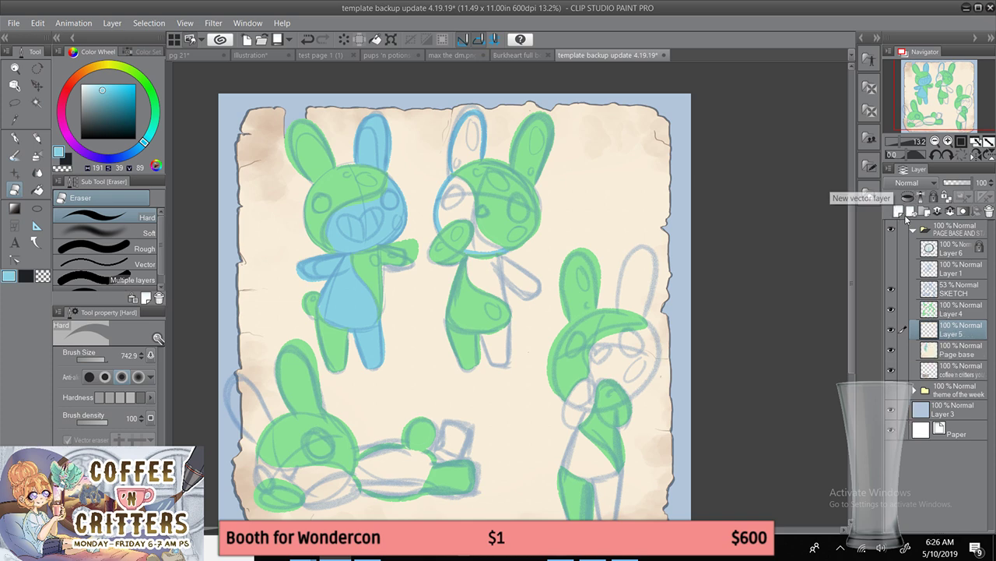
key("p")
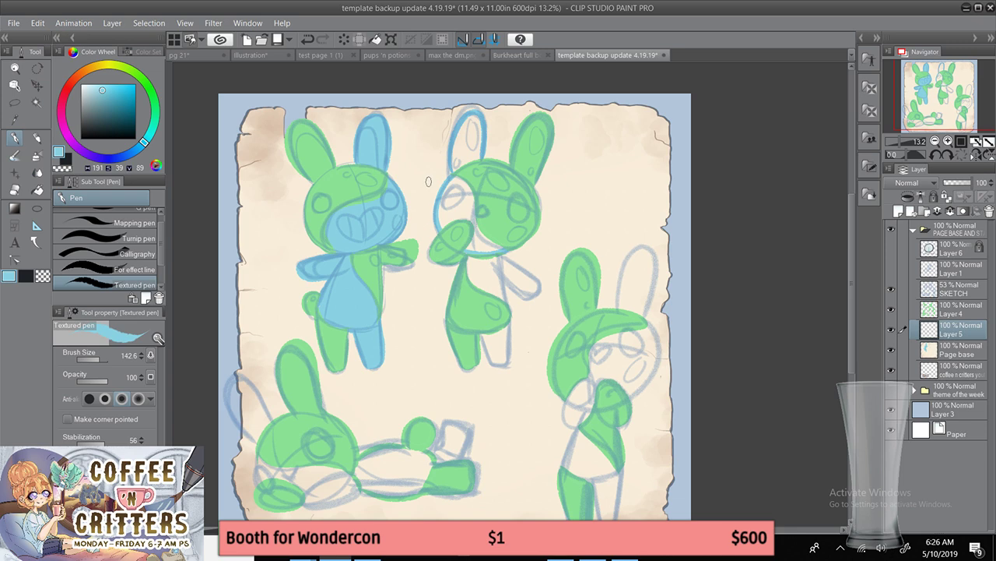
mouse_move(483, 335)
left_mouse_down()
mouse_move(509, 358)
mouse_move(510, 316)
left_mouse_up()
mouse_move(501, 252)
left_mouse_down()
mouse_move(545, 285)
mouse_move(535, 298)
mouse_move(503, 277)
mouse_move(510, 316)
left_mouse_up()
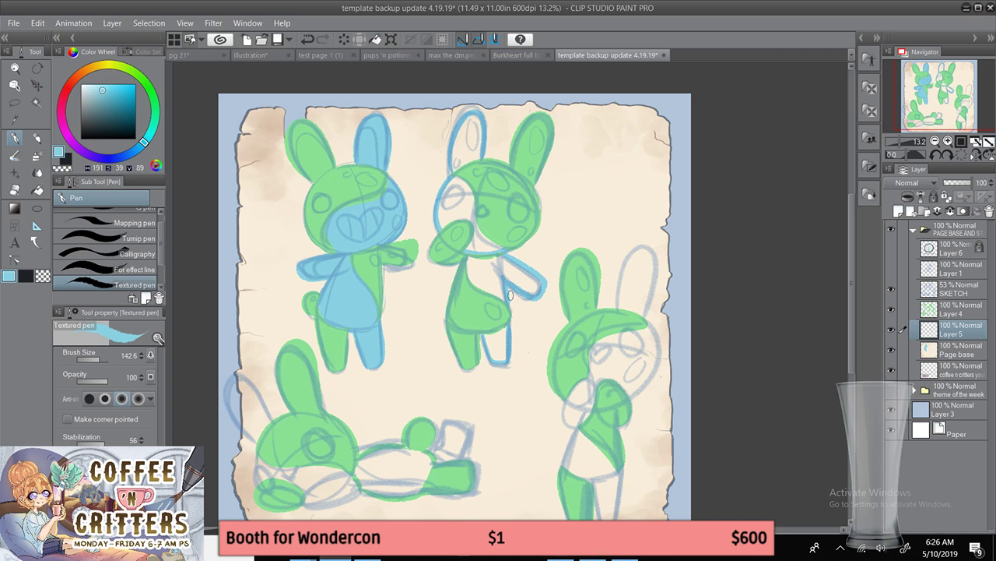
- Fill the second standing bunny's outlined ear, face, torso, arm and leg with light blue on Layer 5 using the Turnip pen
left_click(138, 241)
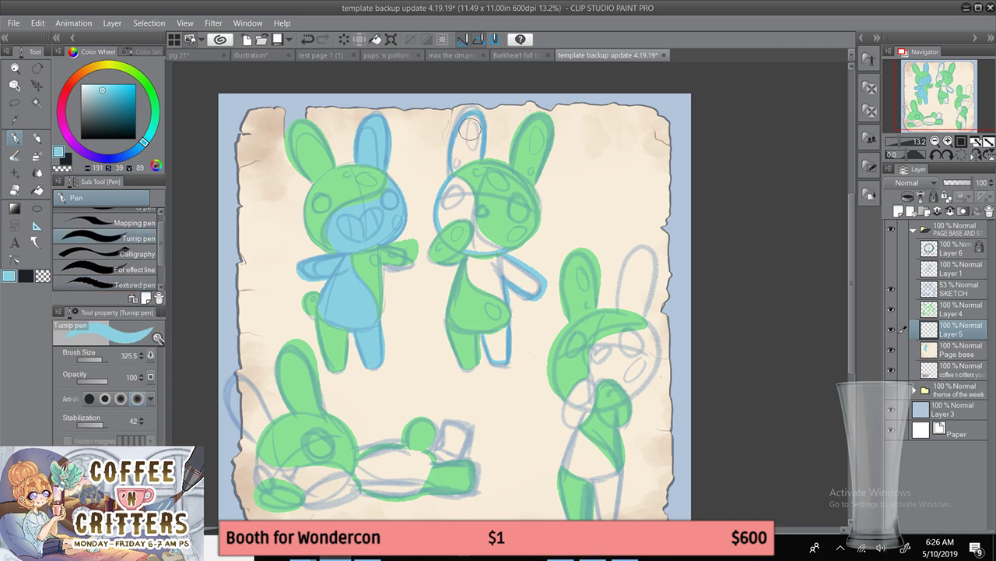
mouse_move(475, 113)
left_mouse_down()
mouse_move(458, 179)
mouse_move(477, 119)
mouse_move(471, 177)
mouse_move(466, 152)
mouse_move(450, 220)
mouse_move(466, 190)
mouse_move(448, 208)
mouse_move(465, 213)
mouse_move(459, 185)
mouse_move(444, 223)
mouse_move(474, 225)
mouse_move(471, 186)
mouse_move(483, 248)
mouse_move(475, 184)
mouse_move(500, 237)
mouse_move(465, 236)
mouse_move(503, 240)
mouse_move(505, 229)
mouse_move(495, 286)
mouse_move(482, 249)
mouse_move(486, 302)
mouse_move(478, 250)
mouse_move(480, 304)
mouse_move(484, 264)
mouse_move(513, 275)
mouse_move(503, 262)
mouse_move(535, 290)
mouse_move(515, 274)
mouse_move(525, 288)
mouse_move(492, 332)
mouse_move(499, 355)
mouse_move(490, 327)
mouse_move(504, 353)
mouse_move(510, 312)
mouse_move(495, 361)
left_mouse_up()
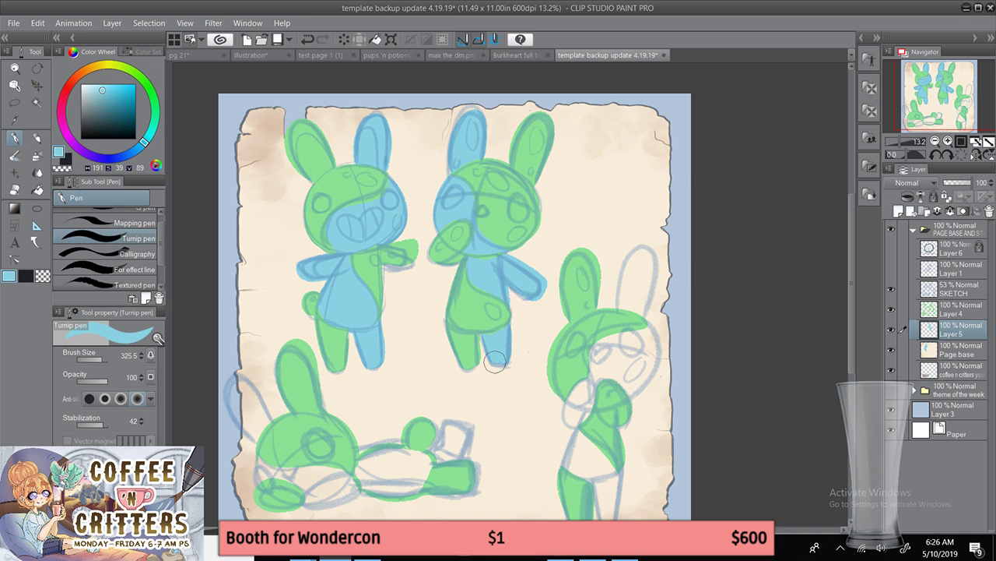
left_click(148, 52)
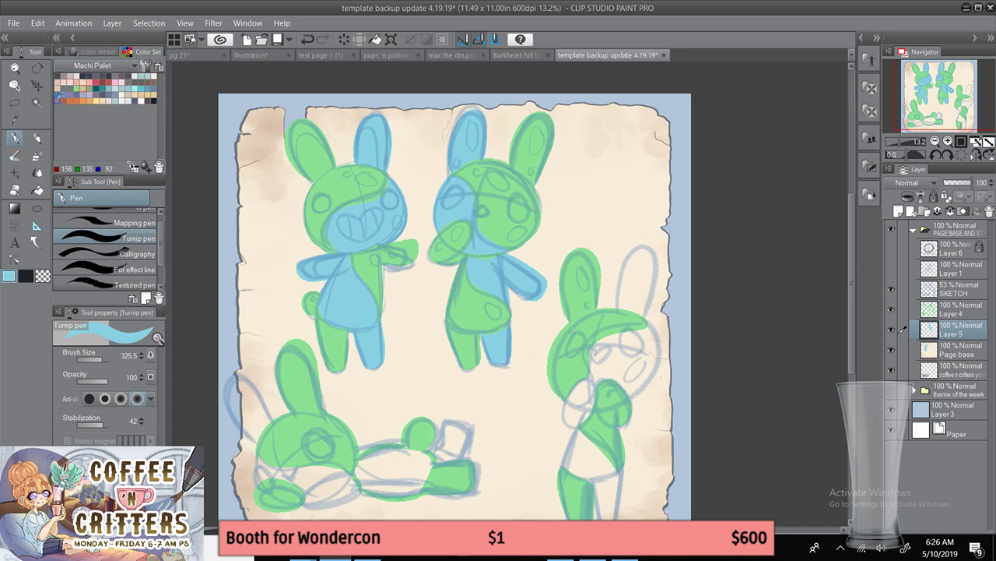
left_click(15, 117)
left_click(114, 66)
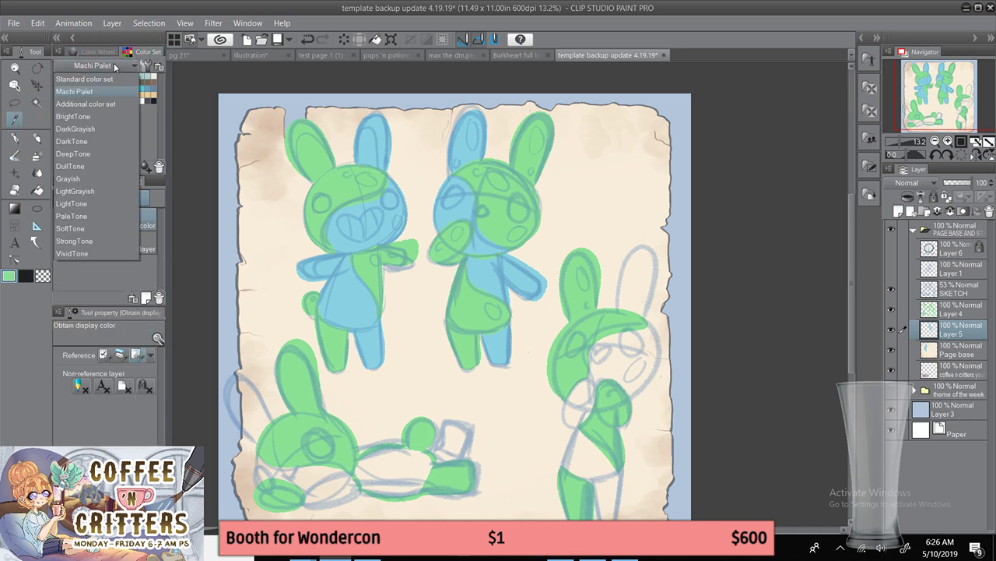
left_click(196, 82)
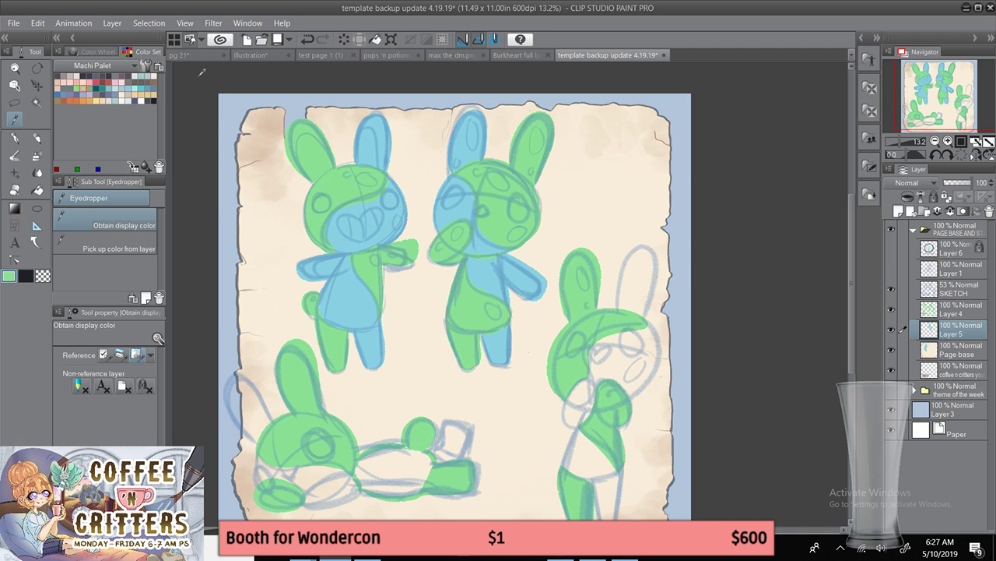
left_click(17, 137)
left_click(18, 114)
left_click(15, 138)
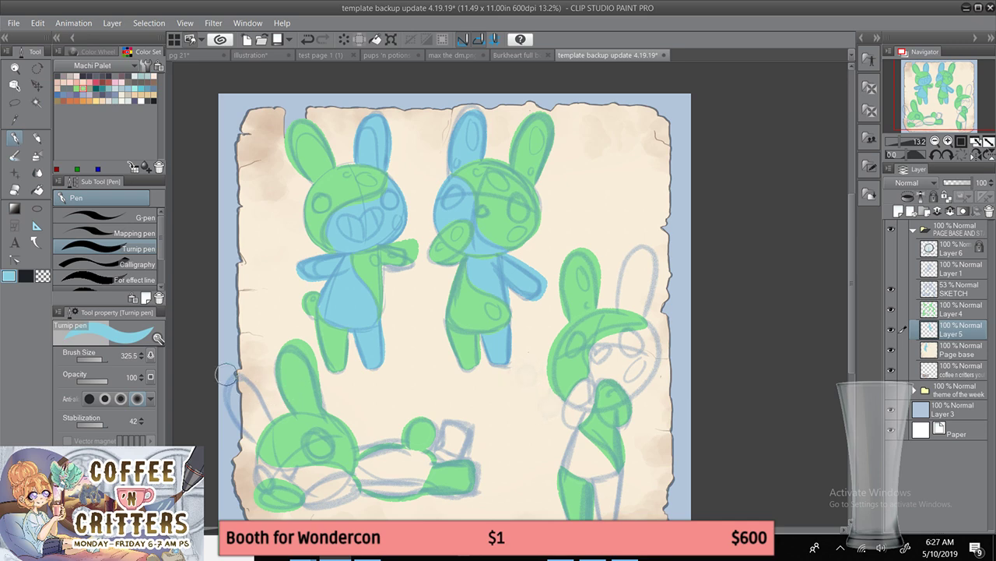
- Outline the lying bunny's uncolored ear, lower face, arm and raised foot in light blue with the Textured pen
scroll(161, 256, "down", 1)
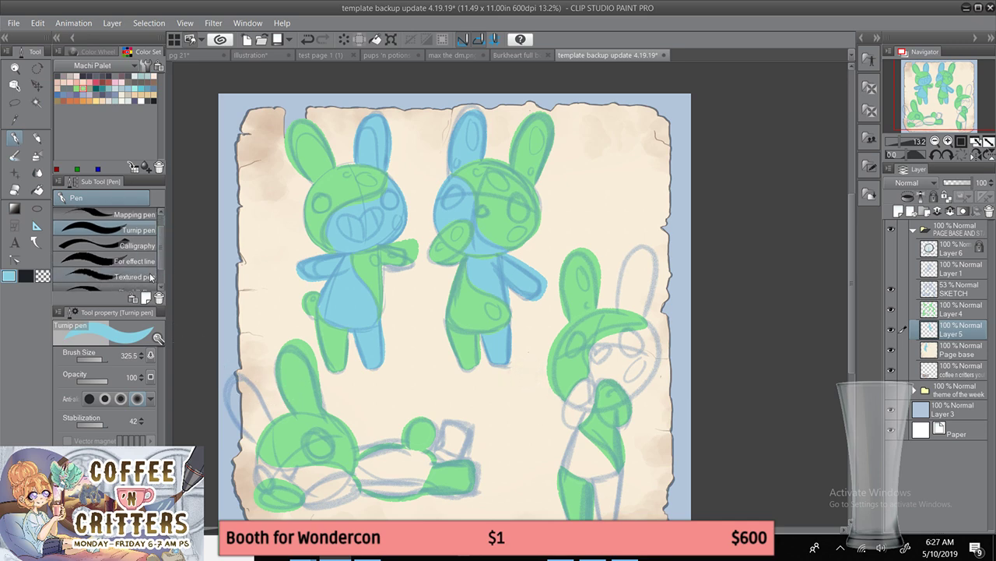
left_click(154, 274)
mouse_move(268, 420)
left_mouse_down()
mouse_move(245, 378)
mouse_move(226, 384)
mouse_move(252, 418)
left_mouse_up()
left_click_drag(258, 464, 255, 484)
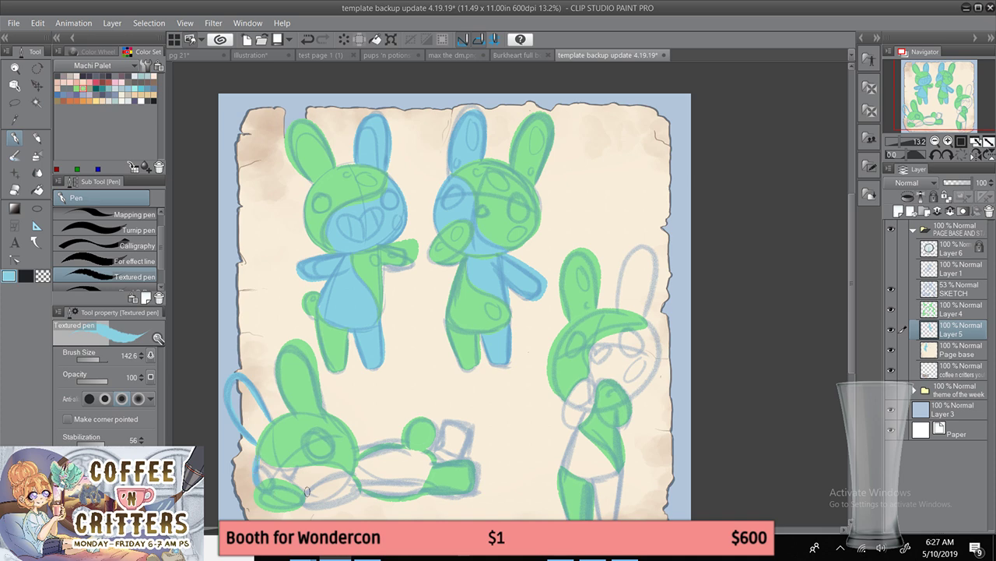
mouse_move(343, 472)
left_mouse_down()
mouse_move(317, 509)
mouse_move(353, 476)
left_mouse_up()
mouse_move(435, 447)
left_mouse_down()
mouse_move(440, 420)
mouse_move(473, 434)
mouse_move(461, 466)
left_mouse_up()
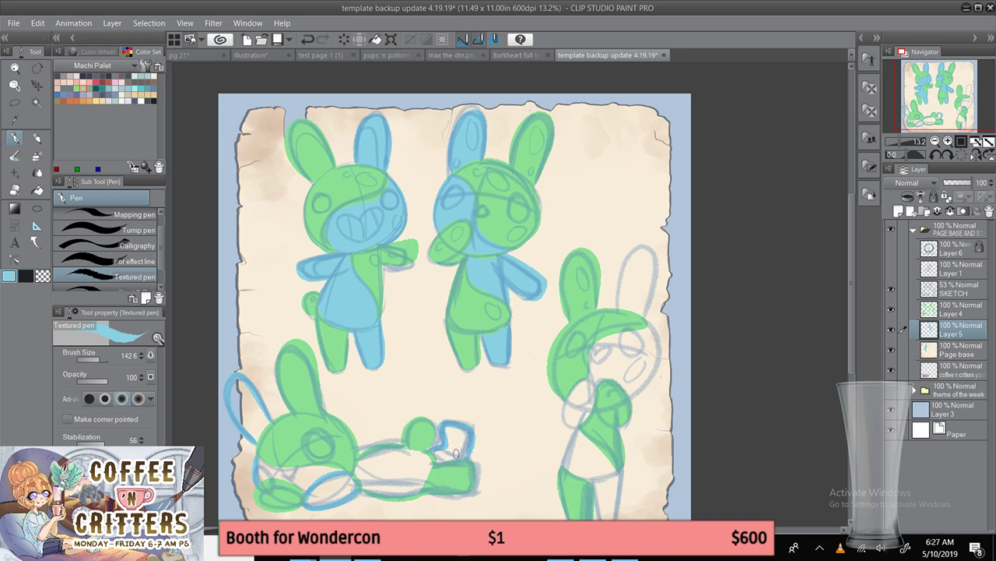
- Fill the lying bunny's outlined ear, lower face, arm, belly and foot with light blue using the Turnip pen
left_click(137, 230)
mouse_move(241, 403)
left_mouse_down()
mouse_move(233, 381)
mouse_move(260, 427)
left_mouse_up()
mouse_move(271, 487)
left_mouse_down()
mouse_move(265, 463)
mouse_move(285, 477)
mouse_move(340, 461)
mouse_move(339, 476)
mouse_move(325, 469)
mouse_move(353, 469)
mouse_move(316, 497)
mouse_move(406, 449)
mouse_move(310, 484)
mouse_move(451, 442)
mouse_move(365, 470)
mouse_move(381, 457)
mouse_move(433, 463)
mouse_move(416, 460)
mouse_move(421, 485)
mouse_move(375, 474)
mouse_move(383, 488)
mouse_move(424, 470)
mouse_move(380, 475)
mouse_move(459, 452)
mouse_move(456, 435)
mouse_move(458, 463)
mouse_move(464, 435)
mouse_move(457, 460)
mouse_move(426, 451)
left_mouse_up()
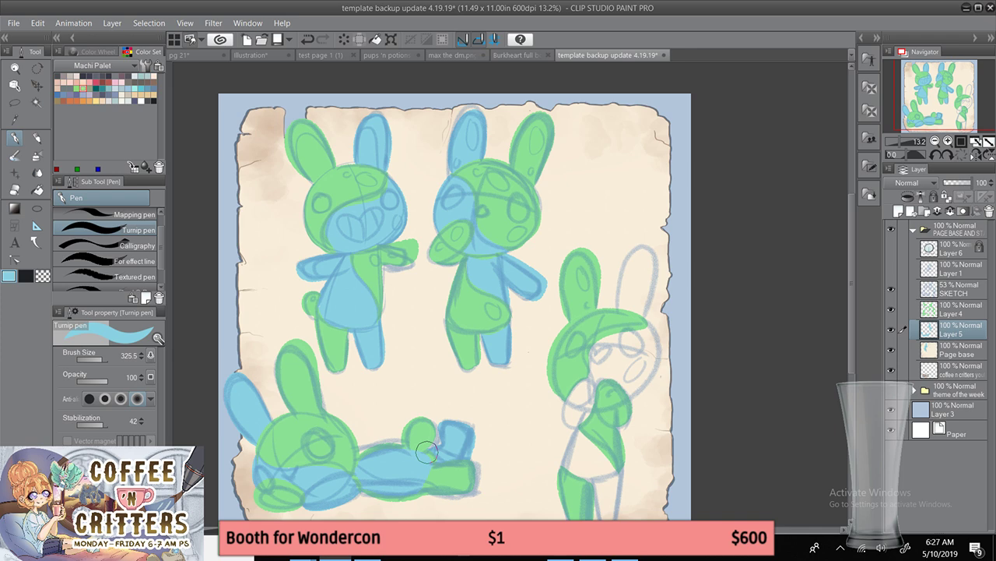
- Outline the lower-right bunny's uncolored ear, face, arm, torso and leg in light blue with the Textured pen, redrawing the face edge
left_click_drag(427, 452, 394, 408)
left_click(116, 276)
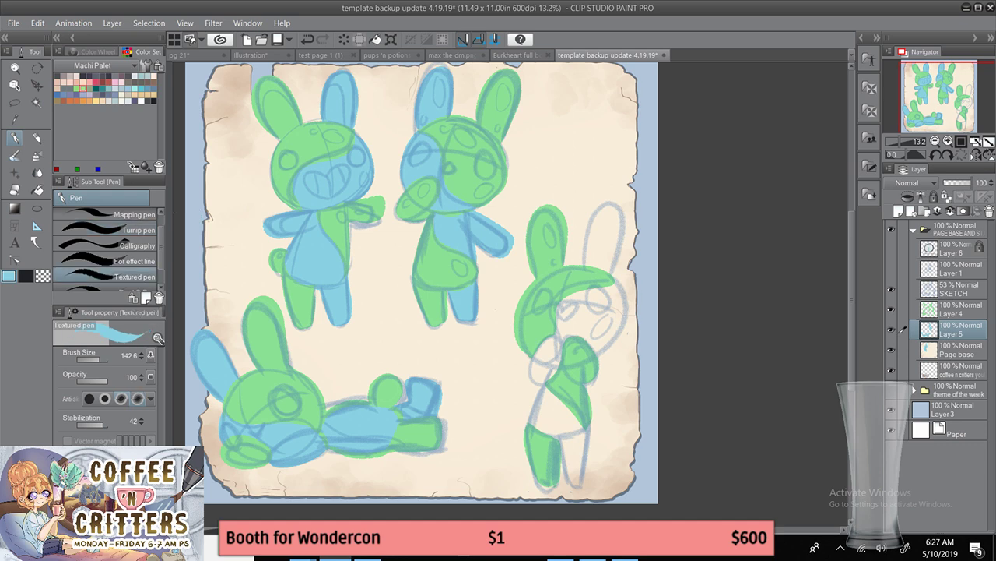
mouse_move(549, 336)
left_mouse_down()
mouse_move(533, 367)
mouse_move(556, 375)
left_mouse_up()
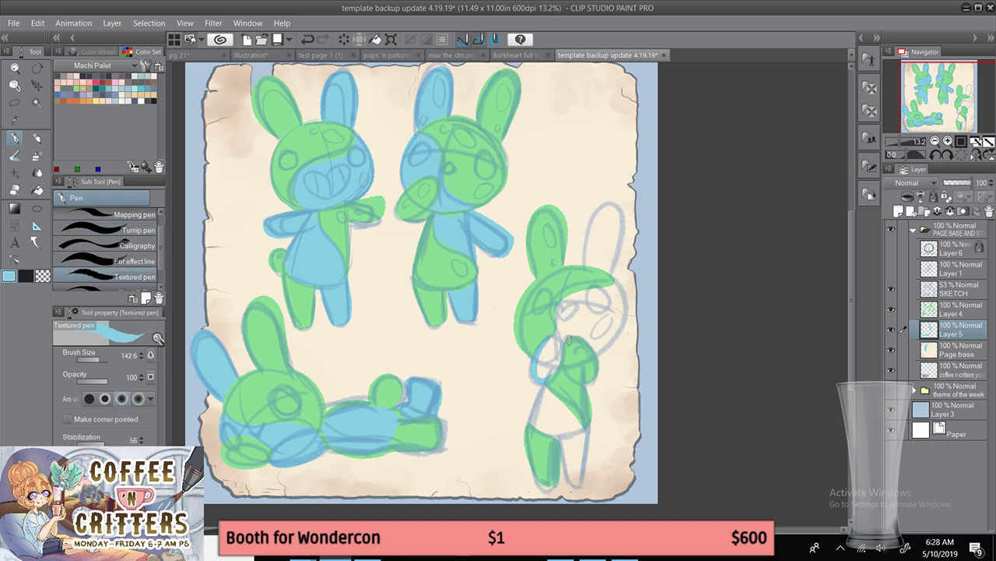
mouse_move(588, 265)
left_mouse_down()
mouse_move(594, 212)
mouse_move(620, 241)
mouse_move(597, 351)
left_mouse_up()
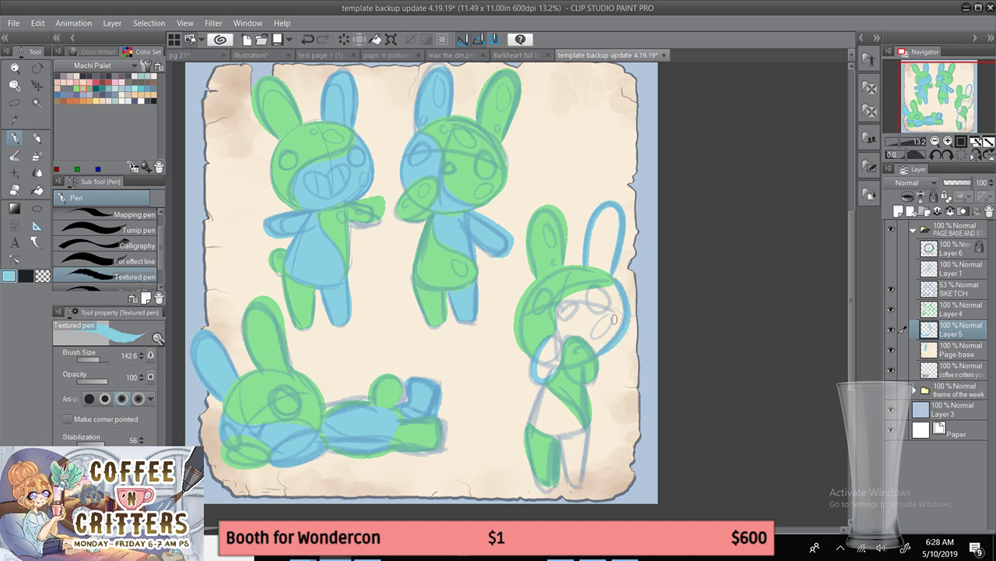
key("ctrl+z")
mouse_move(613, 278)
left_mouse_down()
mouse_move(621, 337)
mouse_move(595, 352)
left_mouse_up()
key("ctrl+z")
mouse_move(613, 277)
left_mouse_down()
mouse_move(624, 337)
mouse_move(592, 363)
left_mouse_up()
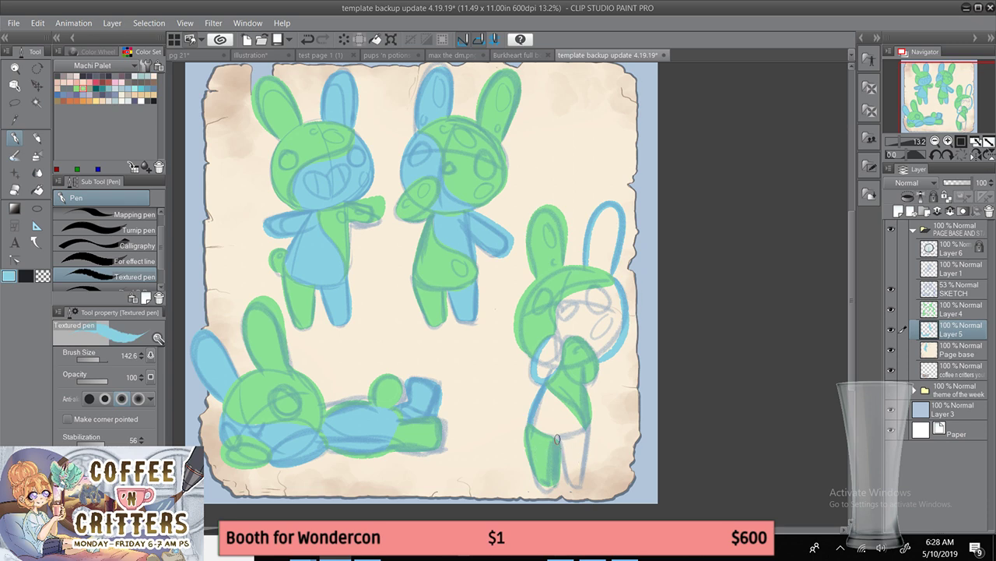
mouse_move(558, 432)
left_mouse_down()
mouse_move(568, 478)
mouse_move(580, 487)
mouse_move(585, 421)
left_mouse_up()
- Fill the lower-right bunny's face, arm, torso, ear and leg with light blue using the Turnip pen
left_click(134, 230)
mouse_move(555, 346)
left_mouse_down()
mouse_move(548, 372)
mouse_move(580, 286)
mouse_move(588, 342)
mouse_move(608, 295)
mouse_move(611, 332)
mouse_move(615, 293)
mouse_move(598, 349)
mouse_move(606, 345)
mouse_move(563, 397)
mouse_move(556, 388)
mouse_move(539, 422)
mouse_move(565, 413)
left_mouse_up()
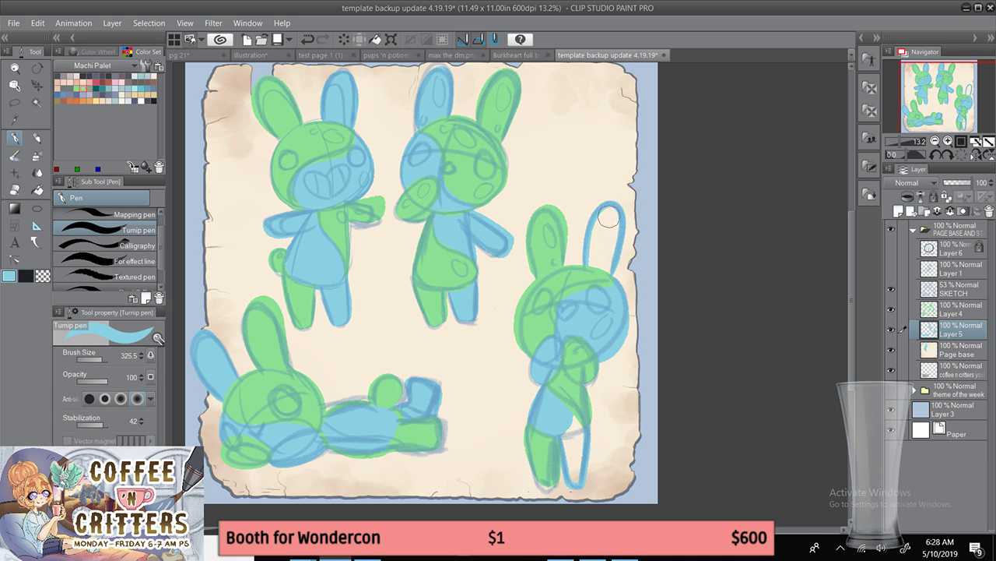
mouse_move(609, 217)
left_mouse_down()
mouse_move(594, 290)
mouse_move(615, 229)
left_mouse_up()
mouse_move(577, 425)
left_mouse_down()
mouse_move(570, 412)
mouse_move(574, 472)
left_mouse_up()
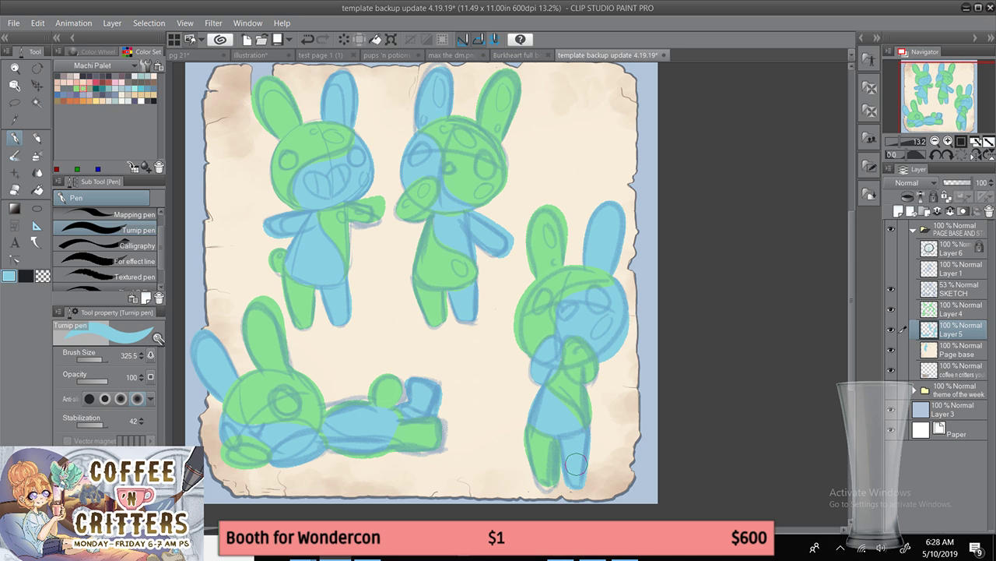
- Try recoloring the lower-right bunny's blue areas light pink (H 329, S 24, V 90) with the Fill tool, and undo it
left_click(21, 119)
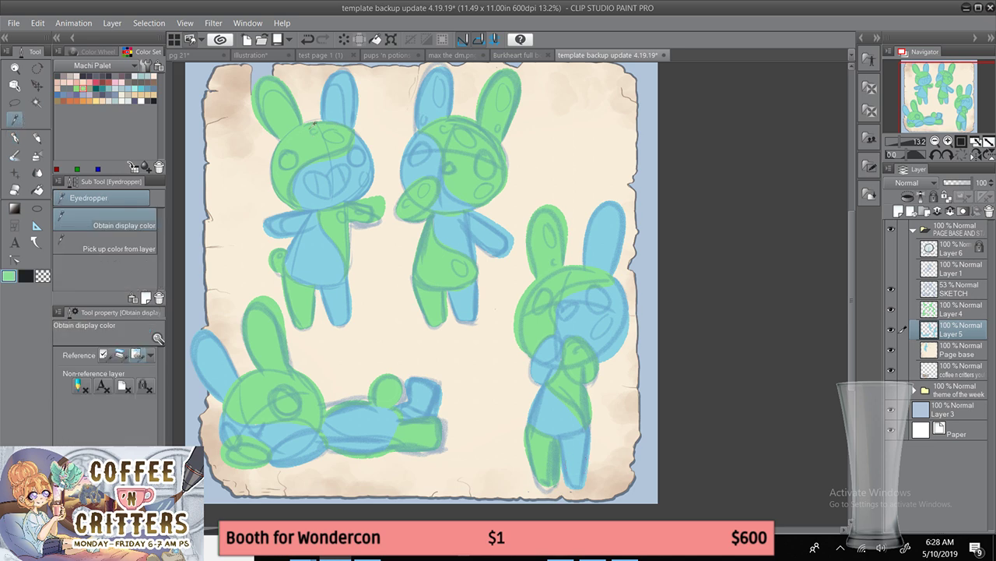
left_click(97, 51)
left_click(71, 136)
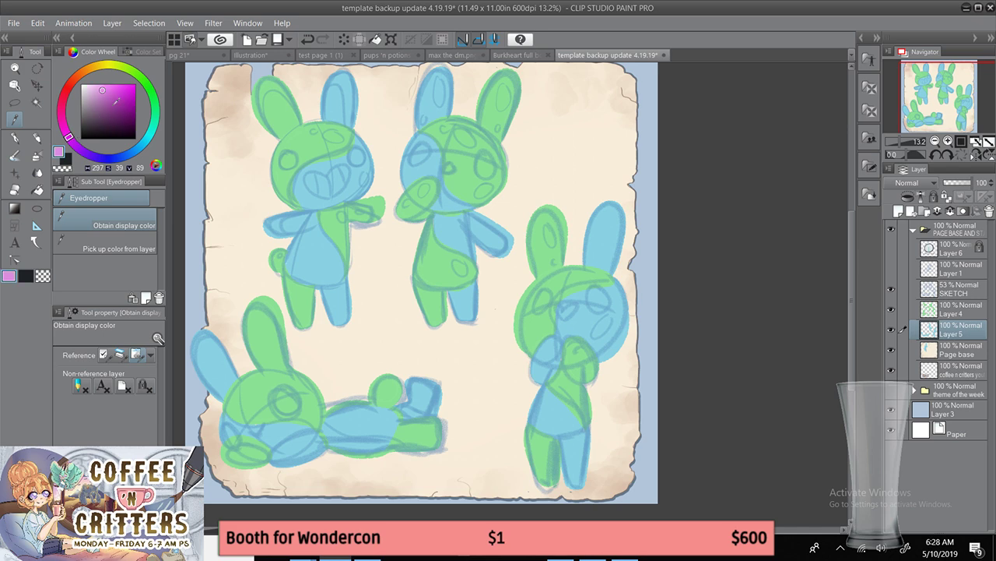
left_click_drag(102, 90, 94, 89)
left_click_drag(75, 138, 62, 111)
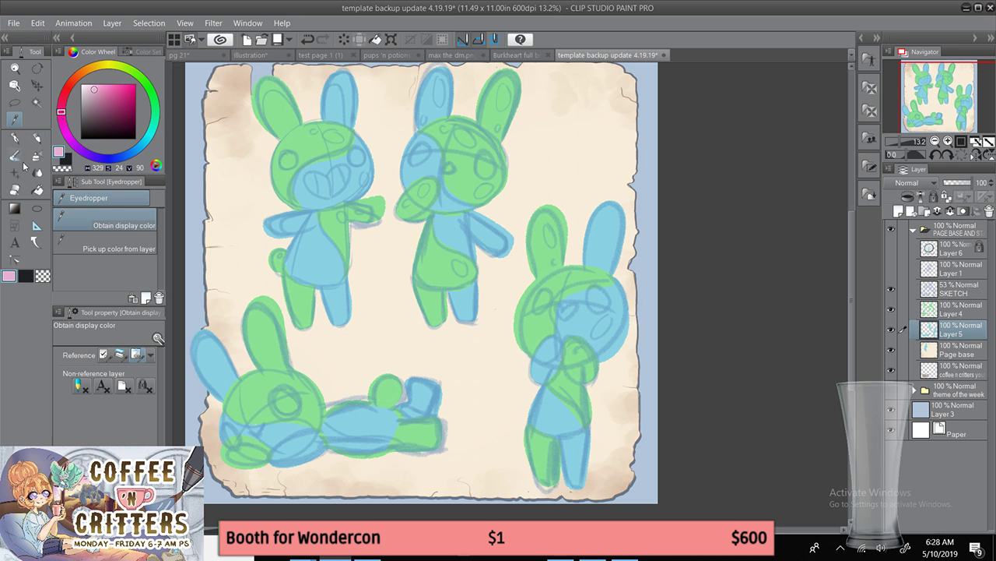
left_click(36, 190)
left_click(562, 410)
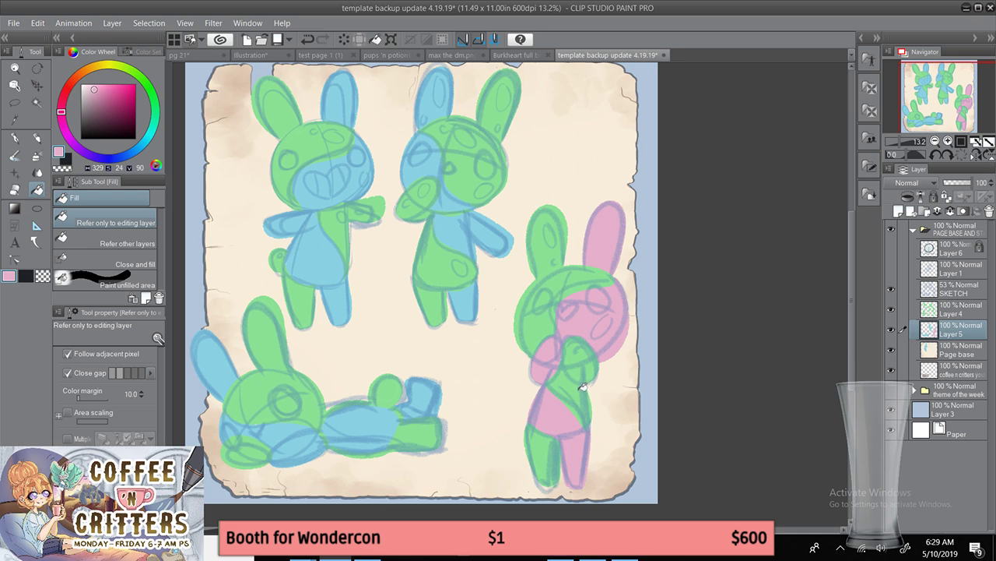
key("ctrl+z")
- Fill the blue areas of the lower-right, lying and second standing bunnies with light yellow-orange from the Machi Palet color set
left_click(147, 52)
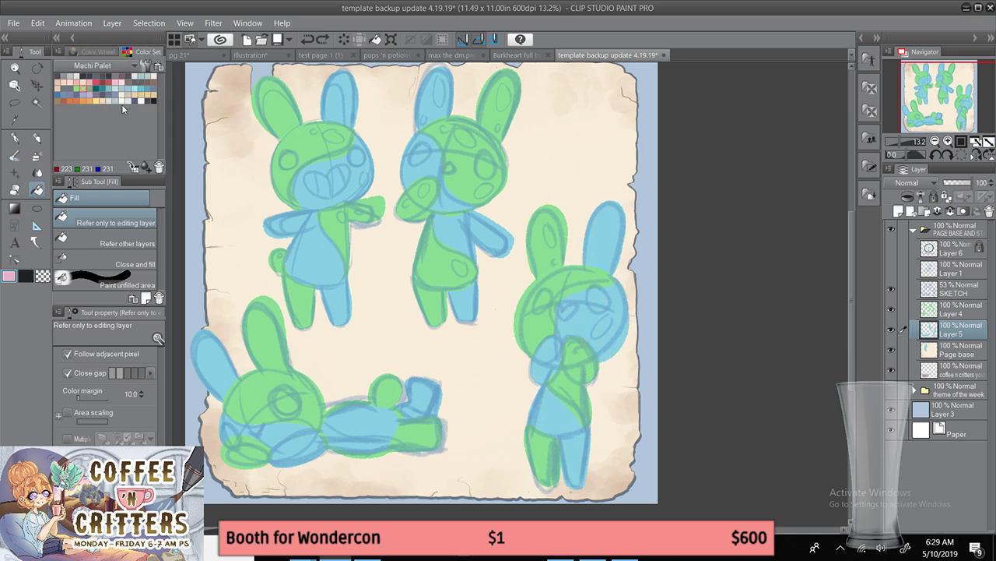
left_click(95, 100)
left_click(611, 248)
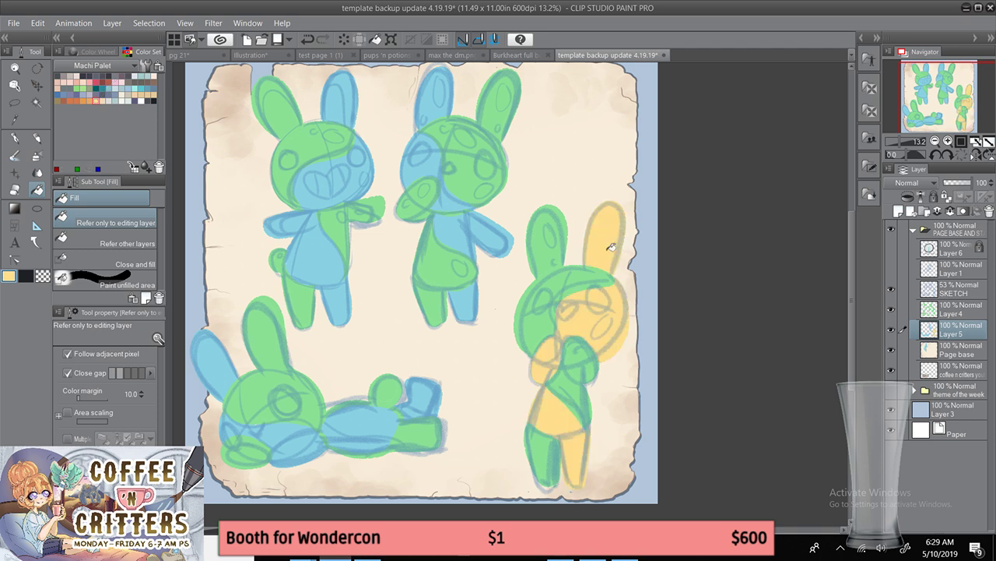
left_click(223, 362)
left_click(318, 446)
left_click(413, 410)
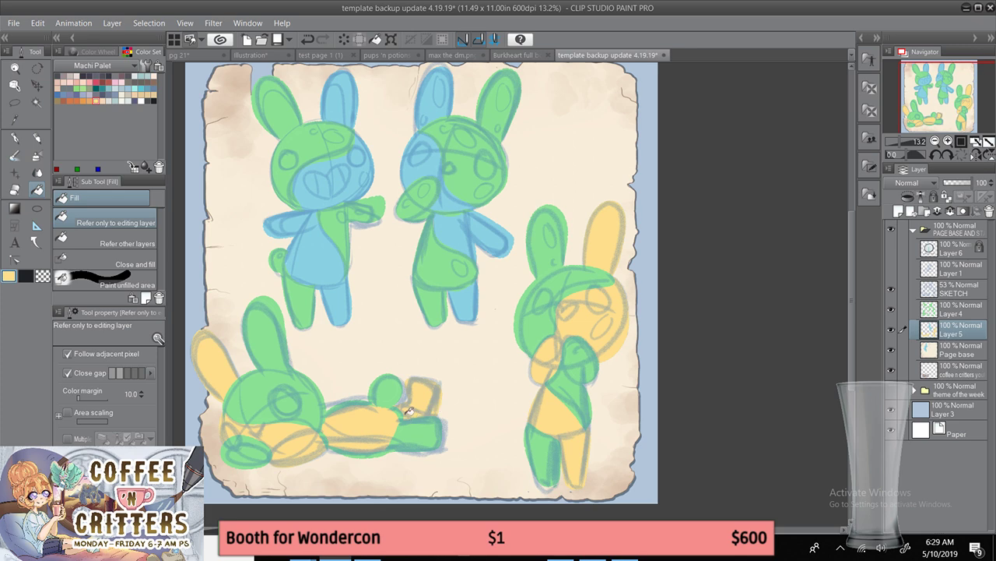
left_click(446, 168)
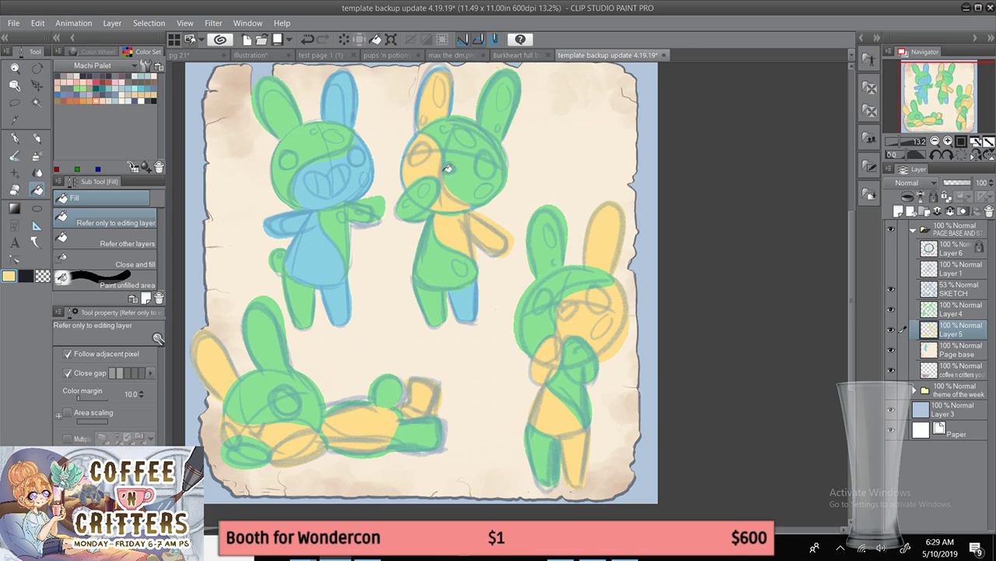
left_click(470, 303)
- Auto-select the first bunny's blue areas on the Page base layer and copy and paste them onto a separate layer
left_click(891, 351)
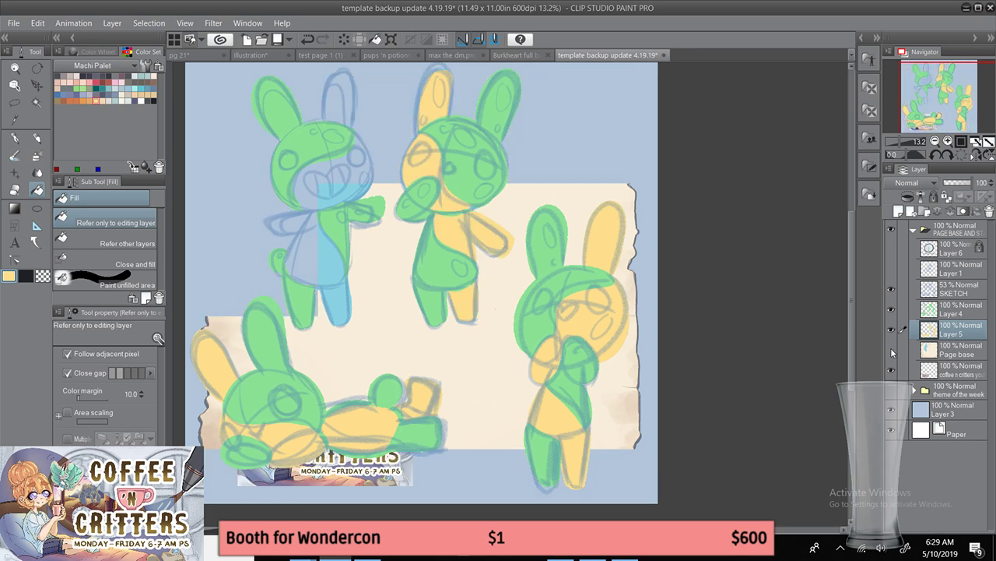
left_click(891, 351)
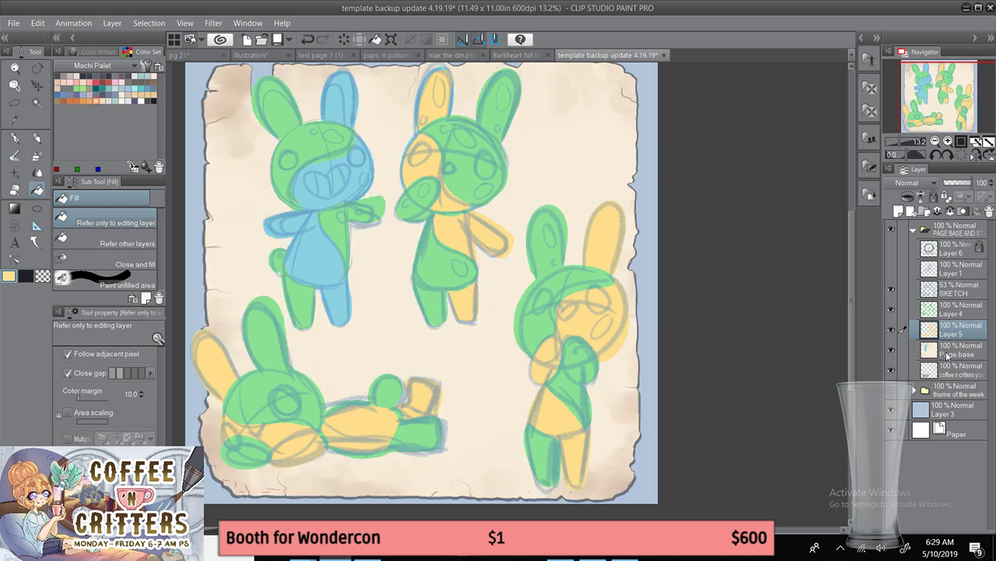
left_click(945, 357)
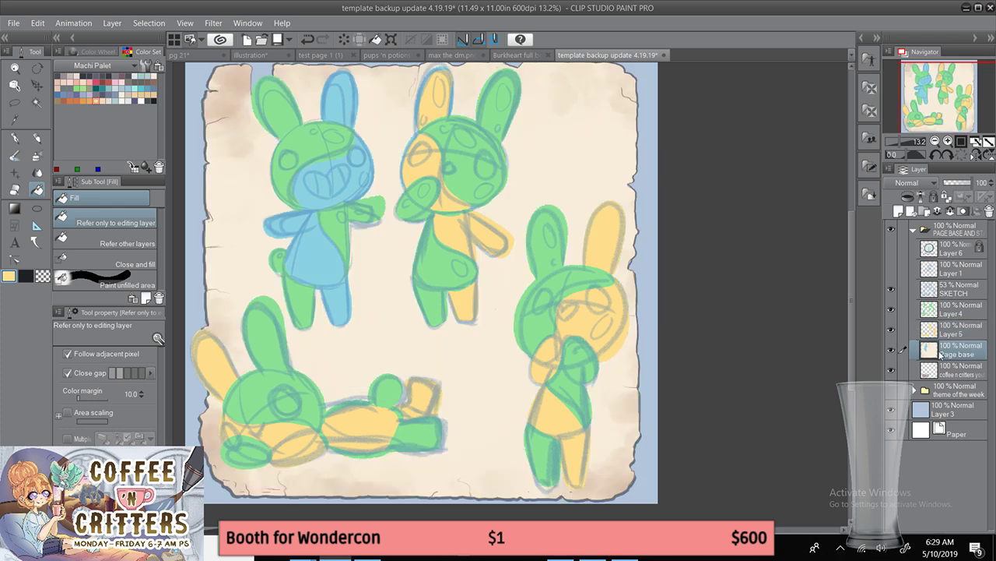
key("w")
left_click(341, 189)
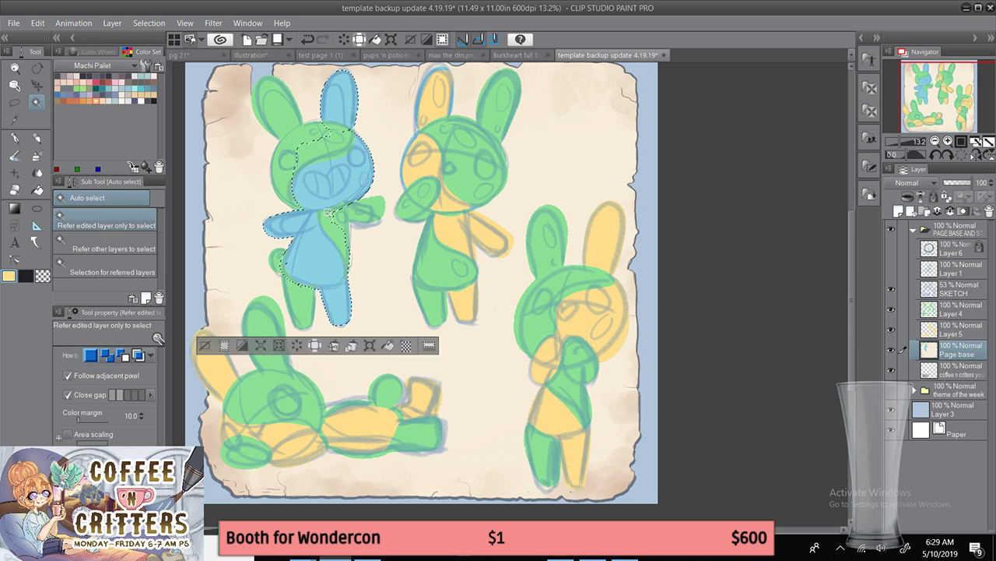
key("ctrl+c")
key("ctrl+v")
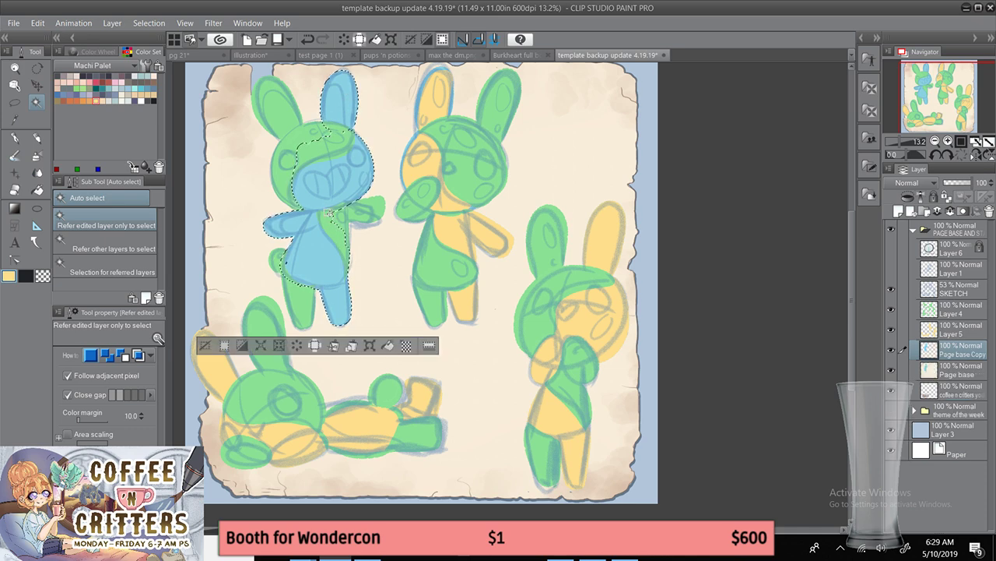
- Fill the selected blue areas on the Page base Copy layer with the light yellow-orange and clear the selection
left_click(953, 375)
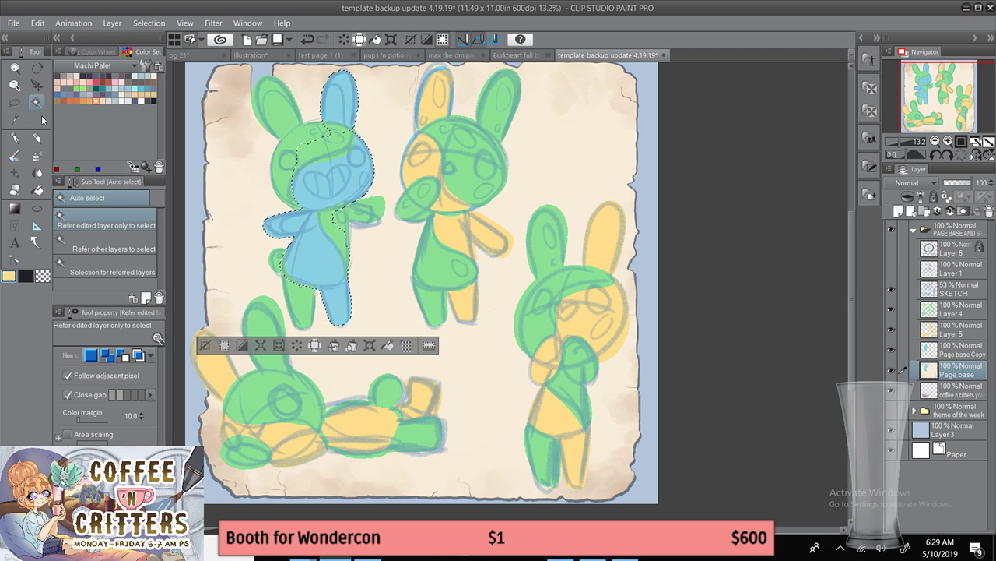
left_click(957, 354)
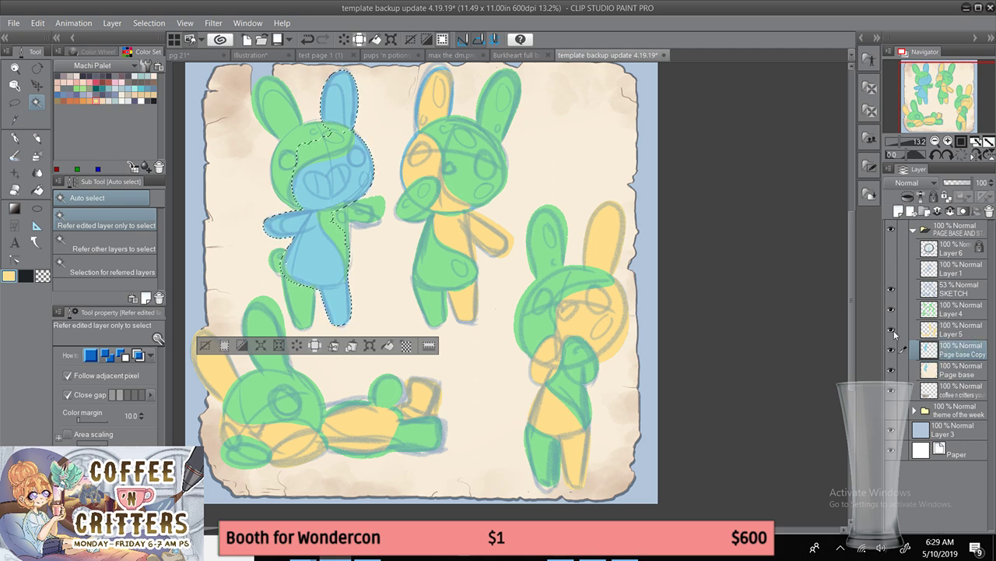
left_click(387, 346)
left_click(443, 39)
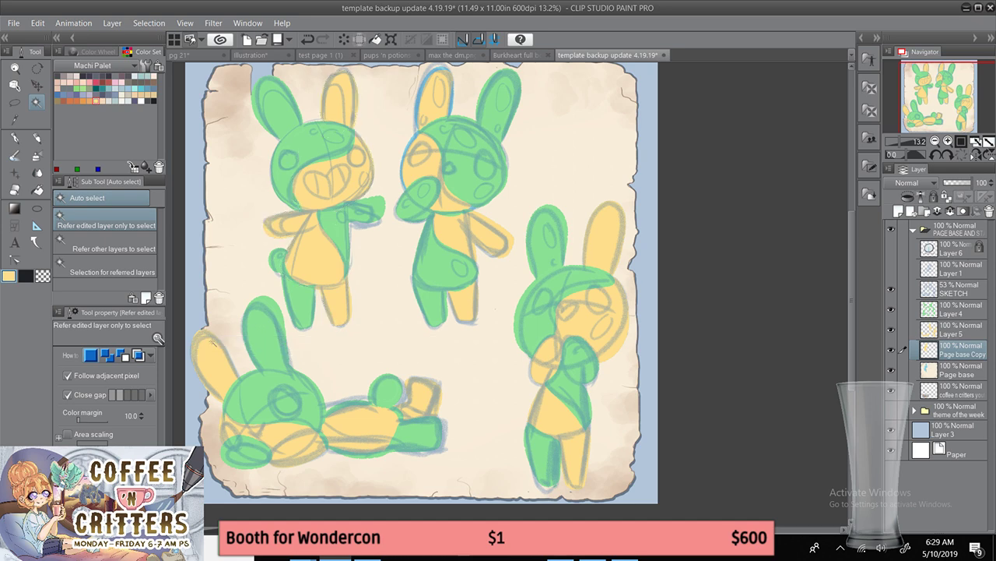
- Check the bunnies with the Page base layer briefly hidden, restore it, and hide the SKETCH layer
left_click(892, 372)
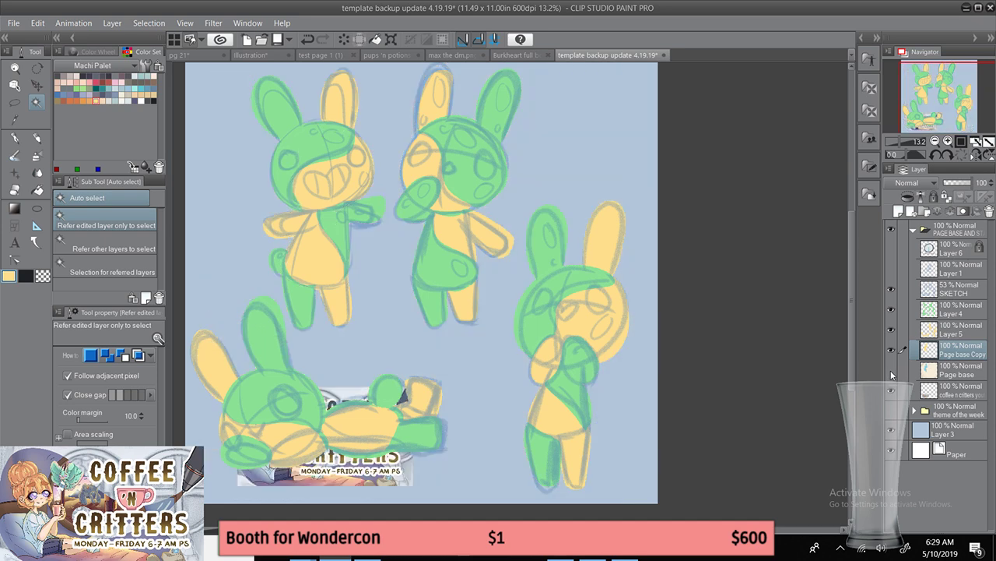
left_click(892, 372)
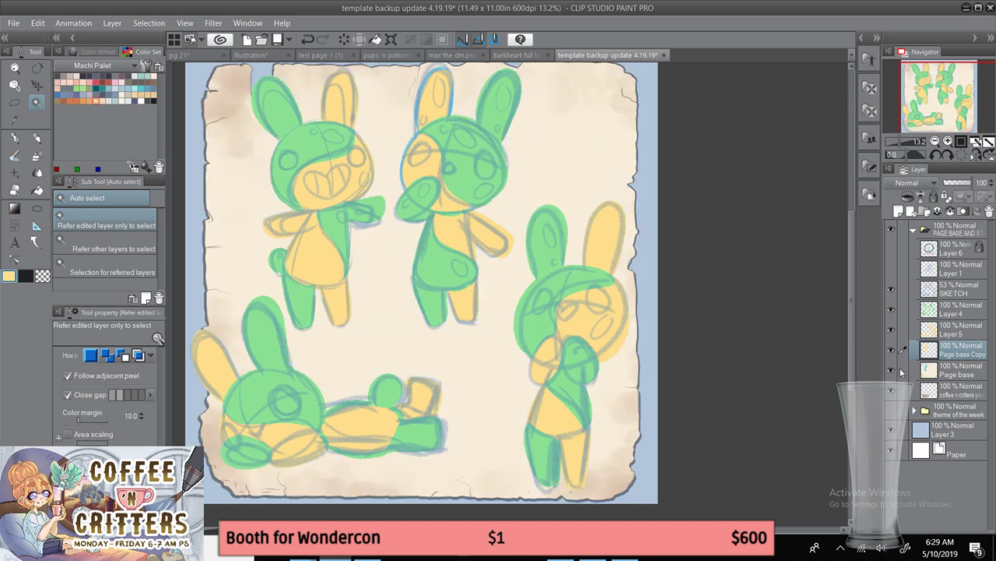
left_click(892, 289)
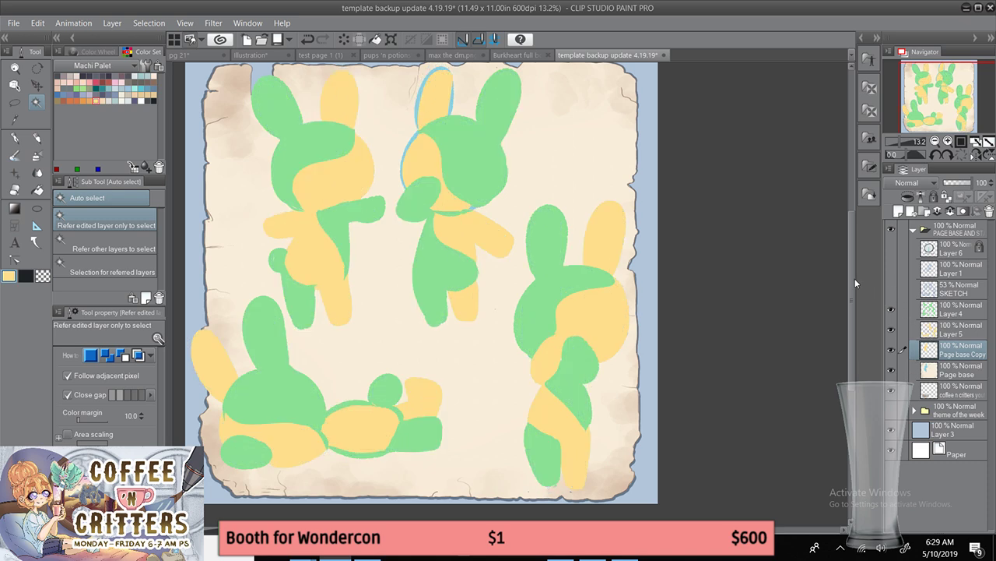
left_click(23, 119)
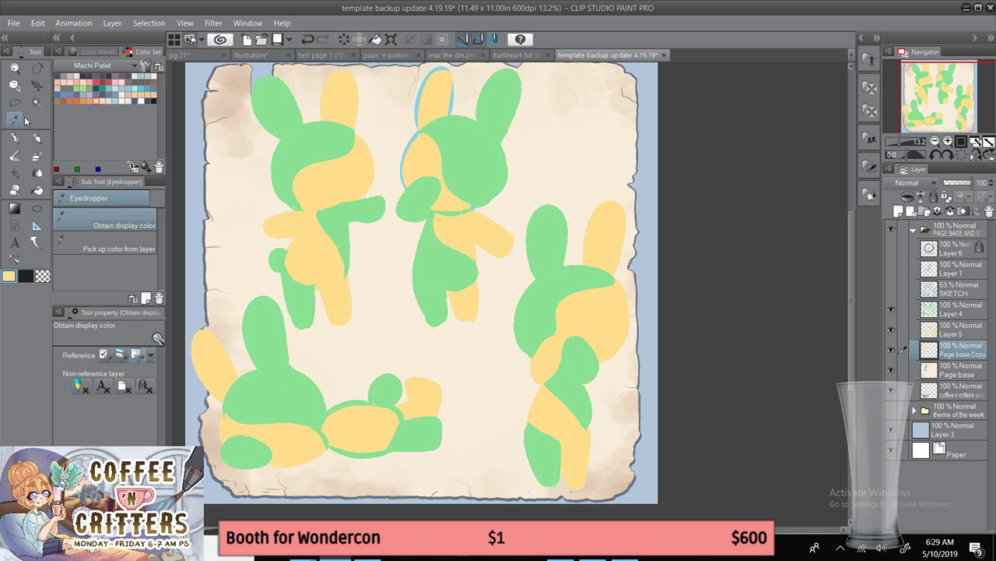
left_click(424, 84)
key("g")
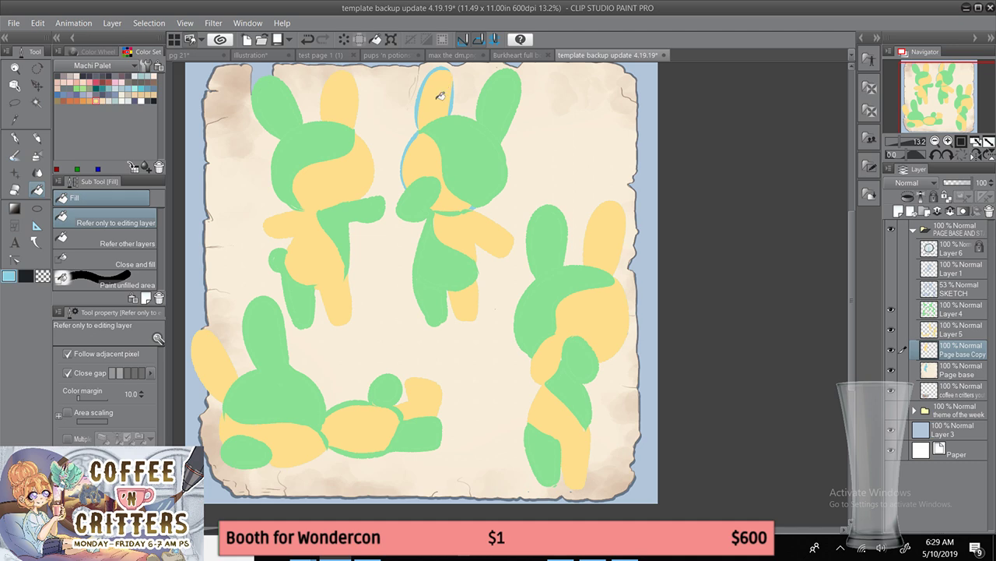
left_click(439, 98)
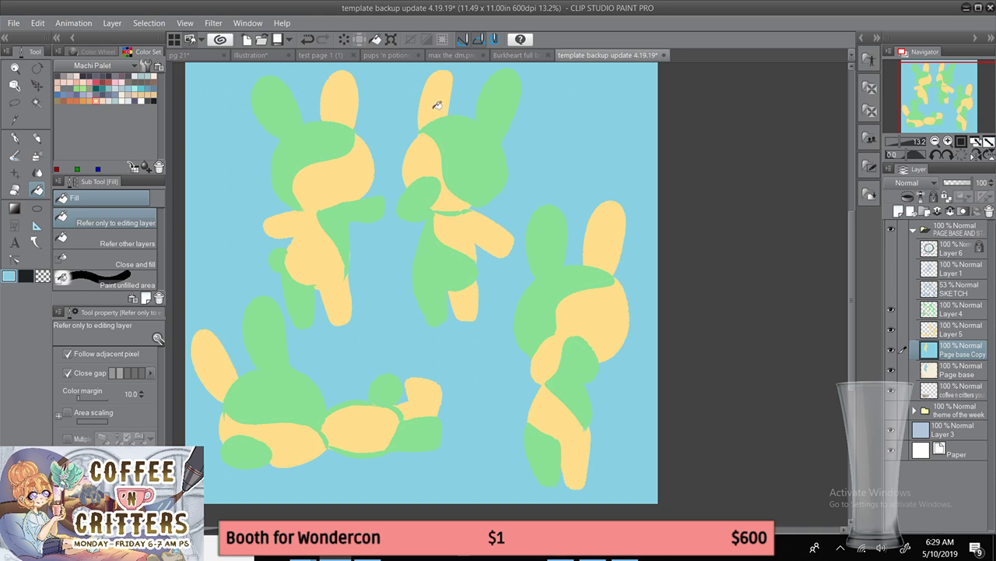
key("ctrl+z")
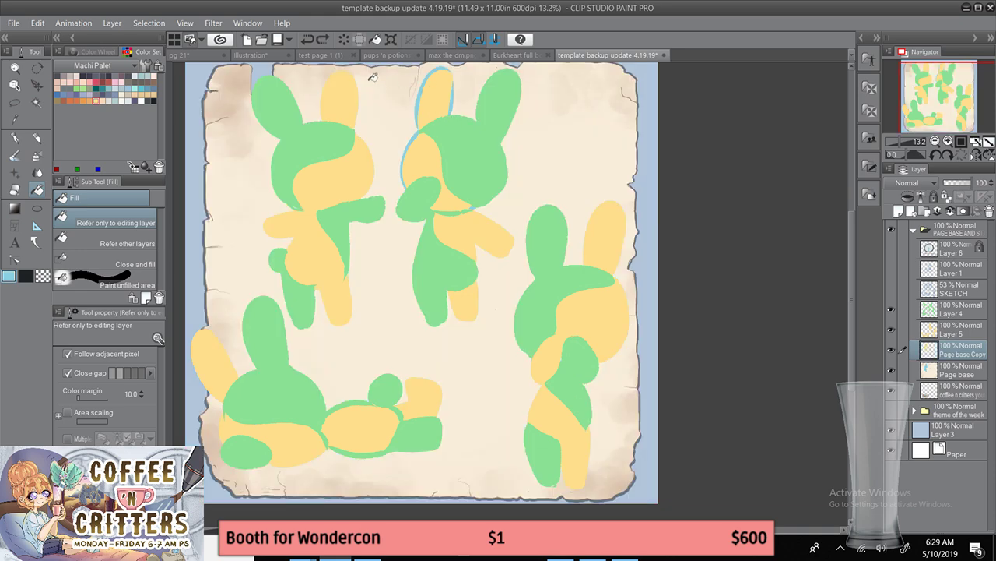
- Sample the second bunny's light yellow-orange and merge Layer 5 down into the Page base Copy layer
left_click(24, 119)
left_click(428, 148)
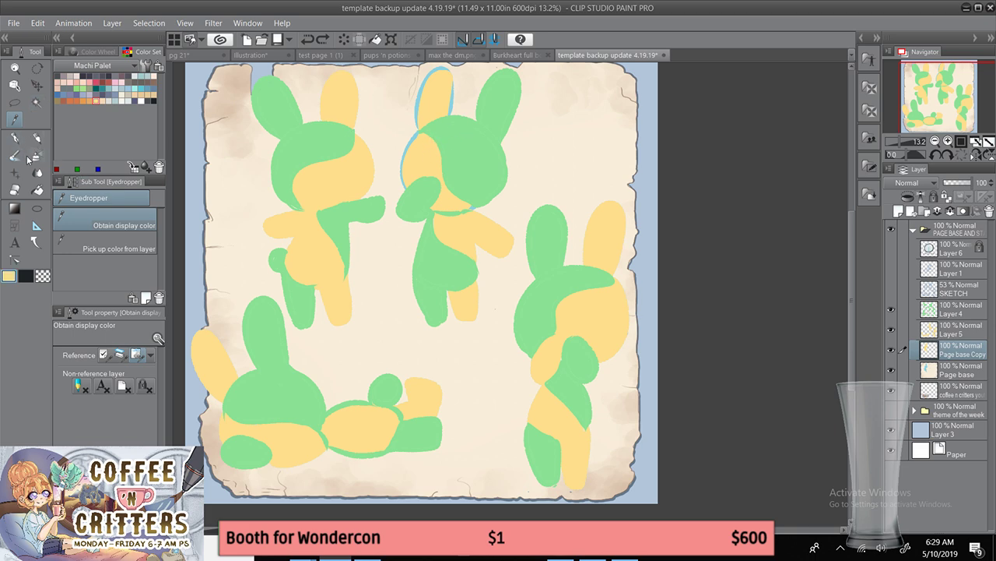
left_click(36, 190)
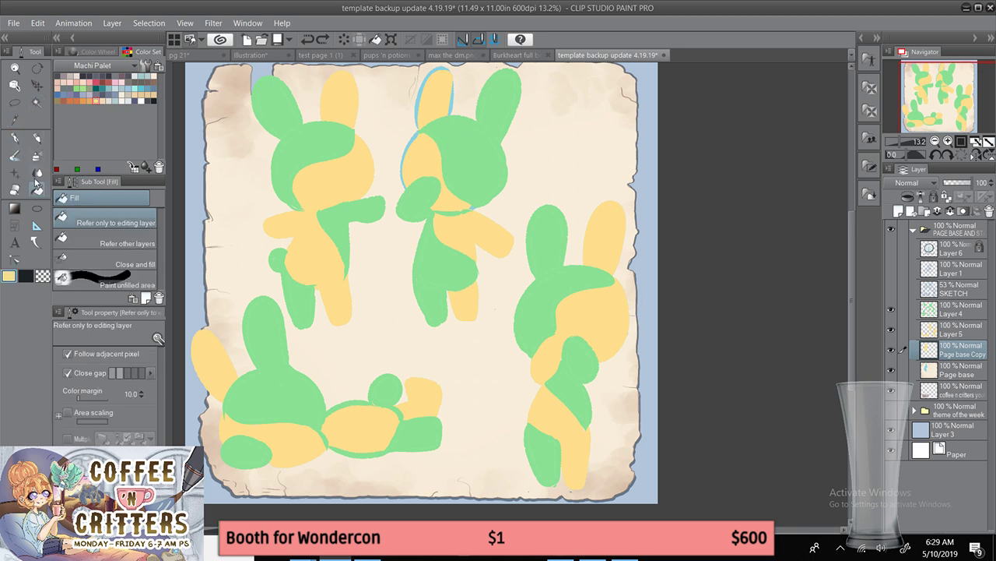
left_click(954, 335)
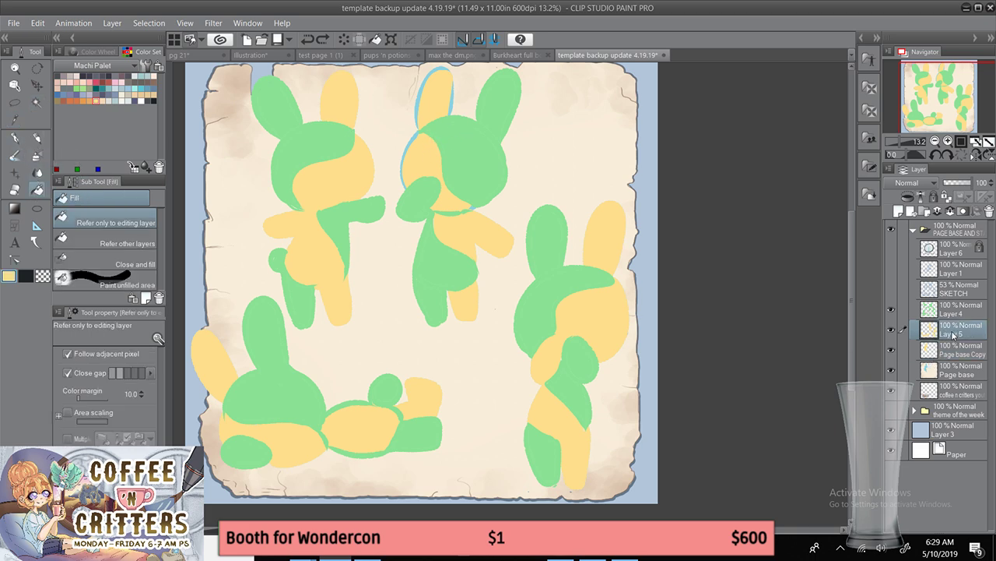
left_click(951, 212)
left_click(950, 212)
left_click(950, 212)
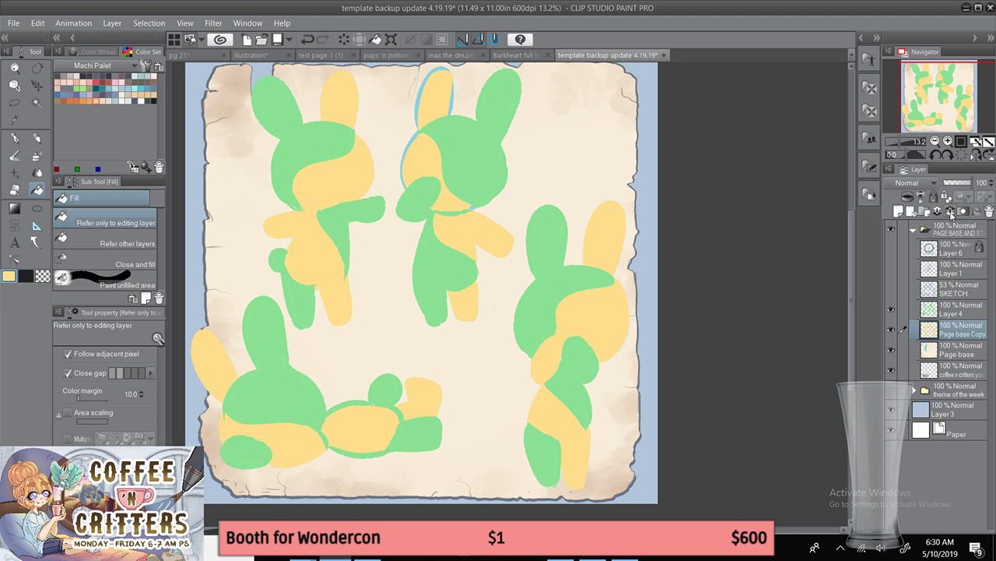
- Show the SKETCH layer and try to fill beside the second bunny's yellow ear with light yellow-orange
left_click(892, 289)
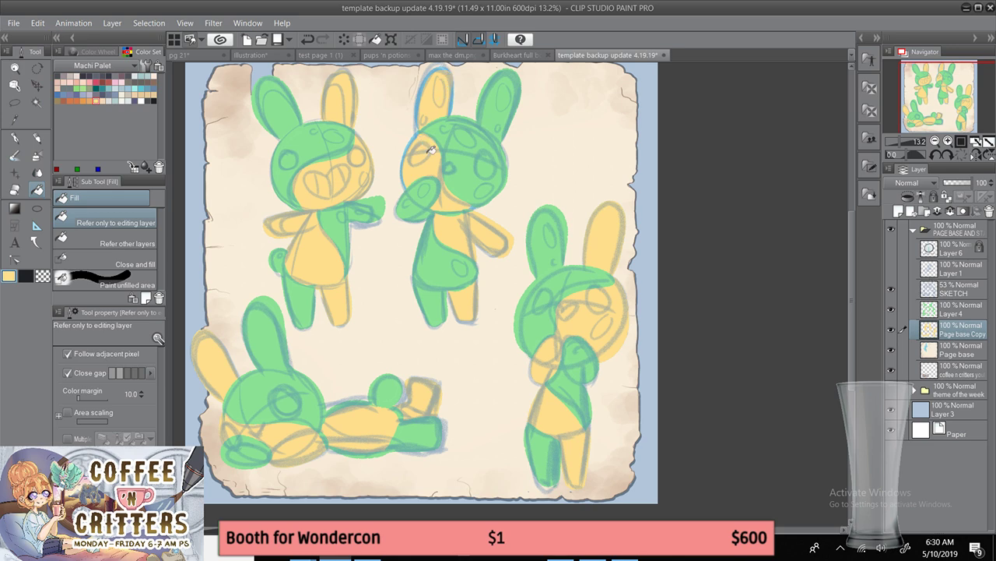
left_click(458, 101)
key("ctrl+z")
- Paint over the blue fringe along the second bunny's ear and head on the Page base layer with the Turnip pen in parchment cream
left_click(949, 311)
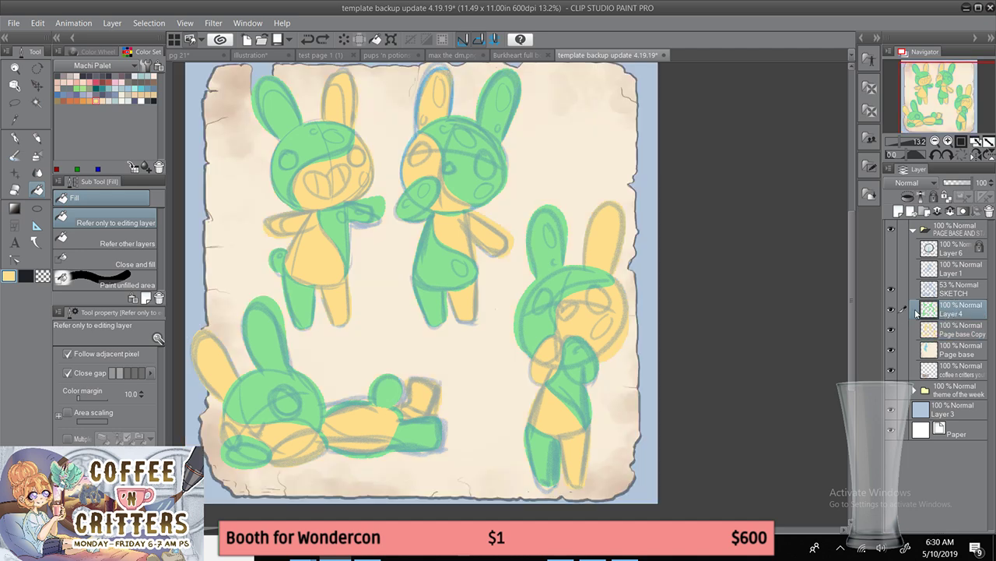
left_click(892, 350)
left_click(892, 349)
left_click(948, 355)
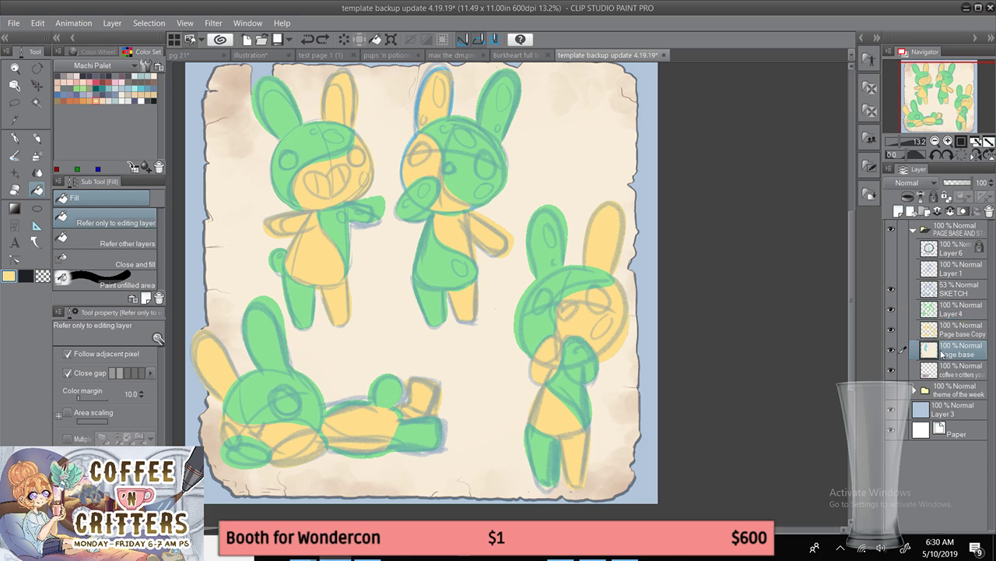
left_click(15, 190)
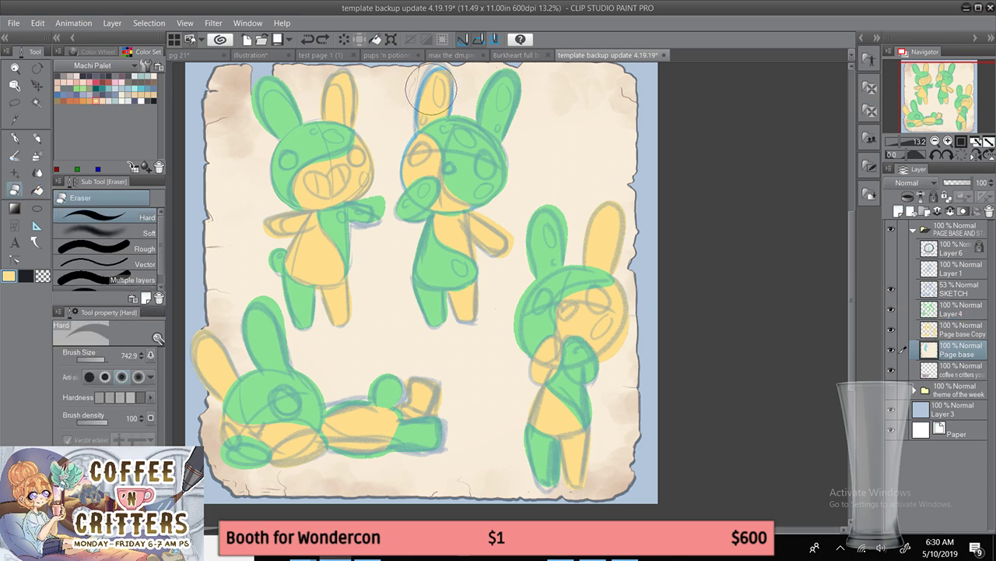
left_click(14, 138)
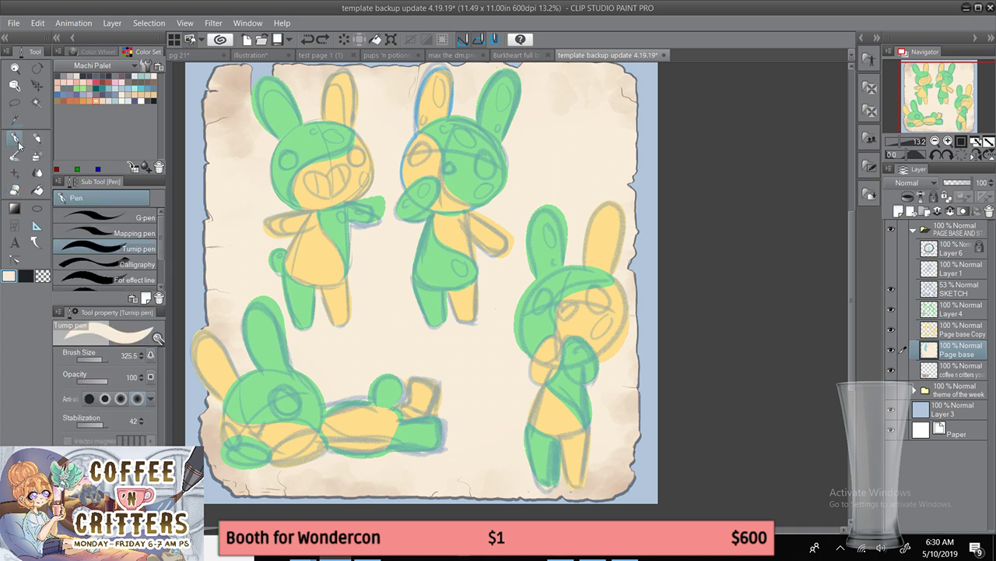
mouse_move(433, 81)
left_mouse_down()
mouse_move(420, 123)
mouse_move(423, 84)
mouse_move(420, 199)
left_mouse_up()
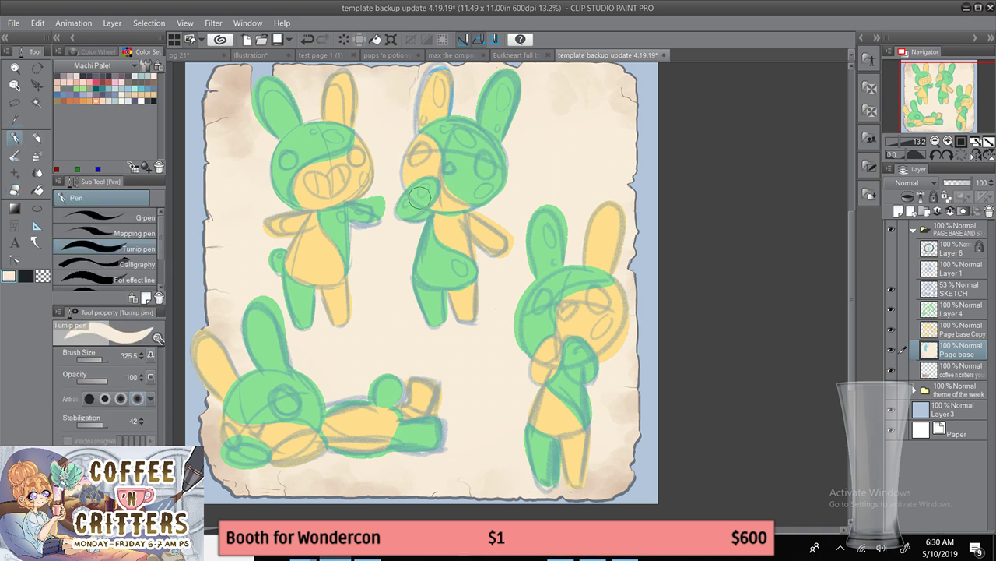
mouse_move(439, 75)
left_mouse_down()
mouse_move(451, 121)
mouse_move(447, 74)
left_mouse_up()
left_click(22, 119)
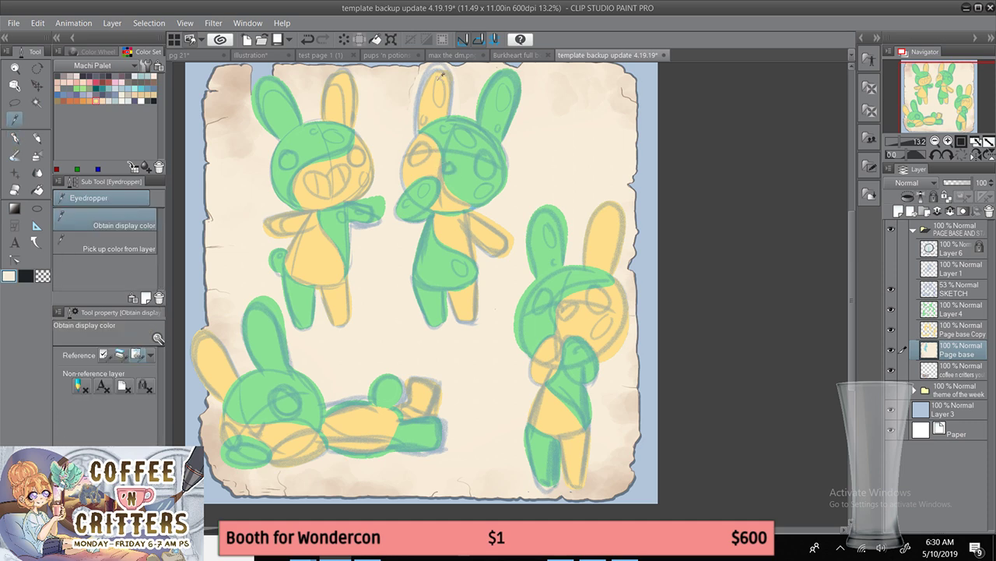
- Check the cleaned-up bunnies by briefly hiding Layer 4, the SKETCH layer and the Page base layer in turn
left_click(892, 308)
left_click(892, 309)
left_click(892, 288)
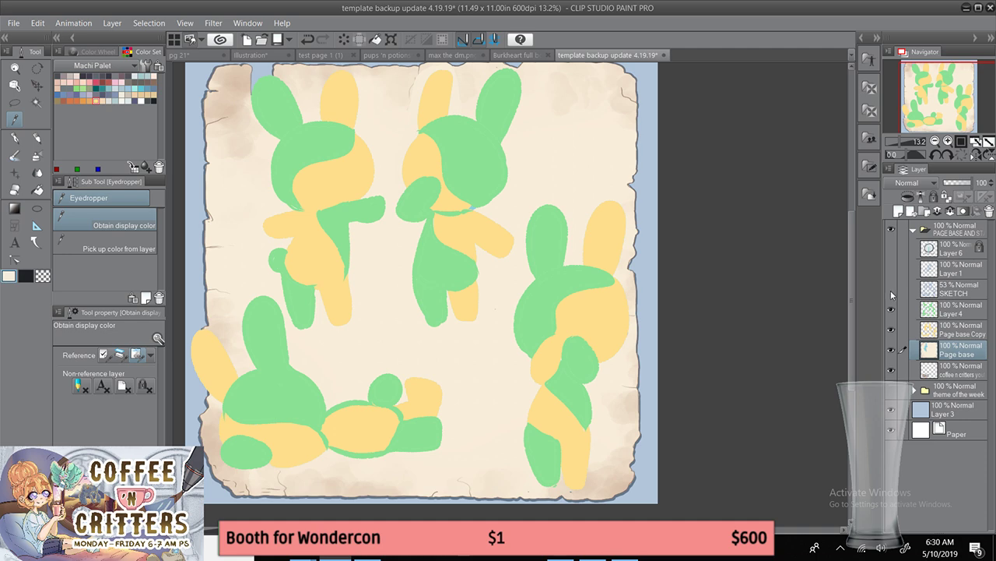
left_click(891, 289)
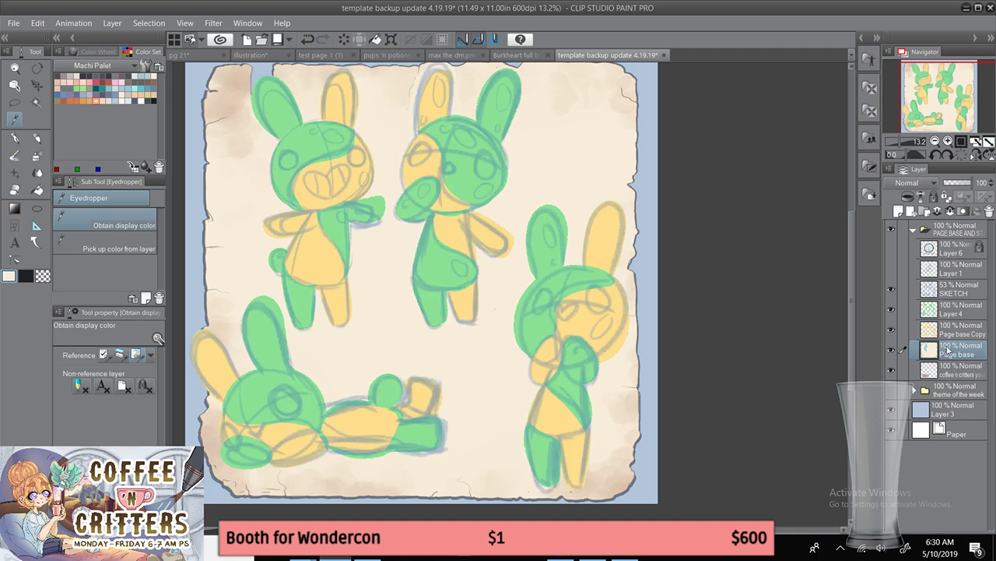
left_click(891, 351)
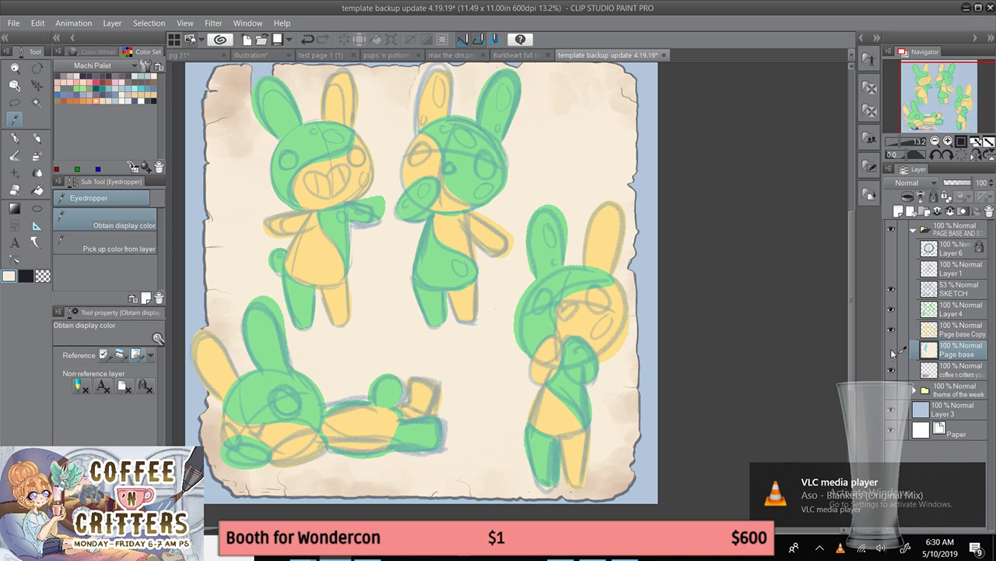
left_click(891, 350)
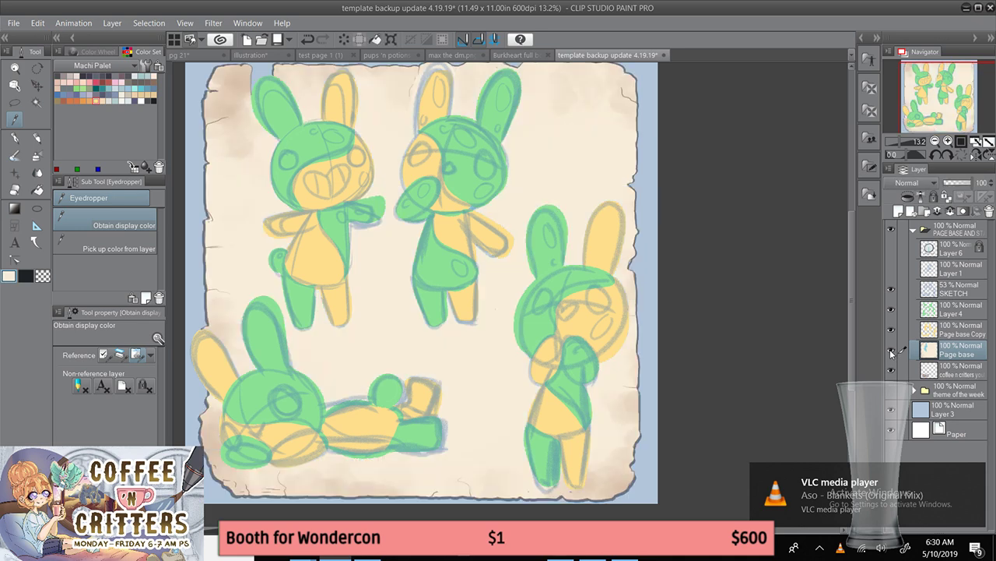
- Merge the green Layer 4 down into the Page base Copy layer and add a new layer above it
left_click(956, 318)
left_click(951, 212)
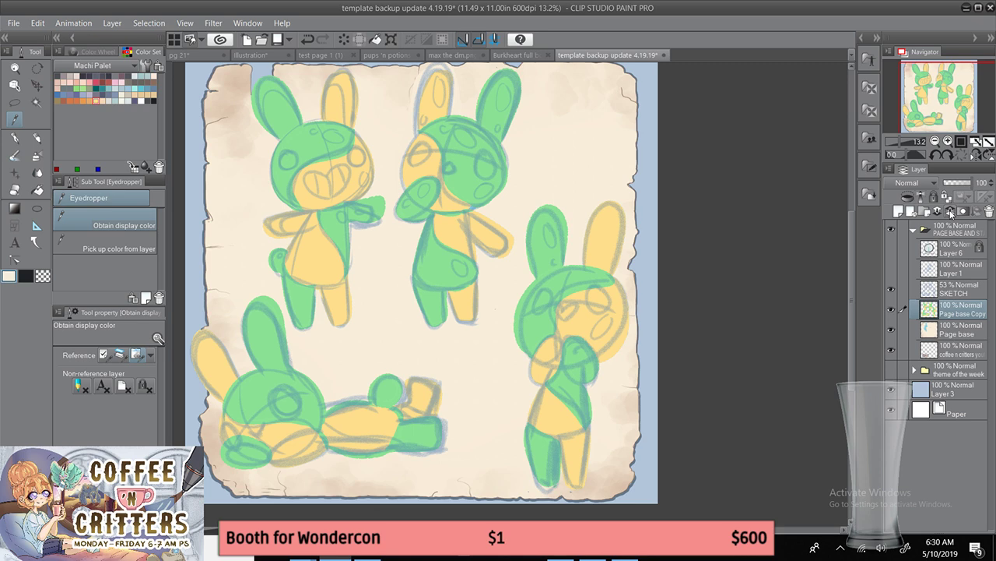
left_click(900, 213)
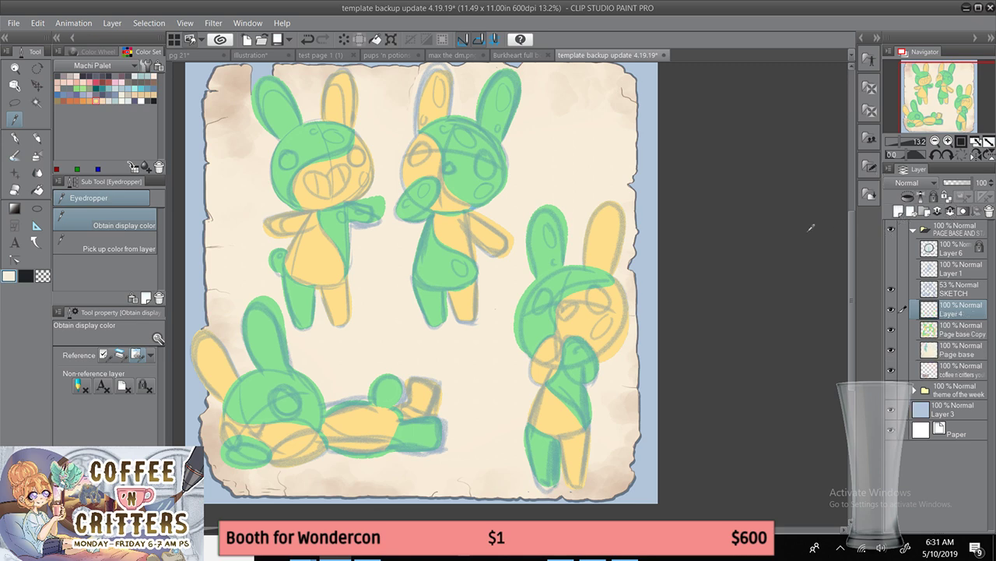
- Sample the bunny green, darken it to H 127, S 40, V 72, and merge the empty new layer down into Page base Copy
left_click(276, 115)
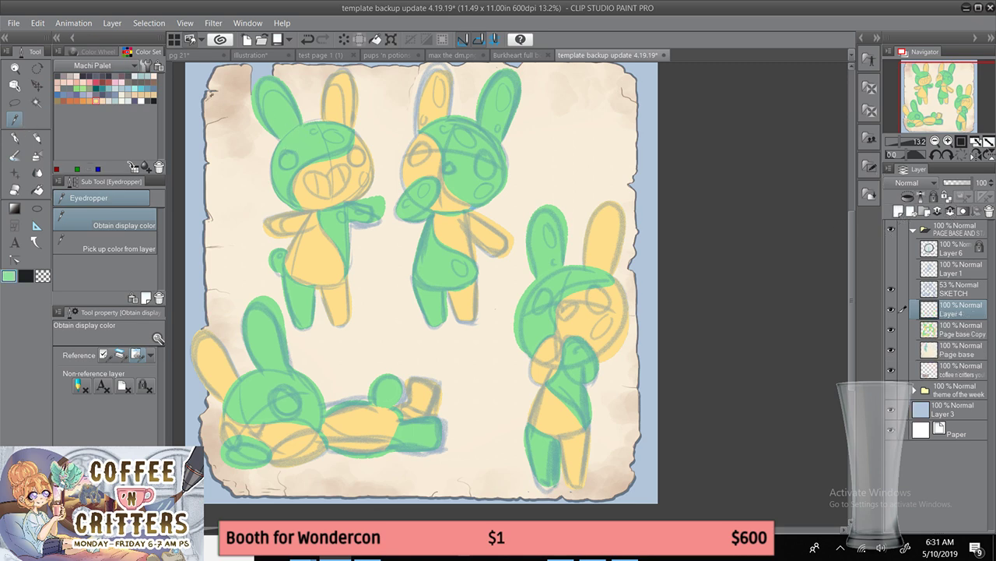
left_click(101, 53)
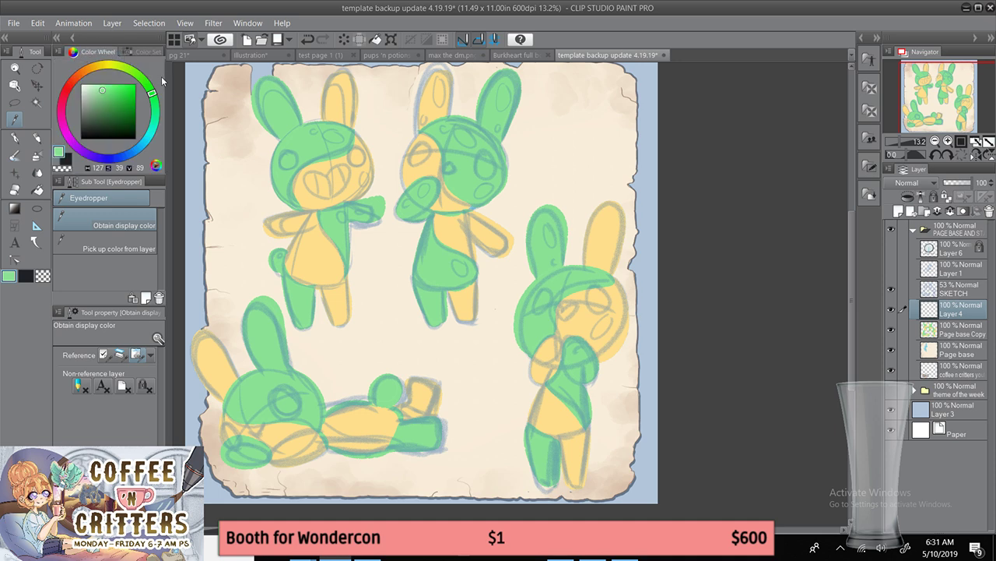
left_click(103, 98)
left_click(17, 138)
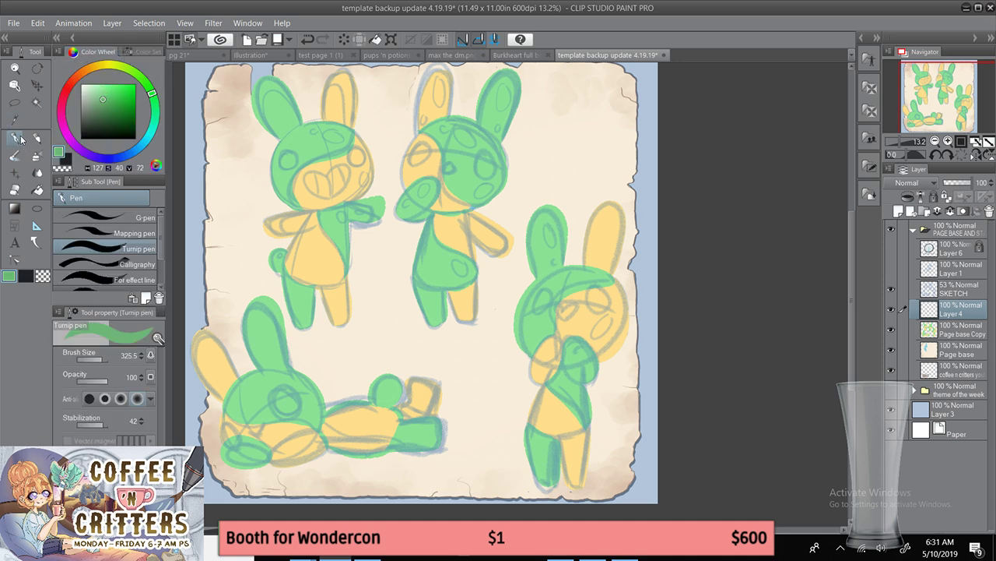
key("ctrl+e")
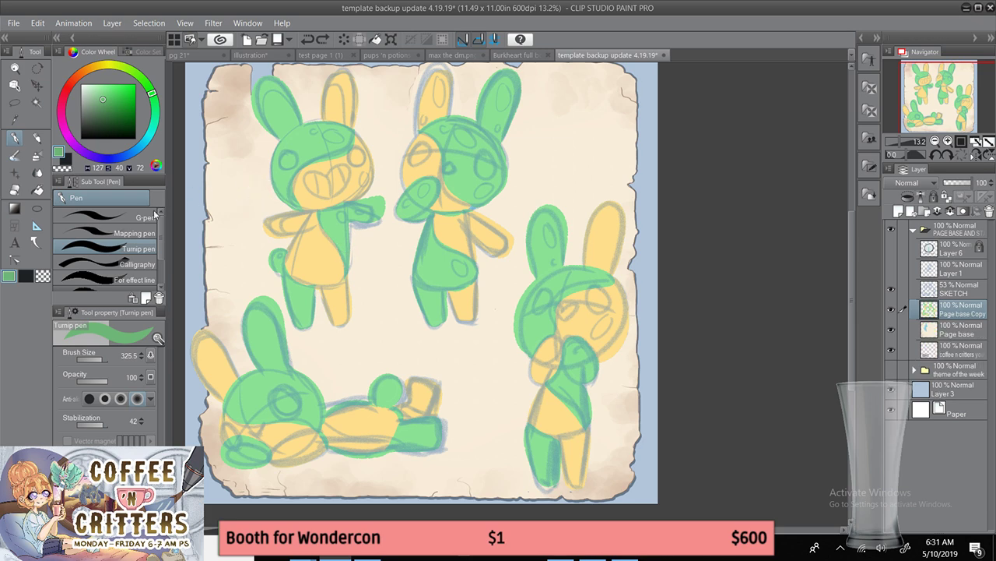
- Outline the first bunny's green arm, leg and tail in the darker green on Page base Copy with the Textured pen
left_click(142, 281)
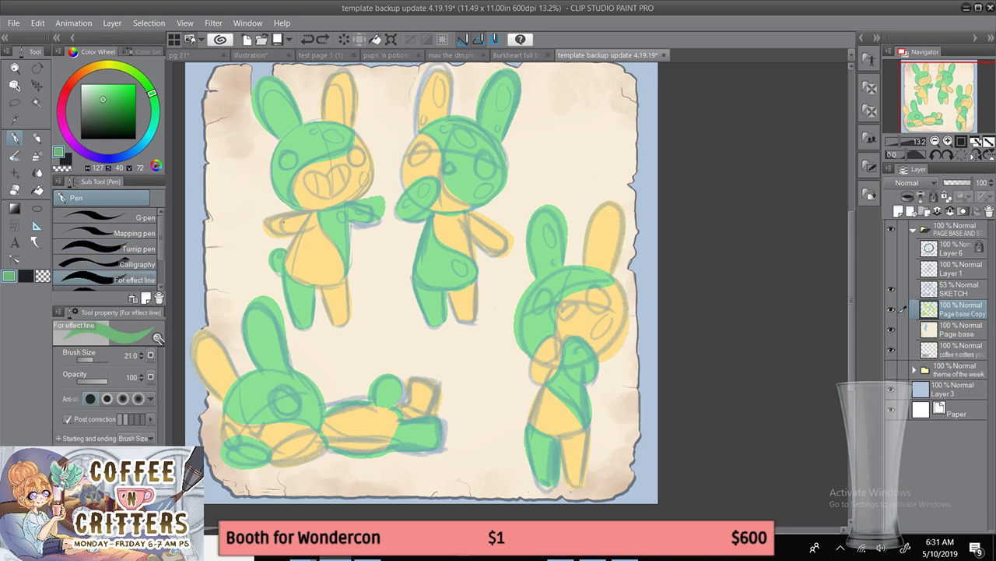
scroll(117, 249, "down", 2)
left_click(132, 270)
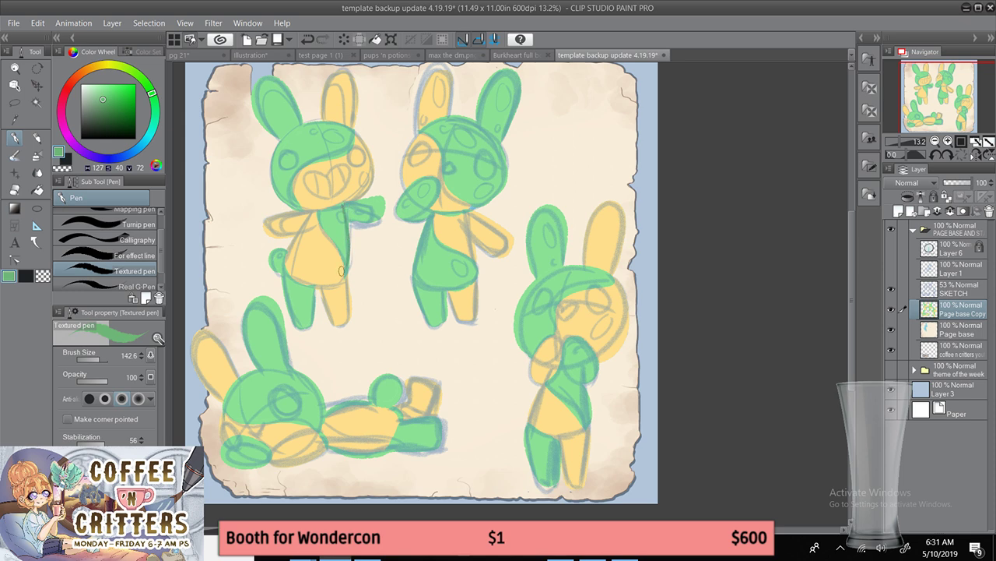
mouse_move(349, 204)
left_mouse_down()
mouse_move(381, 195)
mouse_move(384, 207)
mouse_move(373, 222)
mouse_move(346, 219)
mouse_move(357, 193)
left_mouse_up()
mouse_move(315, 286)
left_mouse_down()
mouse_move(309, 327)
mouse_move(295, 326)
mouse_move(280, 244)
mouse_move(272, 270)
left_mouse_up()
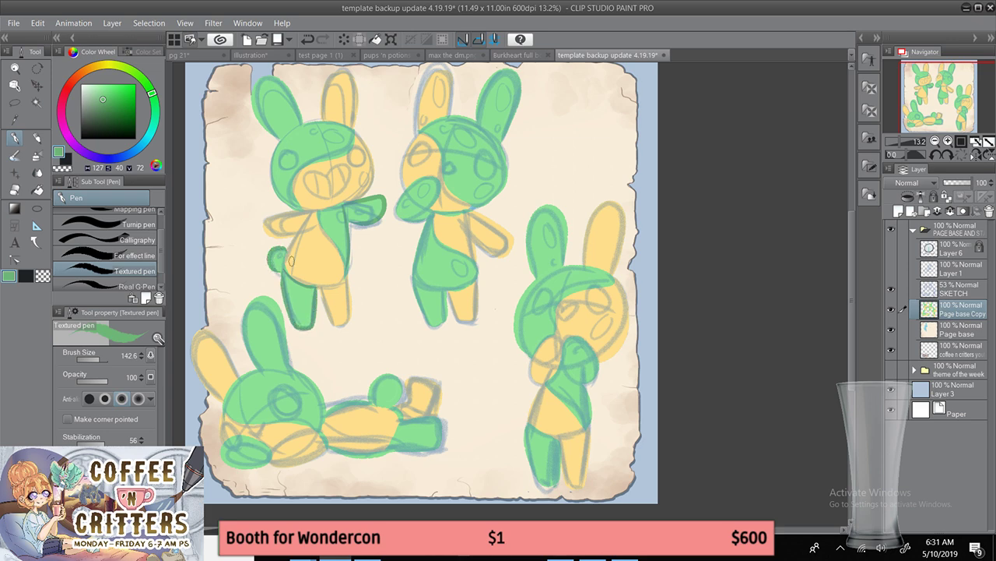
- Outline the first bunny's green ear and the second bunny's green ear, raised paw and leg top in the darker green
mouse_move(277, 123)
left_mouse_down()
mouse_move(253, 106)
mouse_move(286, 92)
mouse_move(298, 117)
mouse_move(276, 138)
mouse_move(254, 80)
mouse_move(279, 79)
left_mouse_up()
key("ctrl+z")
mouse_move(280, 138)
left_mouse_down()
mouse_move(252, 107)
mouse_move(256, 85)
mouse_move(272, 80)
mouse_move(293, 110)
left_mouse_up()
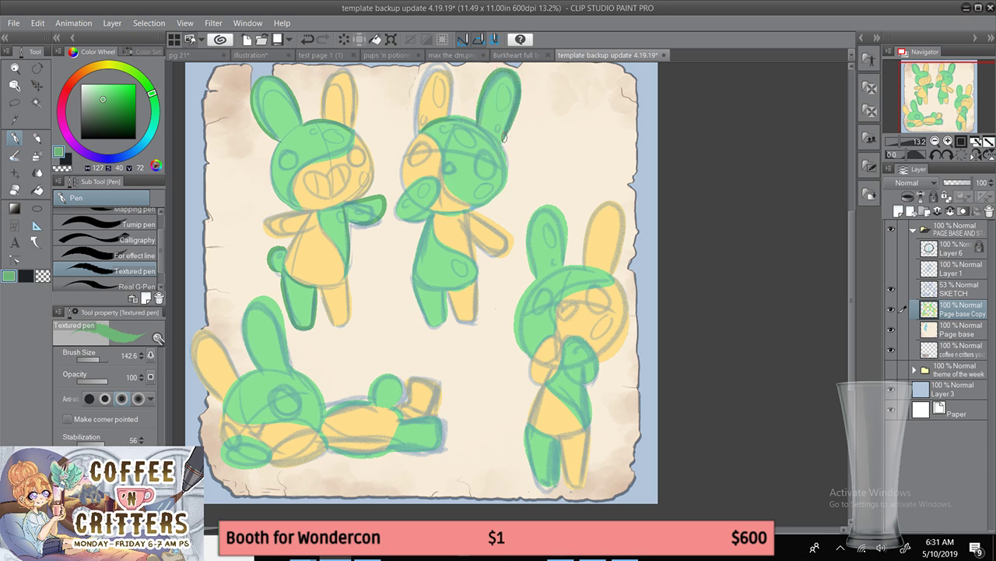
mouse_move(405, 196)
left_mouse_down()
mouse_move(434, 201)
mouse_move(407, 220)
left_mouse_up()
left_click_drag(417, 285, 453, 283)
- Line the lower-right bunny's raised paw, green torso edge and leg top in the darker green
mouse_move(533, 283)
left_mouse_down()
mouse_move(580, 273)
mouse_move(556, 272)
left_mouse_up()
key("ctrl+z")
mouse_move(573, 338)
left_mouse_down()
mouse_move(570, 375)
mouse_move(591, 382)
mouse_move(600, 358)
mouse_move(580, 336)
left_mouse_up()
left_click_drag(583, 386, 586, 414)
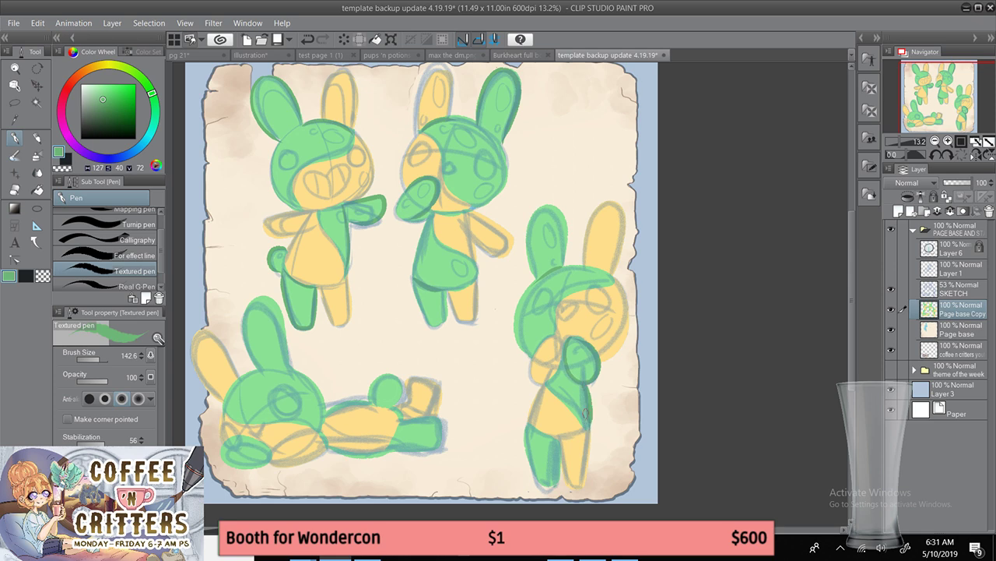
left_click_drag(528, 425, 558, 425)
- Line the top of the lying bunny's head and its torso edge in the darker green, undoing stray strokes
left_click_drag(256, 371, 297, 375)
key("ctrl+z")
key("ctrl+z")
key("ctrl+z")
- Line the top of the first bunny's head in the darker green with its hue set to 143, and hide the SKETCH layer
left_click(156, 106)
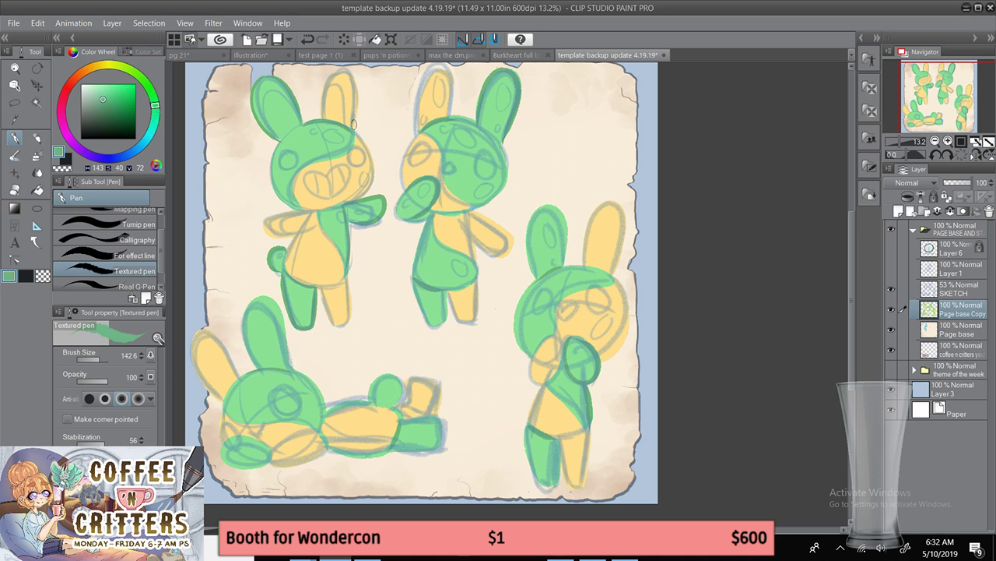
mouse_move(328, 130)
left_mouse_down()
mouse_move(312, 131)
mouse_move(326, 124)
left_mouse_up()
left_click(893, 289)
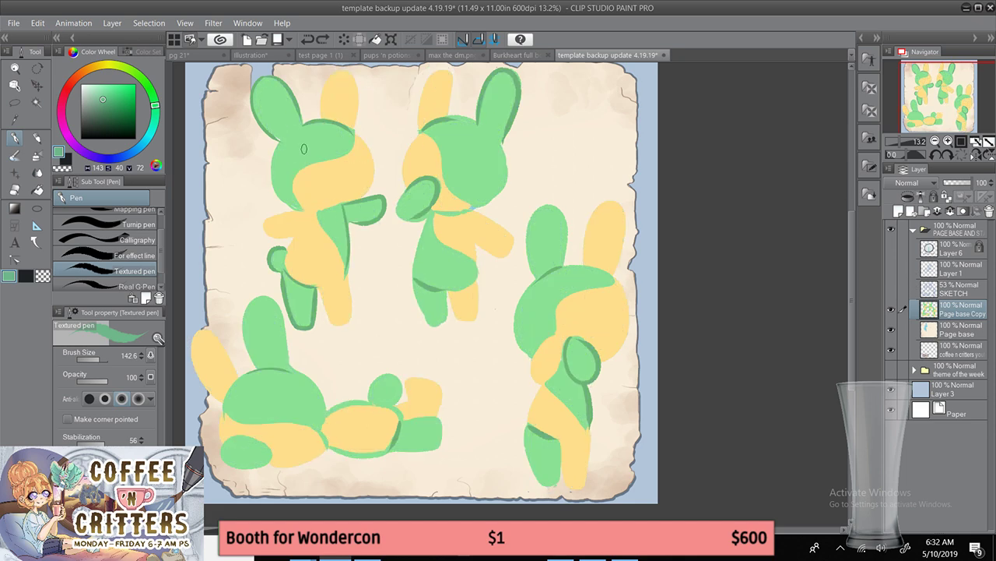
- Sample the first bunny's head greens and mix a trial spot green at hue 140, saturation 49 and brightness 85
left_click(348, 133, "alt")
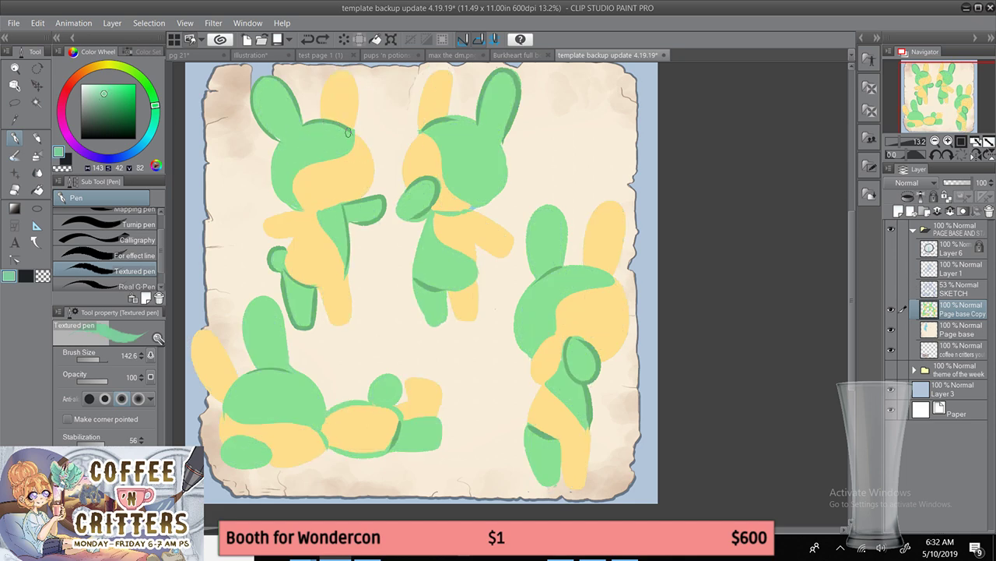
left_click(14, 118)
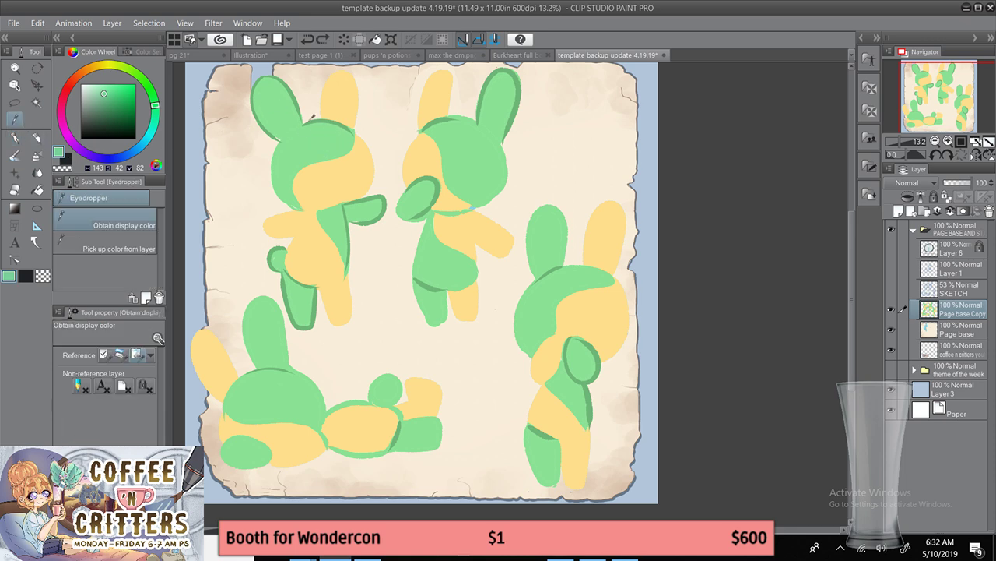
left_click(105, 95)
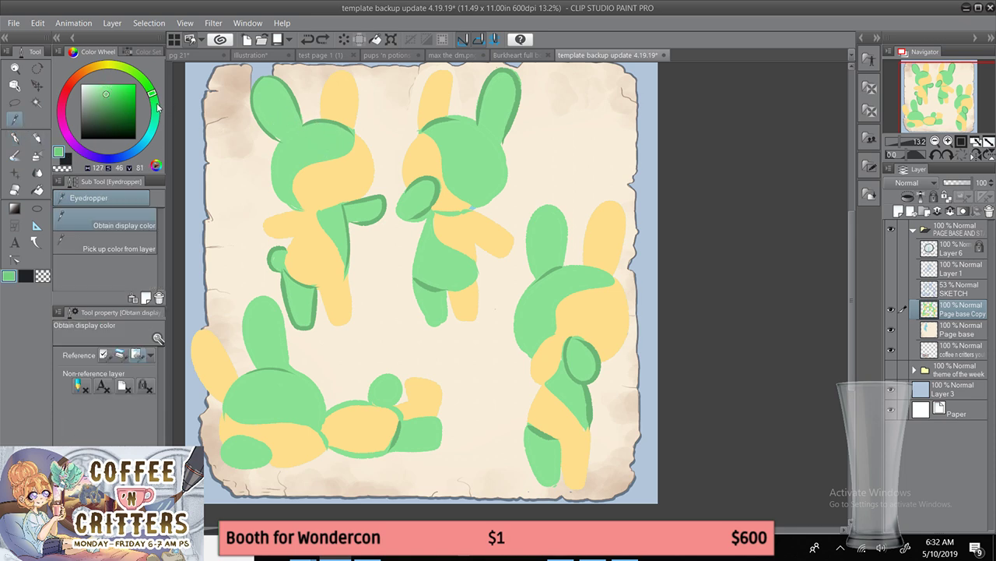
left_click(342, 123)
left_click(155, 103)
left_click(107, 92)
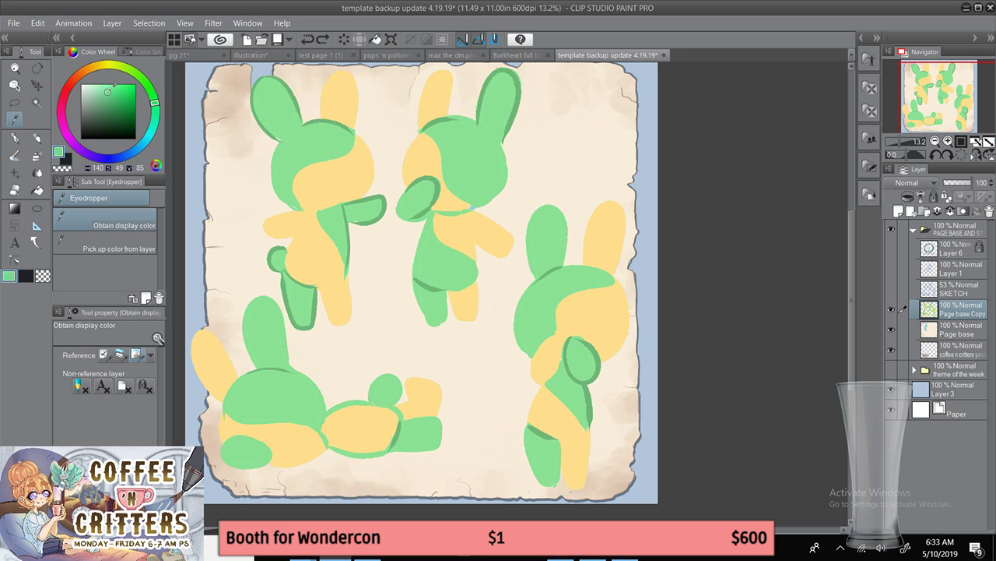
left_click(15, 139)
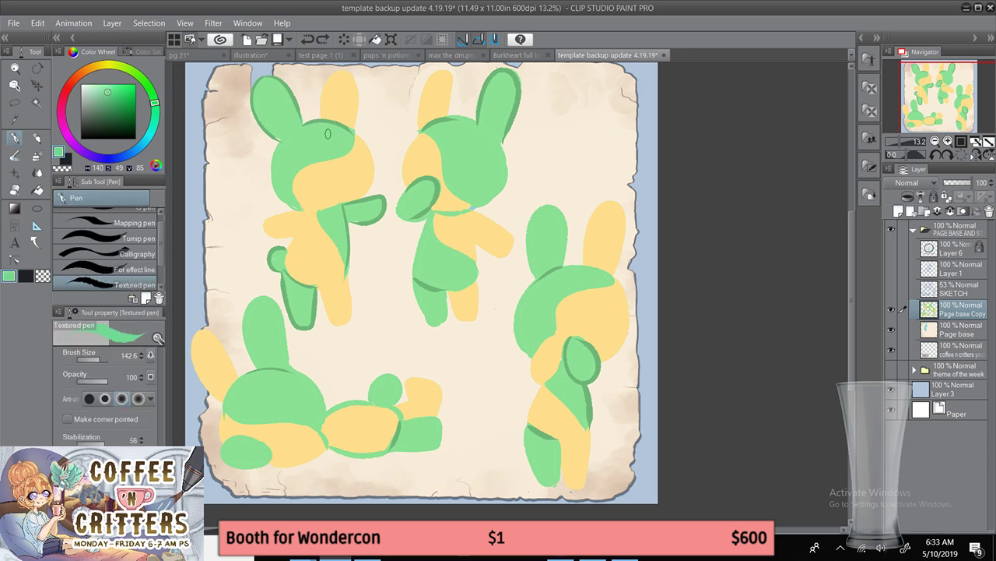
- Try spots on the first bunny's forehead in several slightly different greens and undo the trial strokes
mouse_move(328, 134)
left_mouse_down()
mouse_move(338, 143)
mouse_move(319, 128)
mouse_move(327, 145)
mouse_move(337, 128)
left_mouse_up()
key("ctrl+z")
left_click(108, 96)
left_click(155, 113)
mouse_move(319, 128)
left_mouse_down()
mouse_move(326, 151)
mouse_move(333, 129)
left_mouse_up()
key("ctrl+z")
left_click(154, 106)
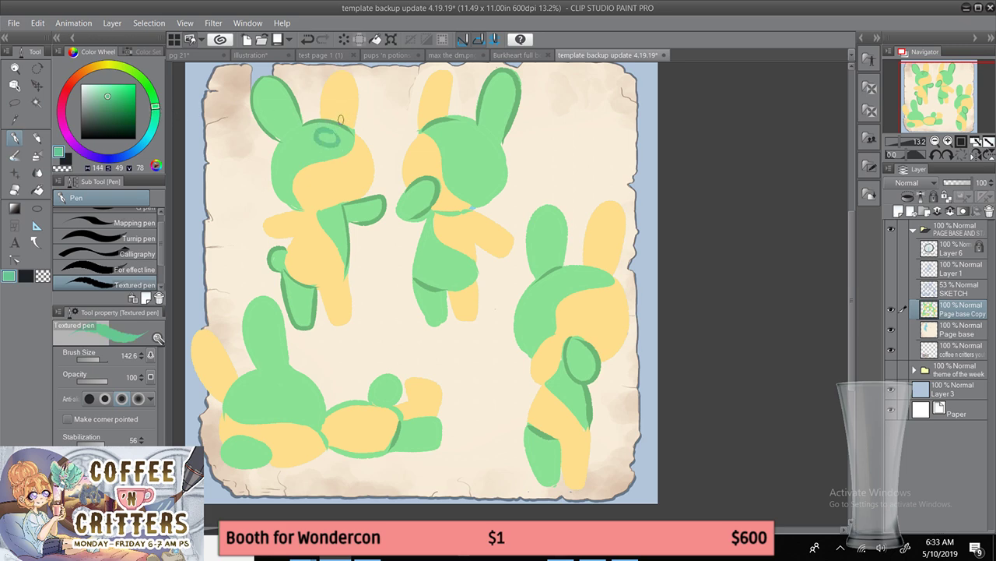
key("ctrl+z")
- Paint spots on the first bunny's green ear, head, arm, torso, paw and leg in green at hue 137, saturation 49, brightness 86
left_click(107, 92)
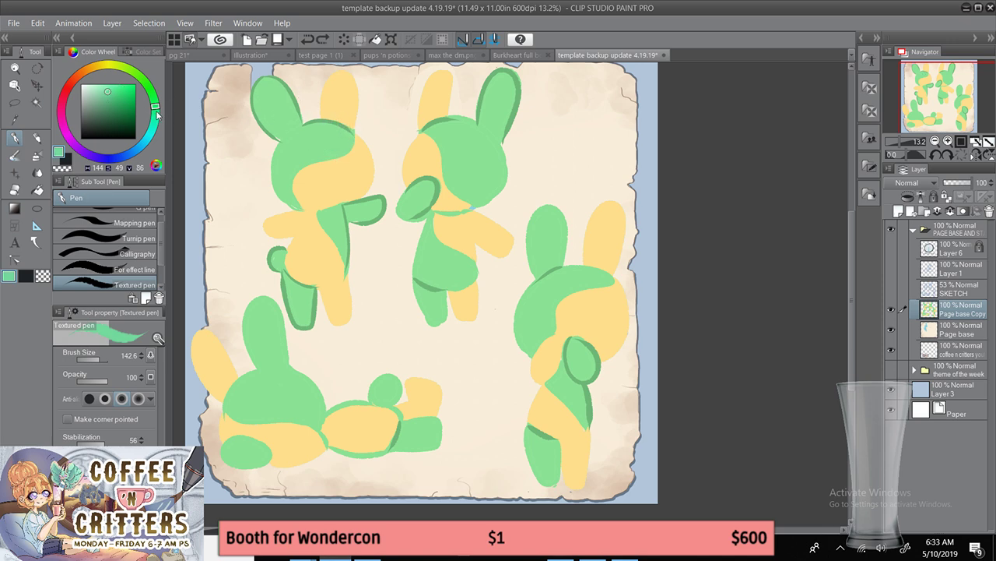
left_click_drag(155, 105, 154, 101)
left_click_drag(313, 130, 332, 126)
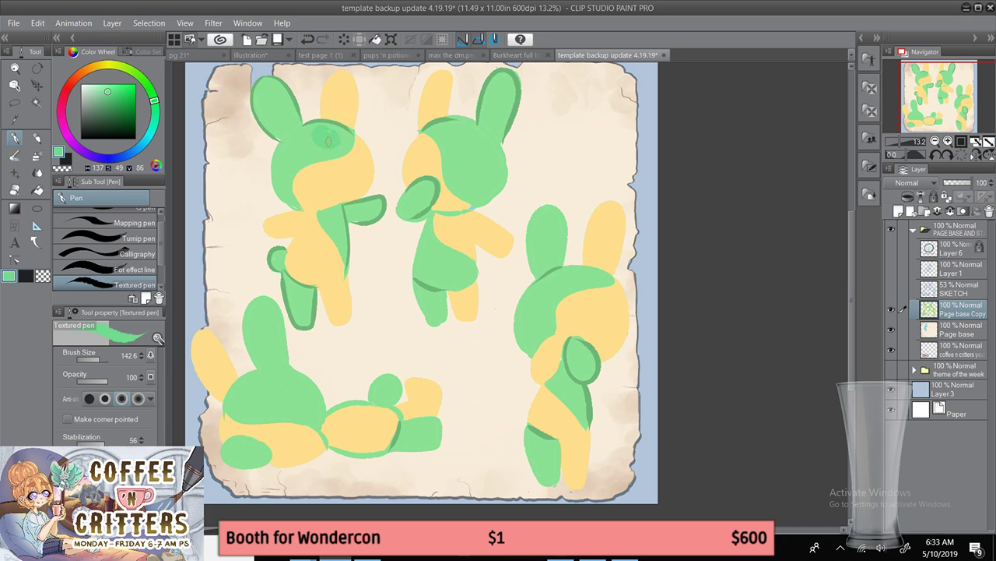
left_click_drag(297, 143, 293, 149)
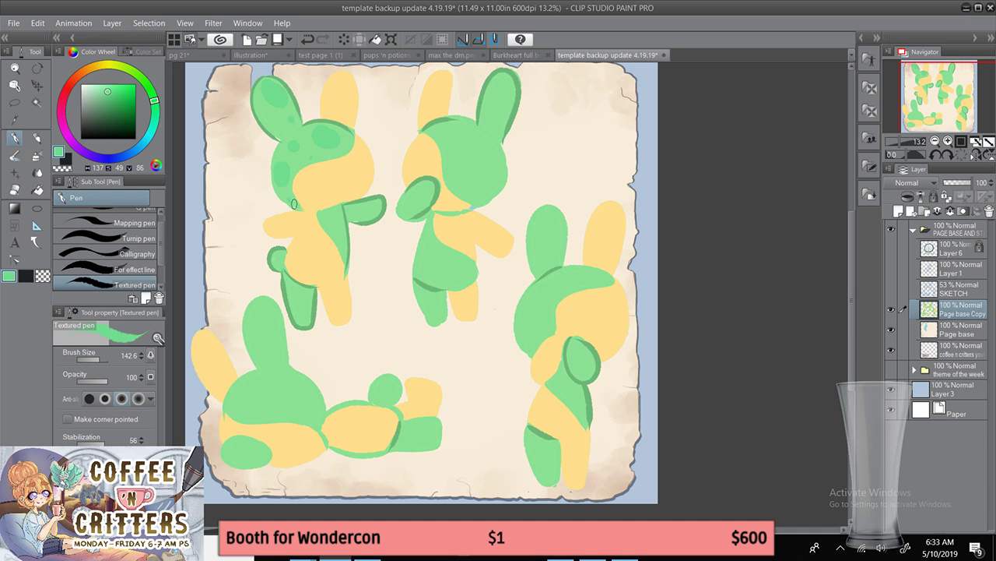
mouse_move(334, 216)
left_mouse_down()
mouse_move(387, 203)
mouse_move(365, 207)
mouse_move(377, 209)
mouse_move(340, 242)
left_mouse_up()
left_click_drag(273, 260, 279, 256)
mouse_move(297, 300)
left_mouse_down()
mouse_move(294, 290)
mouse_move(301, 312)
mouse_move(303, 301)
left_mouse_up()
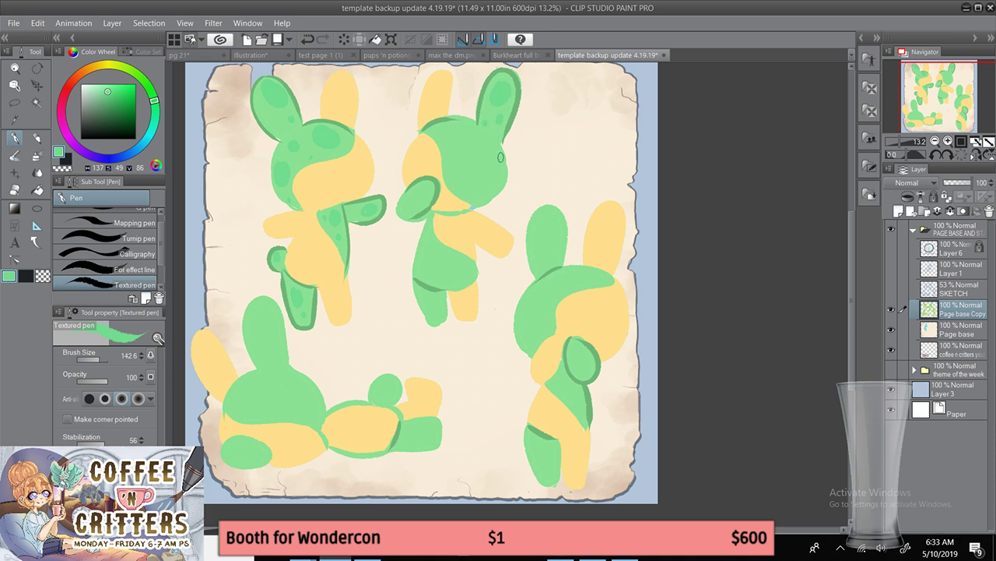
- Paint darker green spots across the second bunny's green head and torso
left_click_drag(501, 144, 500, 188)
mouse_move(485, 149)
left_mouse_down()
mouse_move(498, 165)
mouse_move(476, 161)
left_mouse_up()
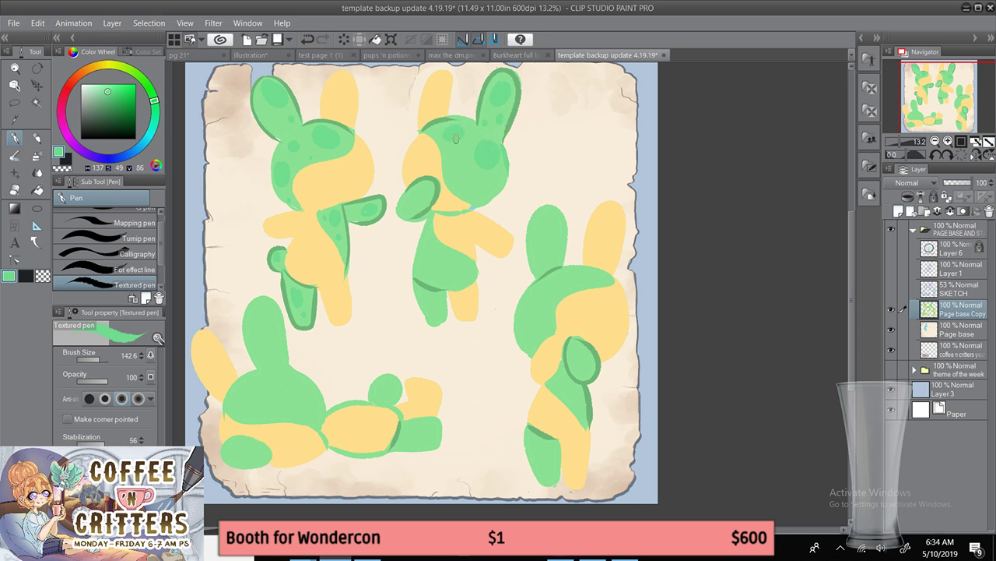
left_click_drag(458, 157, 489, 197)
left_click_drag(430, 241, 432, 259)
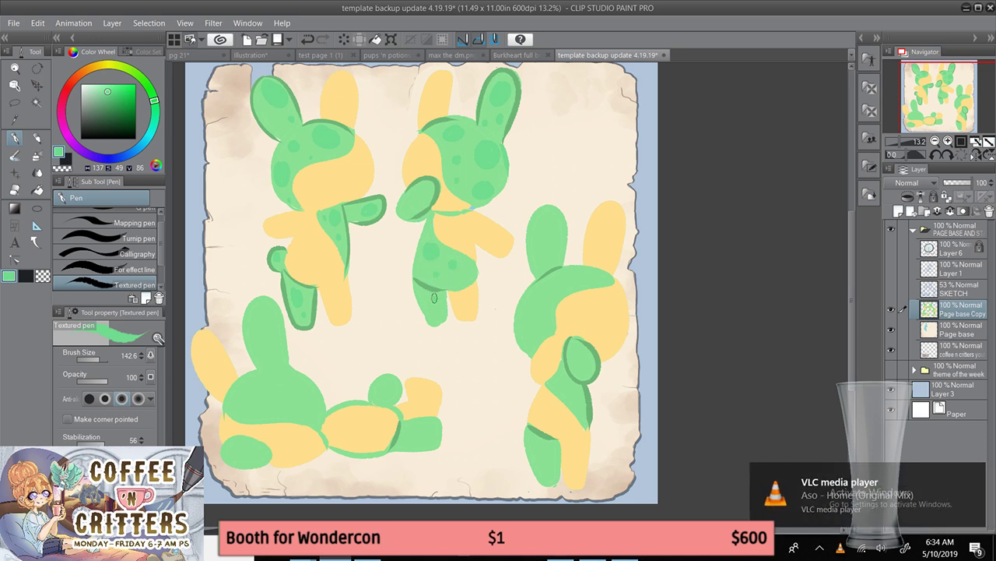
- Paint darker green spots on the lying bunny's ear, head, paws and leg, and on the lower-right bunny's green parts
left_click_drag(262, 324, 270, 338)
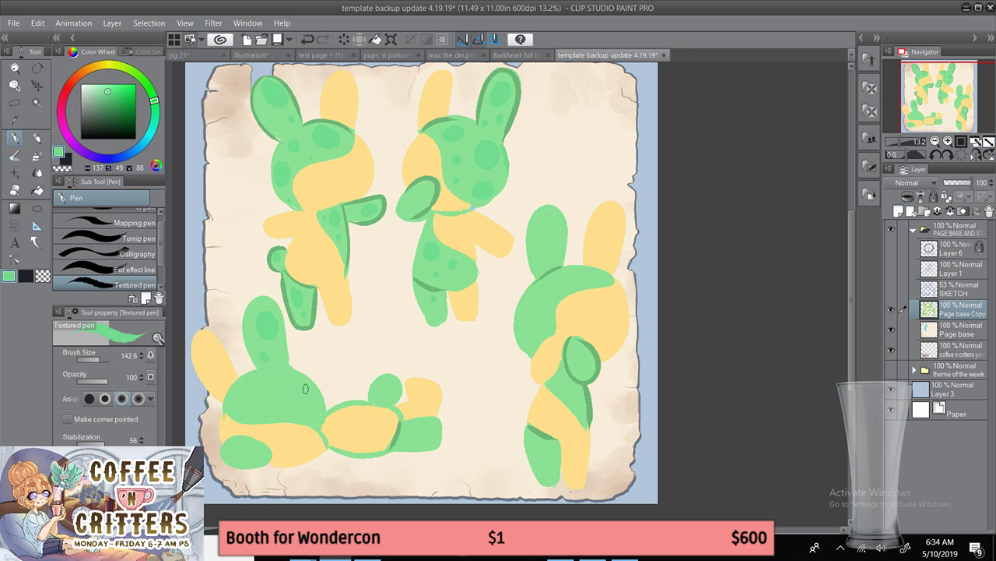
mouse_move(292, 386)
left_mouse_down()
mouse_move(282, 389)
mouse_move(292, 398)
mouse_move(247, 395)
left_mouse_up()
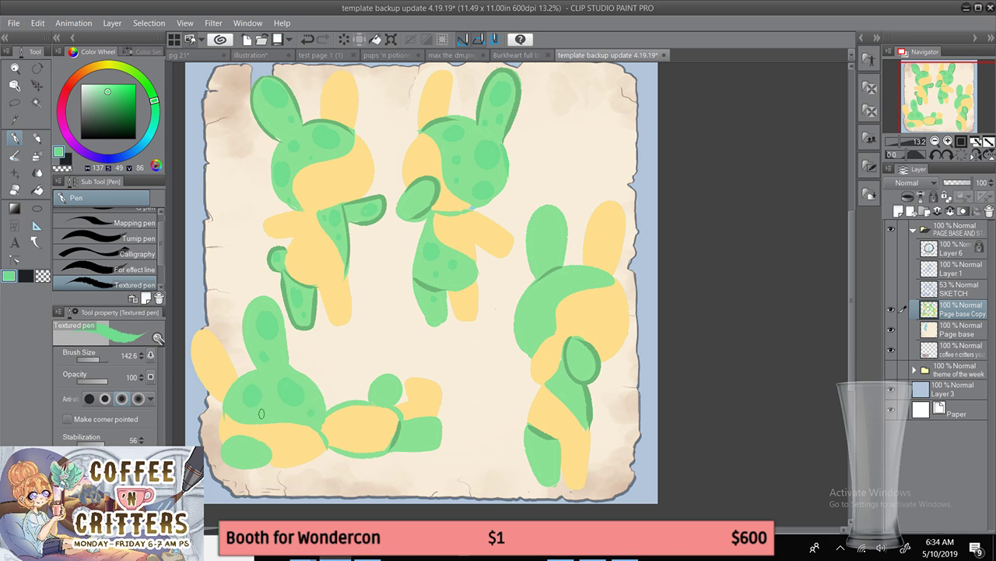
mouse_move(247, 446)
left_mouse_down()
mouse_move(252, 456)
mouse_move(239, 445)
left_mouse_up()
left_click_drag(405, 397, 428, 445)
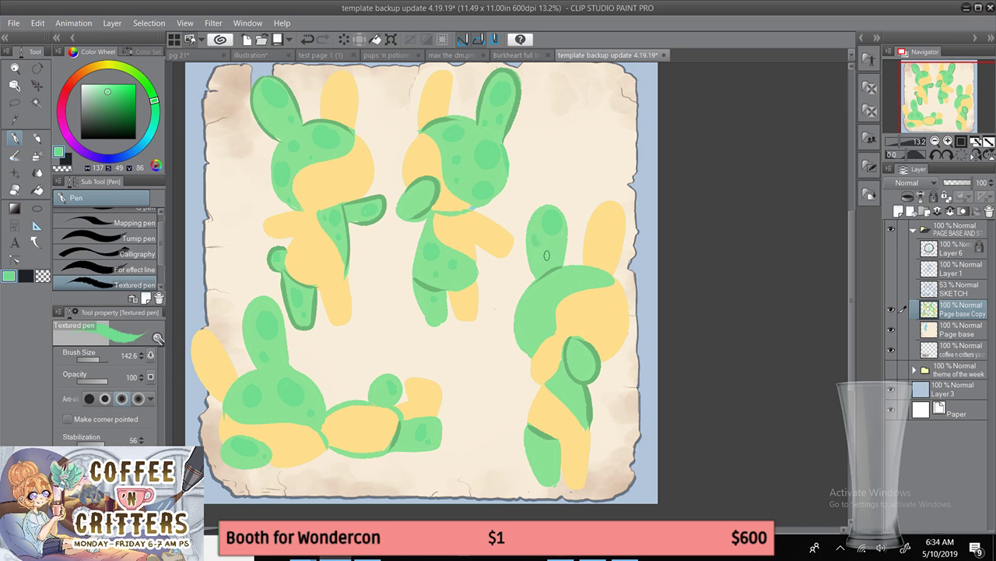
mouse_move(600, 274)
left_mouse_down()
mouse_move(606, 280)
mouse_move(588, 279)
left_mouse_up()
mouse_move(528, 308)
left_mouse_down()
mouse_move(523, 325)
mouse_move(533, 306)
left_mouse_up()
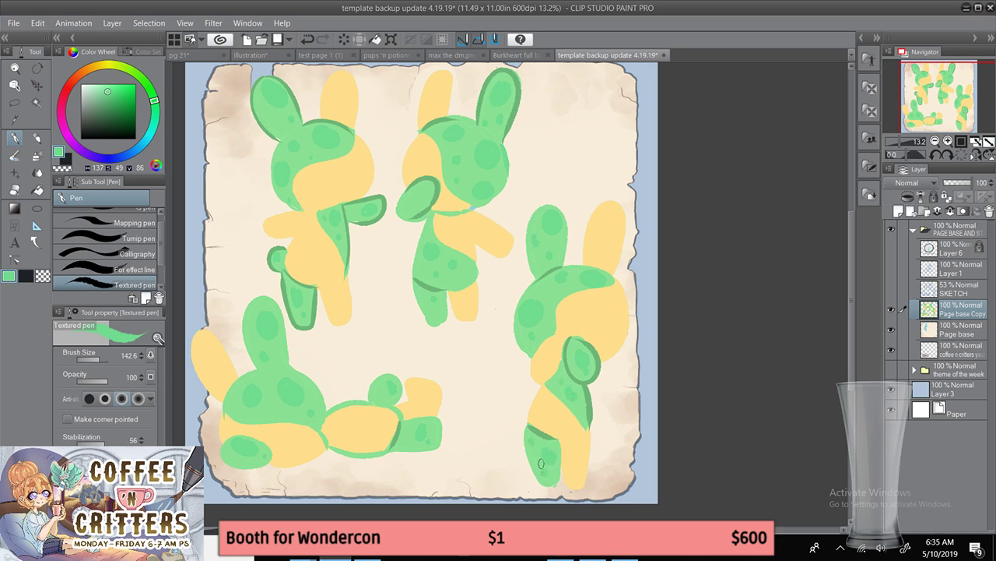
- Shade the first bunny's cheek, inner ear, leg top and arm joint in peach at hue 28, saturation 35, brightness 95
left_click(84, 72)
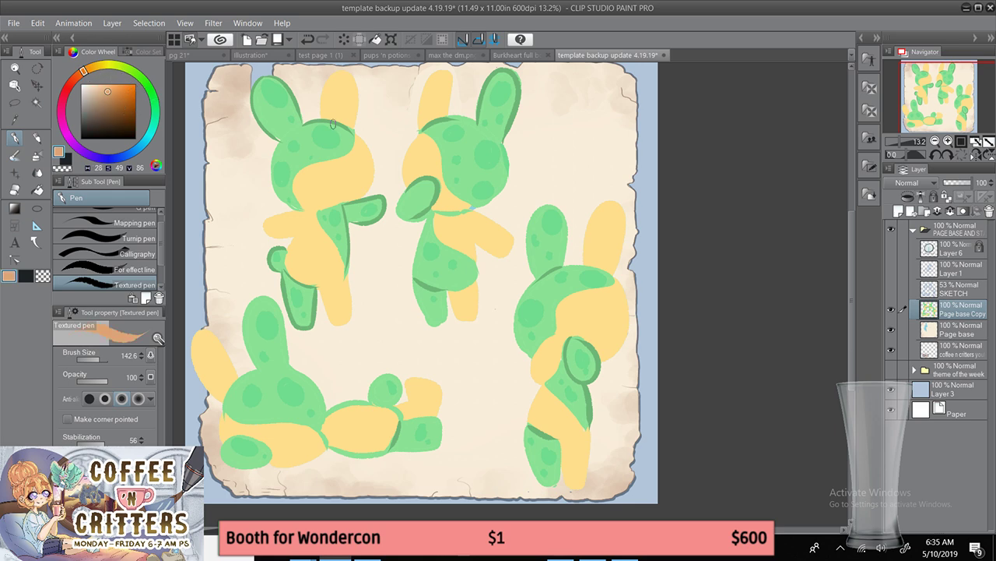
mouse_move(360, 161)
left_mouse_down()
mouse_move(365, 182)
mouse_move(350, 181)
mouse_move(366, 160)
mouse_move(355, 178)
mouse_move(369, 173)
mouse_move(364, 159)
mouse_move(371, 176)
left_mouse_up()
key("ctrl+z")
left_click(100, 85)
key("ctrl+z")
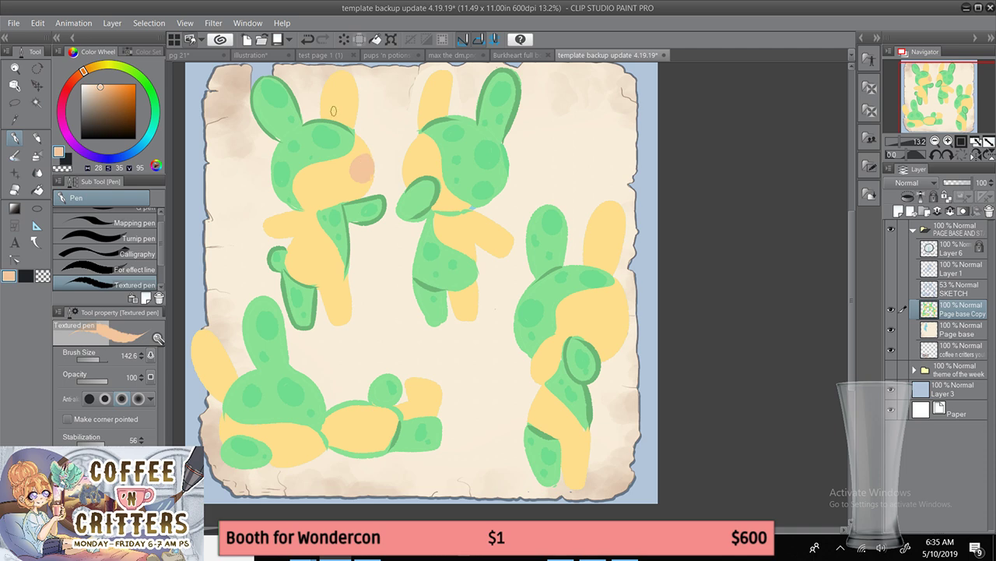
mouse_move(333, 111)
left_mouse_down()
mouse_move(335, 88)
mouse_move(336, 118)
left_mouse_up()
left_click_drag(328, 285, 341, 278)
mouse_move(310, 217)
left_mouse_down()
mouse_move(429, 180)
mouse_move(298, 234)
left_mouse_up()
key("ctrl+z")
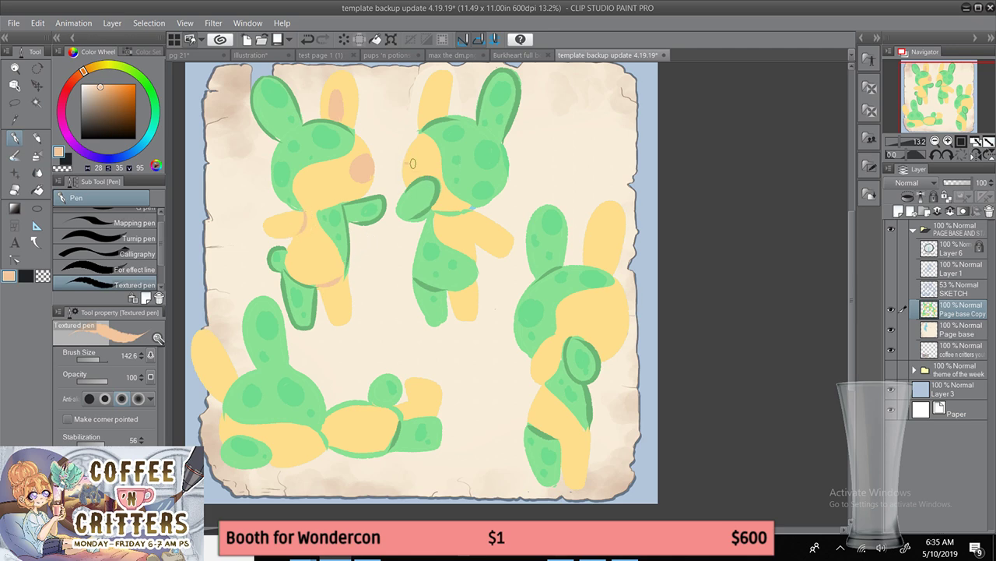
- Add peach shading to the second bunny's cheek and arm edge, and to the lying bunny's cheek, raised foot and inner ear
mouse_move(410, 163)
left_mouse_down()
mouse_move(424, 158)
mouse_move(410, 167)
mouse_move(417, 178)
left_mouse_up()
left_click_drag(470, 216, 471, 232)
mouse_move(281, 429)
left_mouse_down()
mouse_move(272, 438)
mouse_move(315, 431)
mouse_move(271, 430)
mouse_move(294, 426)
left_mouse_up()
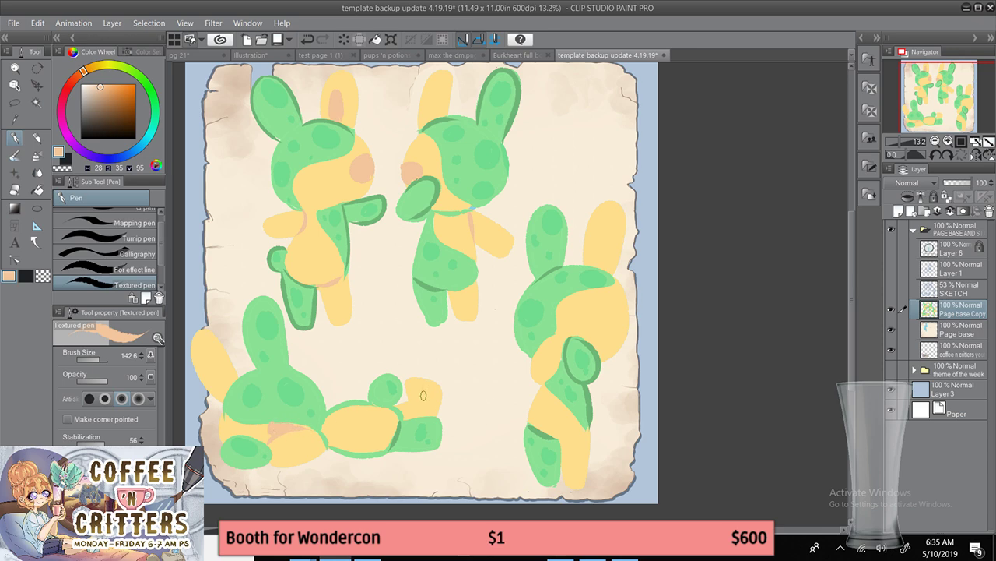
left_click_drag(412, 383, 430, 386)
mouse_move(220, 392)
left_mouse_down()
mouse_move(212, 355)
mouse_move(233, 383)
mouse_move(207, 362)
mouse_move(226, 376)
left_mouse_up()
key("ctrl+z")
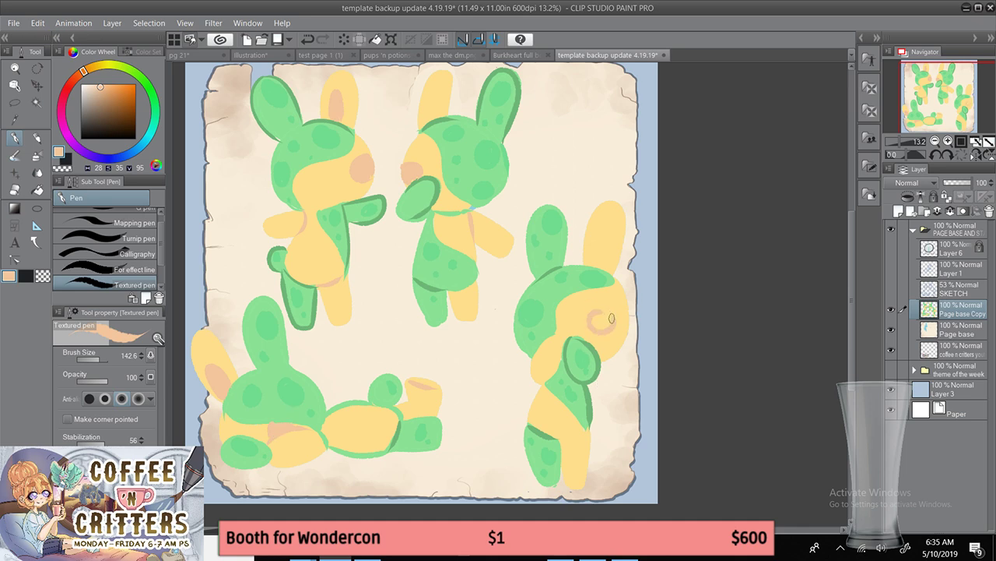
- Add peach shading to the lower-right bunny's cheek, inner ear, leg top and yellow arm edge
mouse_move(612, 311)
left_mouse_down()
mouse_move(593, 330)
mouse_move(611, 315)
mouse_move(614, 327)
mouse_move(596, 322)
mouse_move(608, 339)
left_mouse_up()
mouse_move(601, 234)
left_mouse_down()
mouse_move(606, 270)
mouse_move(604, 238)
mouse_move(606, 266)
mouse_move(594, 267)
left_mouse_up()
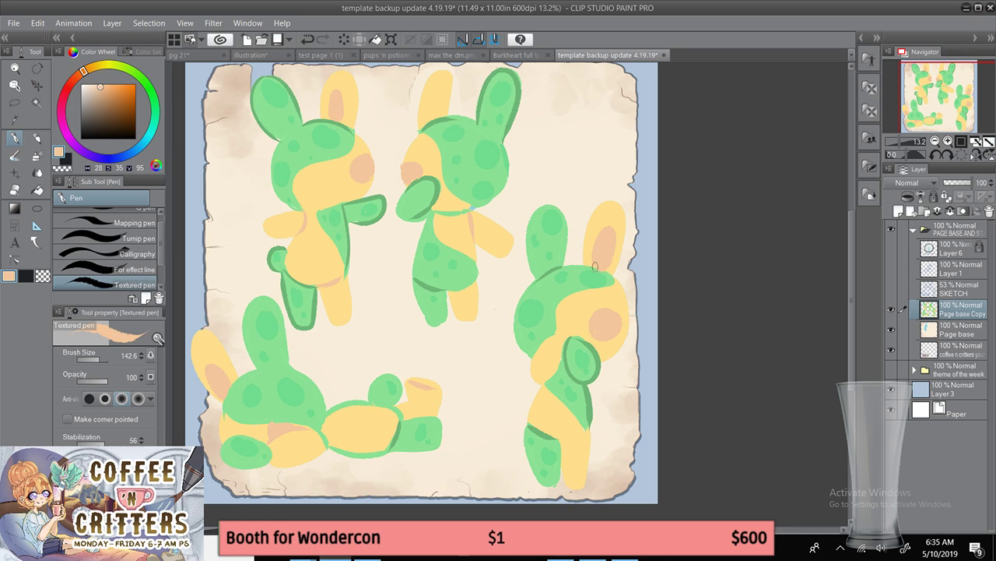
mouse_move(570, 463)
left_mouse_down()
mouse_move(567, 481)
mouse_move(581, 476)
left_mouse_up()
key("ctrl+z")
left_click_drag(550, 336, 560, 355)
- Compare the lower-right bunny with and without the last peach shading stroke, keeping the stroke
key("ctrl+z")
key("ctrl+z")
key("ctrl+y")
key("ctrl+z")
key("ctrl+y")
key("ctrl+z")
key("ctrl+y")
key("ctrl+z")
key("ctrl+y")
- Show the SKETCH layer and fill the first bunny's green-side eye in dark green at hue 141, saturation 41, brightness 70
left_click(892, 289)
key("i")
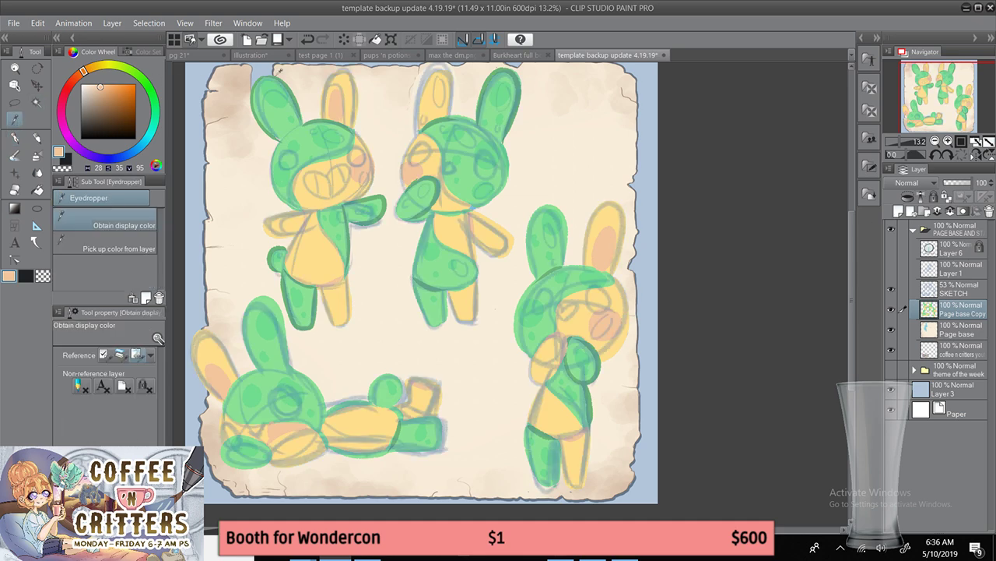
left_click(314, 133)
left_click(103, 100)
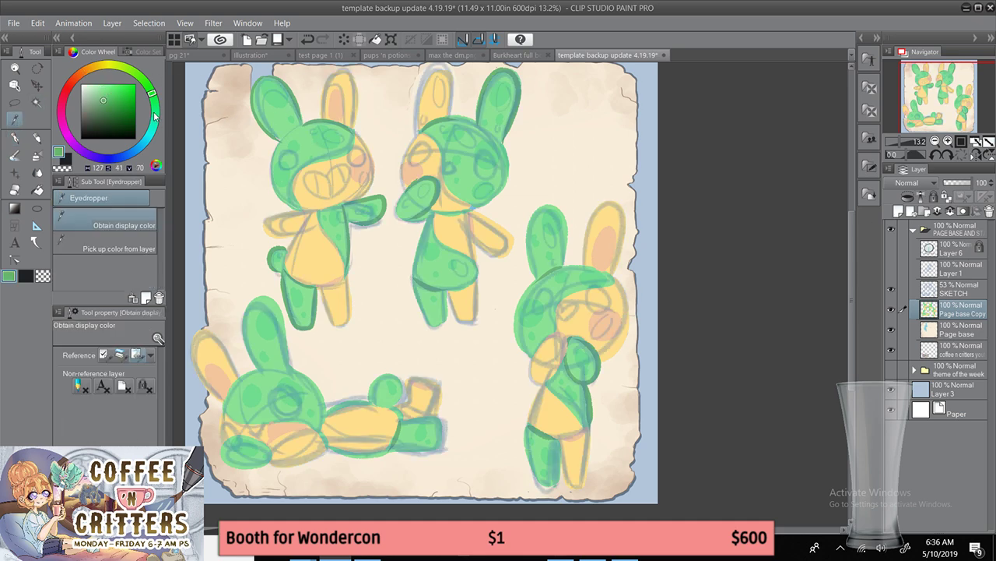
left_click(156, 105)
left_click(15, 138)
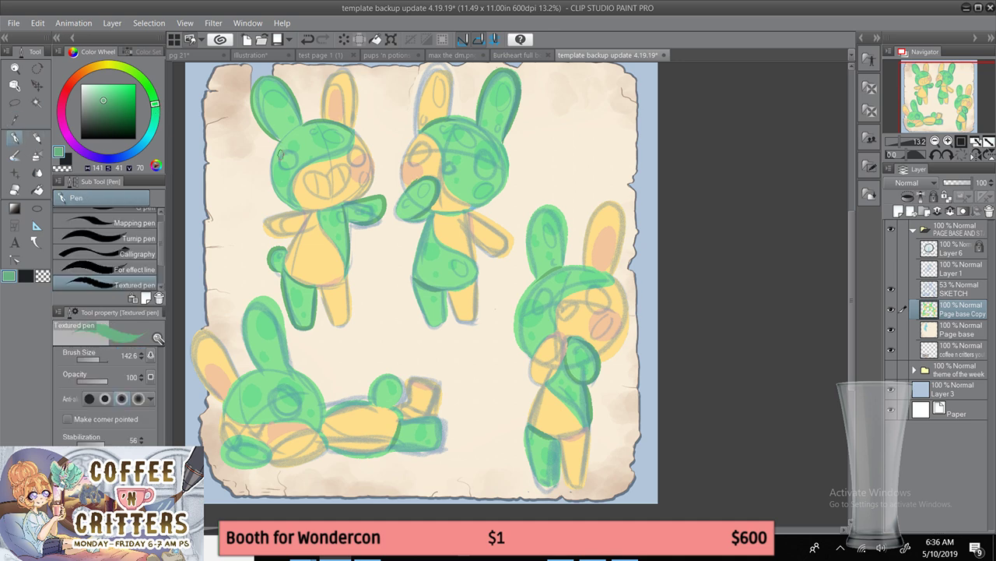
left_click_drag(281, 155, 292, 163)
left_click(891, 289)
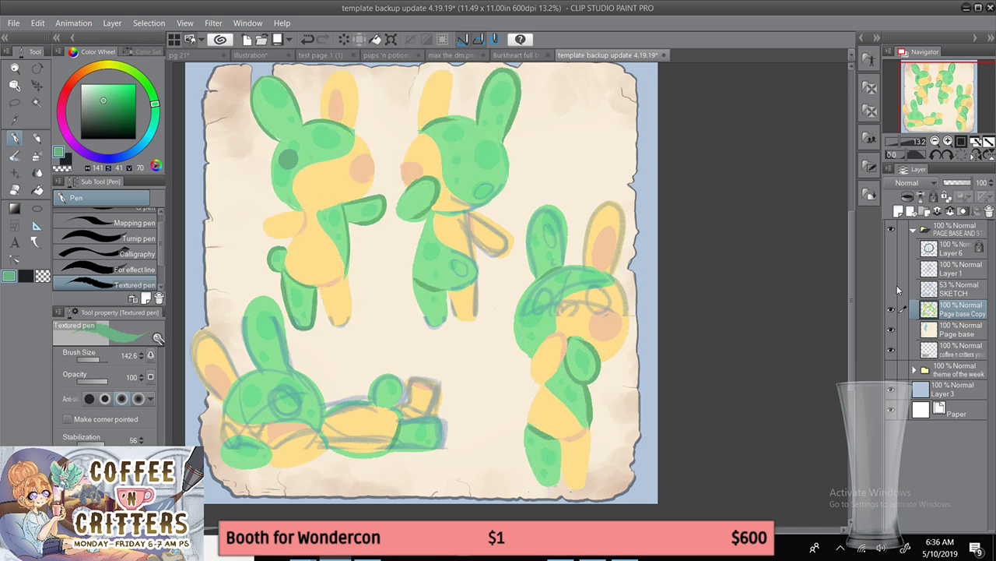
left_click(891, 288)
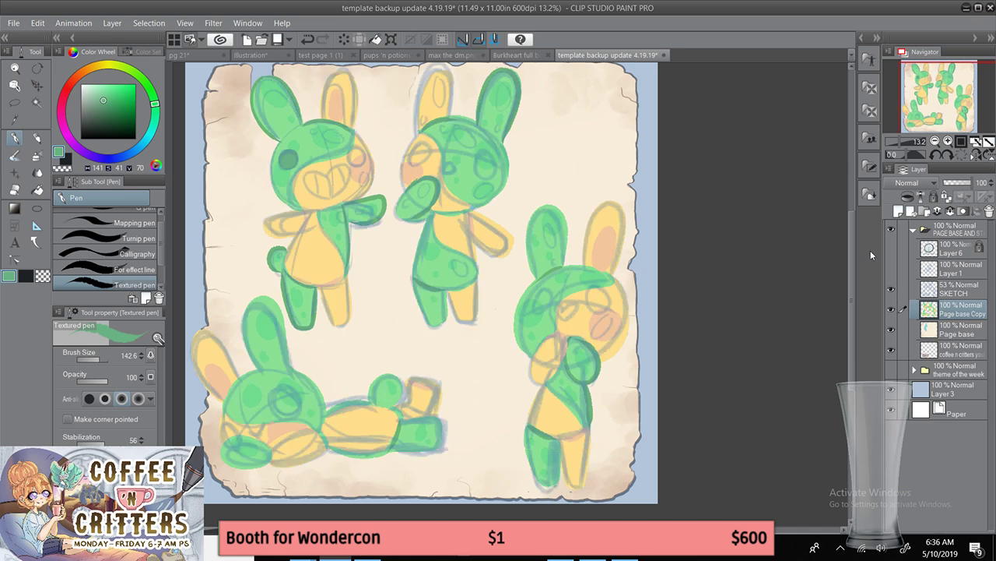
- Fill the green-side eyes of the second, lying and lower-right bunnies and refine the first bunny's eye in the same dark green
mouse_move(483, 155)
left_mouse_down()
mouse_move(478, 176)
mouse_move(492, 161)
mouse_move(482, 152)
mouse_move(488, 173)
left_mouse_up()
key("ctrl+z")
mouse_move(285, 147)
left_mouse_down()
mouse_move(283, 169)
mouse_move(293, 150)
mouse_move(295, 168)
mouse_move(291, 147)
left_mouse_up()
key("ctrl+z")
key("ctrl+z")
mouse_move(269, 395)
left_mouse_down()
mouse_move(287, 419)
mouse_move(304, 396)
mouse_move(271, 388)
mouse_move(293, 407)
left_mouse_up()
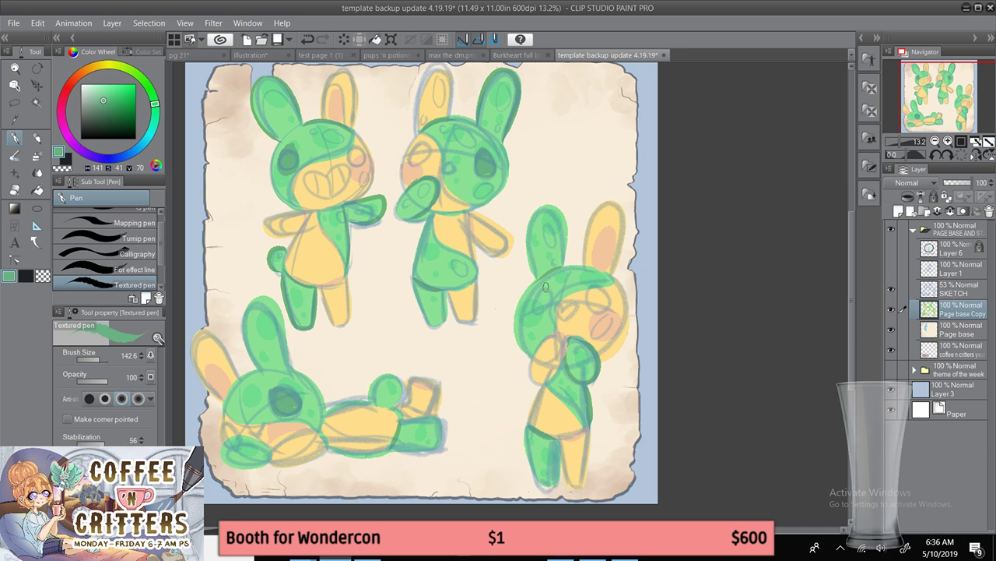
mouse_move(546, 288)
left_mouse_down()
mouse_move(543, 312)
mouse_move(545, 286)
mouse_move(537, 304)
left_mouse_up()
key("ctrl+z")
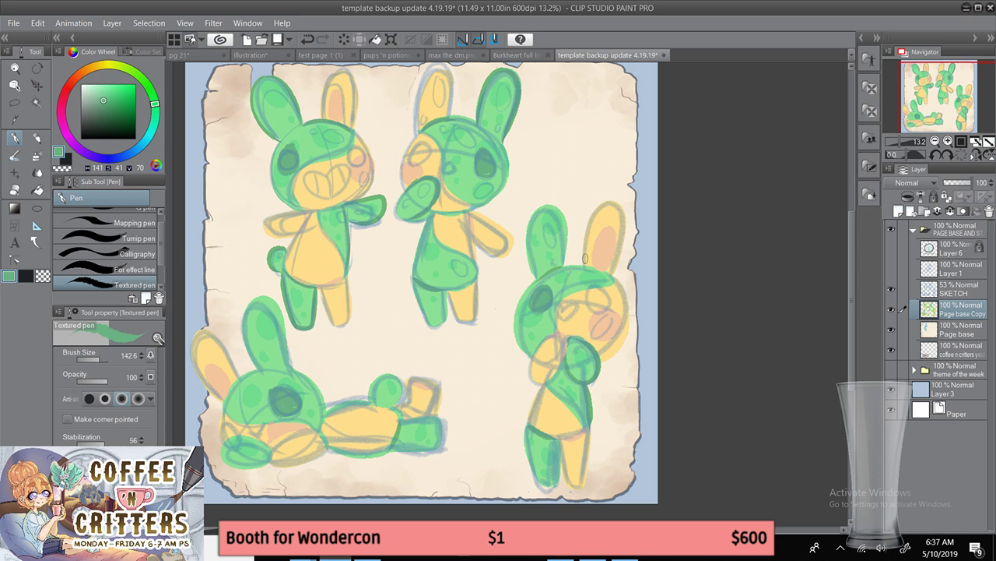
- Set the pen's hue to 36 and fill the yellow-side eyes of the first and second bunnies over the visible sketch
left_click(891, 288)
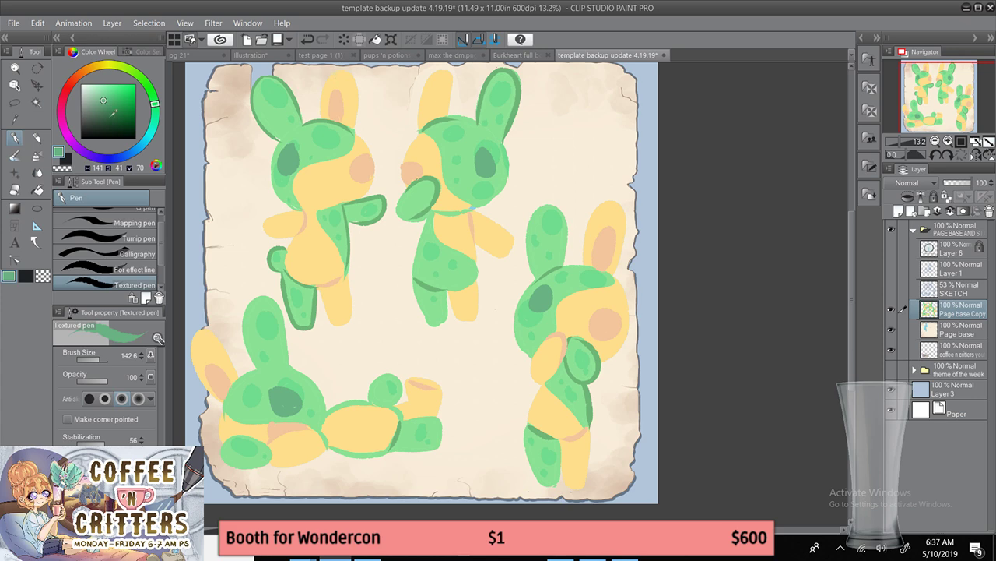
left_click(89, 68)
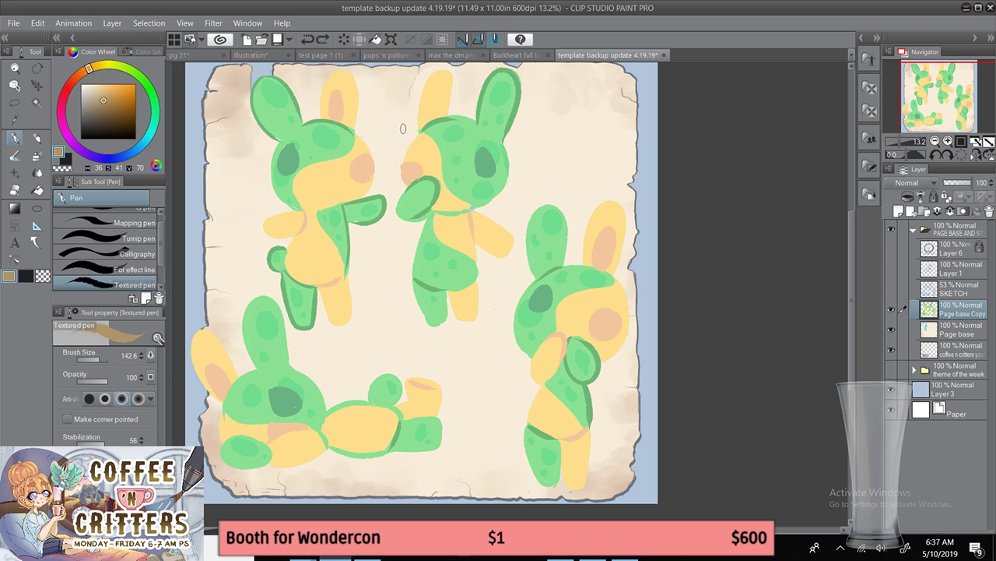
left_click(894, 288)
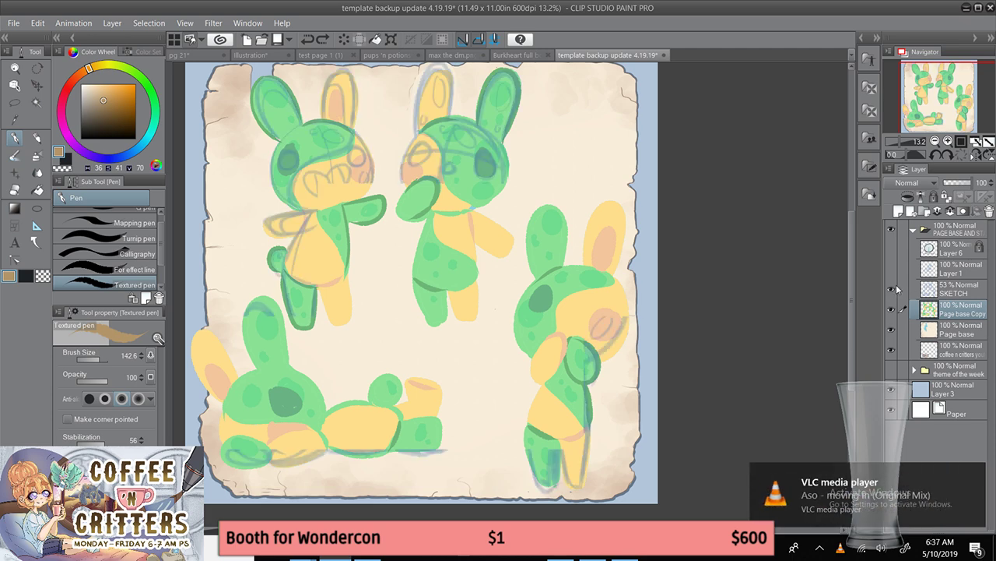
mouse_move(349, 141)
left_mouse_down()
mouse_move(352, 164)
mouse_move(351, 144)
left_mouse_up()
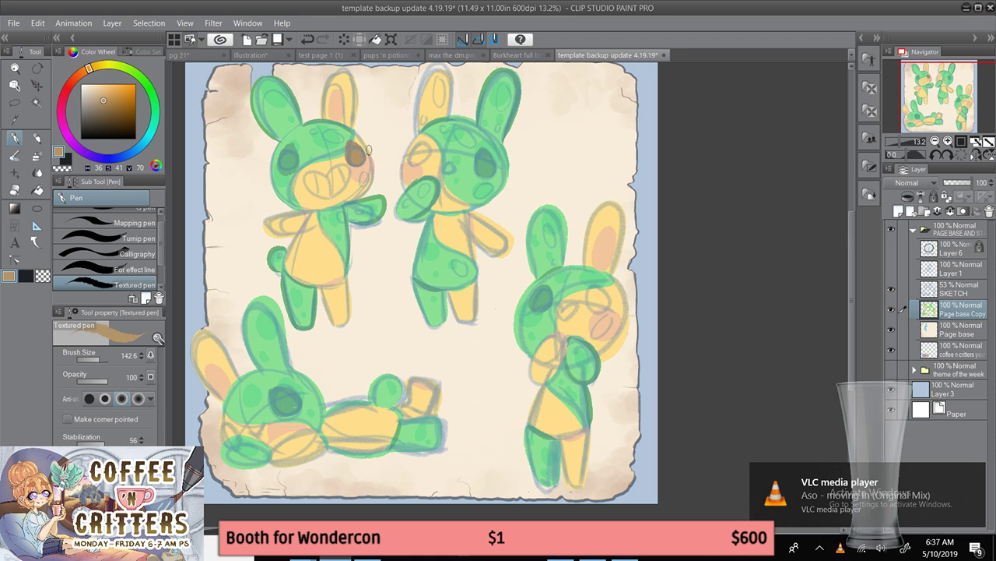
mouse_move(424, 139)
left_mouse_down()
mouse_move(416, 146)
mouse_move(430, 148)
mouse_move(426, 140)
mouse_move(413, 163)
mouse_move(431, 143)
mouse_move(412, 159)
mouse_move(431, 143)
mouse_move(420, 155)
mouse_move(422, 145)
left_mouse_up()
key("ctrl+z")
key("ctrl+z")
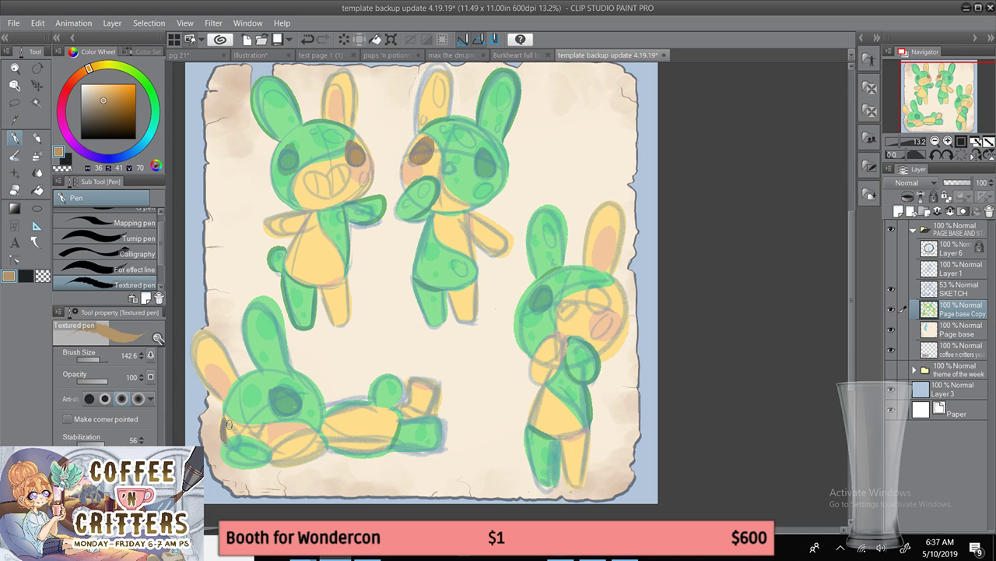
- Fill the yellow-side eyes of the lying bunny and the lower-right bunny in the same brown
mouse_move(227, 419)
left_mouse_down()
mouse_move(235, 433)
mouse_move(224, 428)
mouse_move(223, 437)
mouse_move(227, 431)
left_mouse_up()
mouse_move(593, 286)
left_mouse_down()
mouse_move(590, 297)
mouse_move(610, 294)
mouse_move(596, 283)
mouse_move(590, 306)
mouse_move(603, 289)
mouse_move(610, 308)
mouse_move(594, 283)
mouse_move(601, 305)
left_mouse_up()
key("ctrl+z")
key("ctrl+z")
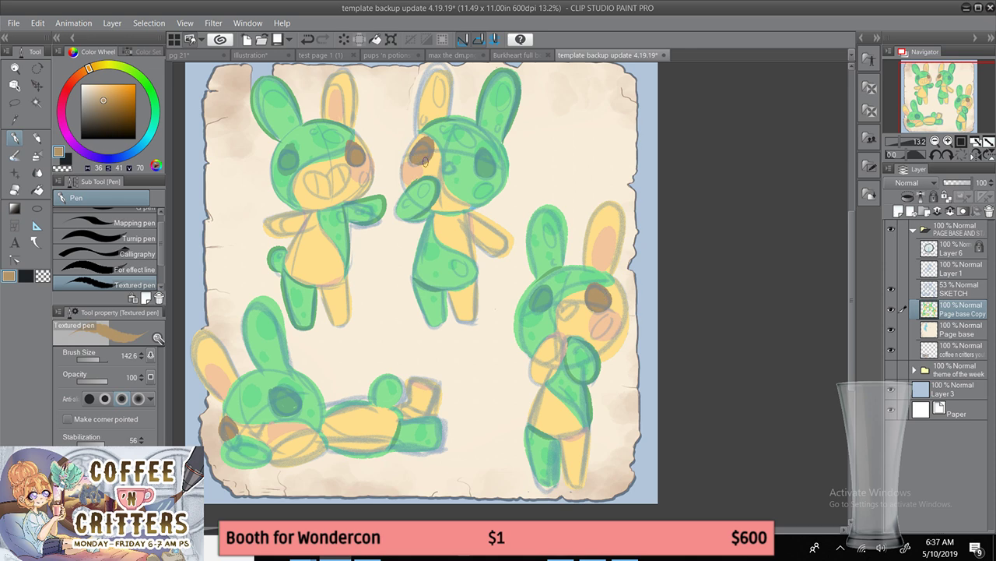
- Add a layer above Page base Copy and outline the mouths of all four bunnies in brown over the sketch
left_click(891, 288)
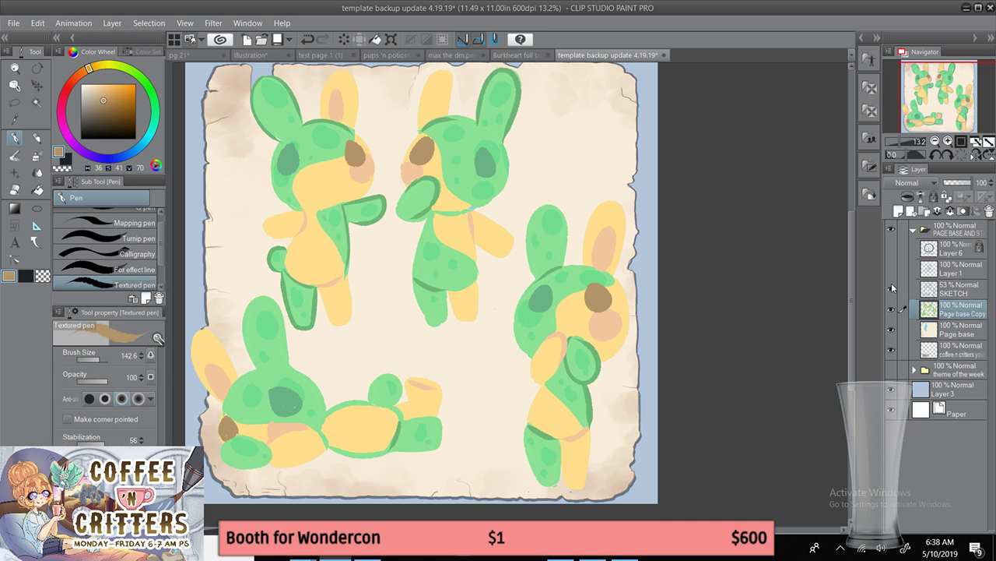
left_click(891, 288)
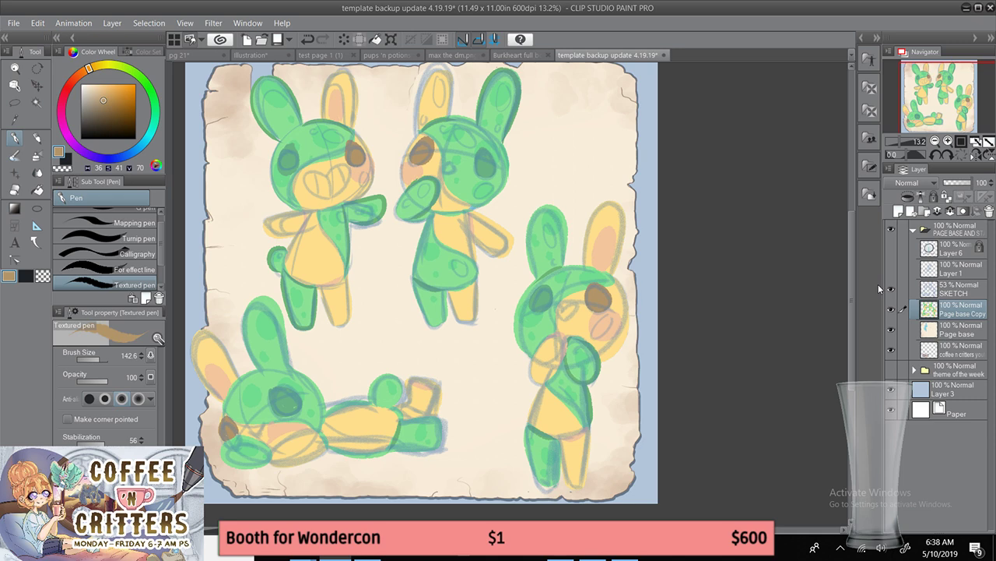
left_click(898, 211)
mouse_move(326, 176)
left_mouse_down()
mouse_move(351, 169)
mouse_move(332, 192)
mouse_move(338, 166)
mouse_move(352, 176)
mouse_move(335, 194)
mouse_move(326, 175)
mouse_move(306, 168)
mouse_move(306, 187)
mouse_move(344, 191)
left_mouse_up()
key("ctrl+z")
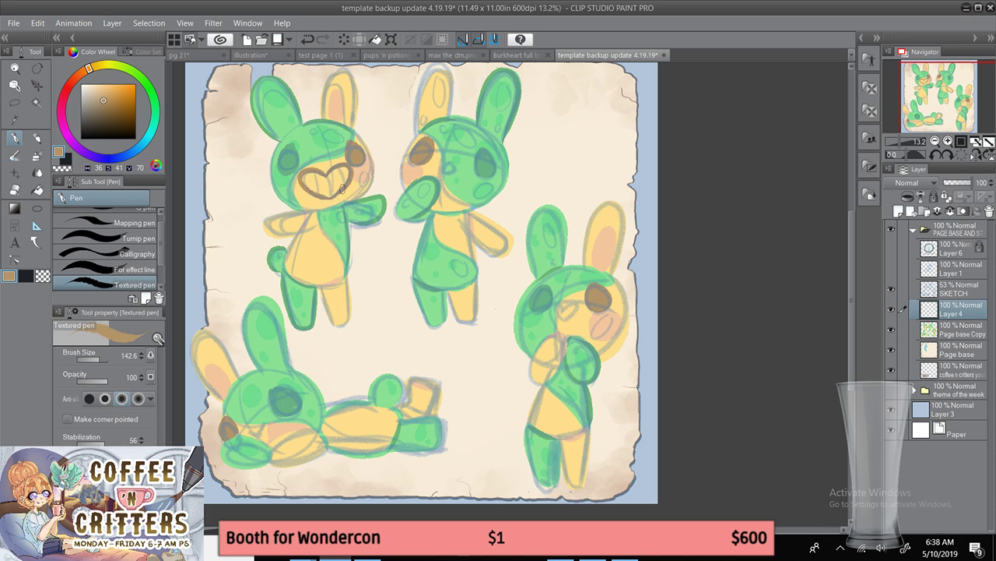
left_click_drag(448, 166, 449, 164)
left_click_drag(247, 430, 266, 420)
key("ctrl+z")
mouse_move(564, 303)
left_mouse_down()
mouse_move(555, 309)
mouse_move(568, 318)
mouse_move(576, 310)
mouse_move(565, 317)
left_mouse_up()
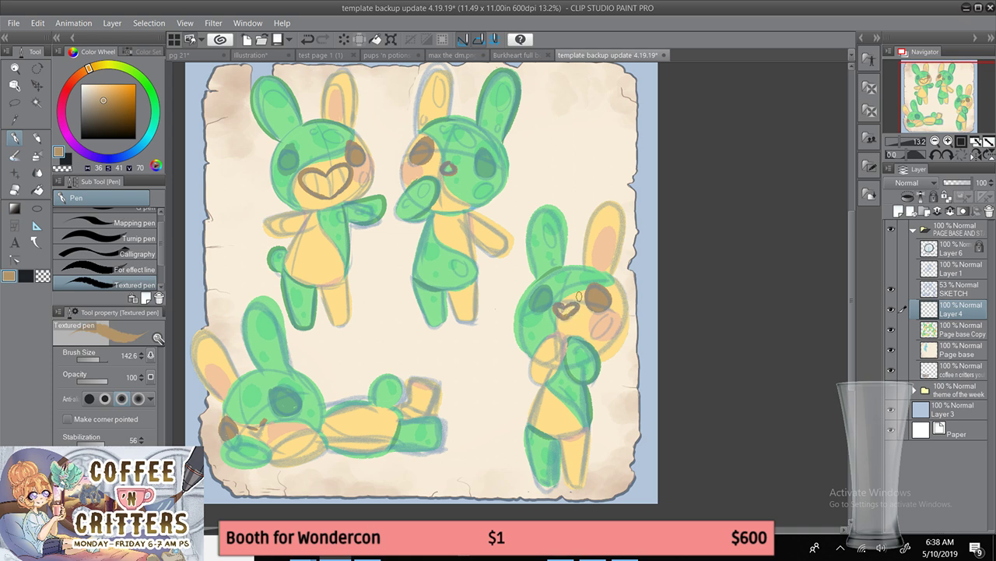
- Add a layer beneath the mouth outlines, hide the SKETCH layer and fill the first bunny's mouth in cream at hue 36, saturation 17, brightness 98
left_click(940, 332)
left_click(900, 212)
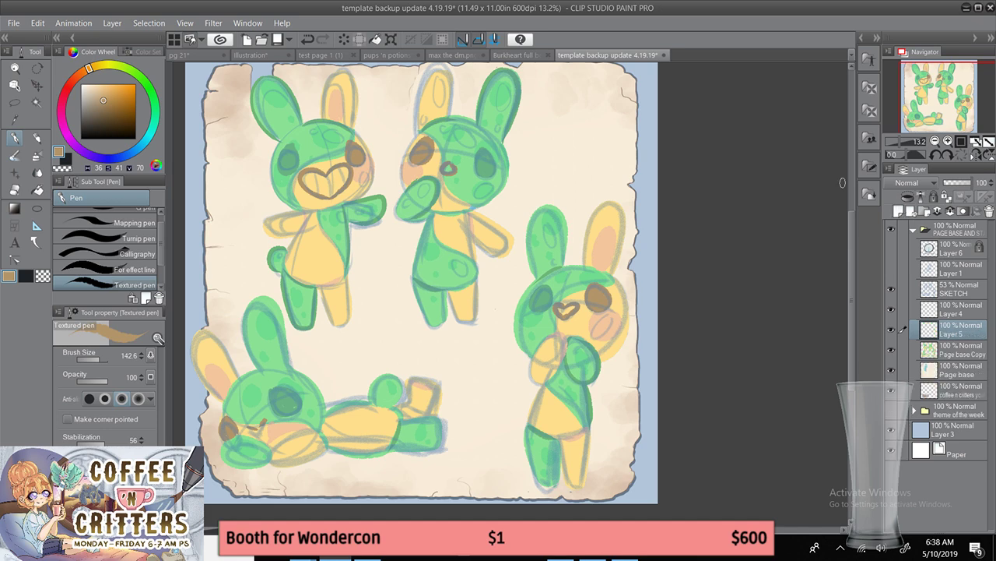
left_click(92, 87)
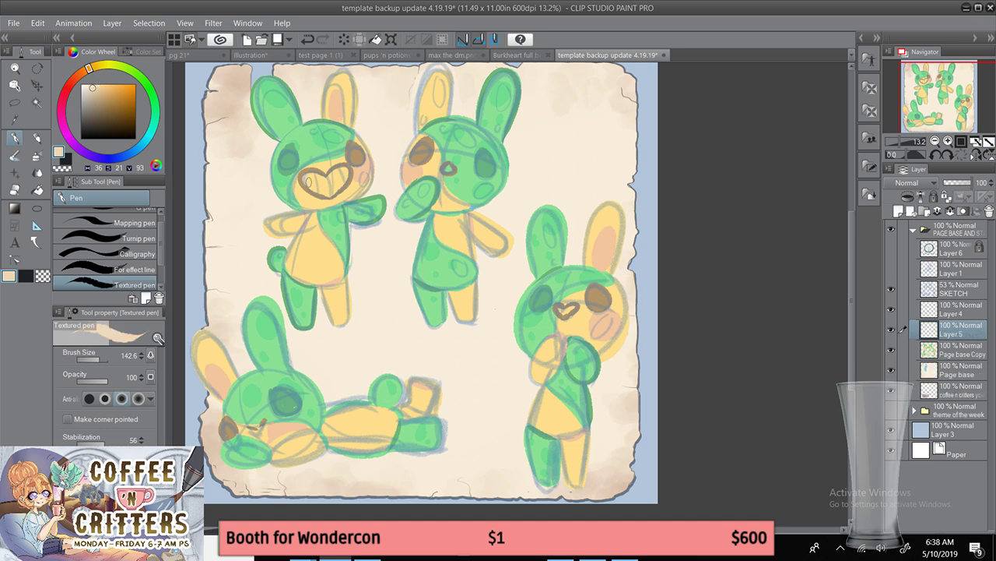
left_click(891, 289)
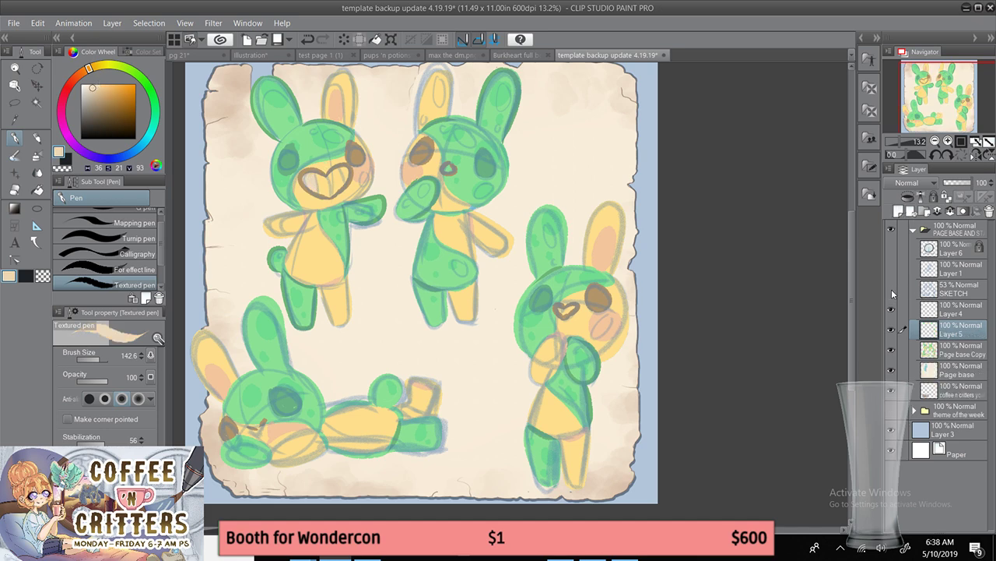
mouse_move(313, 183)
left_mouse_down()
mouse_move(326, 196)
mouse_move(330, 176)
mouse_move(333, 194)
left_mouse_up()
left_click(90, 85)
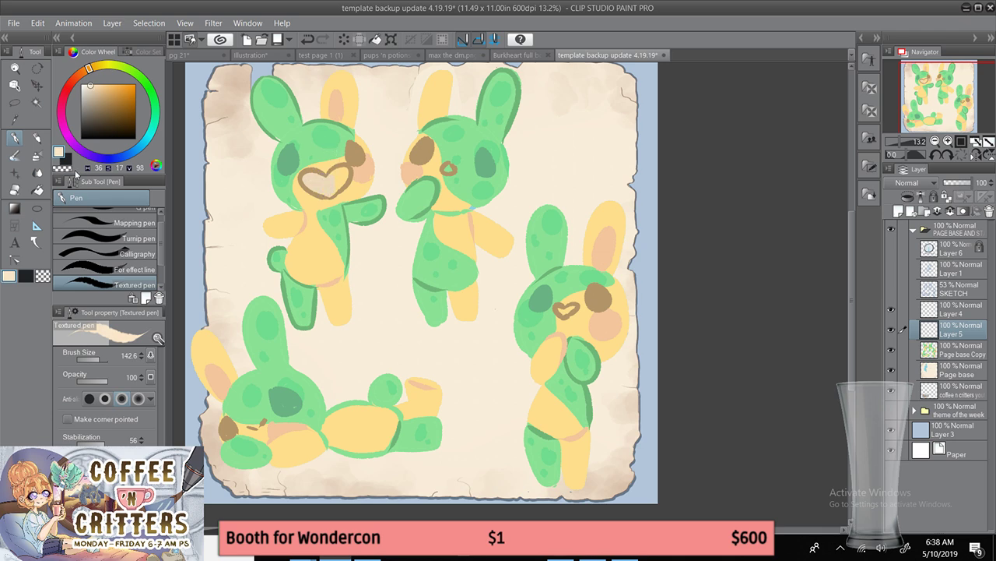
left_click(38, 190)
left_click(324, 185)
- Paint the inside of the second and lower-right bunnies' mouths in the same cream with the Textured pen
left_click(15, 139)
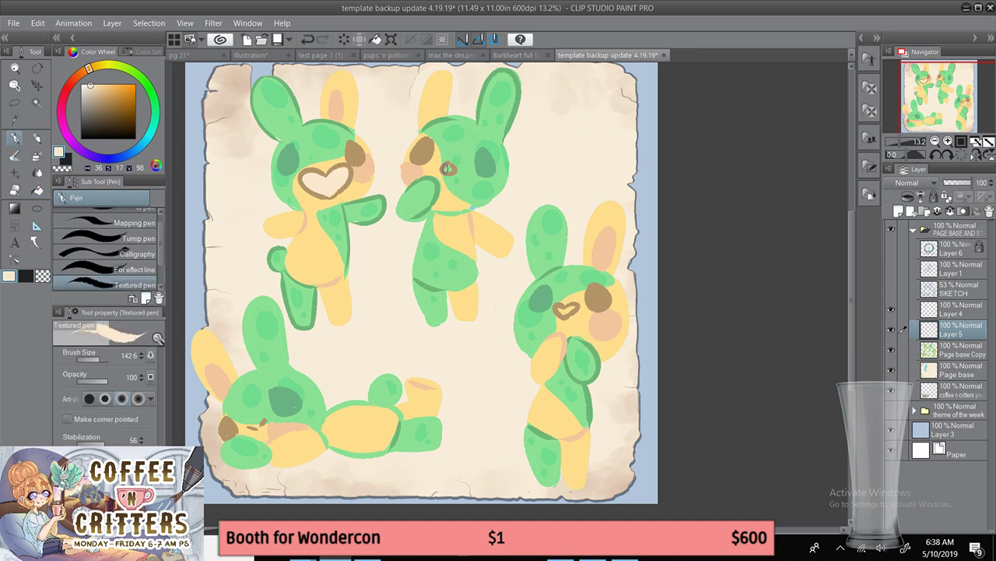
left_click_drag(449, 165, 450, 170)
left_click_drag(563, 310, 568, 311)
- Pick the brown from the first bunny's eye and draw tooth lines inside the first and lower-right bunnies' mouths
left_click(17, 117)
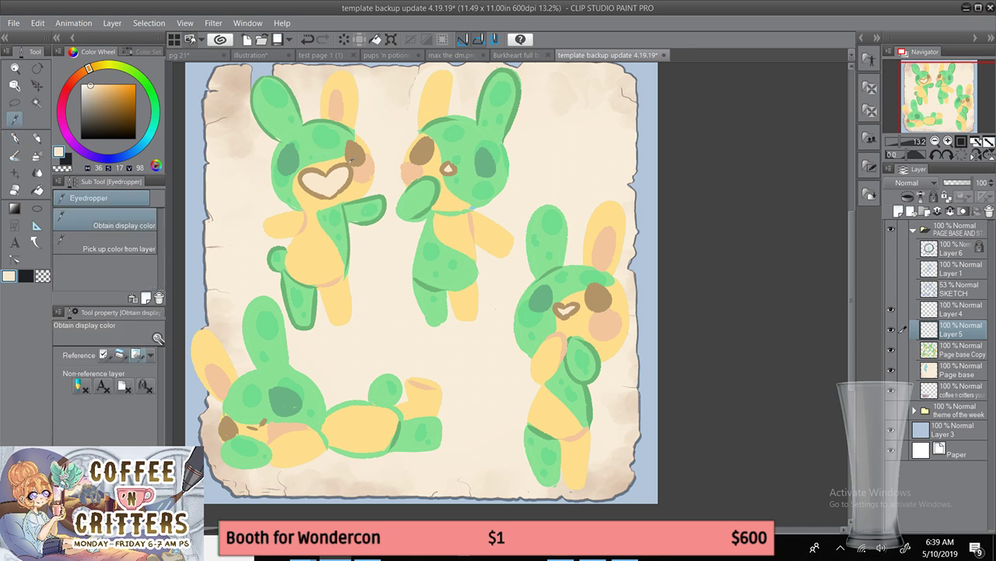
left_click(352, 158)
key("p")
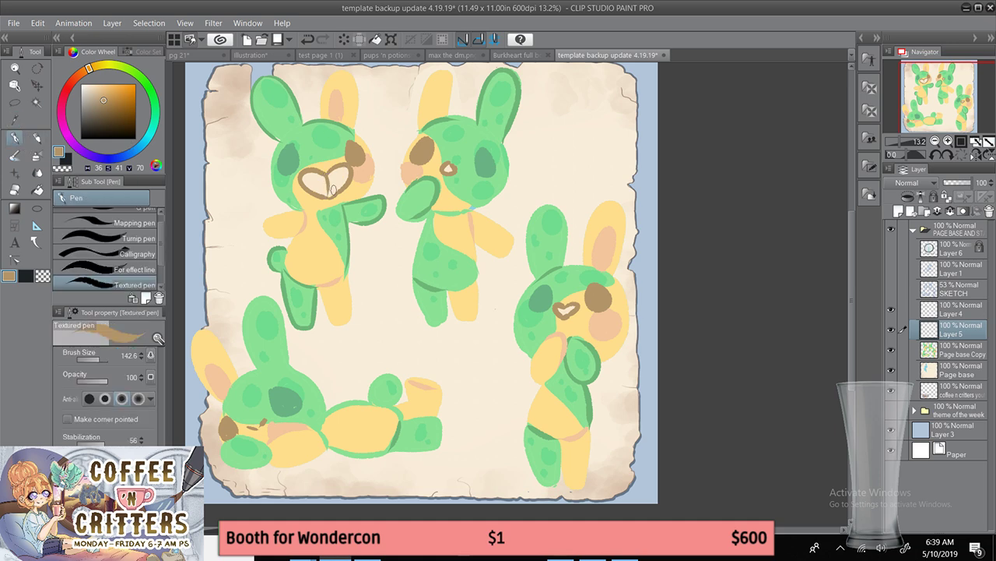
key("ctrl+z")
mouse_move(326, 175)
left_mouse_down()
mouse_move(330, 197)
mouse_move(341, 185)
mouse_move(308, 184)
left_mouse_up()
left_click_drag(311, 167, 314, 192)
- Set the pen to pale yellow at hue 51, saturation 33, brightness 97 and dab light spots over the bunnies' yellow areas
left_click(116, 65)
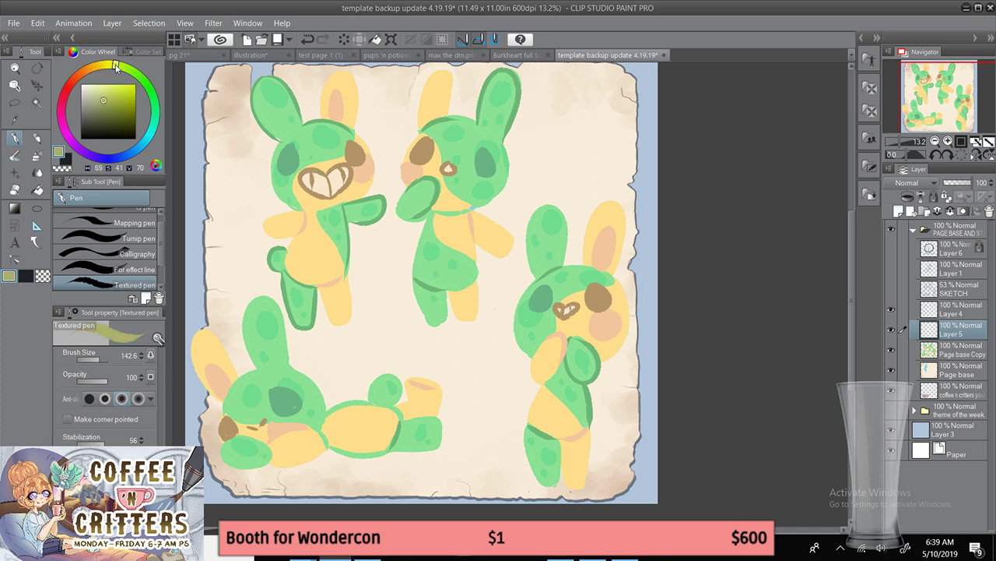
left_click(99, 85)
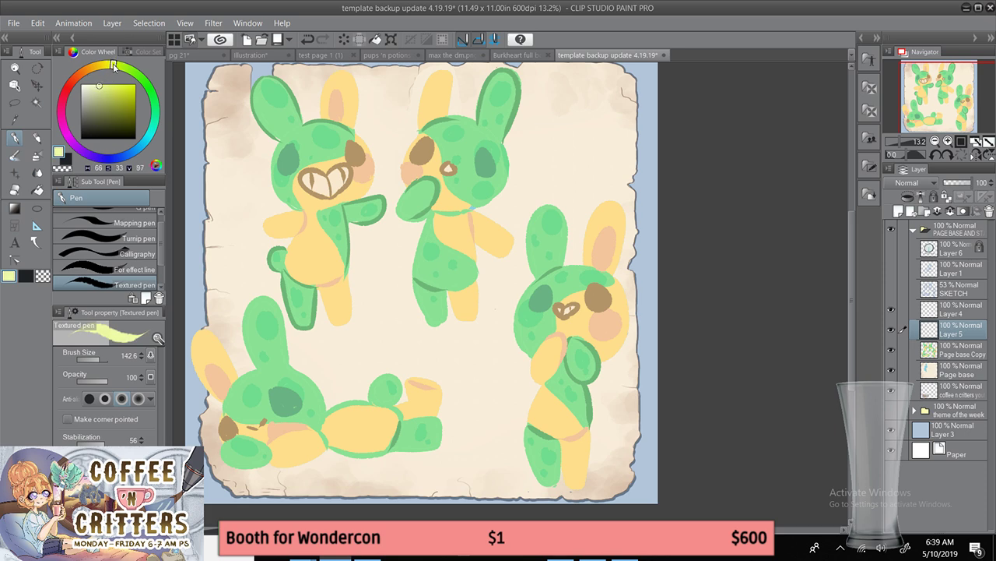
left_click(101, 65)
left_click_drag(439, 92, 440, 85)
- Paint the second bunny's inner ear in the peach sampled from the first bunny's inner ear, and switch the pen to transparent color
left_click(14, 120)
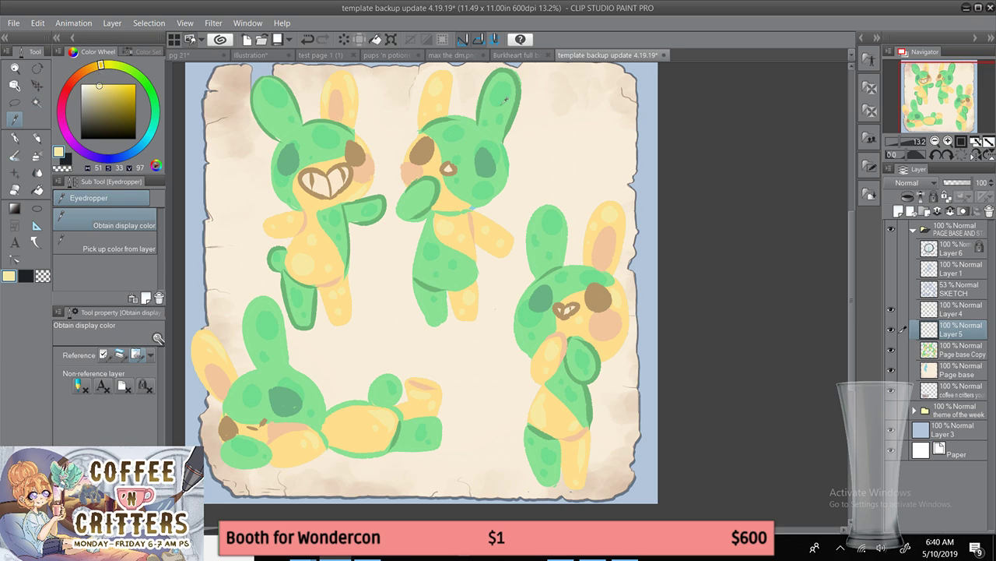
left_click(341, 101)
key("p")
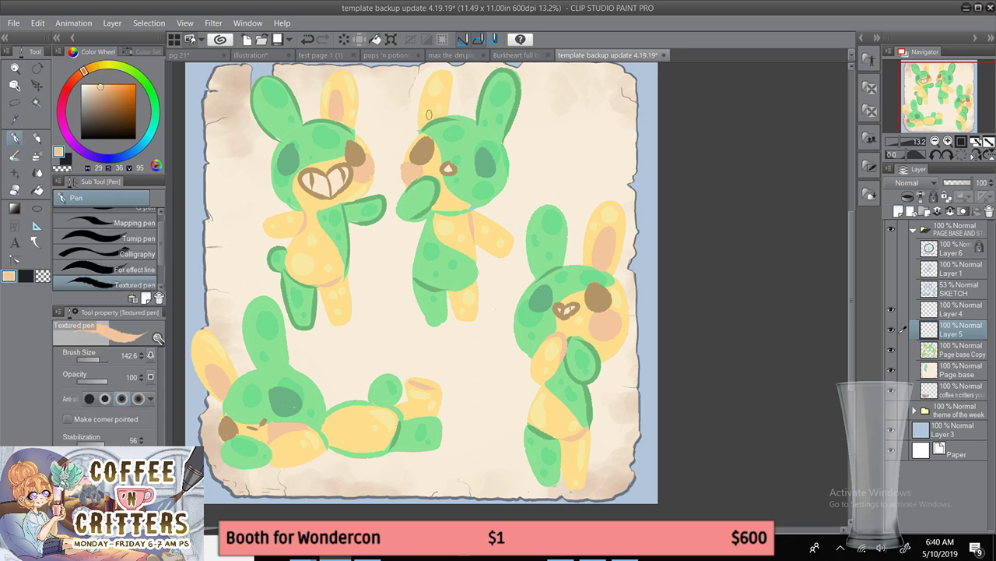
mouse_move(427, 113)
left_mouse_down()
mouse_move(439, 92)
mouse_move(432, 123)
mouse_move(438, 116)
left_mouse_up()
left_click(14, 207)
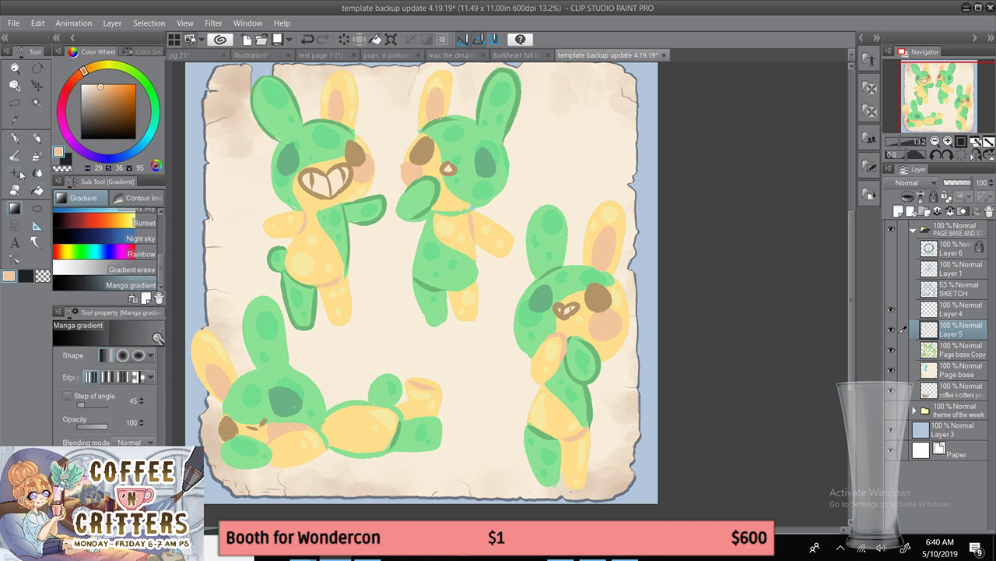
left_click(15, 140)
left_click(43, 274)
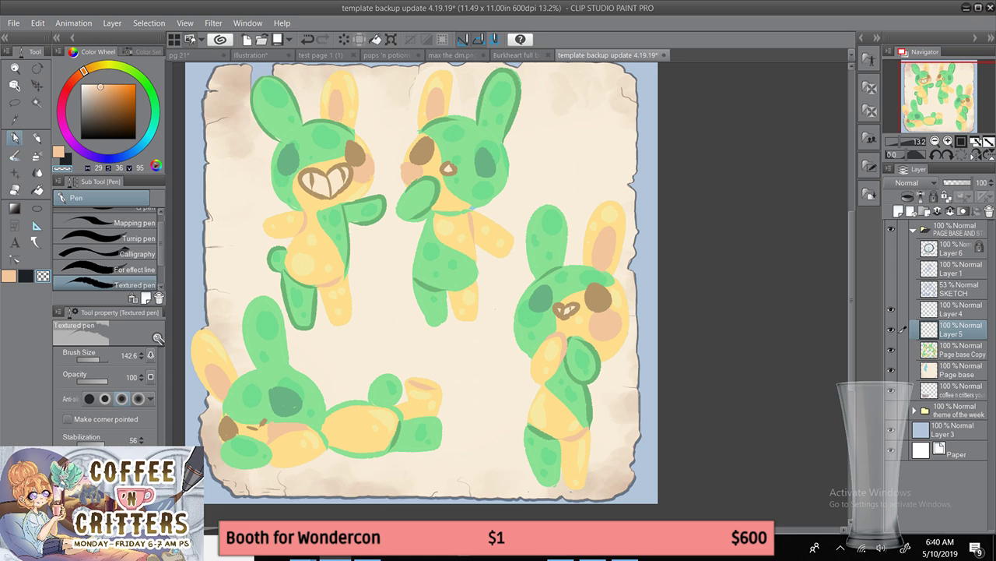
key("m")
key("m")
- Shade the lower part of the first, second and lying bunnies' green-side eyes in dark green at hue 141, saturation 50, brightness 54
key("i")
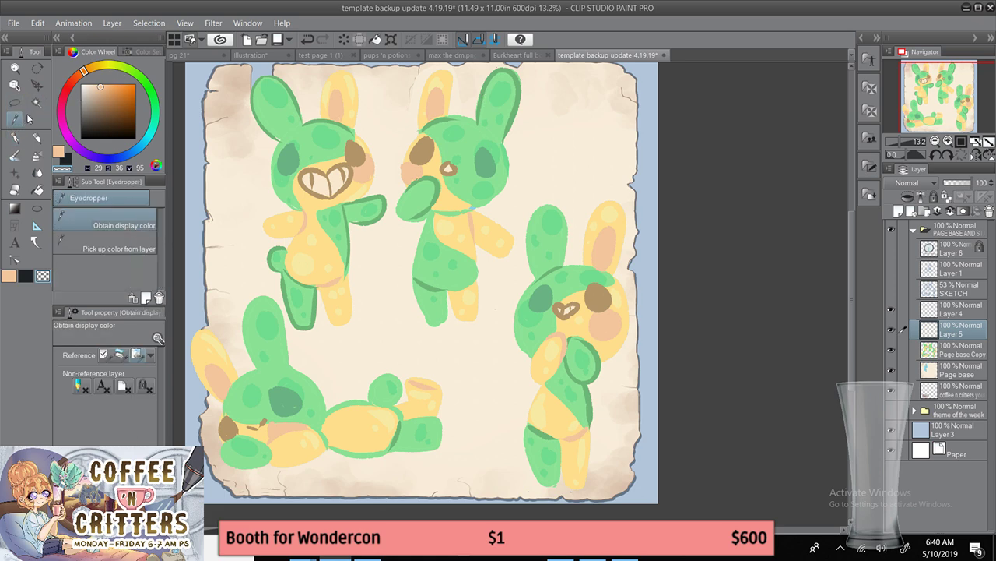
left_click(301, 145)
left_click(108, 109)
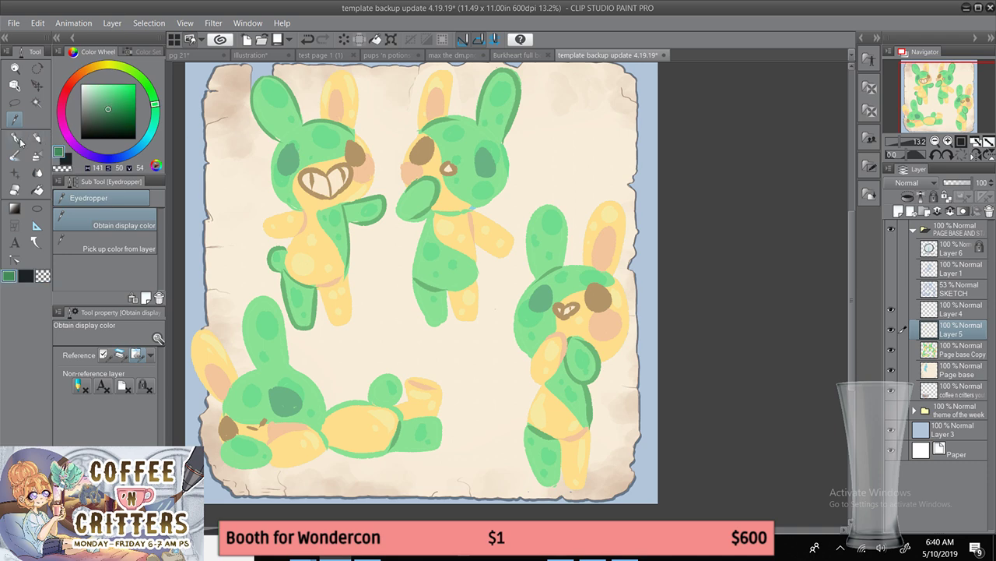
left_click(18, 139)
mouse_move(294, 169)
left_mouse_down()
mouse_move(282, 172)
mouse_move(290, 162)
left_mouse_up()
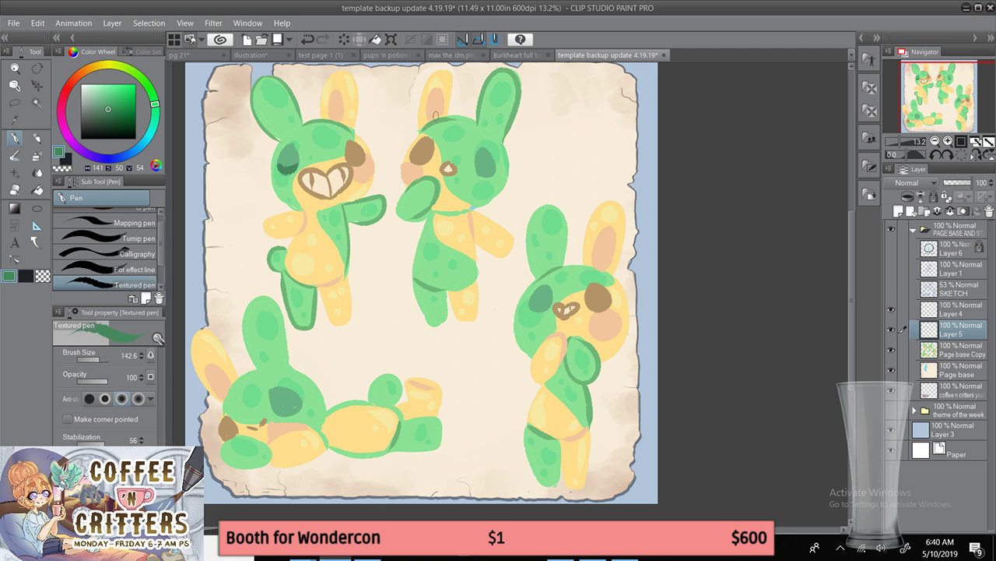
left_click_drag(482, 169, 492, 168)
left_click_drag(275, 407, 295, 396)
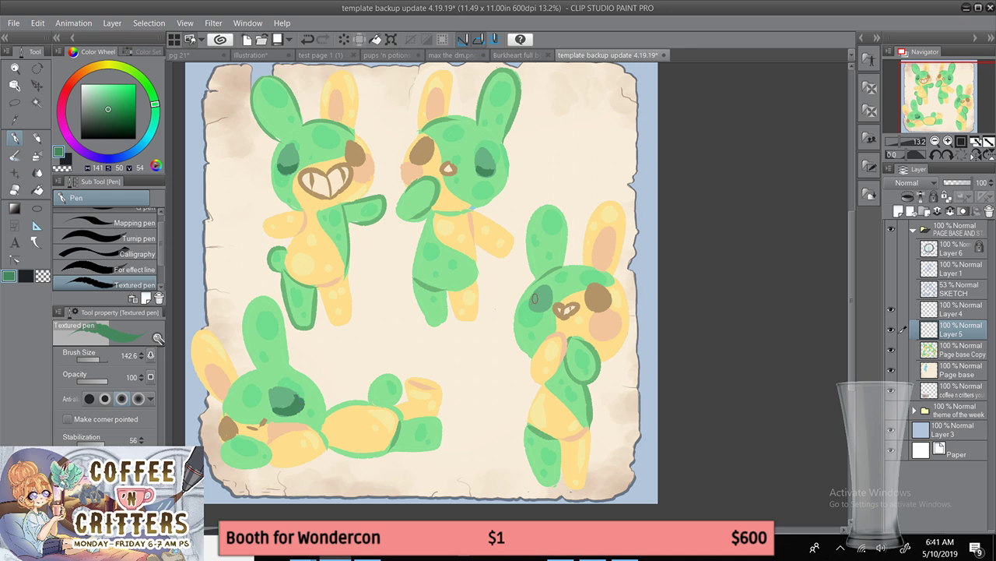
- Shade the lower part of the lower-right bunny's green-side eye in the same dark green, undoing unwanted strokes
mouse_move(534, 300)
left_mouse_down()
mouse_move(550, 299)
mouse_move(532, 301)
mouse_move(544, 310)
left_mouse_up()
key("ctrl+z")
key("ctrl+z")
key("ctrl+z")
key("ctrl+z")
- Set the pen's hue to 40 and shade the lower part of all four bunnies' yellow-side eyes in dark brown
left_click(92, 68)
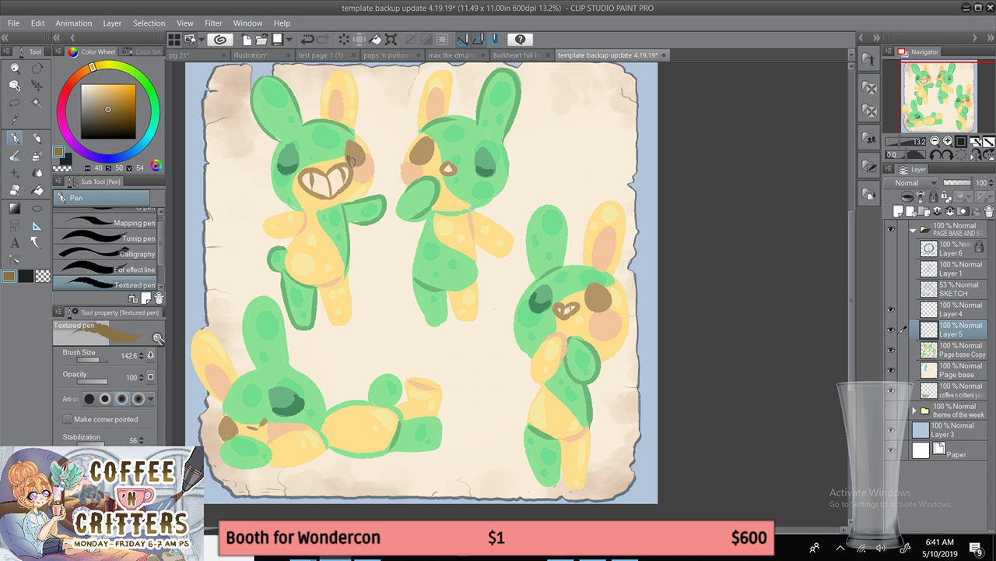
mouse_move(350, 160)
left_mouse_down()
mouse_move(364, 151)
mouse_move(433, 162)
left_mouse_up()
key("ctrl+z")
left_click_drag(226, 433, 241, 428)
mouse_move(587, 299)
left_mouse_down()
mouse_move(607, 301)
mouse_move(607, 292)
left_mouse_up()
- Set the pen to cream at hue 40, saturation 18, brightness 99 and highlight the first bunny's yellow ear, face and arm
left_click(88, 80)
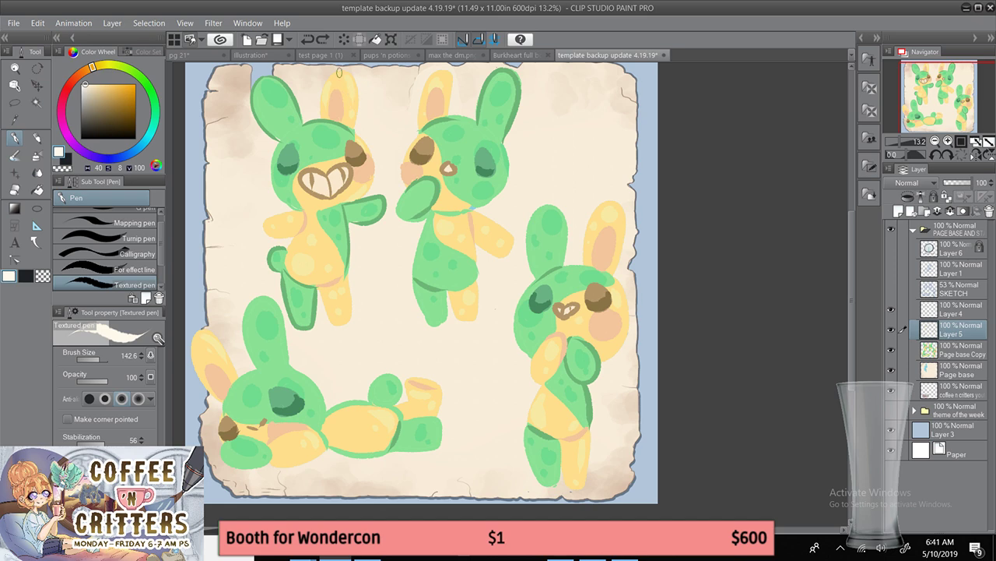
left_click(91, 84)
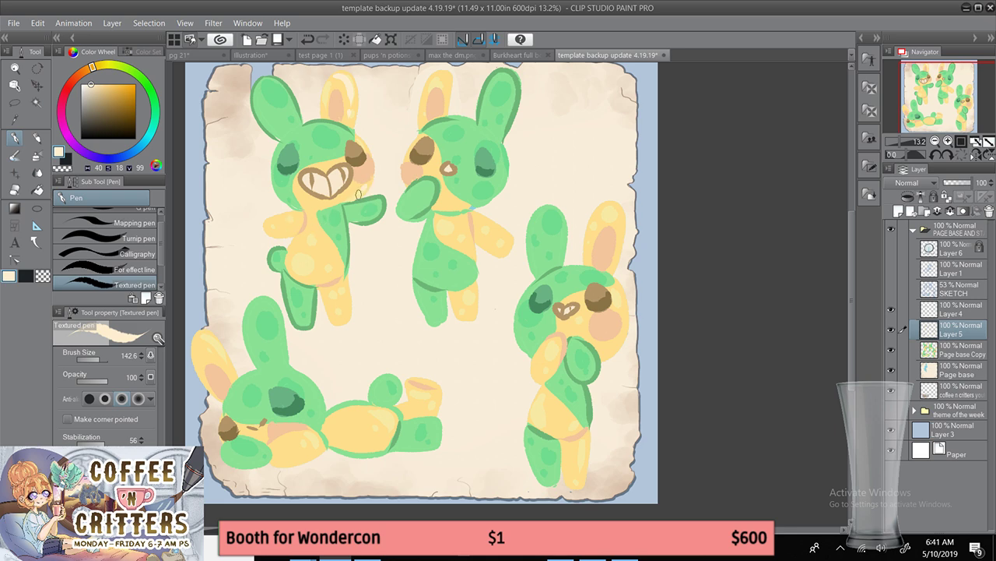
key("ctrl+z")
left_click_drag(304, 204, 352, 197)
key("ctrl+z")
mouse_move(273, 219)
left_mouse_down()
mouse_move(310, 217)
mouse_move(274, 227)
left_mouse_up()
key("ctrl+z")
- Add cream highlights to the second bunny's yellow arm, leg and chest and to the lying bunny's torso
mouse_move(481, 220)
left_mouse_down()
mouse_move(506, 236)
mouse_move(470, 249)
left_mouse_up()
key("ctrl+z")
left_click_drag(471, 289, 471, 312)
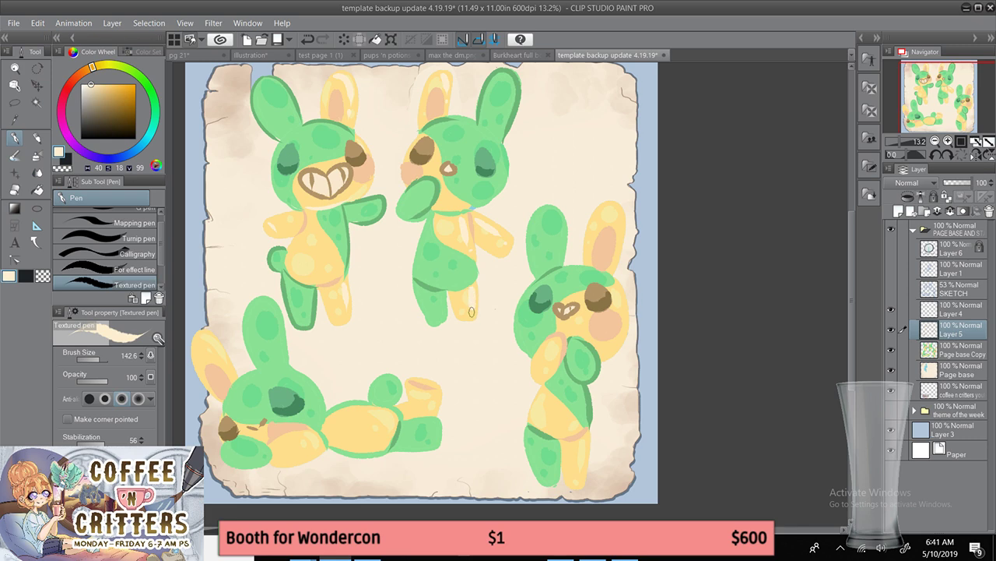
left_click_drag(420, 137, 410, 157)
key("ctrl+z")
left_click_drag(440, 205, 460, 208)
left_click_drag(344, 419, 386, 414)
key("ctrl+z")
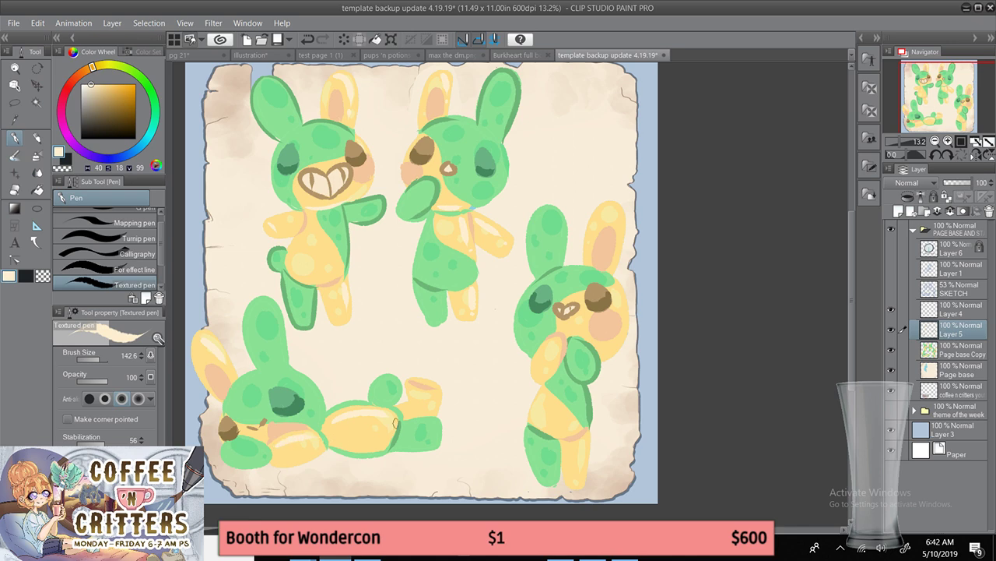
- Add cream highlights along the edge of the lower-right bunny's yellow ear, redoing the unsatisfactory strokes
left_click_drag(614, 209, 621, 250)
key("ctrl+z")
key("ctrl+z")
mouse_move(615, 208)
left_mouse_down()
mouse_move(621, 250)
mouse_move(588, 247)
left_mouse_up()
- Add cream highlights along the lower-right bunny's yellow cheek, torso and leg, redoing unsatisfactory strokes
left_click_drag(617, 291, 615, 346)
key("ctrl+z")
key("ctrl+z")
mouse_move(617, 293)
left_mouse_down()
mouse_move(623, 325)
mouse_move(602, 355)
left_mouse_up()
key("ctrl+z")
left_click_drag(601, 357, 618, 342)
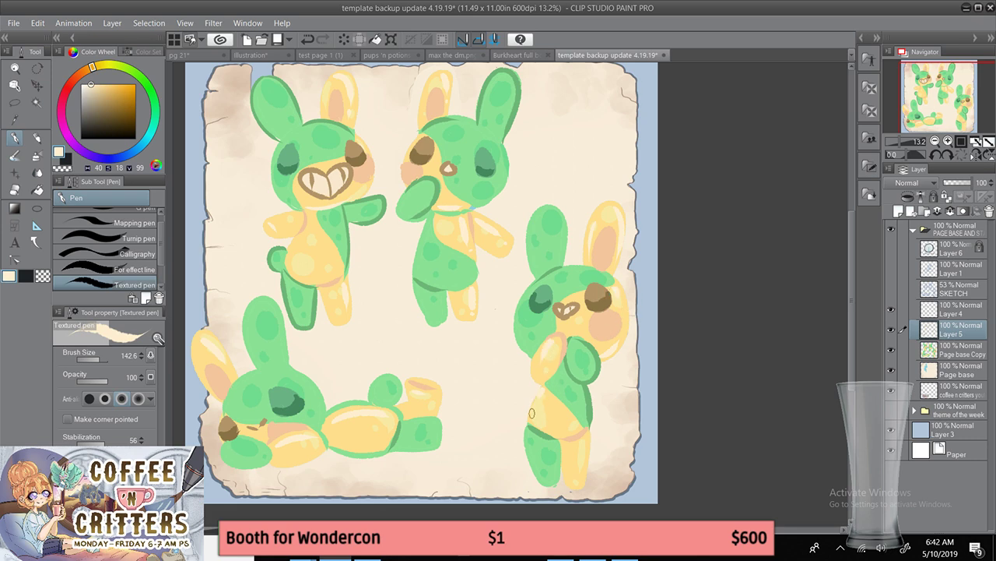
key("ctrl+z")
mouse_move(545, 393)
left_mouse_down()
mouse_move(543, 426)
mouse_move(588, 420)
mouse_move(582, 464)
left_mouse_up()
- Paint blush on the first, second and lying bunnies' green-side cheeks in aqua at hue 162, saturation 39, brightness 89
left_click(22, 119)
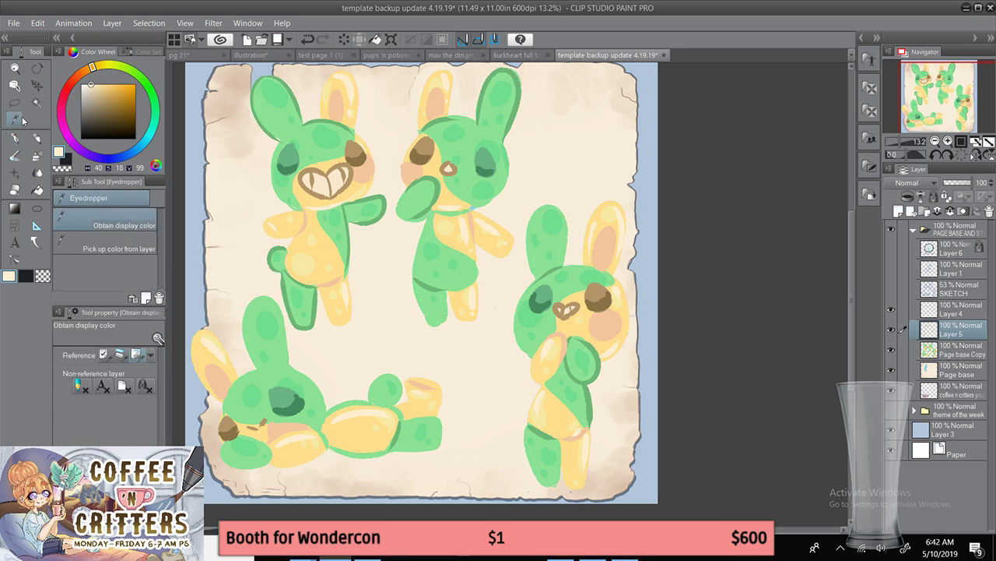
left_click(364, 167)
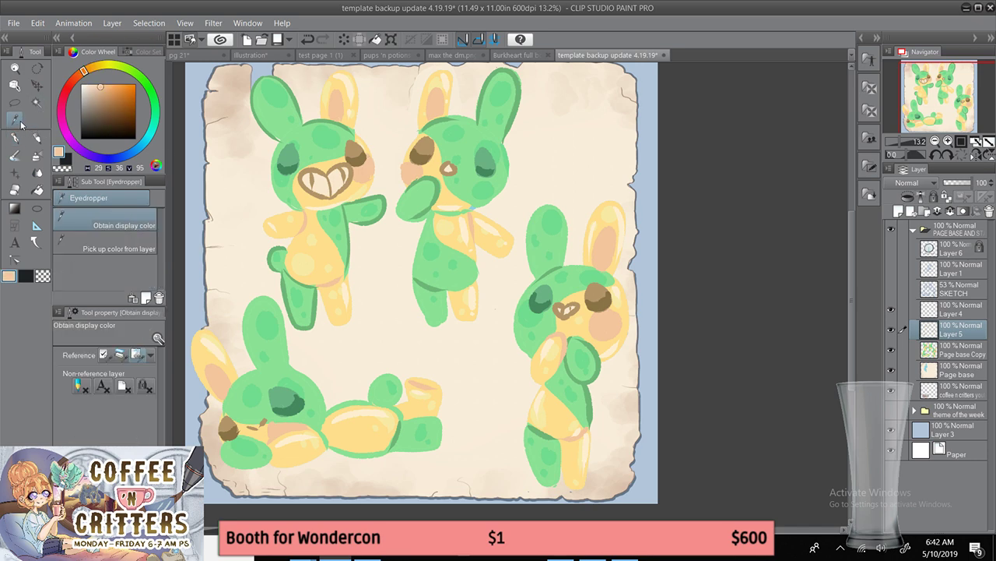
left_click(296, 173)
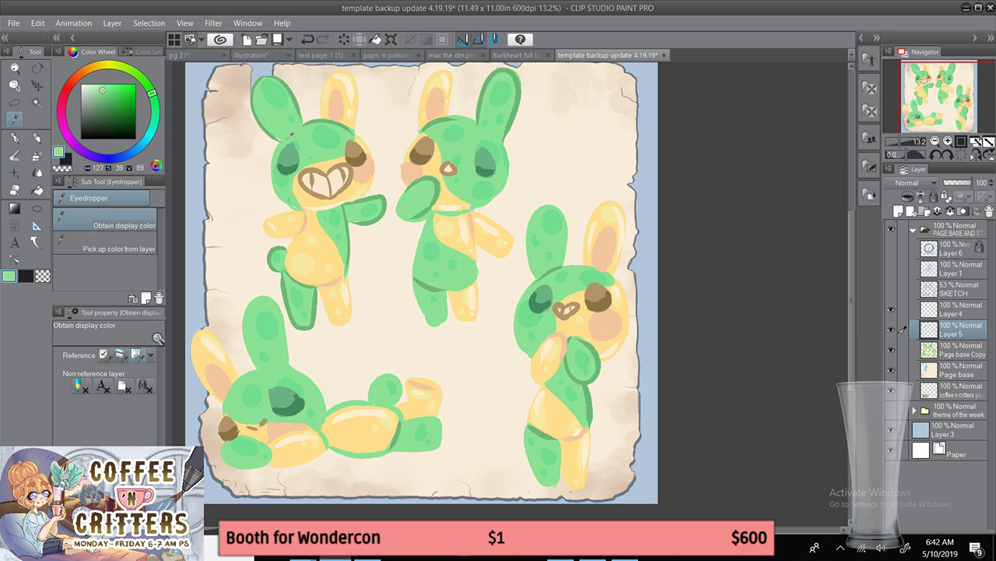
left_click(14, 137)
left_click(156, 121)
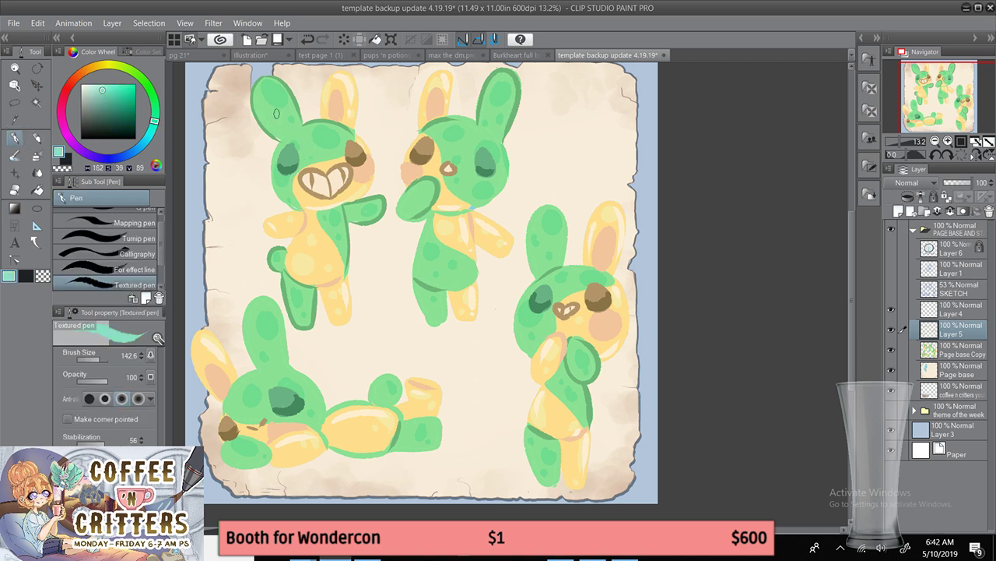
mouse_move(278, 176)
left_mouse_down()
mouse_move(294, 186)
mouse_move(295, 174)
mouse_move(288, 189)
mouse_move(280, 179)
left_mouse_up()
mouse_move(472, 173)
left_mouse_down()
mouse_move(469, 189)
mouse_move(491, 183)
mouse_move(472, 175)
mouse_move(477, 187)
mouse_move(490, 179)
left_mouse_up()
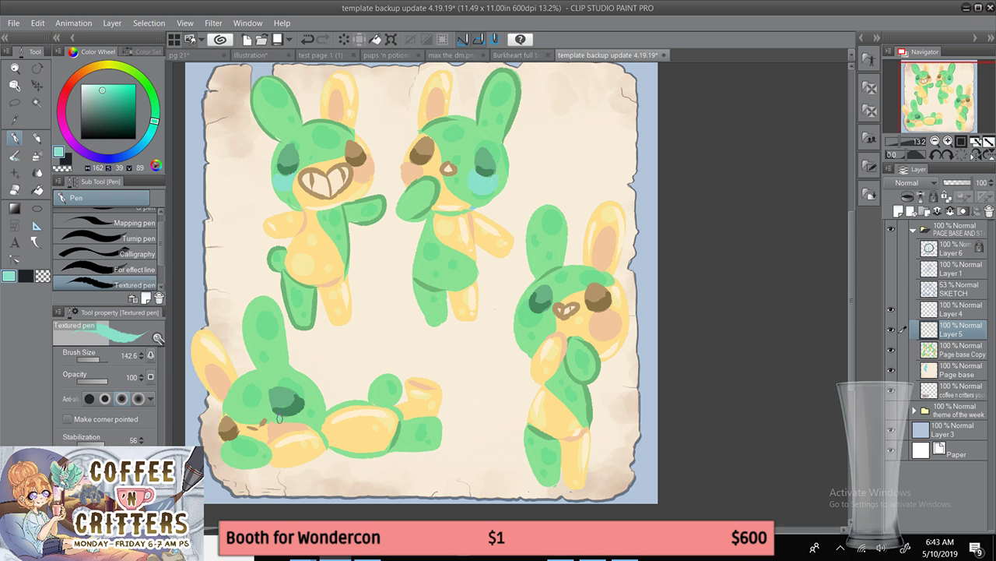
left_click_drag(279, 419, 296, 416)
- Pick the yellow from the lying bunny's face and paint over the peach patch on its cheek
key("i")
left_click(265, 438)
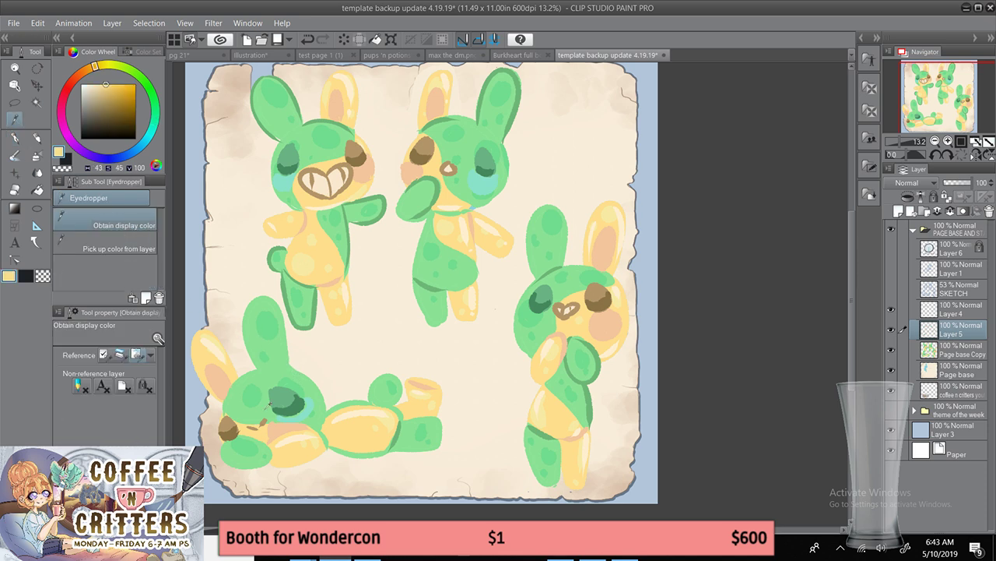
key("p")
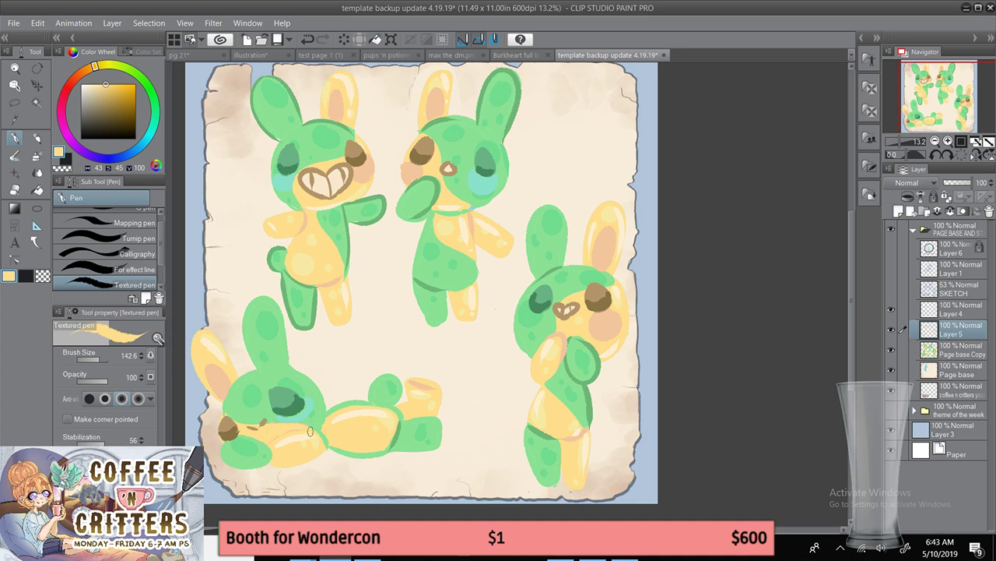
- Pick the aqua from the lying bunny's cheek and paint blush on the lower-right bunny's green cheek, undoing a stroke
left_click(16, 123)
left_click(309, 408)
left_click(17, 139)
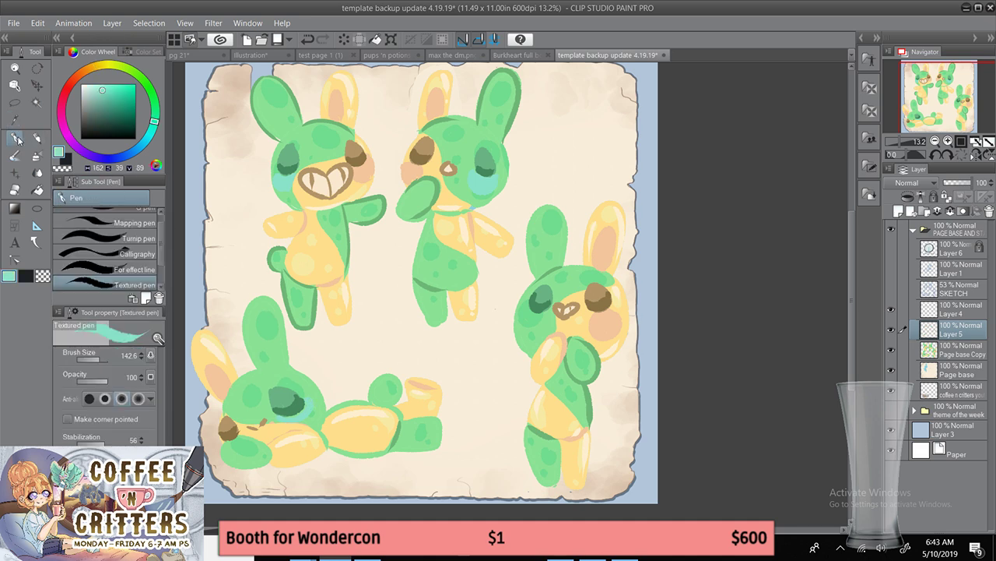
mouse_move(530, 306)
left_mouse_down()
mouse_move(523, 323)
mouse_move(549, 310)
mouse_move(527, 319)
left_mouse_up()
key("ctrl+z")
left_click_drag(270, 110, 276, 98)
key("ctrl+z")
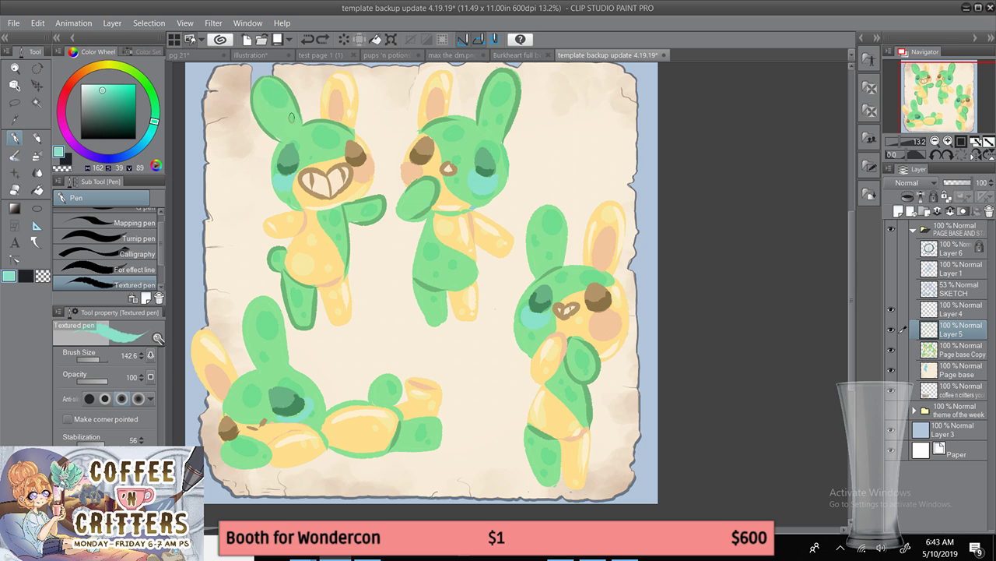
left_click(142, 146)
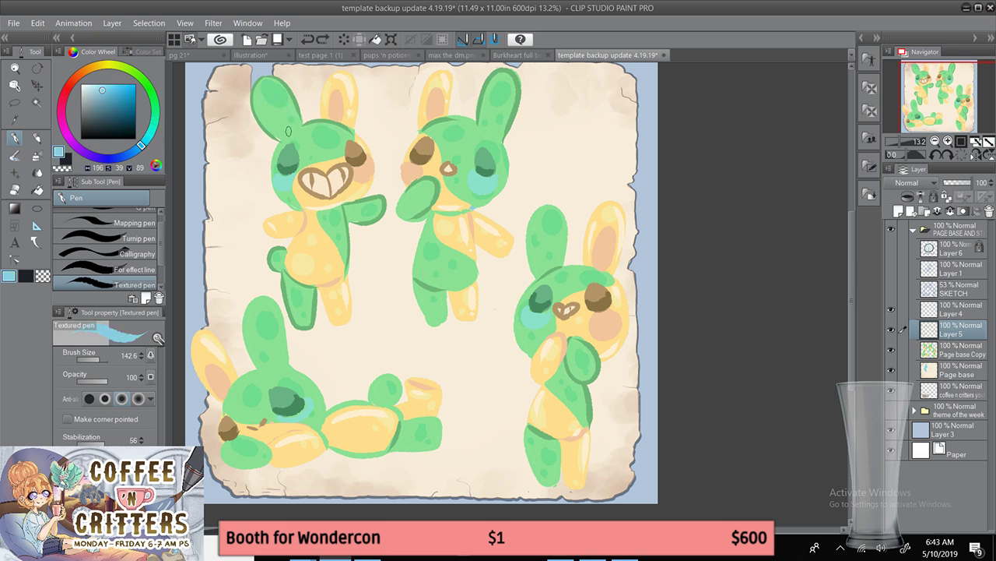
left_click(145, 141)
left_click(126, 155)
mouse_move(285, 131)
left_mouse_down()
mouse_move(268, 109)
mouse_move(298, 122)
mouse_move(271, 96)
left_mouse_up()
key("ctrl+z")
left_click(112, 158)
key("ctrl+z")
left_click(99, 158)
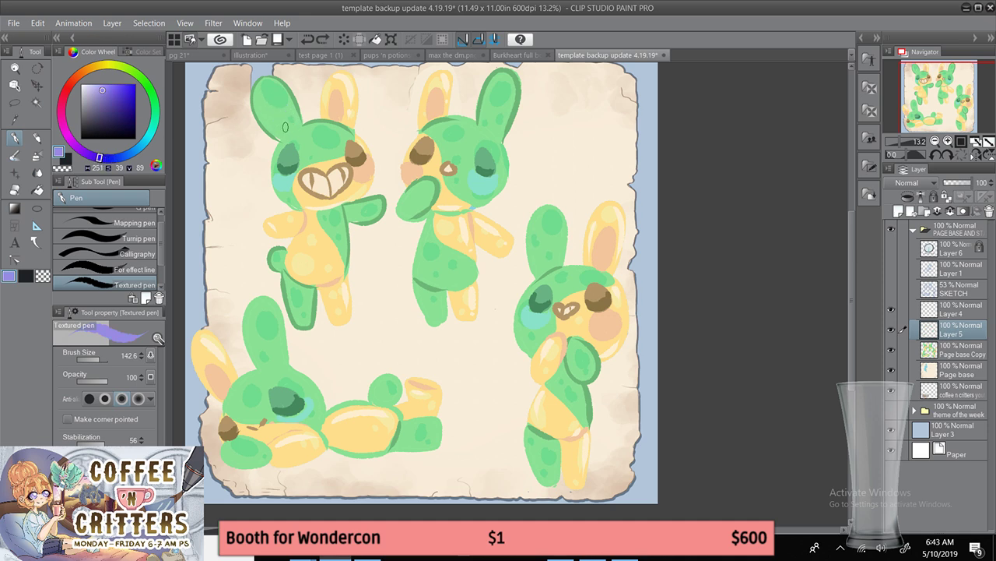
left_click_drag(286, 135, 268, 95)
key("ctrl+z")
left_click(149, 134)
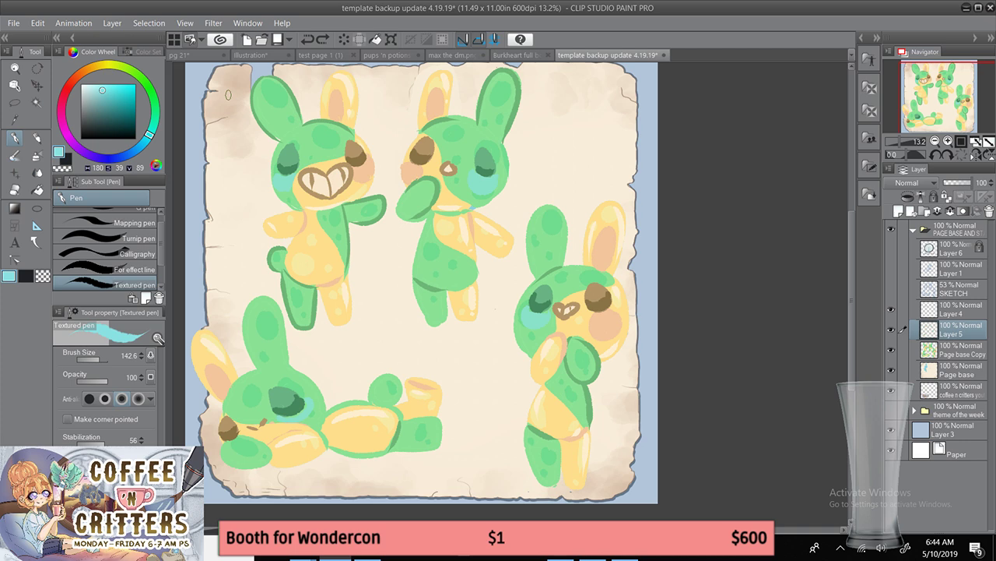
- Paint small purple eyebrow marks above all four bunnies' eyes at hue 276, saturation 39, brightness 89
left_click(14, 118)
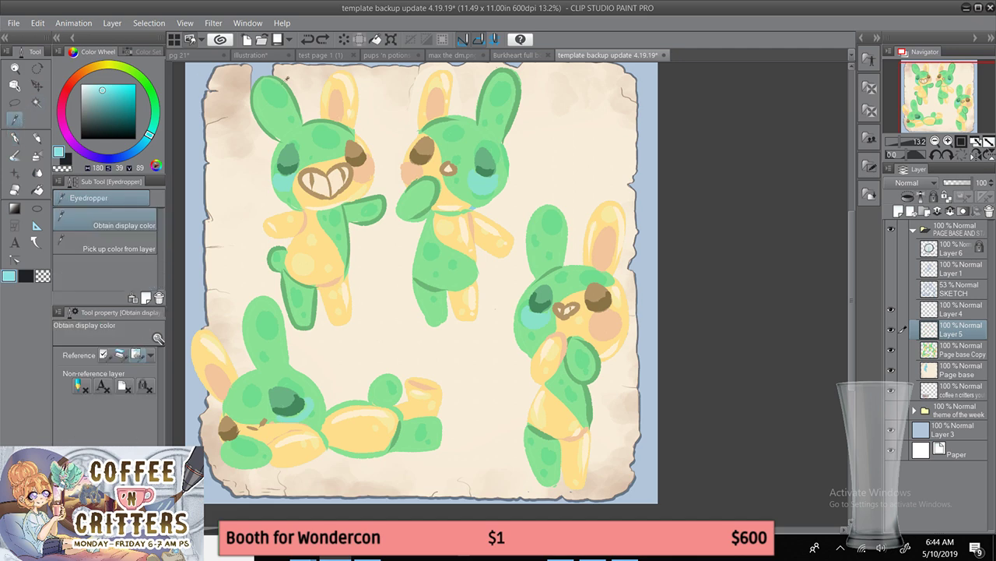
left_click(151, 92)
left_click(80, 149)
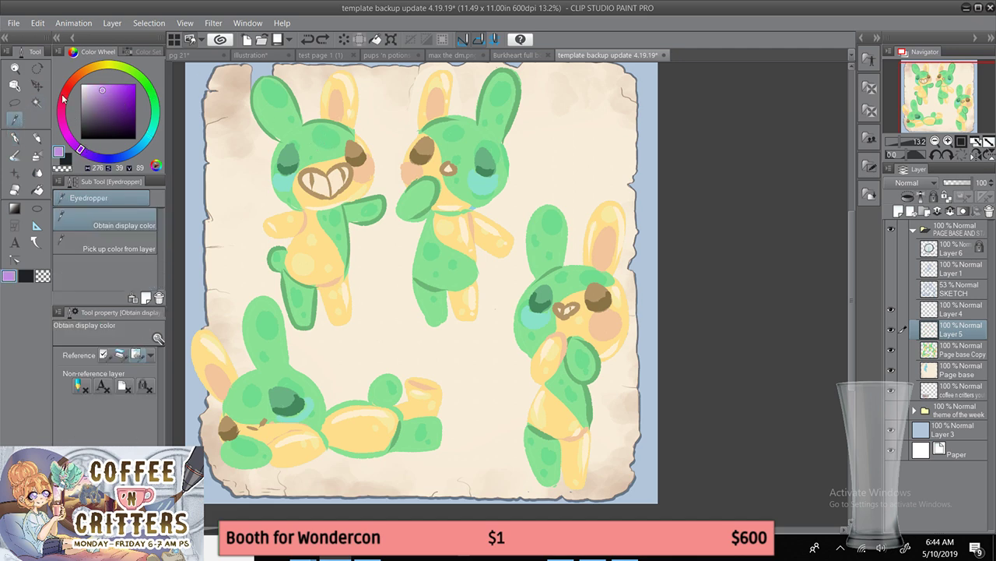
left_click(15, 139)
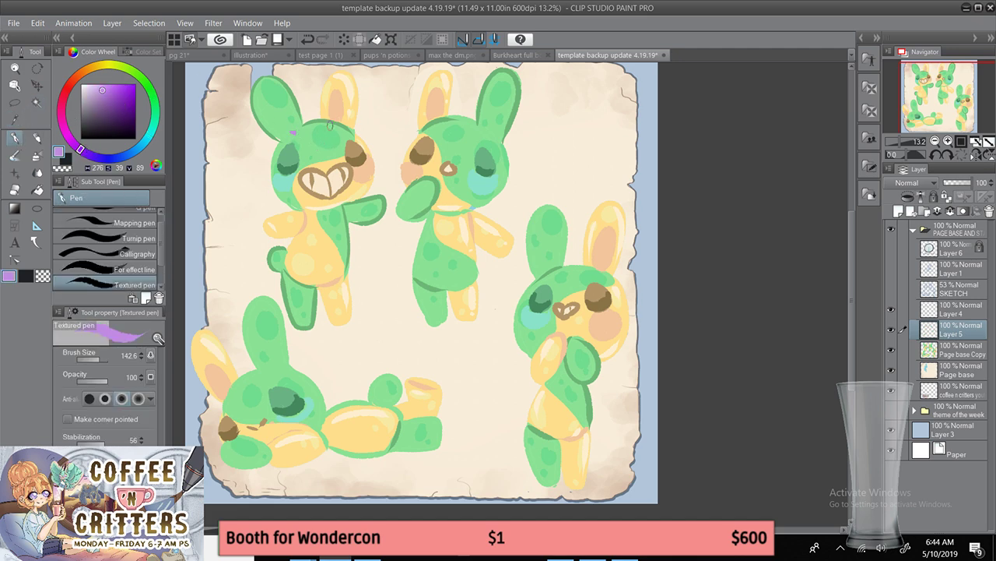
left_click(289, 137)
left_click(341, 133)
left_click(427, 128)
left_click(484, 134)
left_click(548, 273)
left_click(601, 276)
left_click(261, 373)
left_click(222, 396)
- Add orange spots to the first bunny's yellow torso and cheek at hue 30, saturation 59, brightness 92
left_click(96, 67)
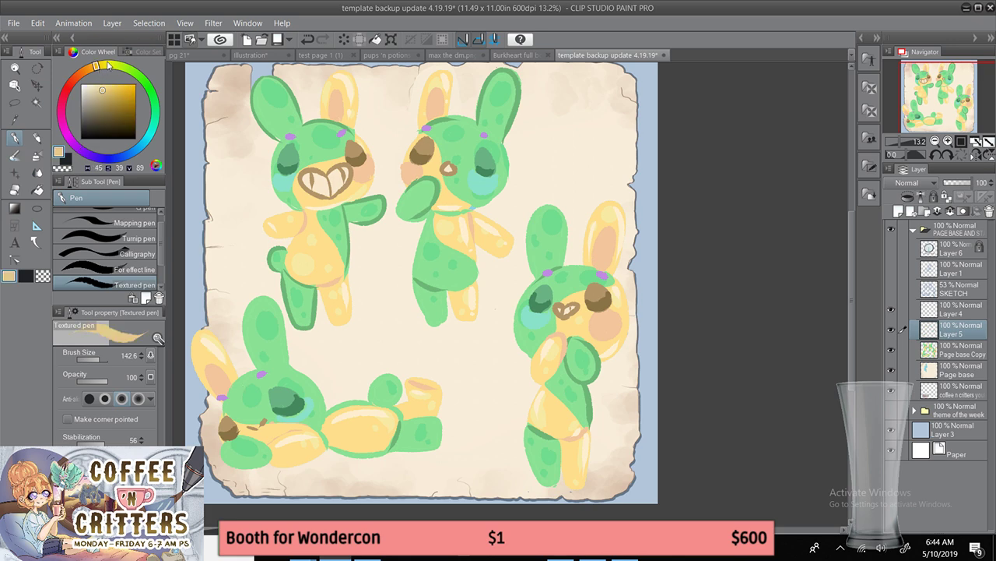
left_click(84, 70)
left_click(113, 88)
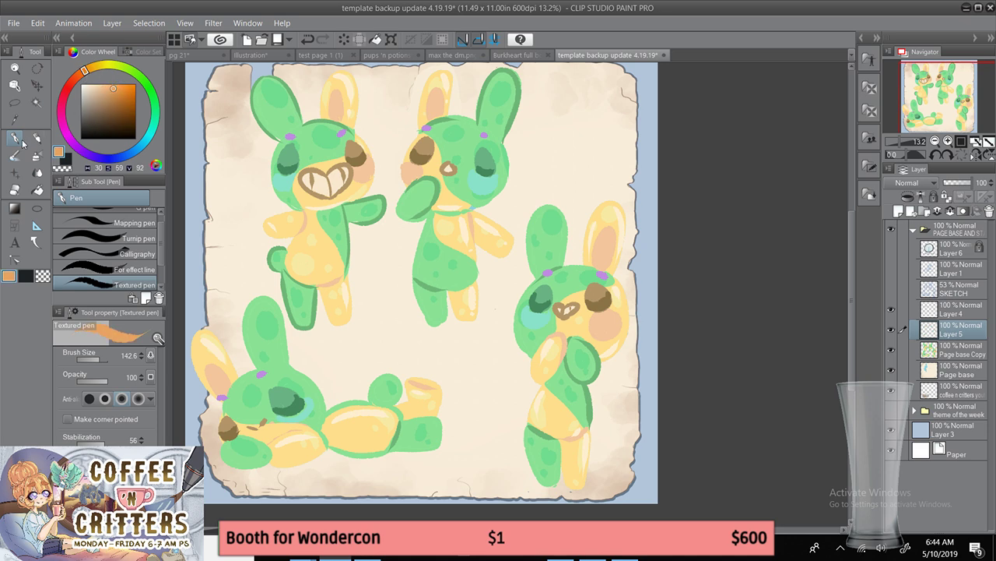
left_click_drag(304, 246, 309, 250)
left_click(317, 270)
left_click(332, 249)
left_click(351, 192)
- Add orange spots to the second bunny's yellow torso, arm and leg
left_click(442, 201)
left_click(454, 241)
left_click(488, 243)
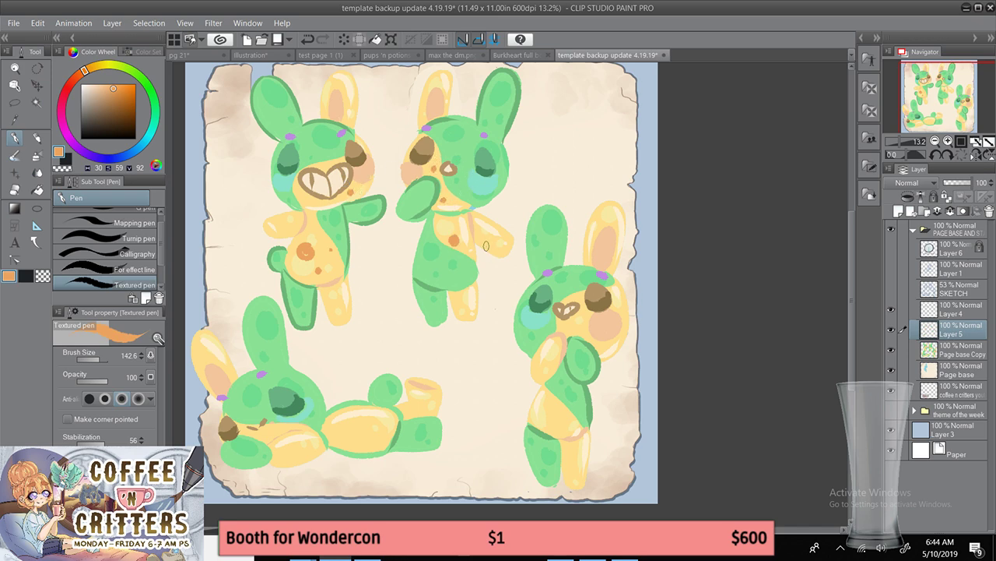
left_click(457, 300)
left_click(452, 296)
- Add orange spots to the lying and lower-right bunnies' yellow areas and to the first bunny's yellow ear
mouse_move(362, 430)
left_mouse_down()
mouse_move(374, 444)
mouse_move(339, 429)
left_mouse_up()
left_click_drag(414, 410, 423, 408)
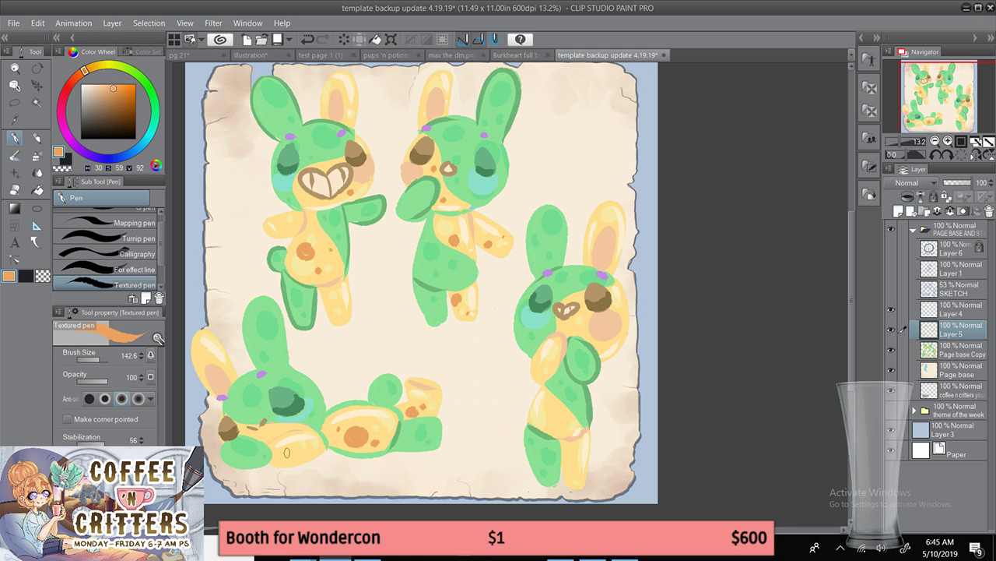
left_click_drag(286, 452, 296, 430)
left_click(554, 415)
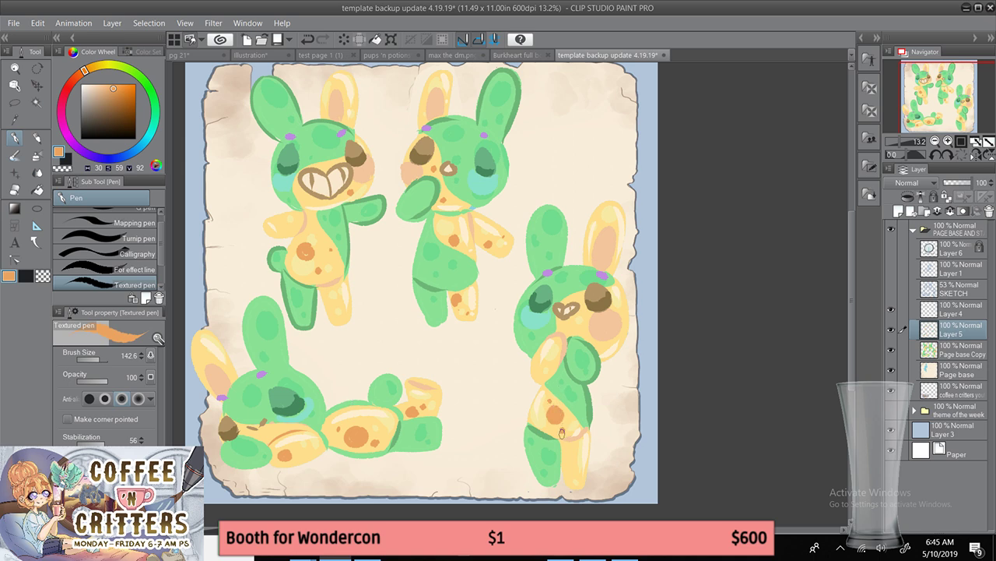
left_click(568, 452)
left_click_drag(567, 333, 576, 334)
left_click_drag(348, 102, 346, 103)
left_click(344, 89)
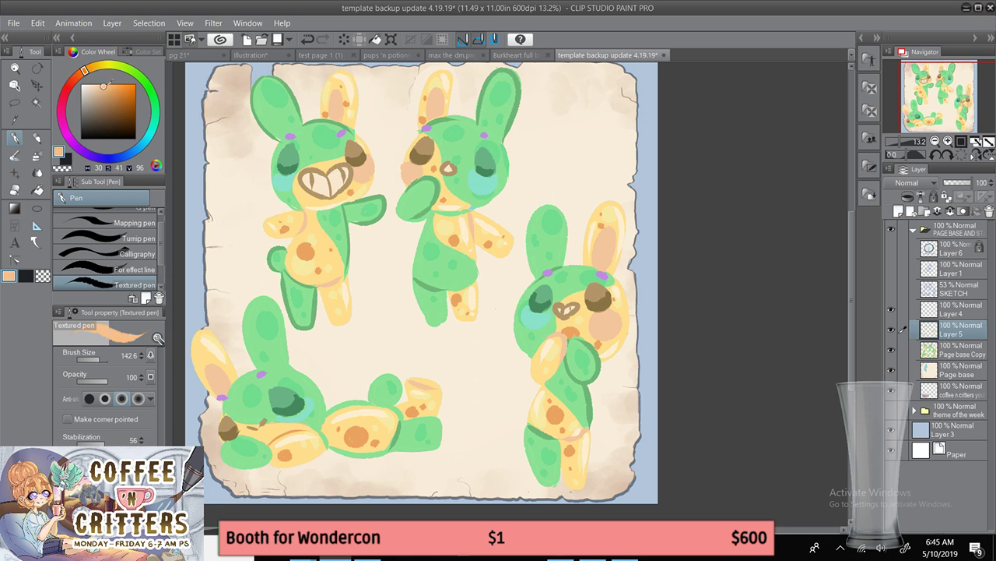
- Fill the orange spots with lighter peach at hue 30, saturation 41, brightness 96, undoing the accidental fill of the layer background
key("g")
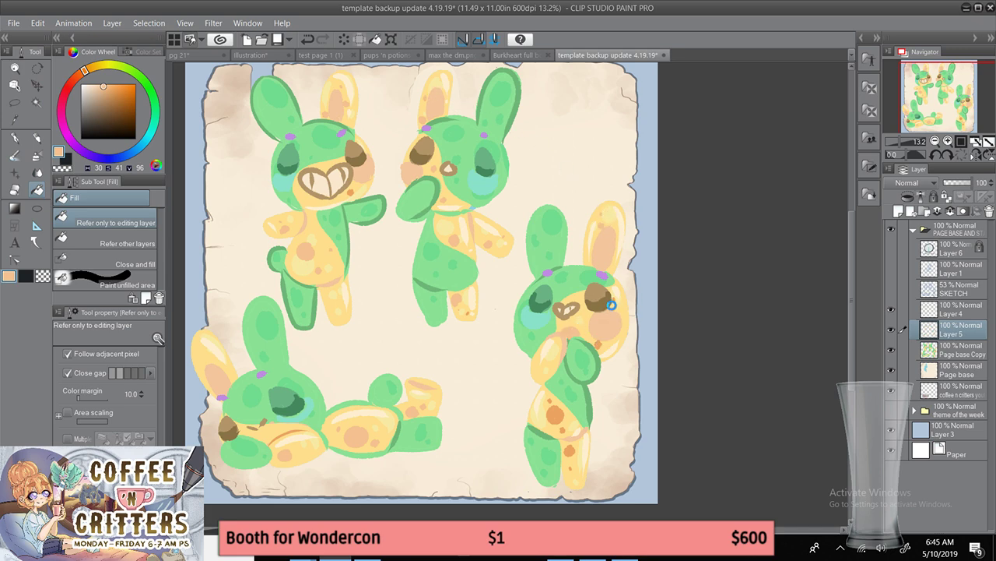
left_click(639, 232)
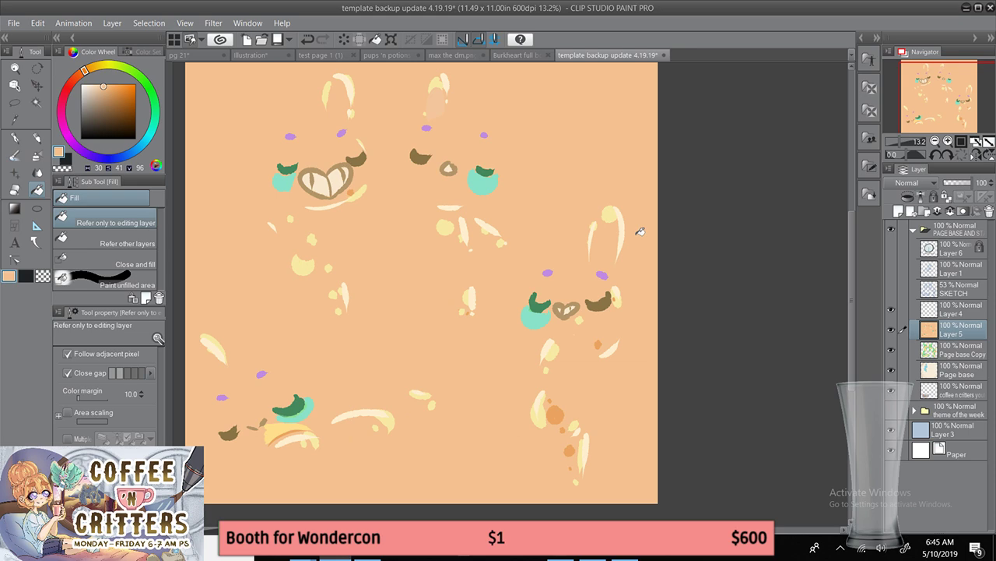
key("ctrl+z")
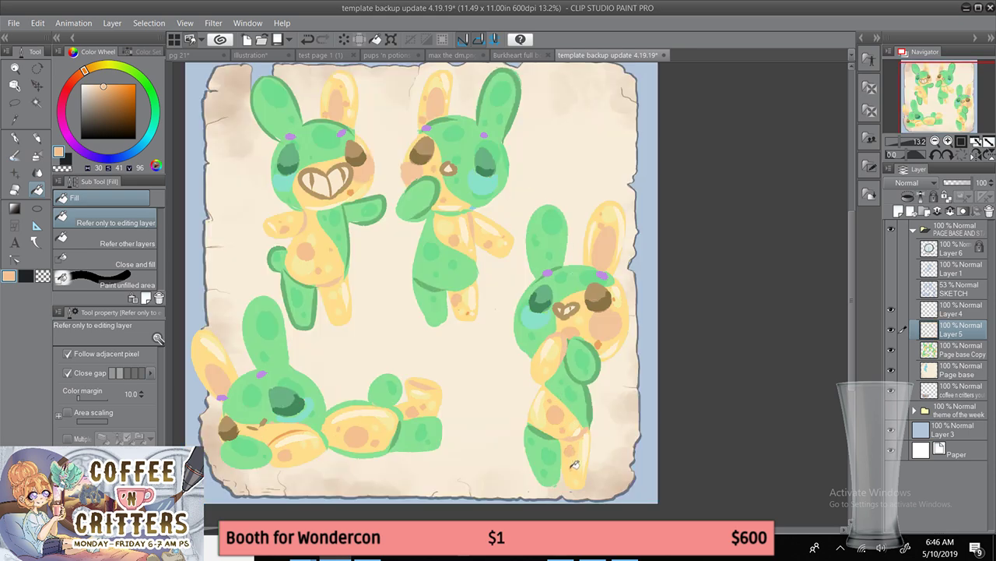
- Fill all the purple eyebrow marks on the four bunnies with the same peach
left_click(604, 272)
left_click(548, 272)
left_click(485, 131)
left_click(427, 127)
left_click(341, 134)
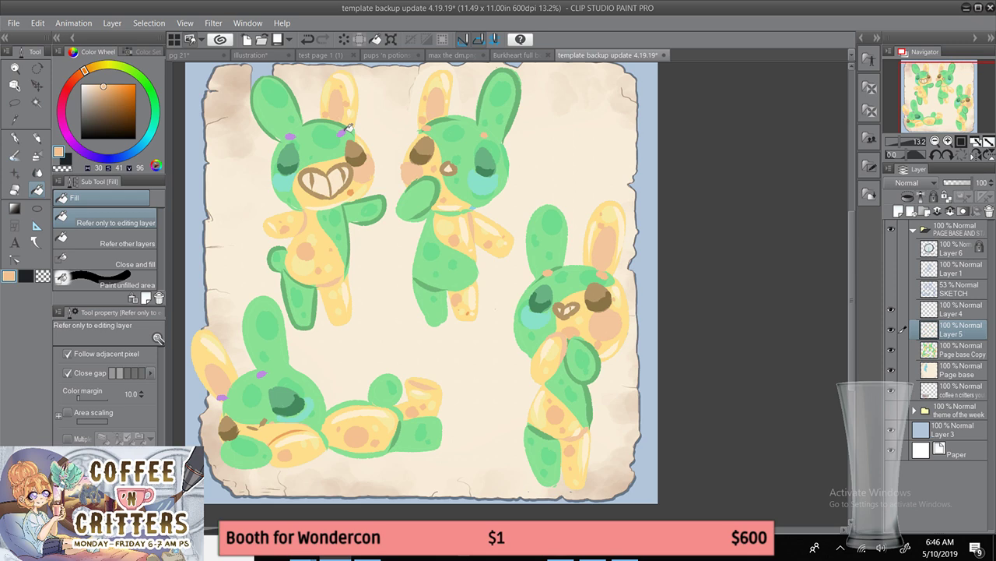
left_click(292, 133)
left_click(263, 373)
left_click(226, 392)
- Paint pale green highlights in all four bunnies' green-side eyes at hue 127, saturation 18, brightness 100, redoing unsatisfactory strokes
key("i")
left_click(320, 149)
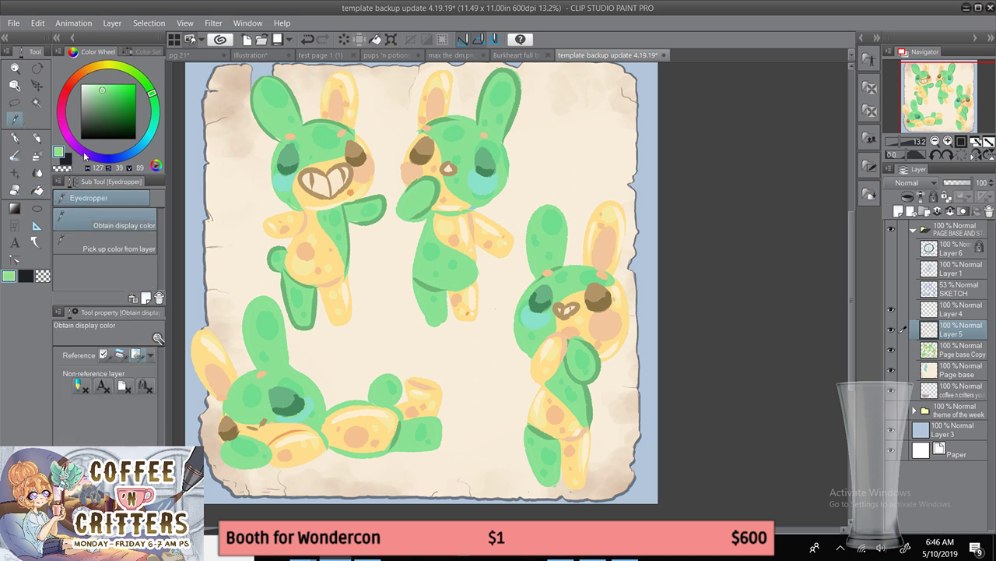
left_click_drag(99, 84, 92, 82)
left_click(15, 138)
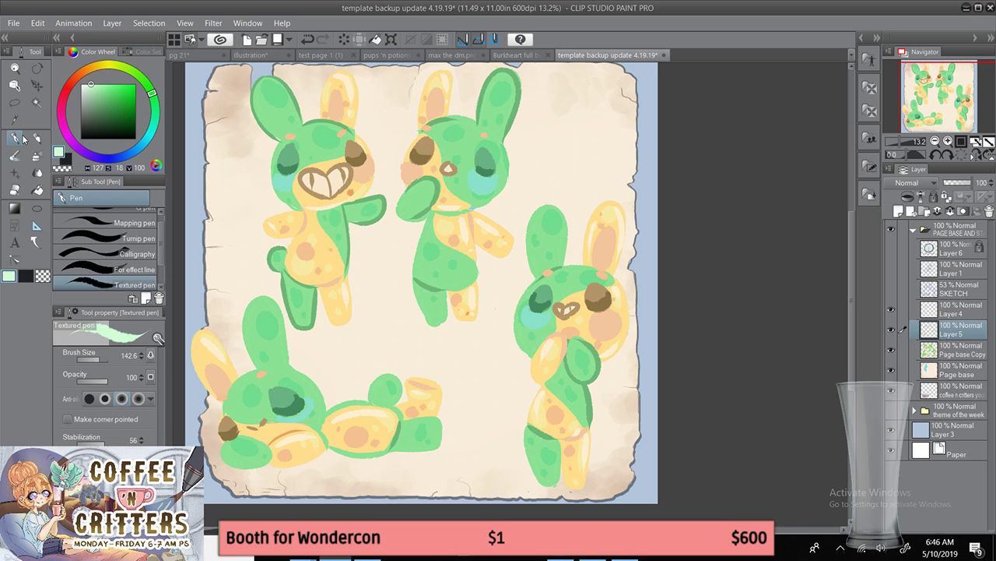
left_click_drag(291, 151, 301, 156)
left_click_drag(483, 157, 492, 166)
key("ctrl+z")
left_click_drag(271, 393, 295, 398)
left_click_drag(541, 288, 549, 300)
key("ctrl+z")
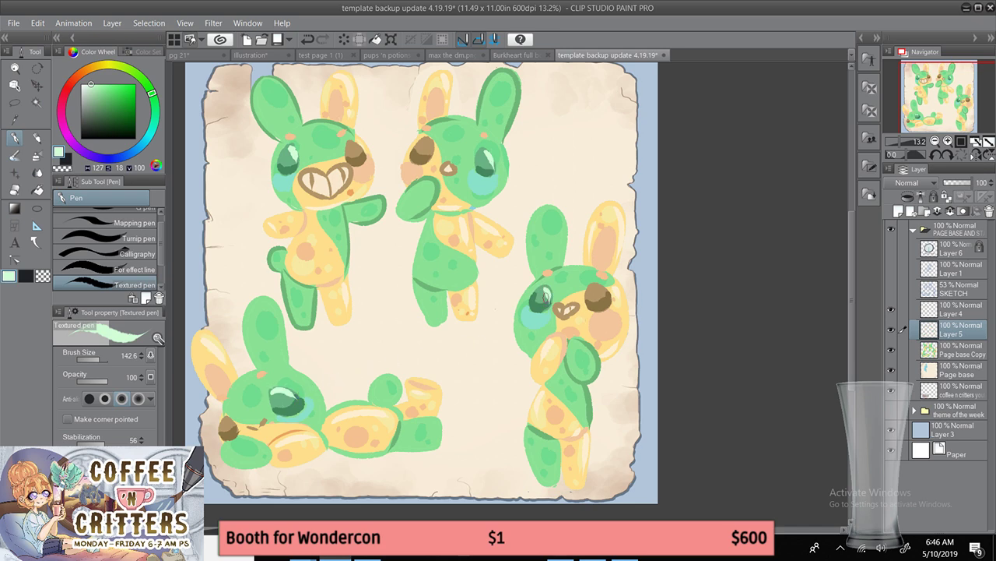
- Paint cream highlights in all four bunnies' brown eyes at hue 45, saturation 18, brightness 100, redoing unsatisfactory strokes
left_click(96, 67)
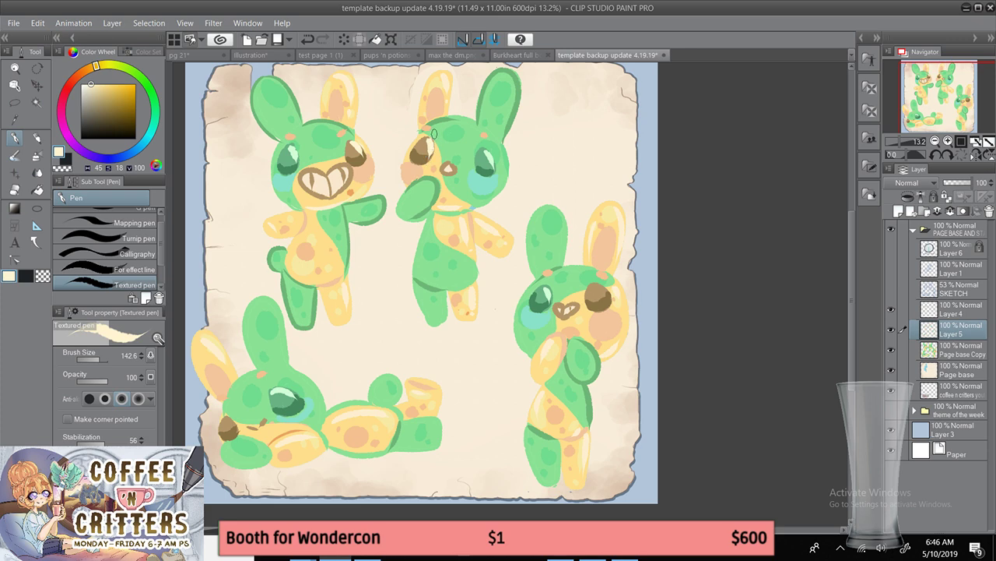
left_click_drag(226, 422, 233, 428)
mouse_move(593, 286)
left_mouse_down()
mouse_move(608, 302)
mouse_move(597, 289)
mouse_move(601, 297)
left_mouse_up()
key("ctrl+z")
key("ctrl+z")
- Pick the pale green from the lower-right bunny's eye and add small secondary highlights in the upright bunnies' green-side eyes
key("i")
left_click(550, 289)
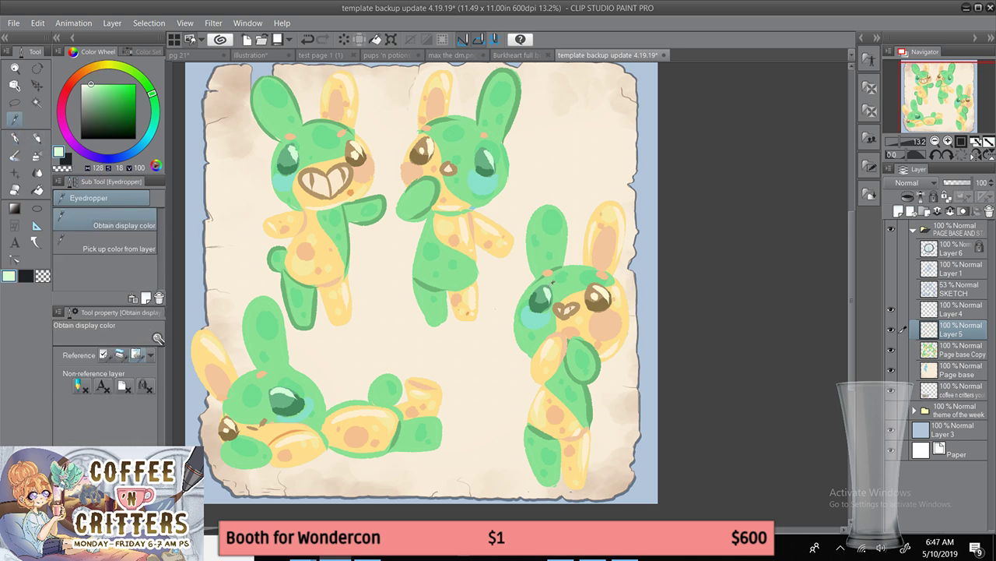
key("p")
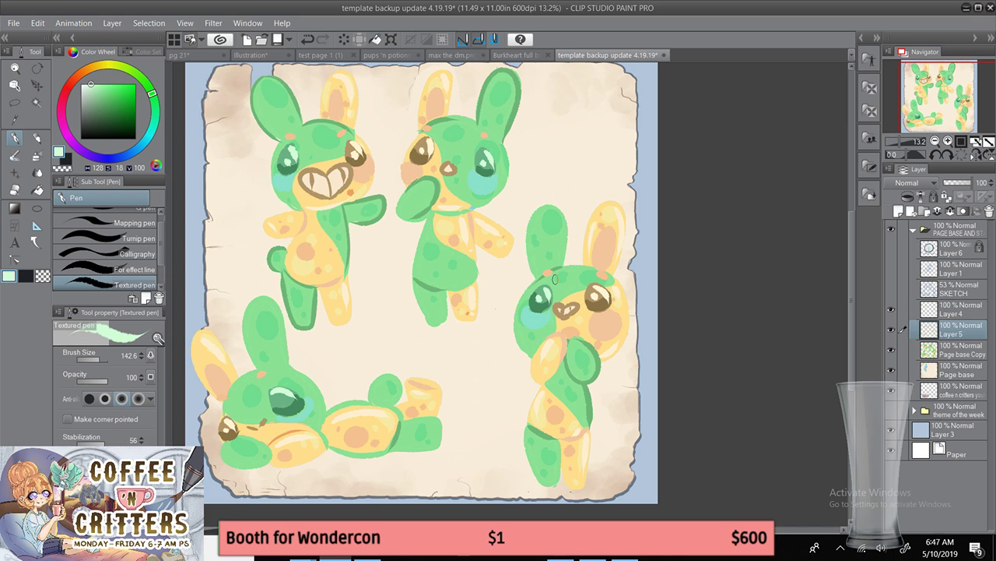
key("i")
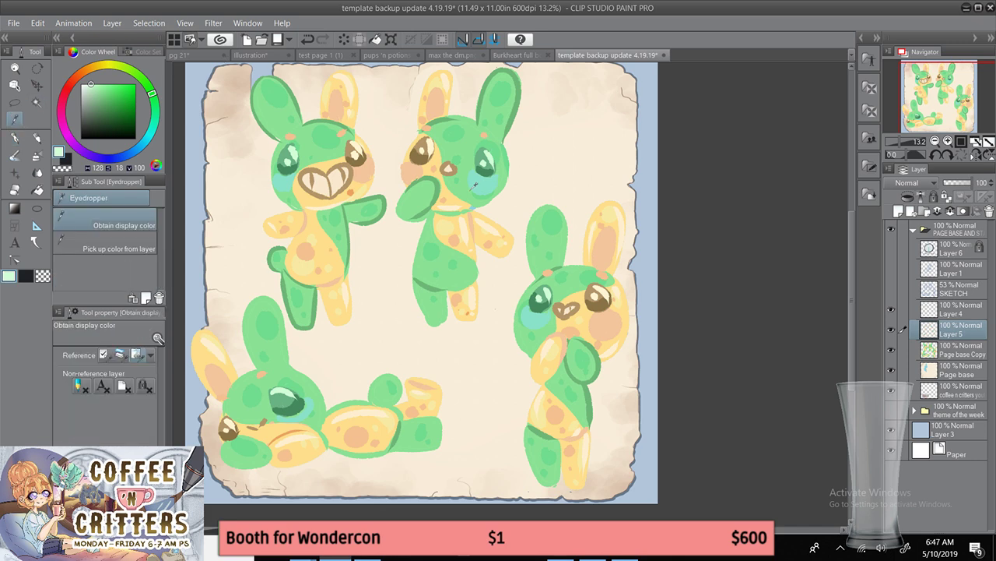
left_click(474, 185)
left_click(15, 137)
- Draw a dark grey speech bubble reading "go on." beside the second bunny's green ear, using the Machi Palet color set
left_click(147, 51)
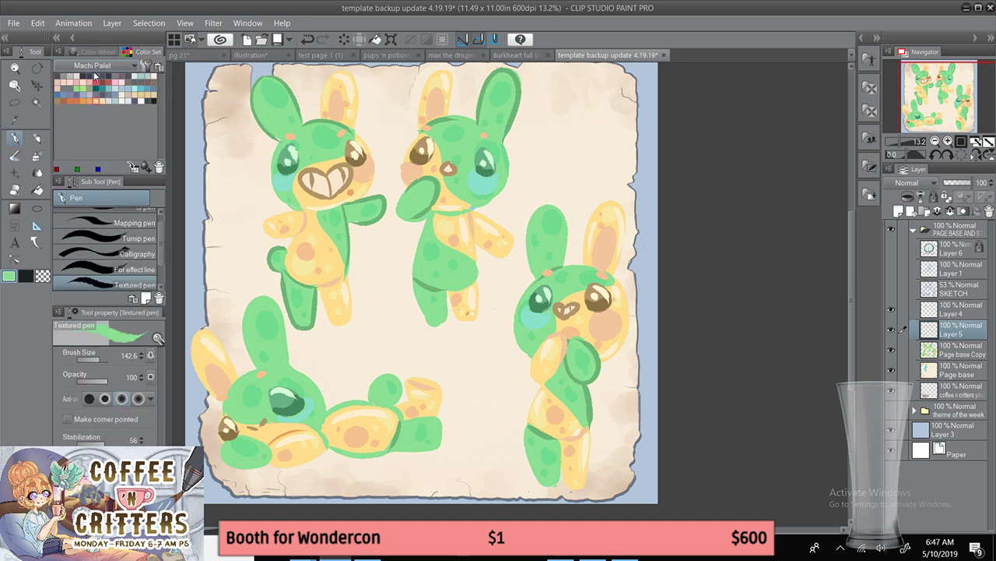
left_click(58, 77)
scroll(506, 296, "up", 2)
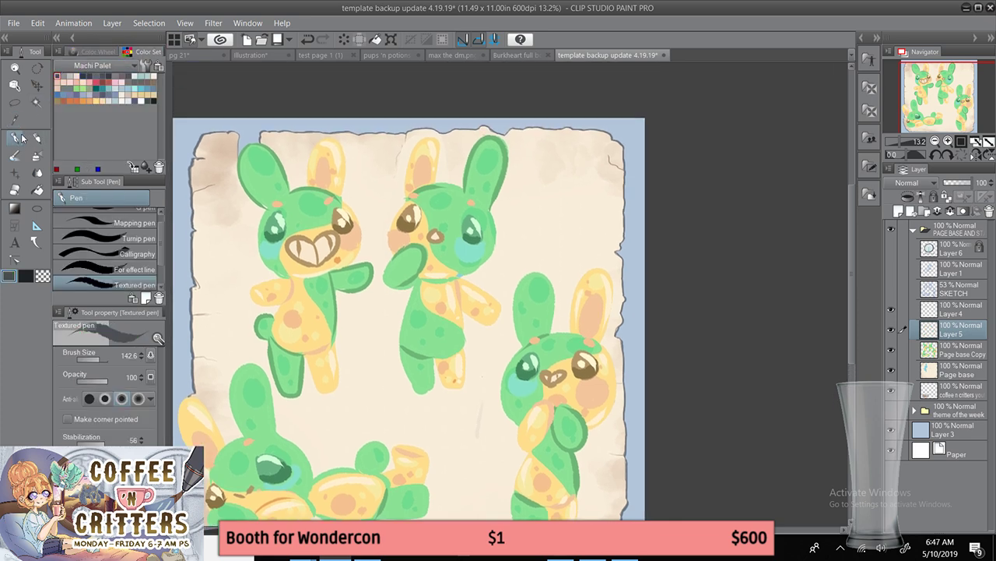
left_click_drag(482, 376, 480, 420)
mouse_move(517, 236)
left_mouse_down()
mouse_move(512, 223)
mouse_move(621, 211)
mouse_move(561, 268)
left_mouse_up()
mouse_move(551, 188)
left_mouse_down()
mouse_move(532, 206)
mouse_move(547, 194)
mouse_move(551, 220)
mouse_move(531, 228)
mouse_move(574, 201)
left_mouse_up()
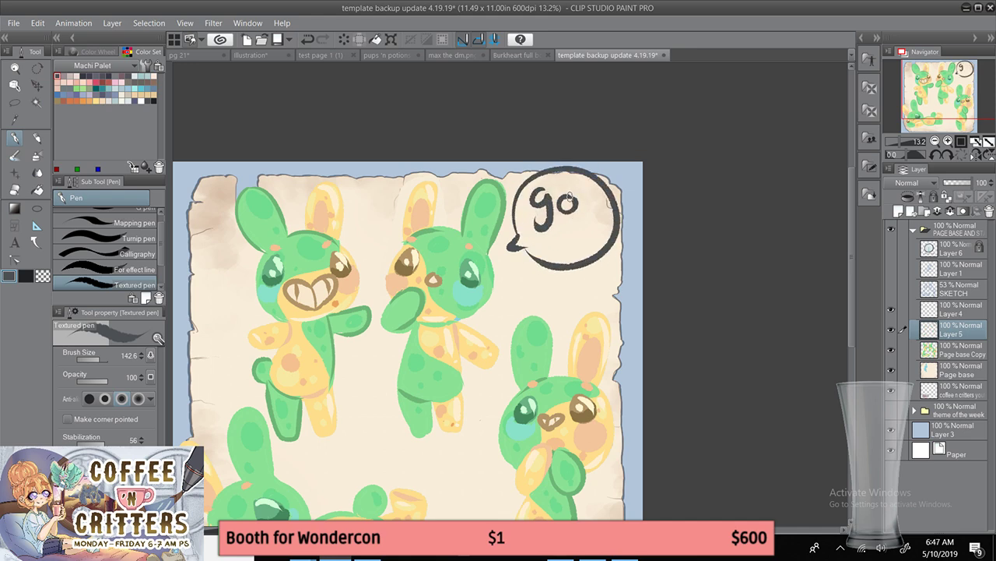
mouse_move(561, 237)
left_mouse_down()
mouse_move(557, 253)
mouse_move(579, 225)
mouse_move(589, 247)
mouse_move(651, 131)
left_mouse_up()
left_click(593, 242)
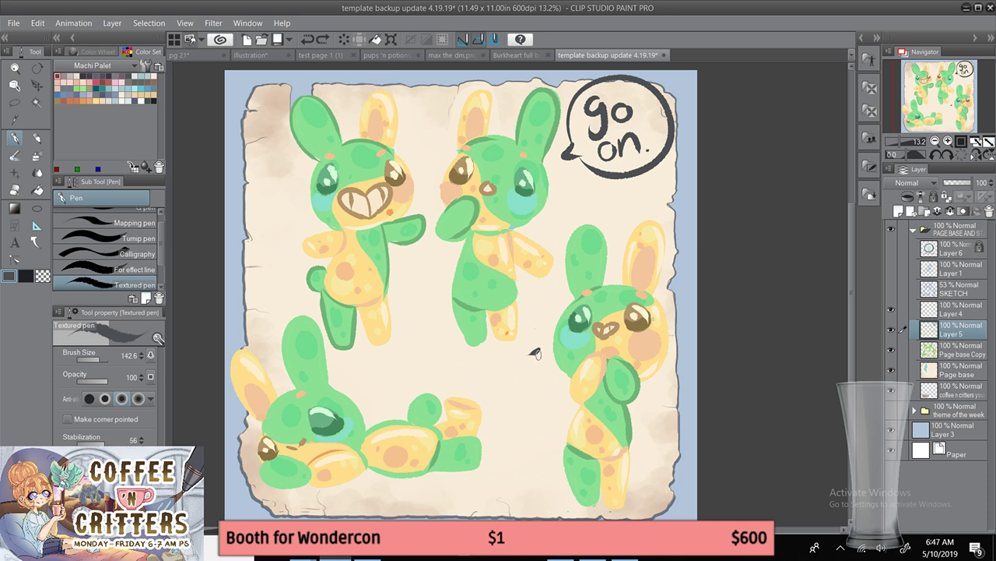
mouse_move(537, 352)
left_mouse_down()
mouse_move(487, 351)
mouse_move(457, 396)
mouse_move(530, 397)
left_mouse_up()
key("ctrl+z")
key("ctrl+z")
- Draw a small dark grey speech bubble containing a peace sign beside the first bunny's head, redoing unsatisfactory strokes
mouse_move(275, 193)
left_mouse_down()
mouse_move(282, 139)
mouse_move(232, 145)
mouse_move(232, 185)
mouse_move(274, 199)
left_mouse_up()
mouse_move(262, 158)
left_mouse_down()
mouse_move(257, 148)
mouse_move(278, 166)
mouse_move(265, 152)
mouse_move(241, 168)
mouse_move(278, 151)
mouse_move(255, 146)
mouse_move(271, 173)
mouse_move(258, 151)
left_mouse_up()
key("ctrl+z")
key("ctrl+z")
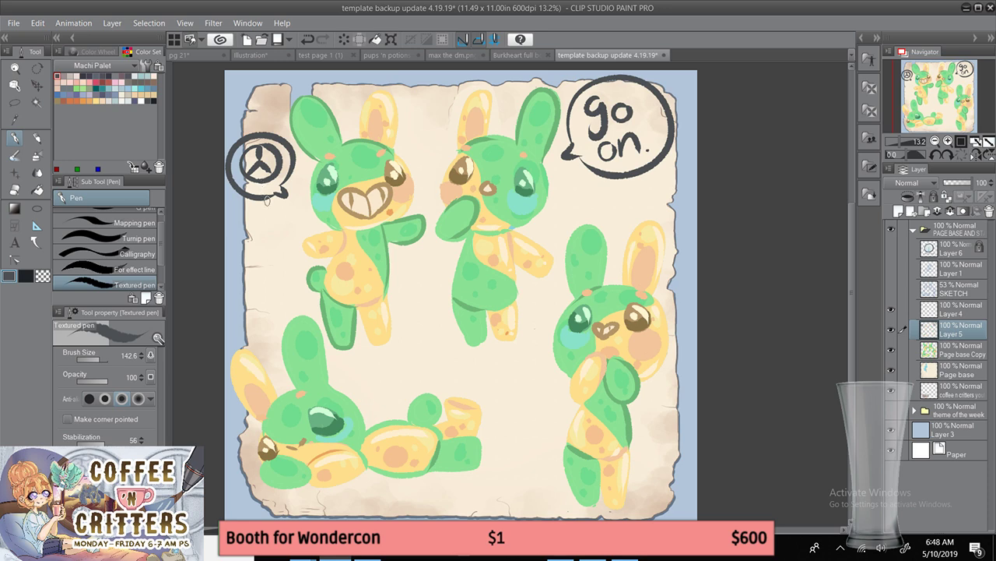
key("ctrl+z")
key("ctrl+z")
mouse_move(258, 145)
left_mouse_down()
mouse_move(259, 179)
mouse_move(259, 170)
mouse_move(245, 174)
mouse_move(273, 176)
left_mouse_up()
key("ctrl+z")
key("ctrl+z")
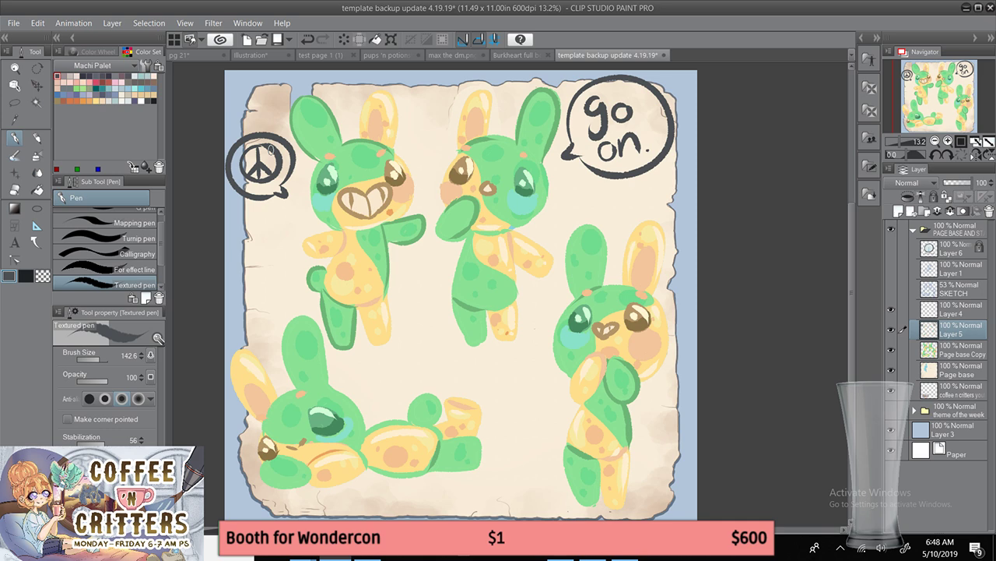
- Create a new layer directly above the Page base layer
left_click(949, 357)
left_click(949, 372)
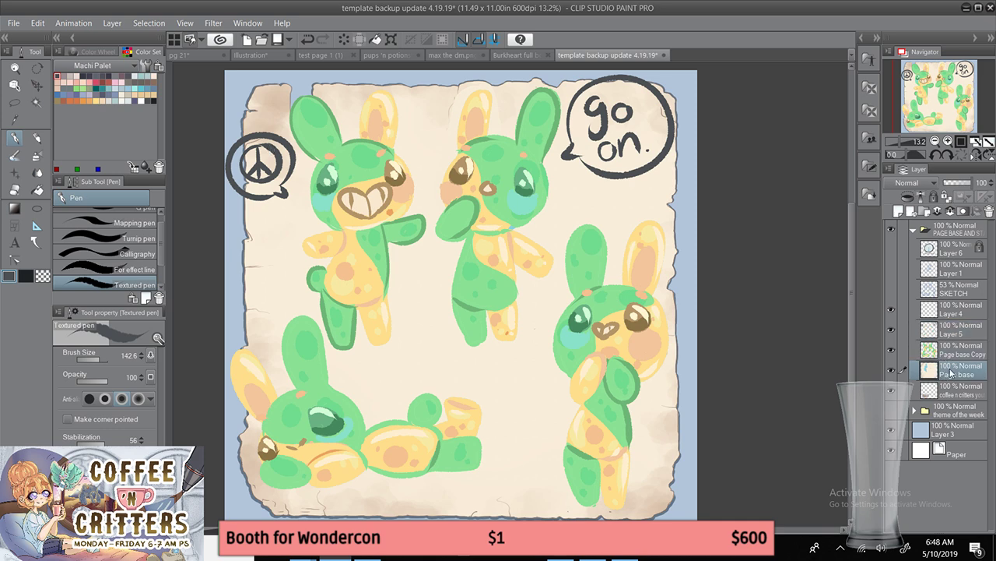
left_click(900, 212)
- Pick the darker green from the artwork and outline the second bunny's green leg, raised paw and head on the new layer
left_click(15, 119)
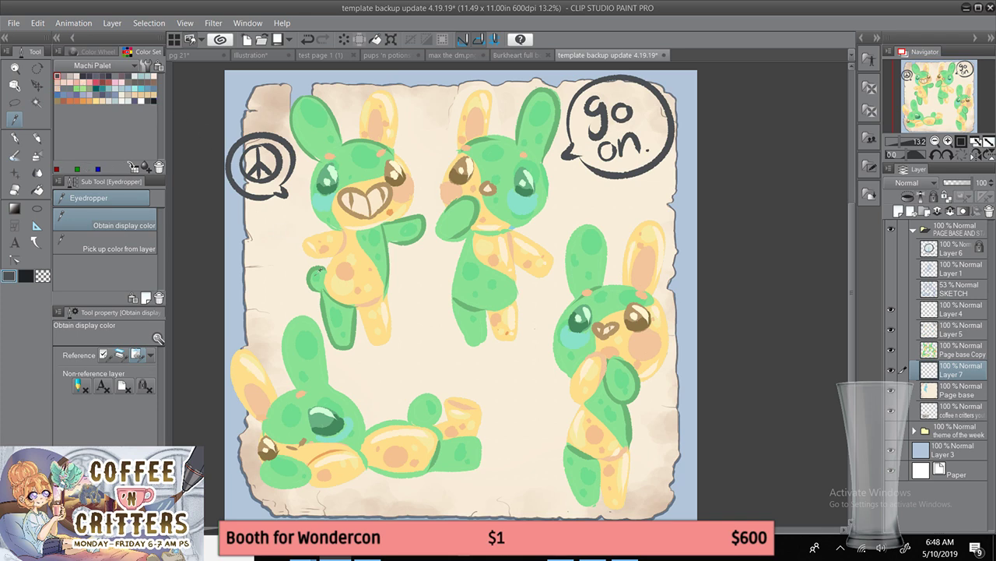
left_click(16, 138)
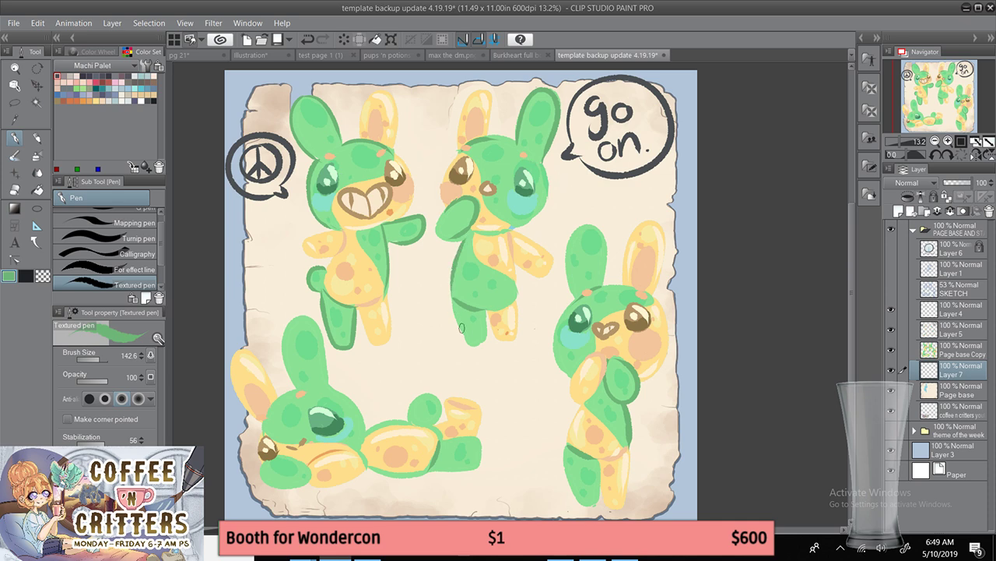
mouse_move(451, 306)
left_mouse_down()
mouse_move(474, 345)
mouse_move(466, 339)
mouse_move(488, 343)
mouse_move(485, 310)
left_mouse_up()
mouse_move(457, 203)
left_mouse_down()
mouse_move(437, 239)
mouse_move(464, 241)
mouse_move(452, 204)
mouse_move(433, 226)
mouse_move(453, 243)
mouse_move(476, 234)
left_mouse_up()
key("ctrl+z")
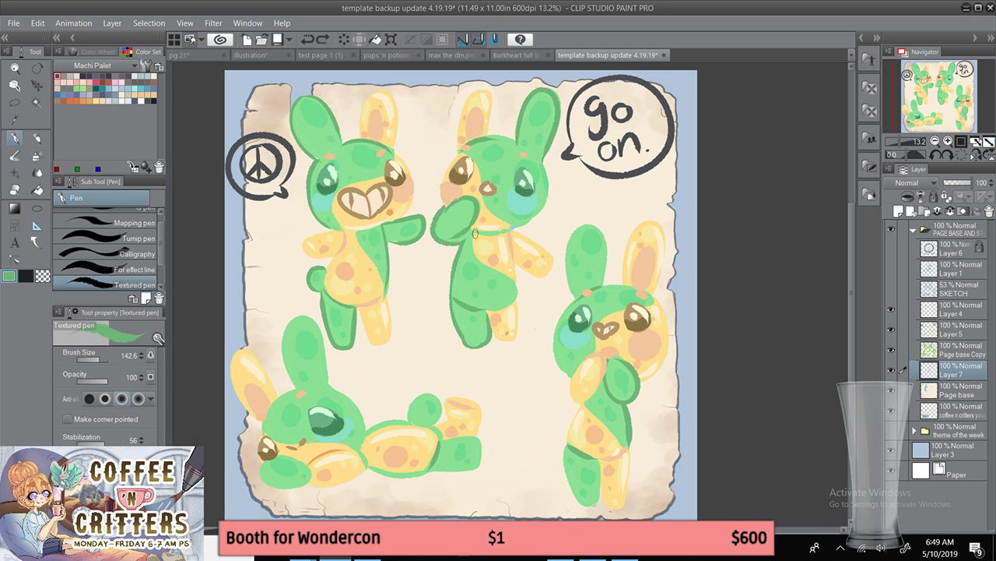
left_click_drag(546, 169, 513, 229)
left_click_drag(489, 134, 524, 151)
key("ctrl+z")
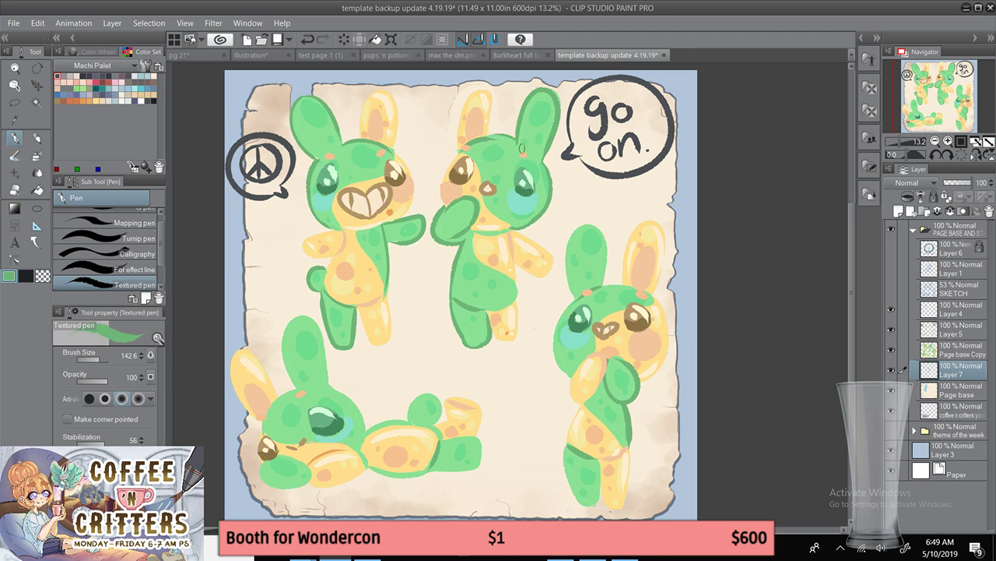
- Outline the lower-right bunny's green ear, head side and leg in the darker green, redoing unsatisfactory strokes
mouse_move(576, 298)
left_mouse_down()
mouse_move(566, 249)
mouse_move(607, 243)
mouse_move(599, 289)
left_mouse_up()
mouse_move(569, 244)
left_mouse_down()
mouse_move(605, 236)
mouse_move(603, 248)
mouse_move(572, 234)
mouse_move(596, 227)
mouse_move(619, 283)
mouse_move(604, 288)
mouse_move(632, 291)
mouse_move(576, 297)
mouse_move(555, 345)
mouse_move(566, 371)
left_mouse_up()
key("ctrl+z")
key("ctrl+z")
mouse_move(575, 298)
left_mouse_down()
mouse_move(554, 331)
mouse_move(581, 377)
left_mouse_up()
mouse_move(569, 446)
left_mouse_down()
mouse_move(566, 481)
mouse_move(596, 506)
left_mouse_up()
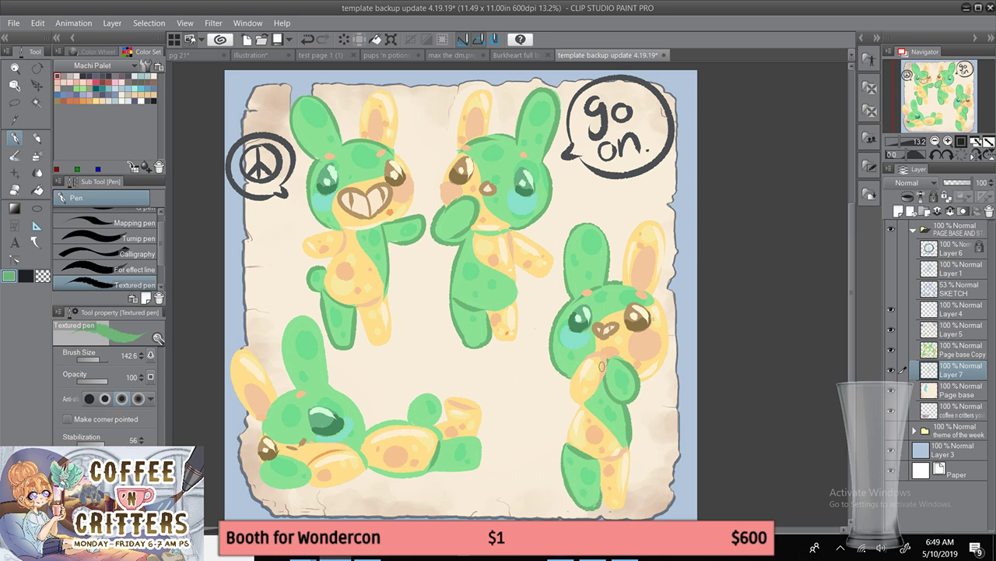
- Outline the reclining bunny's green ear, head, front paw, tail and hind leg in the darker green
mouse_move(299, 387)
left_mouse_down()
mouse_move(283, 347)
mouse_move(299, 315)
mouse_move(324, 345)
mouse_move(330, 388)
mouse_move(278, 400)
mouse_move(365, 436)
left_mouse_up()
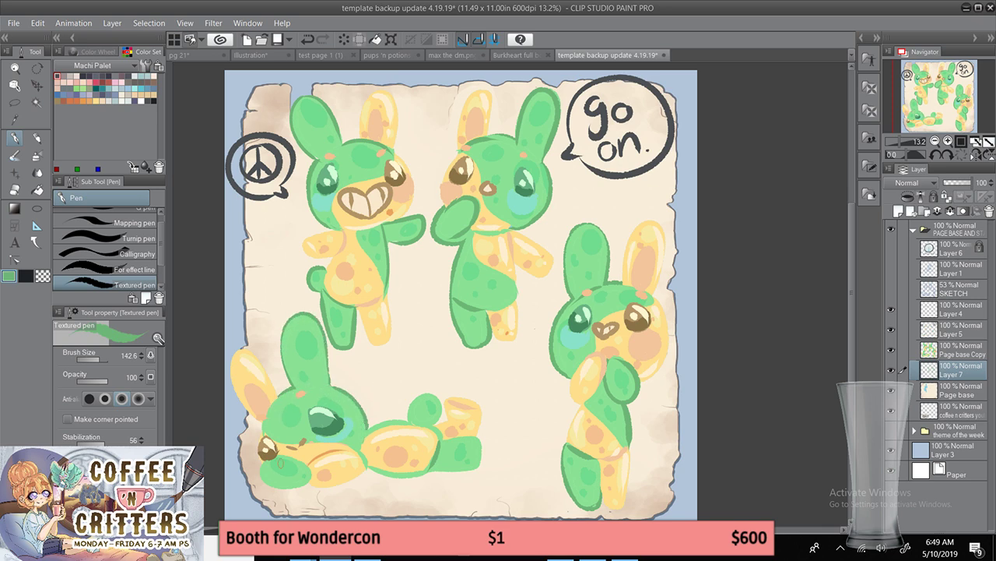
mouse_move(260, 468)
left_mouse_down()
mouse_move(285, 492)
mouse_move(312, 470)
left_mouse_up()
mouse_move(368, 428)
left_mouse_down()
mouse_move(410, 418)
mouse_move(424, 393)
mouse_move(442, 417)
mouse_move(437, 442)
left_mouse_up()
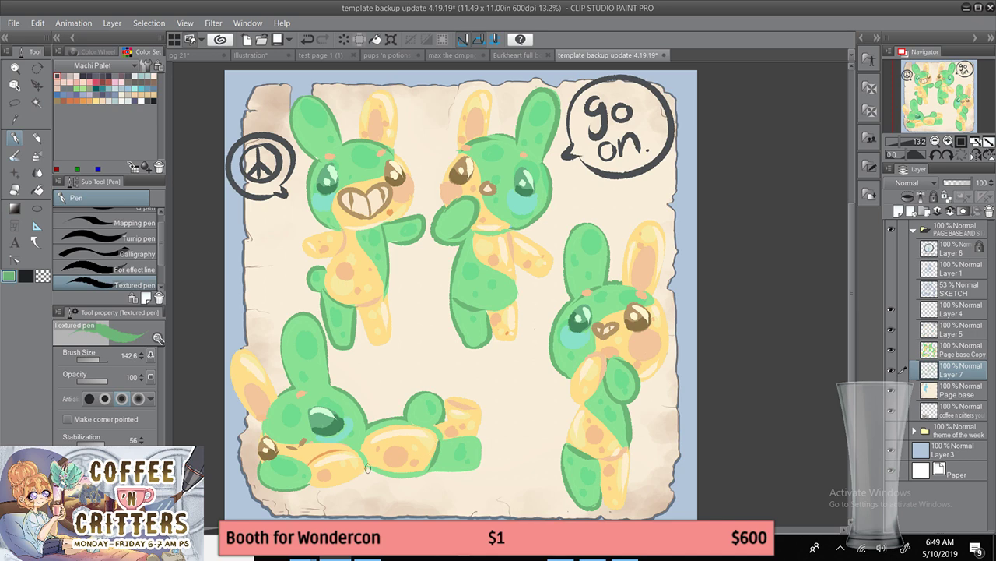
mouse_move(368, 468)
left_mouse_down()
mouse_move(443, 460)
mouse_move(453, 464)
mouse_move(430, 471)
mouse_move(452, 470)
mouse_move(485, 450)
mouse_move(469, 431)
left_mouse_up()
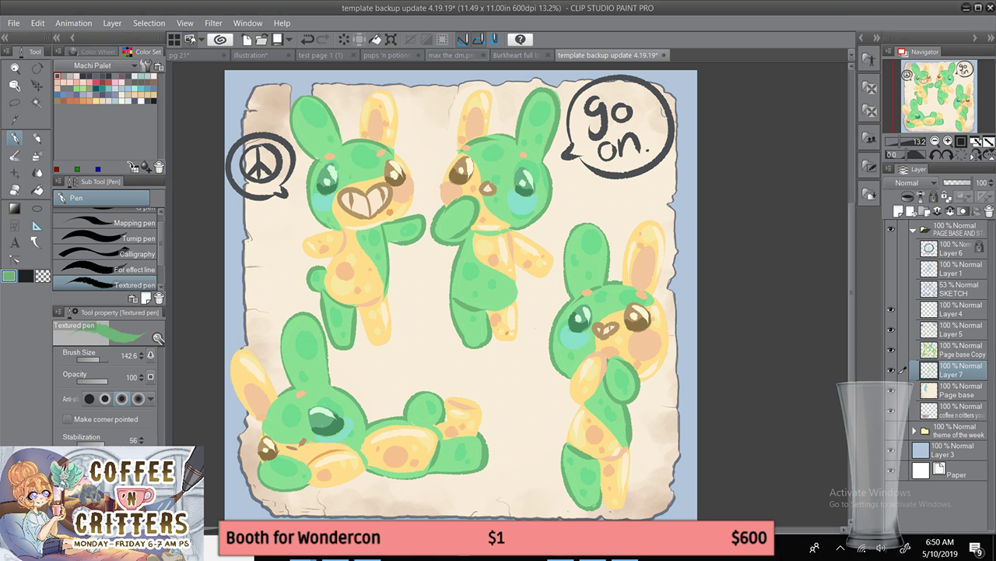
- Switch to the max the dm.png document, hide Layer 5 Copy 2 and Layer 2 Copy, and show and expand Folder 1
left_click(387, 56)
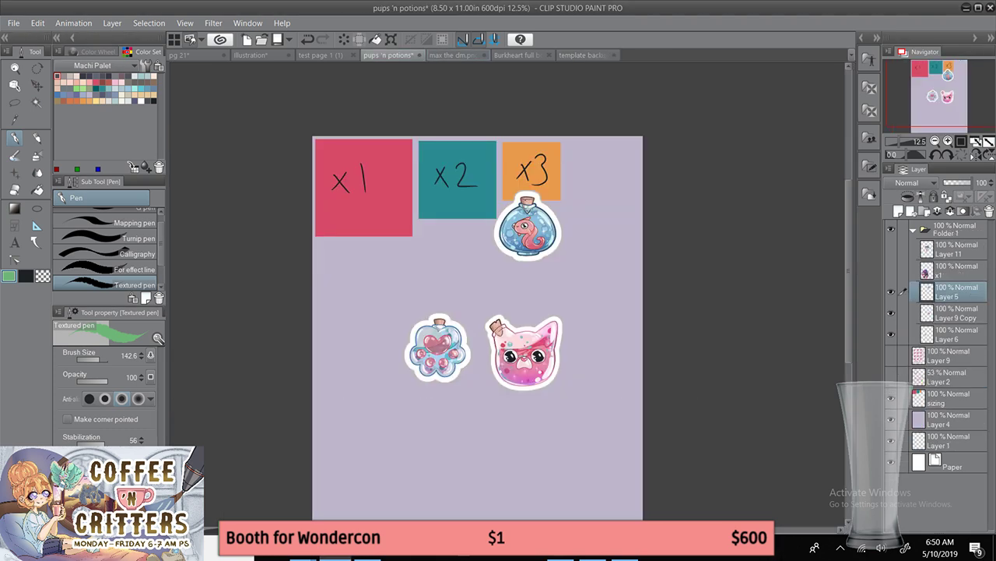
left_click(455, 55)
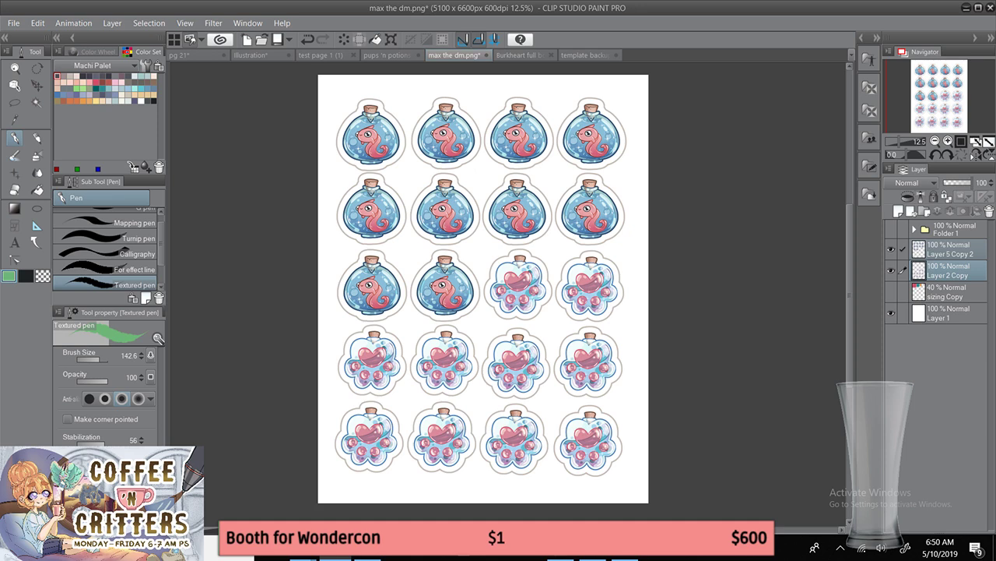
left_click(891, 249)
left_click(891, 270)
left_click(891, 229)
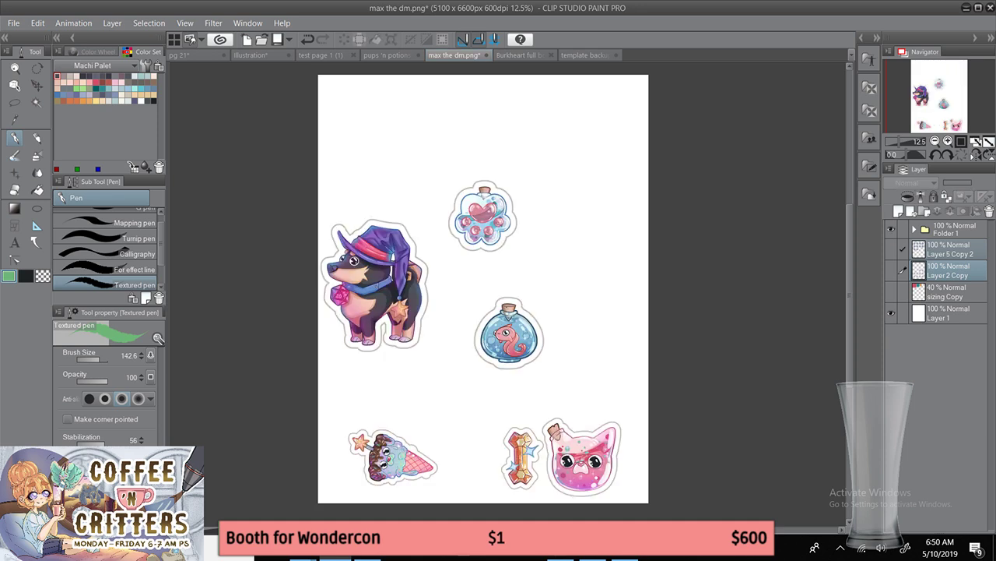
left_click(914, 229)
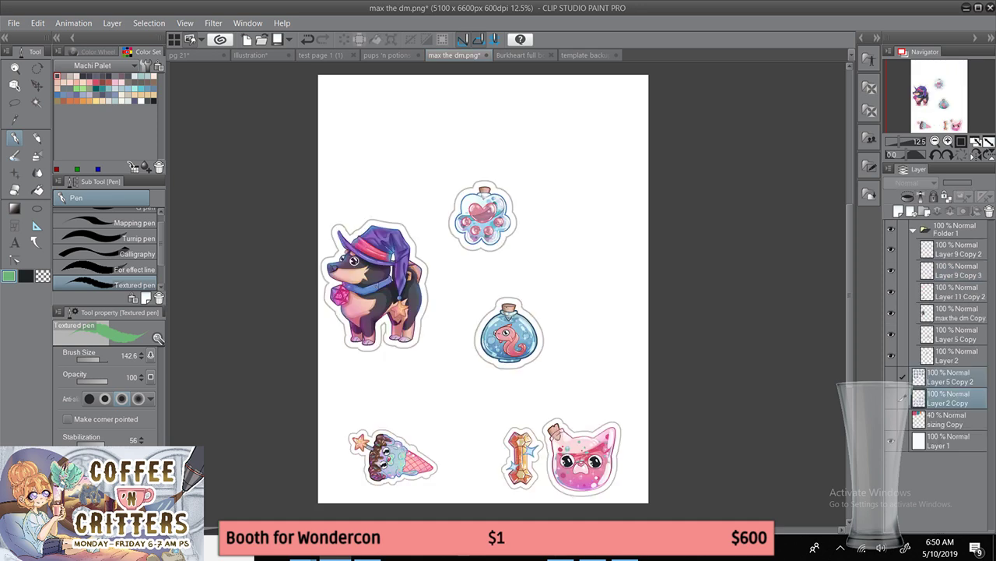
- Move the dog sticker on the max the dm Copy layer up beside the paw-shaped potion sticker
left_click(960, 313)
key("k")
left_click_drag(401, 267, 427, 156)
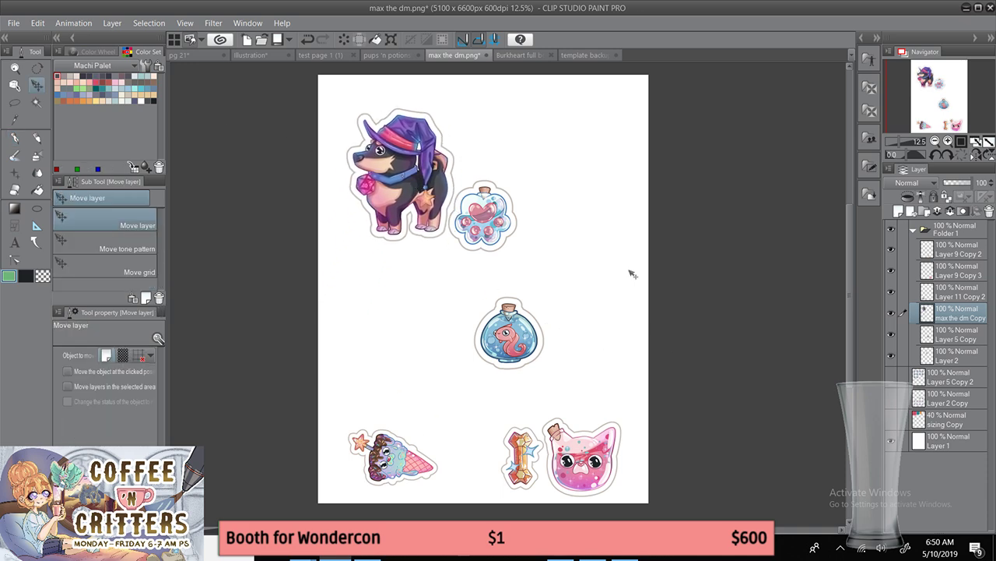
- Examine the wizard-hat dog sticker and the paw-shaped potion sticker up close
scroll(745, 124, "up", 3)
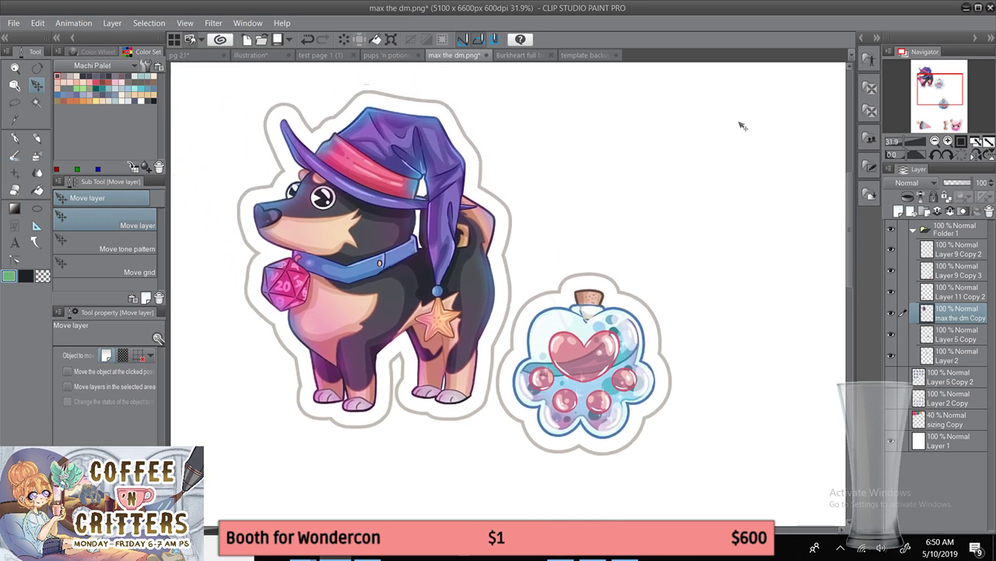
scroll(745, 125, "up", 2)
scroll(441, 304, "down", 1)
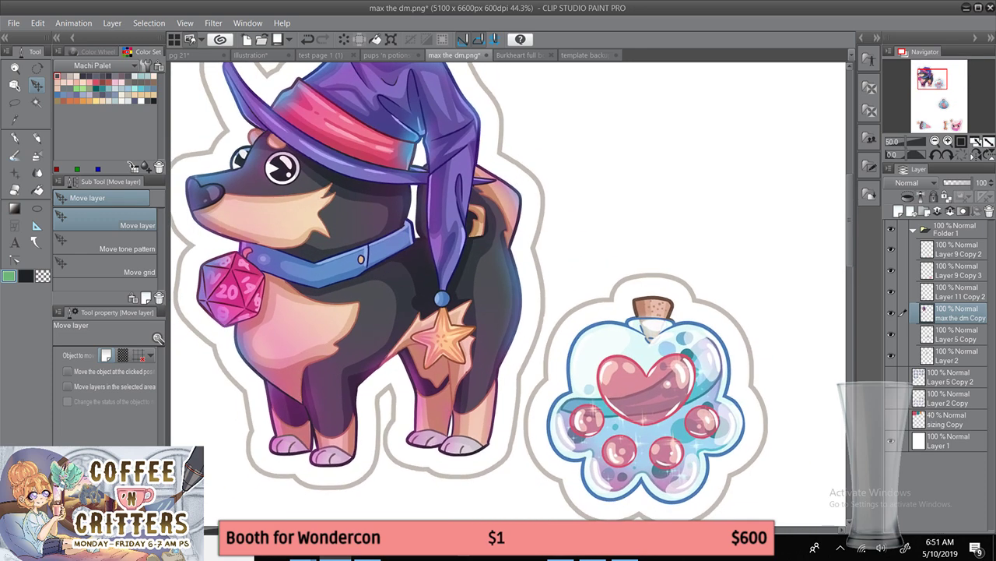
left_click_drag(441, 303, 550, 340)
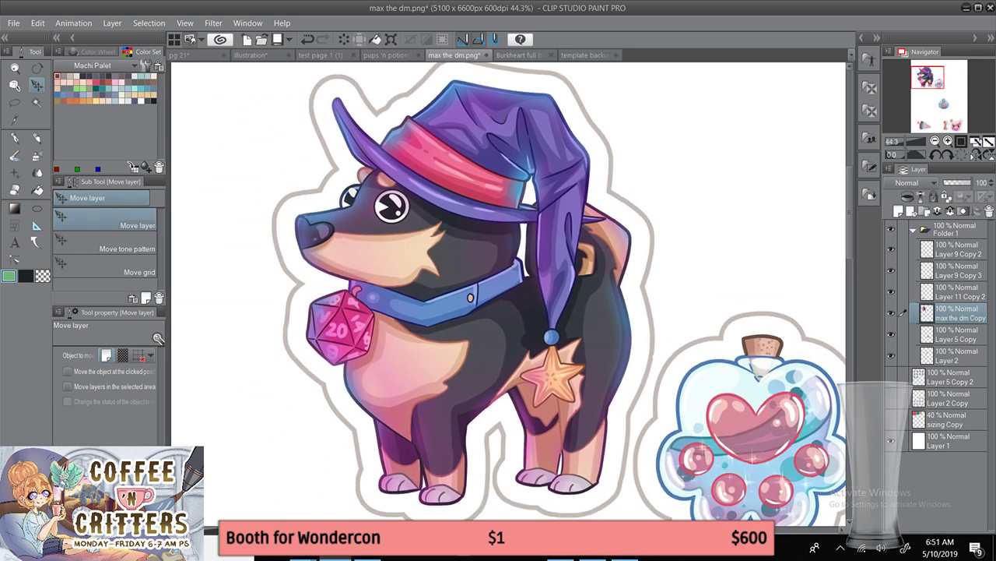
key("ctrl+minus")
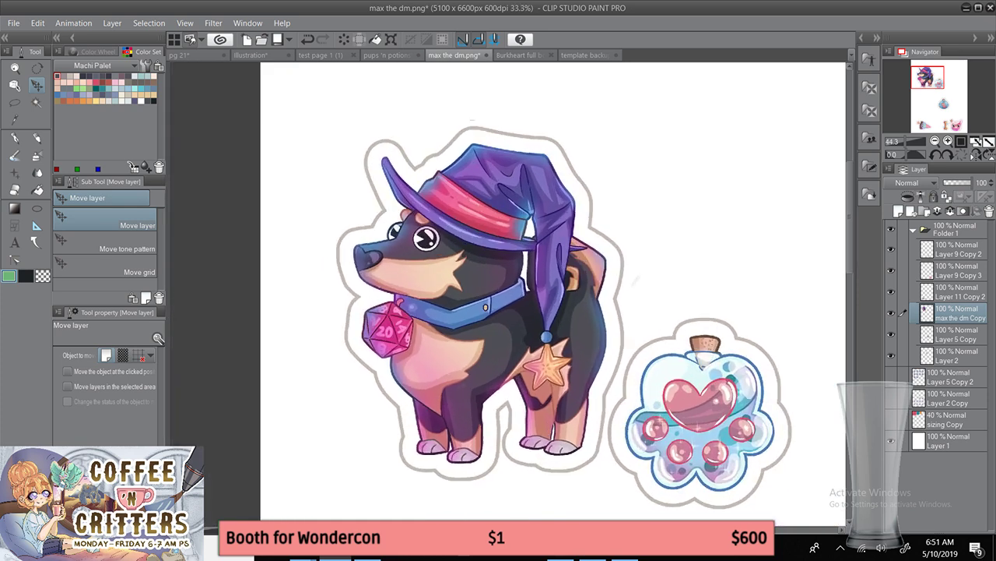
scroll(534, 337, "up", 2)
scroll(535, 336, "down", 2)
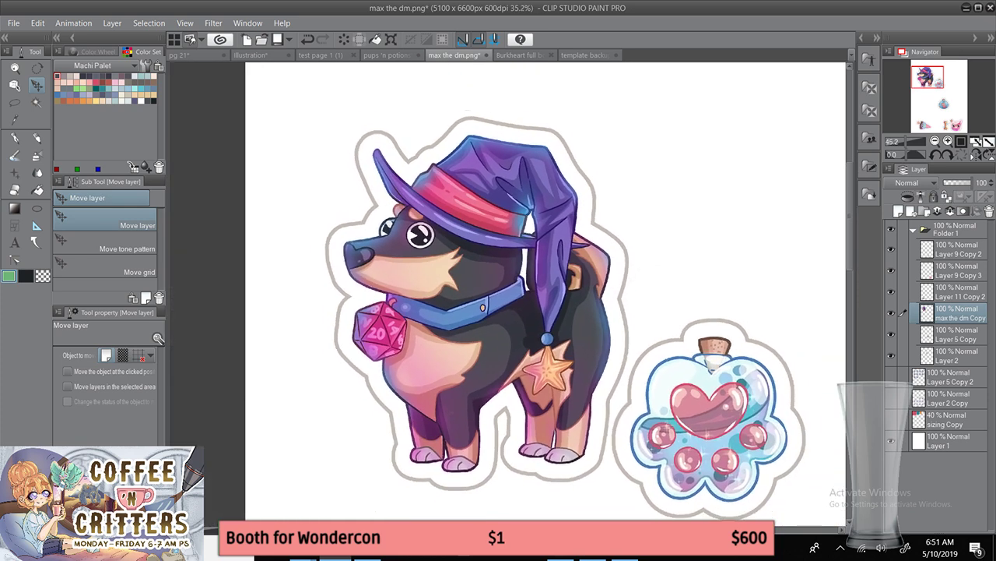
scroll(535, 336, "up", 1)
left_click_drag(535, 337, 485, 319)
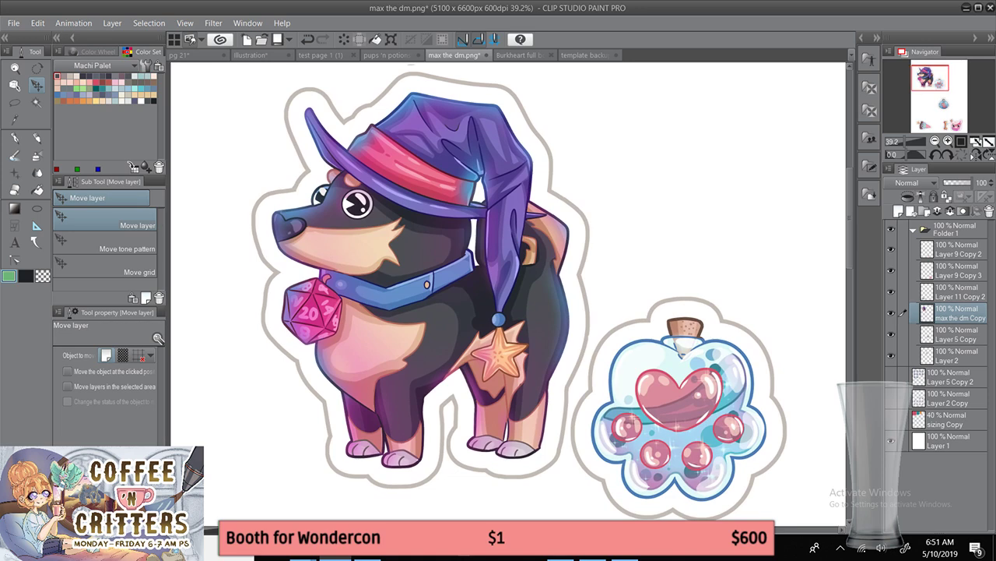
- Try a long vertical blue stroke and small marks beside the dog sticker with the Textured pen, and undo them
left_click(59, 93)
key("p")
left_click_drag(224, 123, 234, 448)
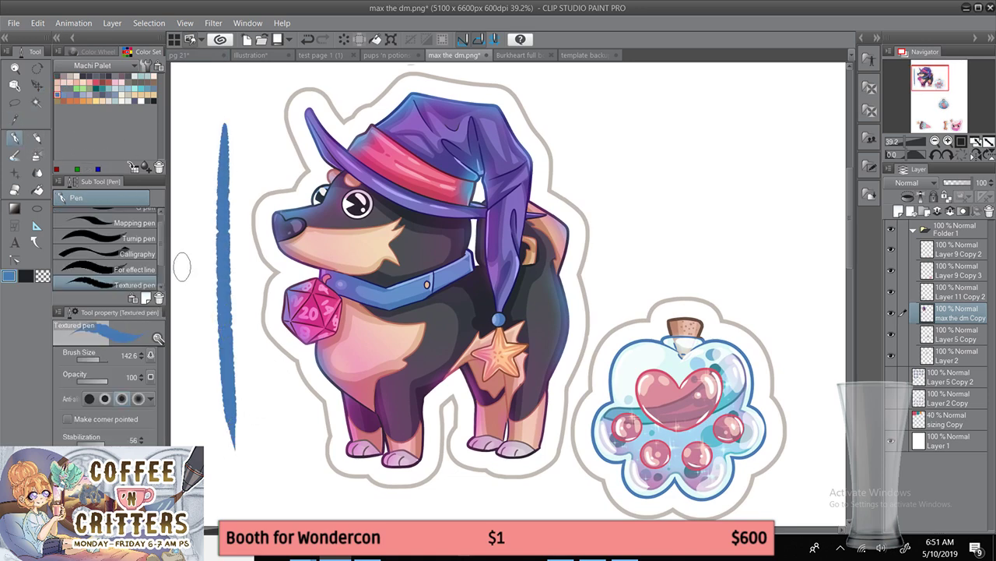
left_click_drag(195, 260, 199, 289)
mouse_move(223, 95)
left_mouse_down()
mouse_move(248, 92)
mouse_move(207, 92)
left_mouse_up()
left_click(204, 81)
mouse_move(213, 78)
left_mouse_down()
mouse_move(215, 90)
mouse_move(227, 86)
left_mouse_up()
key("ctrl+z")
key("ctrl+z")
key("ctrl+z")
key("ctrl+z")
key("ctrl+z")
key("ctrl+z")
key("ctrl+z")
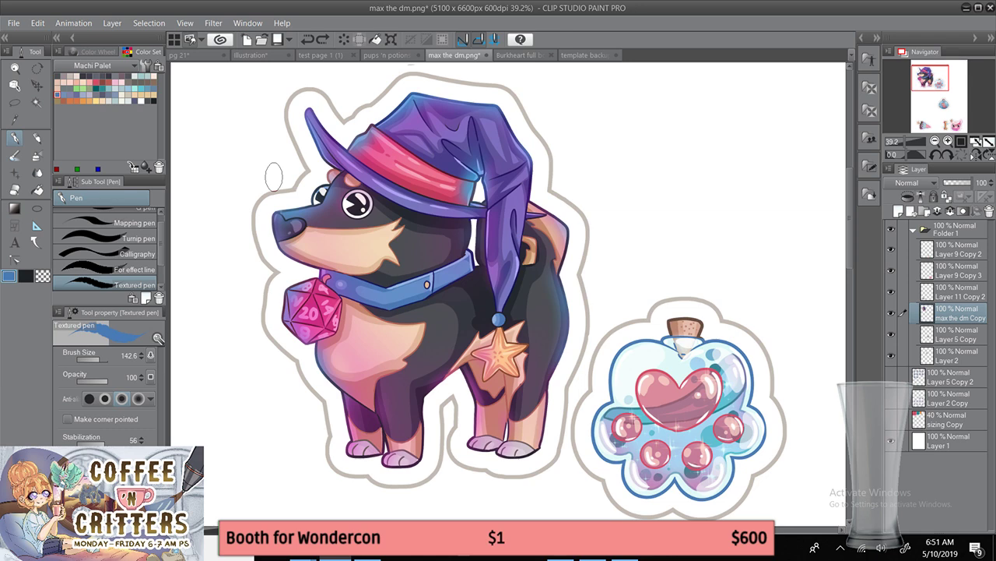
- Sketch three large blue circles with three small ones beneath them beside the dog, using the Turnip pen at size 62.5
left_click(44, 87)
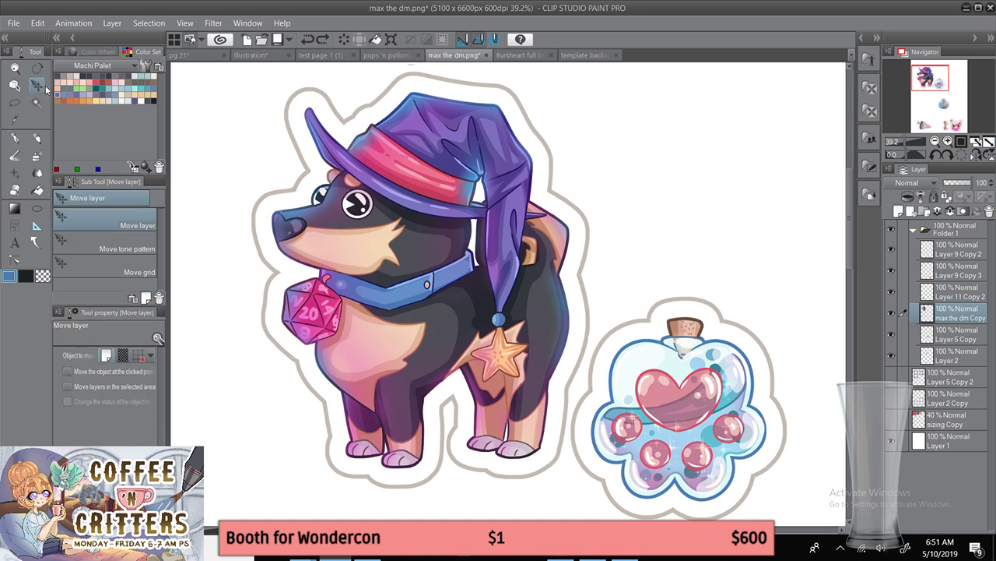
mouse_move(850, 232)
left_mouse_down()
mouse_move(850, 214)
mouse_move(849, 224)
left_mouse_up()
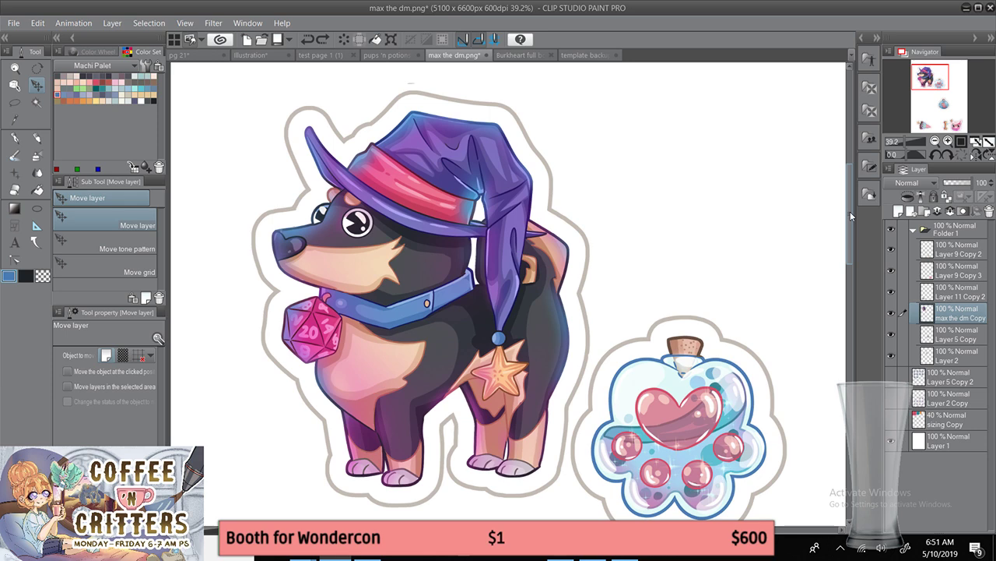
key("p")
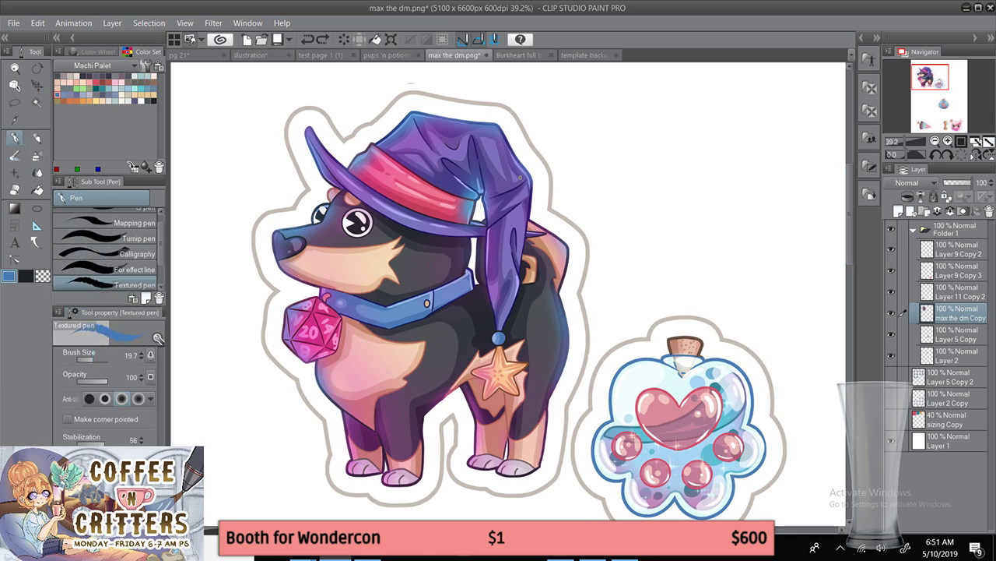
left_click(97, 360)
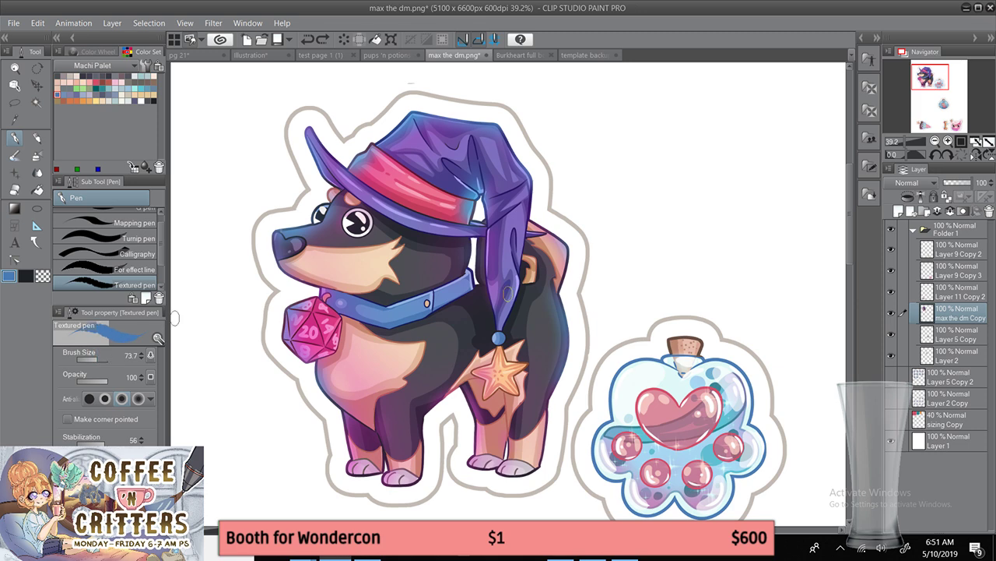
left_click(140, 240)
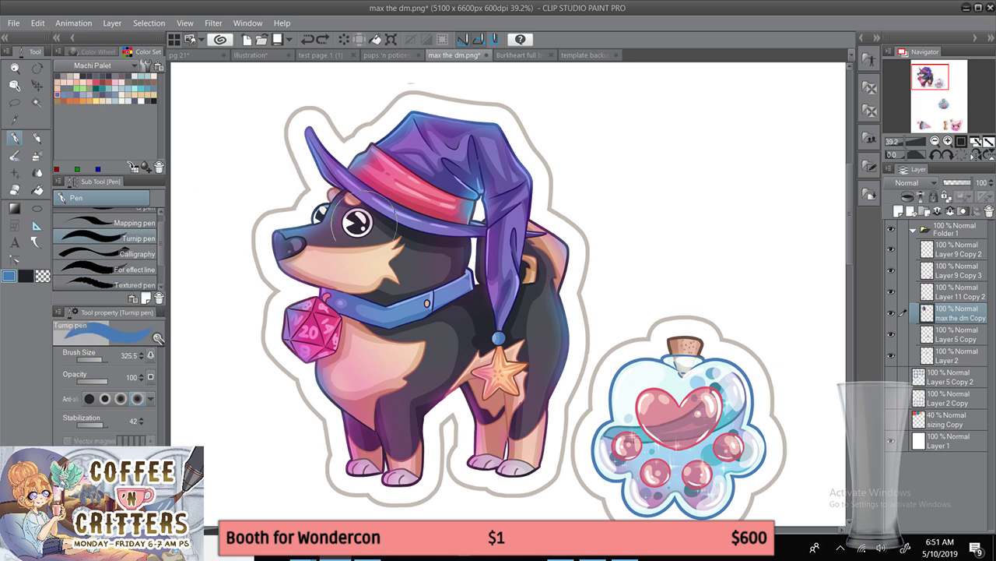
left_click(94, 359)
left_click(105, 362)
left_click_drag(707, 99, 633, 130)
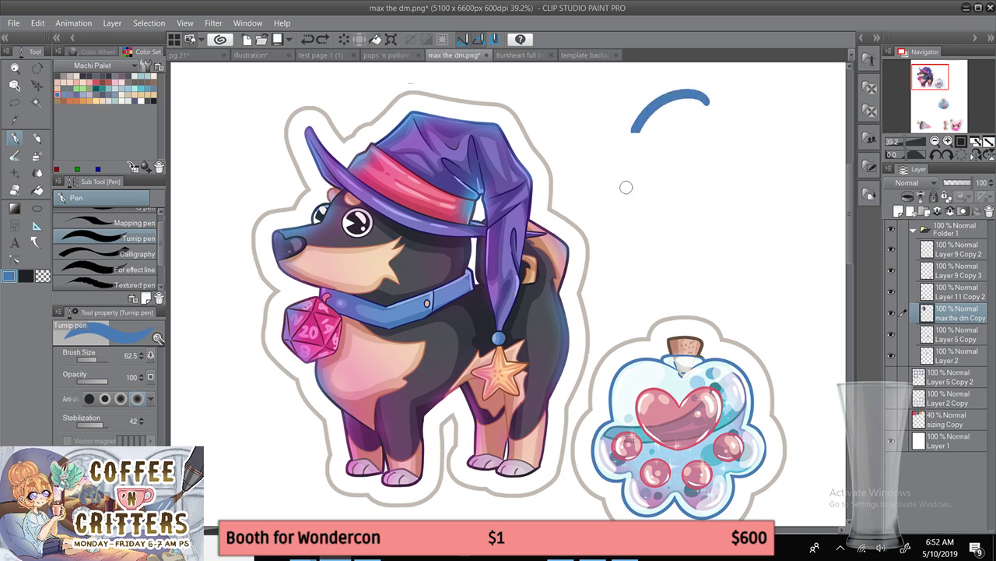
mouse_move(626, 187)
left_mouse_down()
mouse_move(744, 156)
mouse_move(707, 103)
left_mouse_up()
mouse_move(612, 160)
left_mouse_down()
mouse_move(583, 131)
mouse_move(604, 190)
mouse_move(615, 124)
left_mouse_up()
key("ctrl+z")
mouse_move(779, 152)
left_mouse_down()
mouse_move(736, 179)
mouse_move(777, 147)
left_mouse_up()
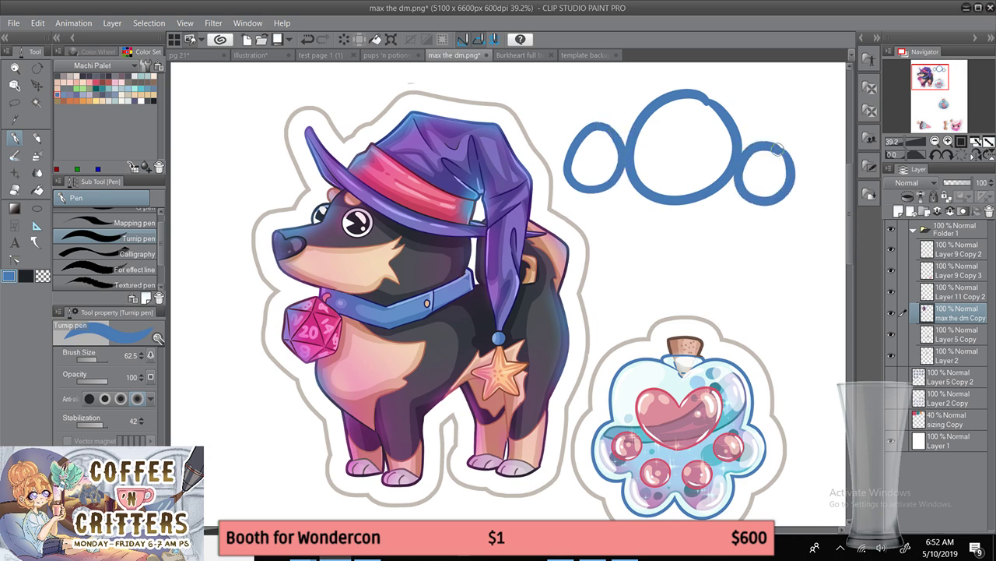
mouse_move(621, 198)
left_mouse_down()
mouse_move(606, 204)
mouse_move(603, 227)
mouse_move(631, 201)
mouse_move(732, 233)
mouse_move(735, 210)
left_mouse_up()
- Sketch a blue container with a wide top band around the circles, adding short vertical accent lines
mouse_move(852, 246)
left_mouse_down()
mouse_move(850, 223)
mouse_move(847, 231)
left_mouse_up()
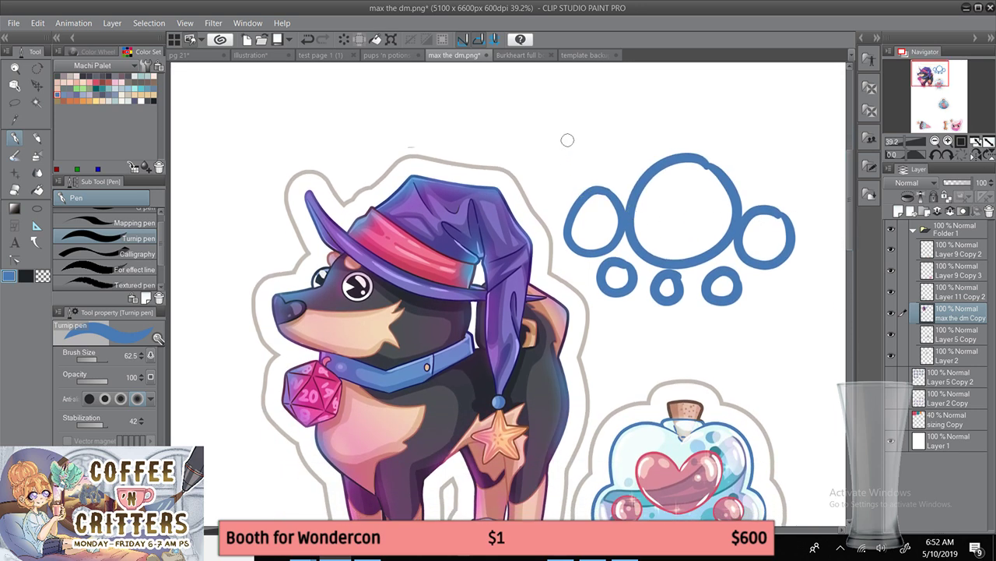
mouse_move(568, 139)
left_mouse_down()
mouse_move(563, 299)
mouse_move(749, 319)
mouse_move(800, 192)
mouse_move(757, 142)
mouse_move(592, 137)
mouse_move(769, 110)
mouse_move(777, 154)
left_mouse_up()
key("ctrl+z")
key("ctrl+z")
mouse_move(574, 97)
left_mouse_down()
mouse_move(807, 104)
mouse_move(796, 149)
mouse_move(645, 144)
mouse_move(805, 137)
left_mouse_up()
mouse_move(582, 154)
left_mouse_down()
mouse_move(582, 184)
mouse_move(604, 181)
left_mouse_up()
left_click_drag(748, 160, 749, 201)
left_click_drag(771, 158, 771, 197)
mouse_move(749, 276)
left_mouse_down()
mouse_move(748, 299)
mouse_move(765, 297)
left_mouse_up()
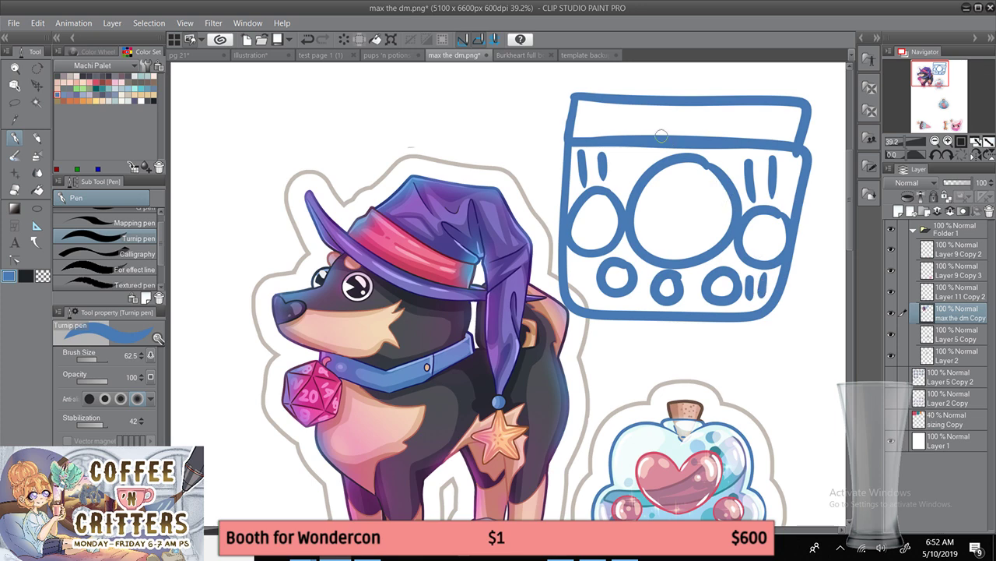
left_click_drag(614, 117, 615, 145)
left_click_drag(751, 121, 752, 148)
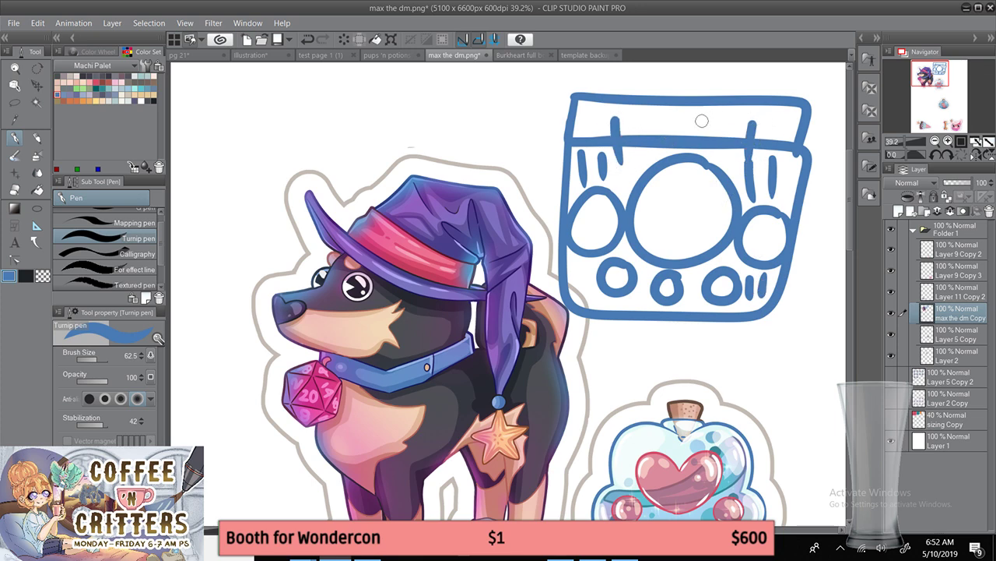
- Undo the entire blue container and circle sketch beside the dog sticker
key("ctrl+z")
key("ctrl+z")
key("ctrl+z")
key("ctrl+z")
key("ctrl+z")
key("ctrl+z")
key("ctrl+z")
key("ctrl+z")
key("ctrl+z")
key("ctrl+z")
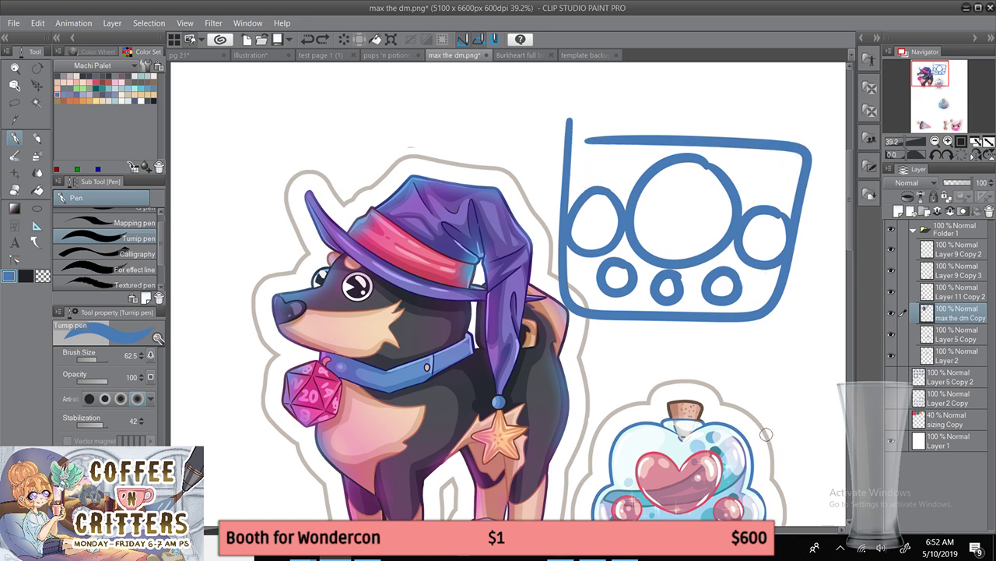
key("ctrl+z")
key("ctrl+z")
key("ctrl+z")
key("ctrl+z")
key("ctrl+z")
key("ctrl+z")
key("ctrl+z")
key("ctrl+z")
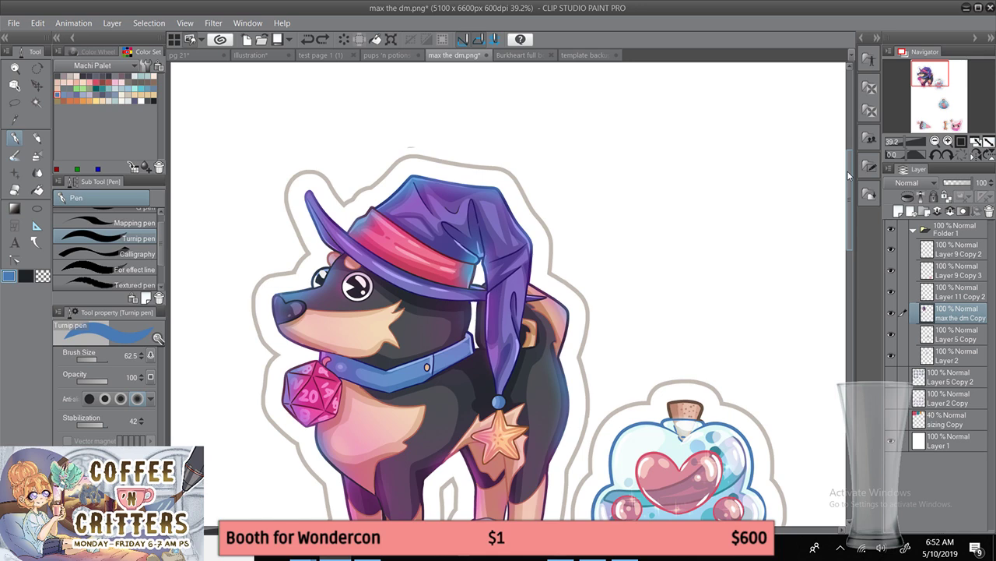
left_click_drag(848, 176, 849, 210)
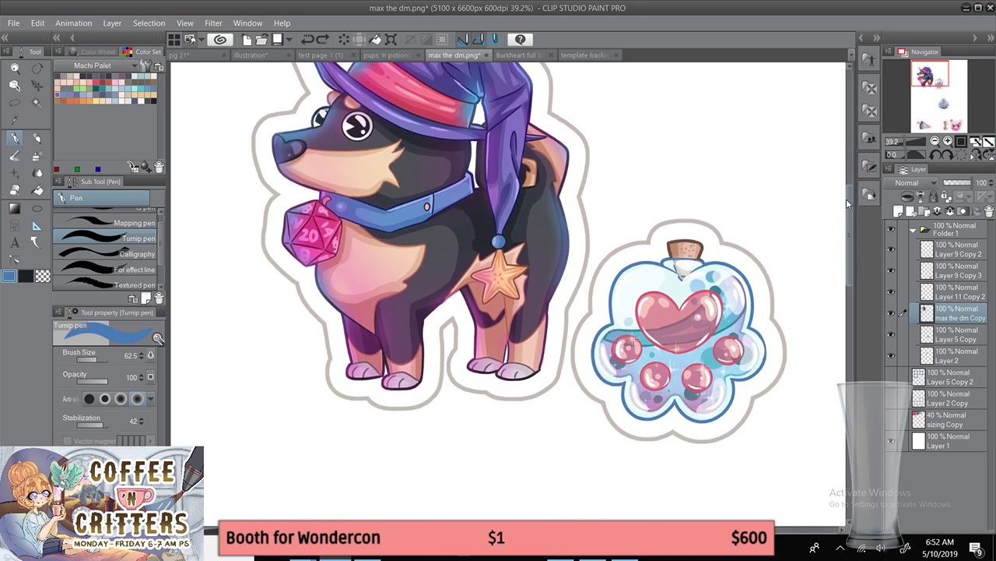
left_click_drag(537, 529, 599, 530)
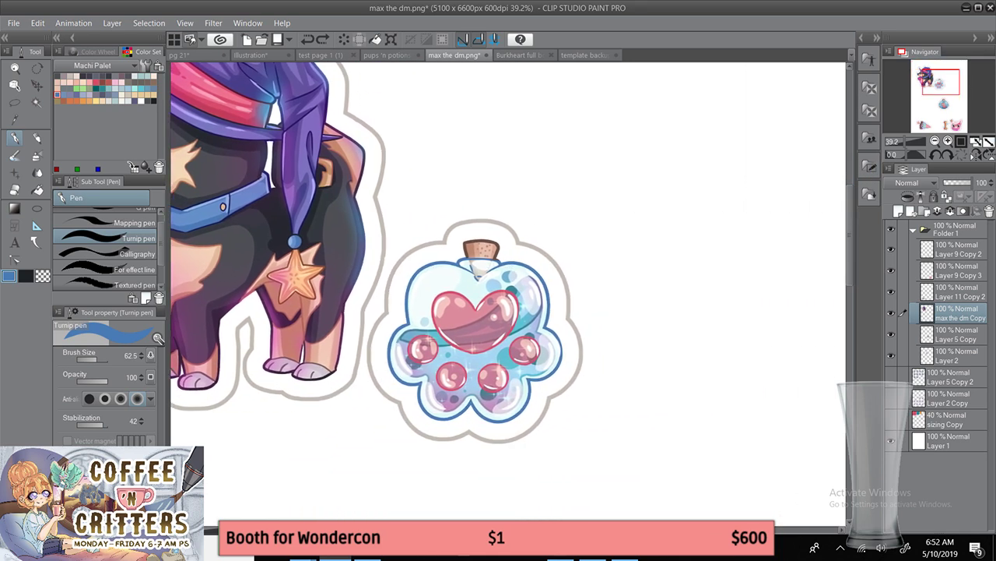
- Draw a curved blue arrow from the paw potion to the gem bone and number the three potion and bone stickers 1, 2 and 3
left_click(935, 141)
left_click(935, 142)
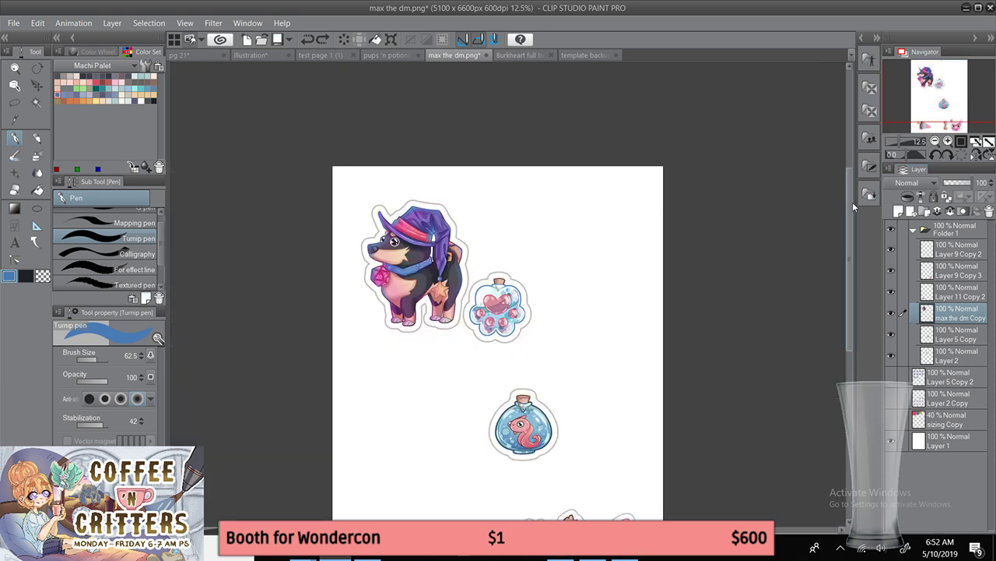
left_click_drag(852, 201, 850, 234)
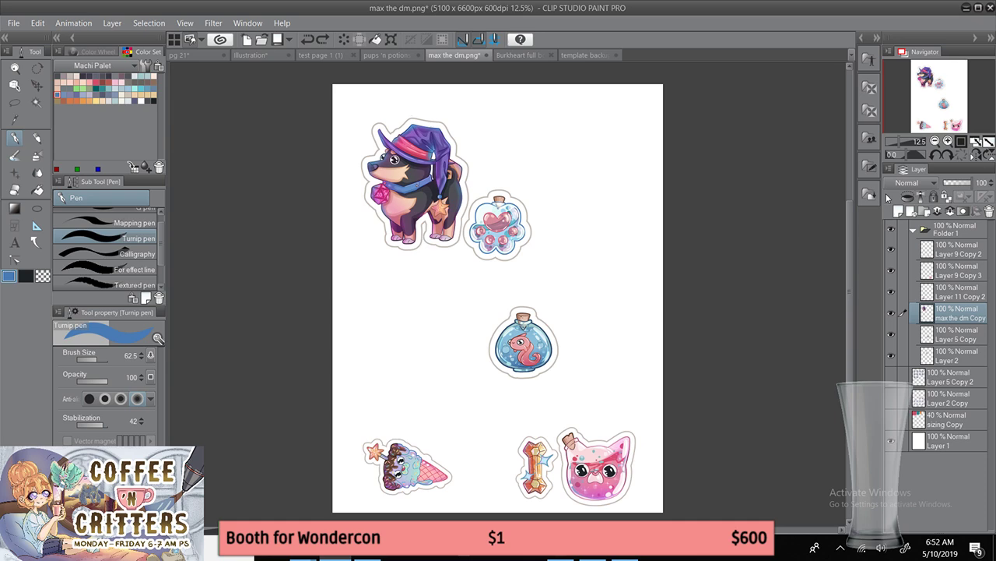
mouse_move(483, 259)
left_mouse_down()
mouse_move(468, 278)
mouse_move(449, 411)
mouse_move(515, 448)
left_mouse_up()
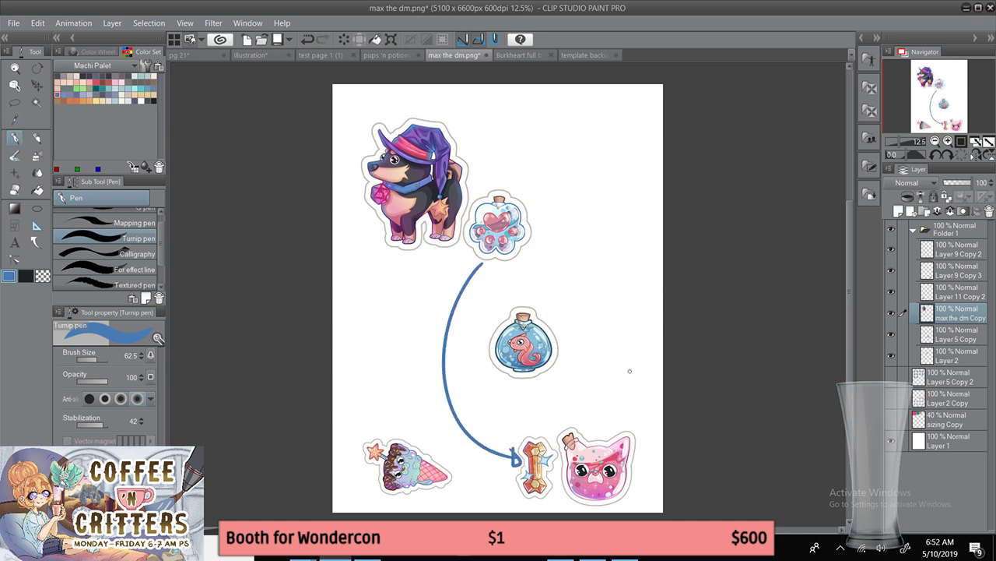
left_click_drag(527, 188, 529, 204)
left_click_drag(544, 297, 571, 312)
mouse_move(533, 405)
left_mouse_down()
mouse_move(552, 415)
mouse_move(536, 427)
left_mouse_up()
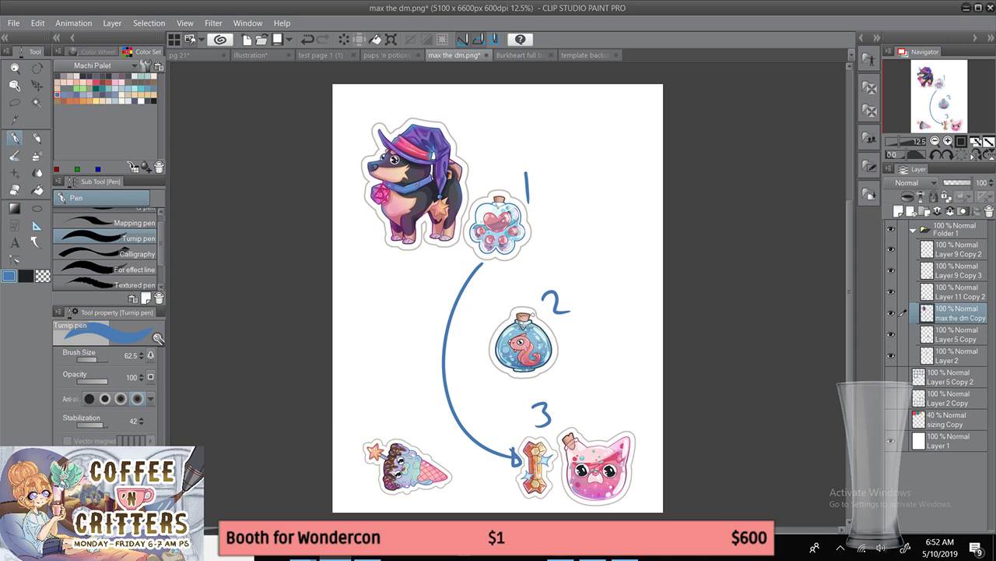
- Undo the handwritten numbers and the curved blue arrow on the sticker page
key("ctrl+z")
key("ctrl+z")
key("ctrl+z")
key("ctrl+z")
key("ctrl+z")
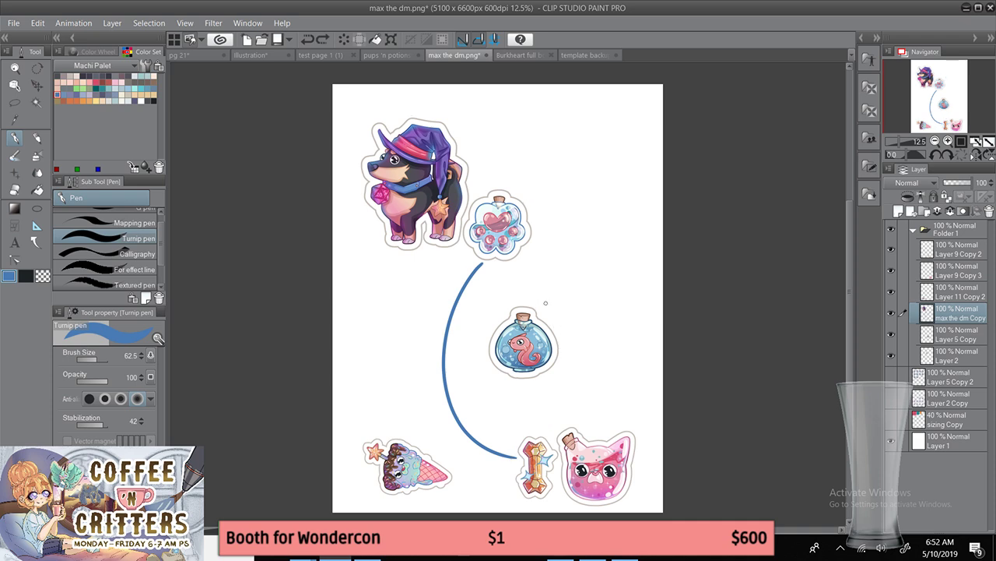
key("ctrl+z")
- Try blue connecting lines from the paw potion to the ice cream cone and to the fish potion, undoing each one
left_click_drag(473, 265, 414, 436)
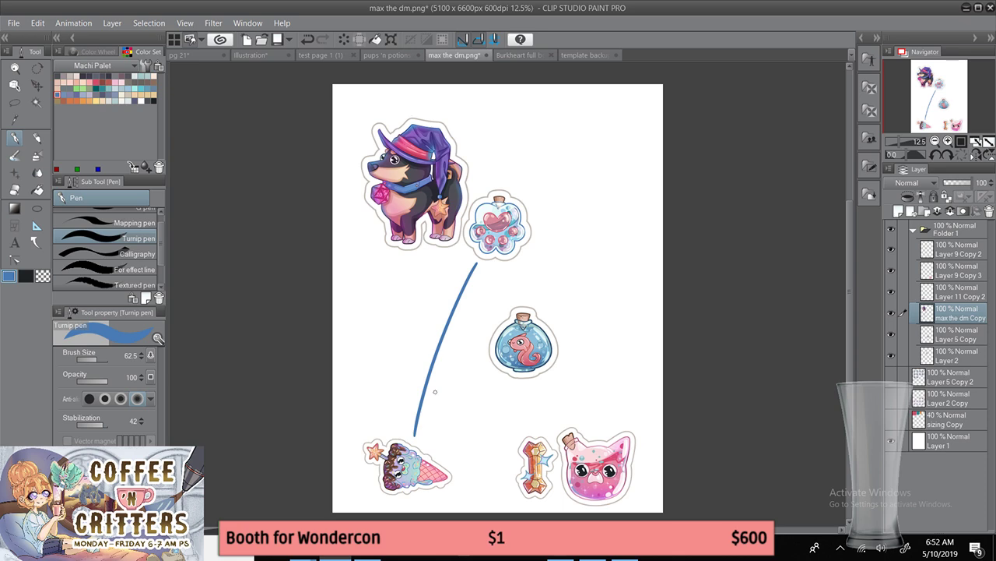
key("ctrl+z")
left_click_drag(511, 267, 522, 307)
key("ctrl+z")
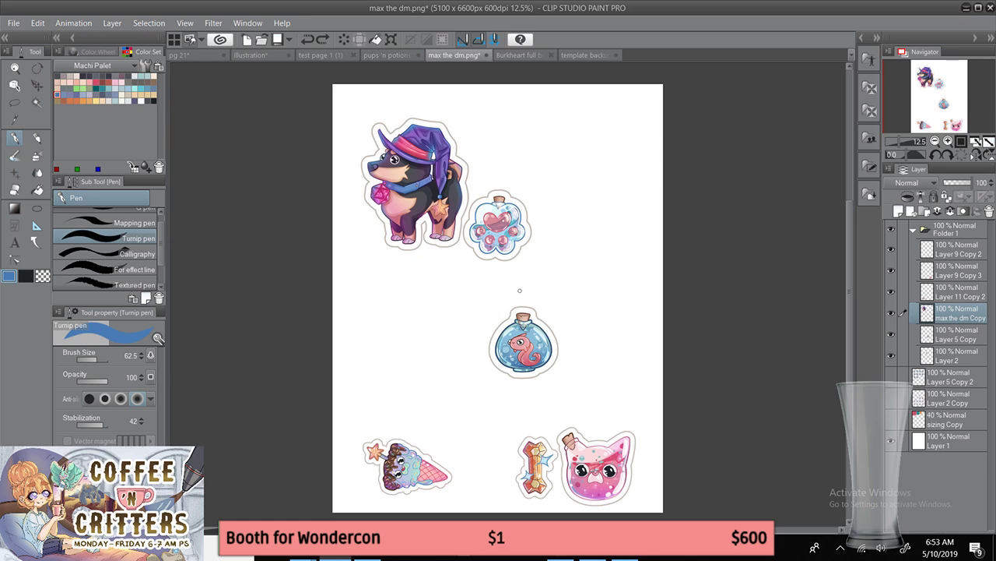
- Examine the fish potion bottle sticker up close at 50% zoom
left_click_drag(520, 291, 544, 195)
left_click(947, 141)
left_click(947, 142)
left_click(947, 142)
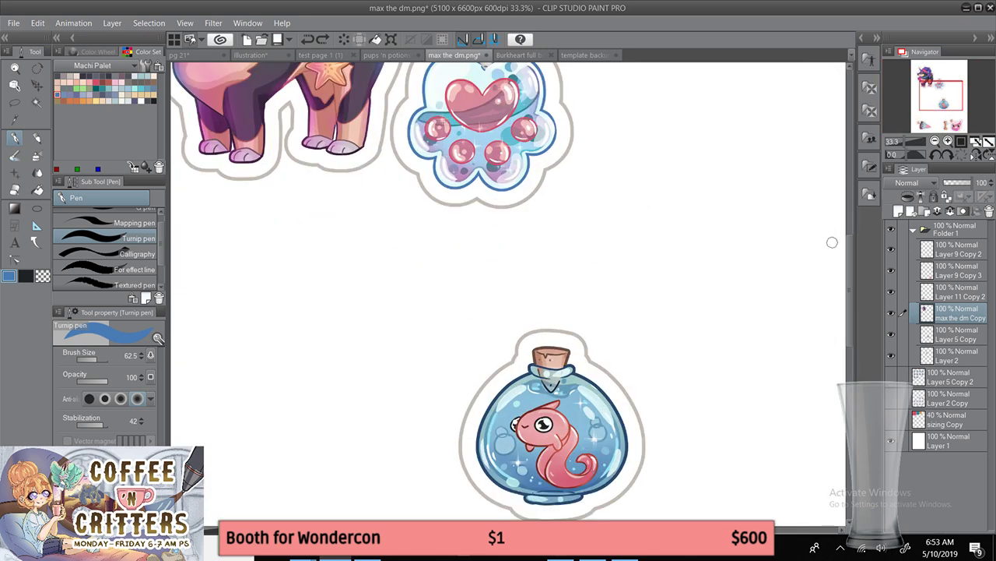
left_click_drag(848, 256, 849, 285)
left_click(949, 141)
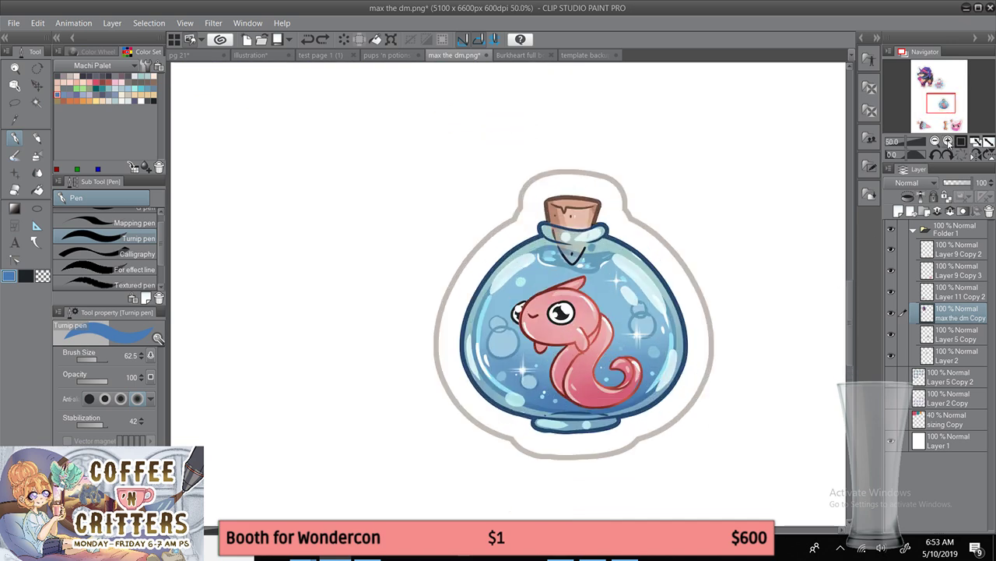
left_click_drag(693, 459, 651, 450)
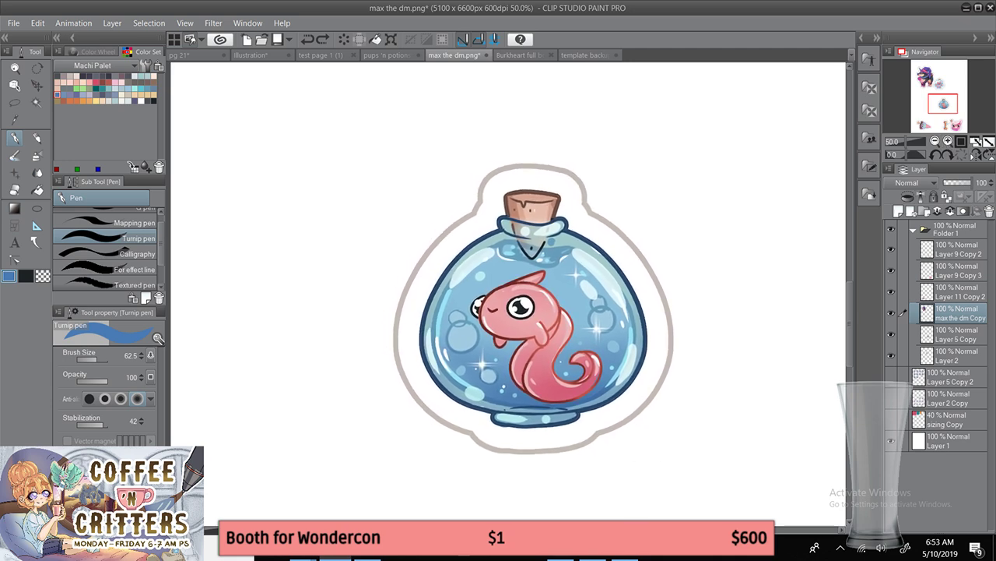
- Examine the gem bone and pink cat potion stickers at the bottom of the page at 33.3% zoom
left_click(935, 142)
left_click(935, 142)
left_click(935, 141)
left_click(948, 142)
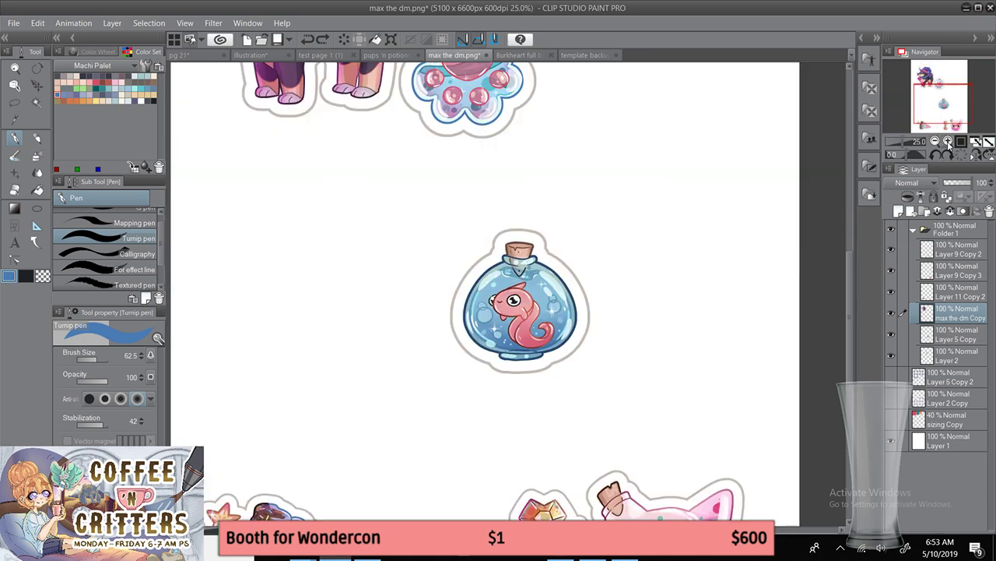
left_click(947, 142)
left_click_drag(851, 269, 853, 348)
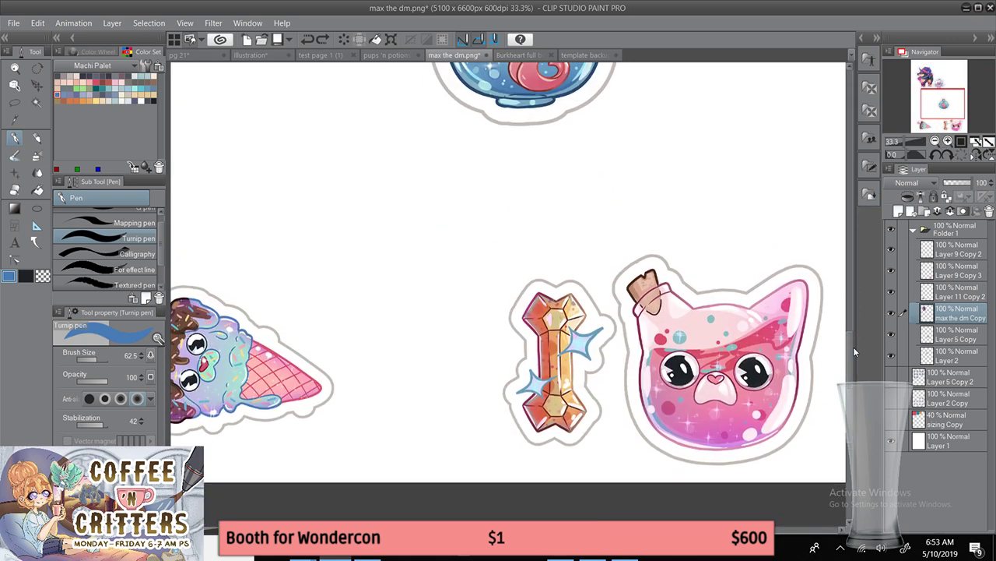
left_click_drag(518, 530, 560, 529)
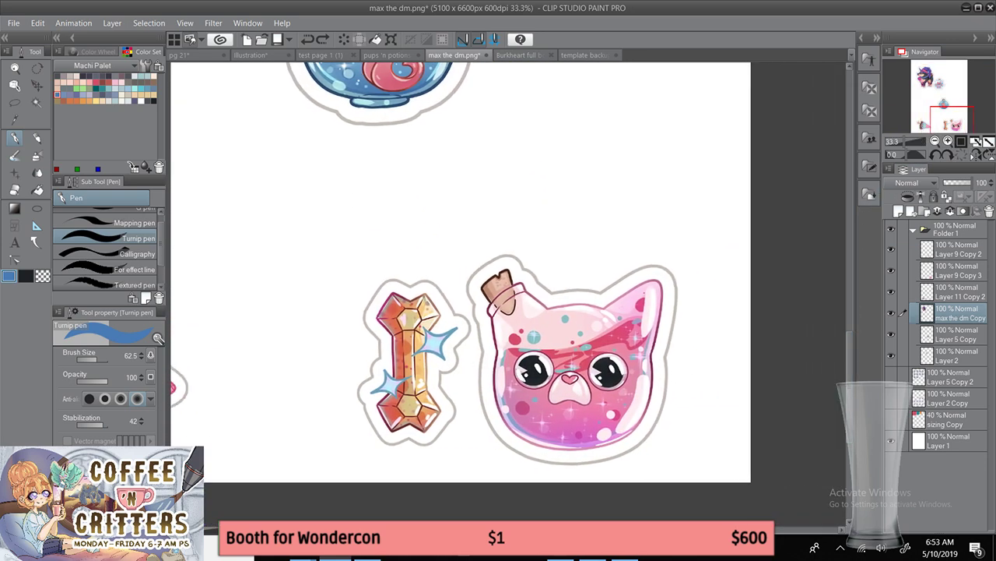
scroll(506, 273, "left", 5)
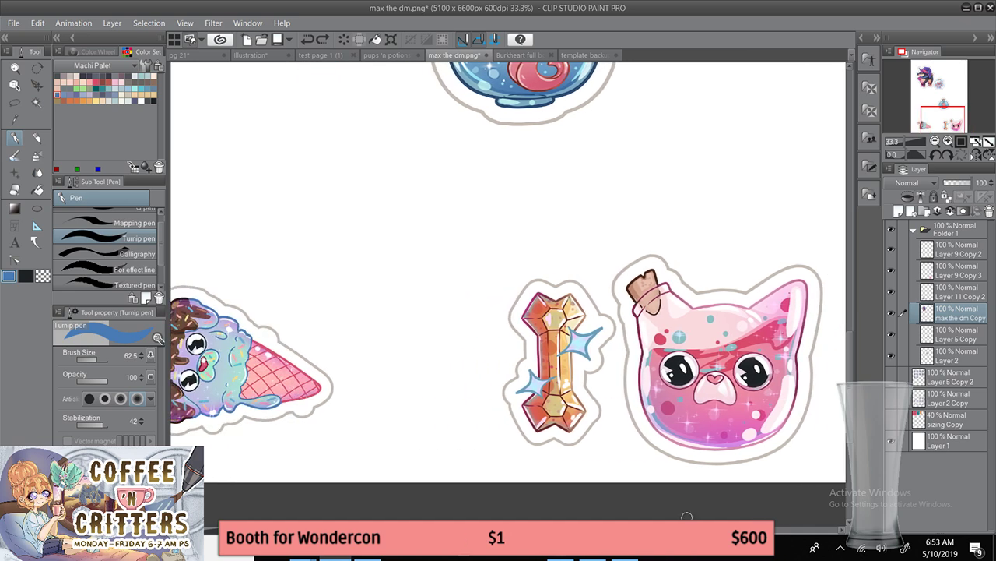
- Select the Turnip pen and add a new empty layer at the top of Folder 1
left_click(22, 120)
left_click(16, 138)
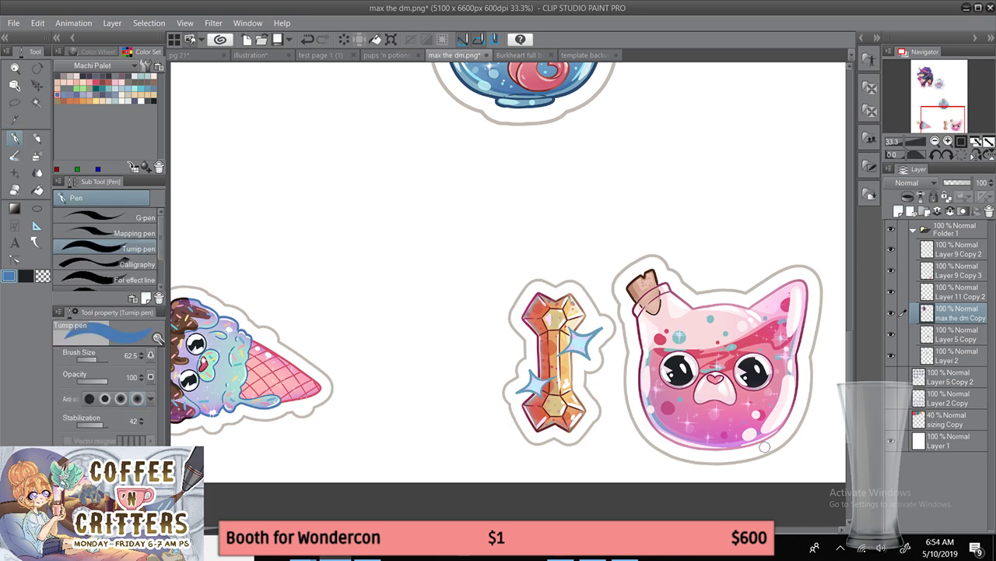
key("ctrl+shift+n")
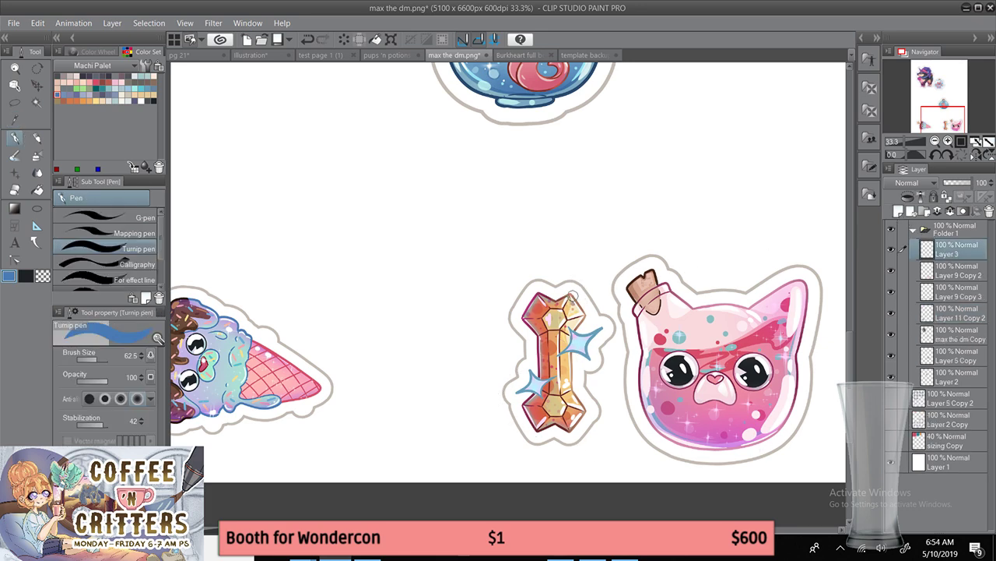
- Try two long vertical pen strokes over the gem bone sticker, undoing each one
mouse_move(573, 297)
left_mouse_down()
mouse_move(563, 333)
mouse_move(578, 363)
left_mouse_up()
key("ctrl+z")
left_click_drag(566, 297, 569, 362)
key("ctrl+z")
- Hide and show individual layers in Folder 1 to find the one holding the ice cream cone sticker
left_click_drag(498, 530, 464, 529)
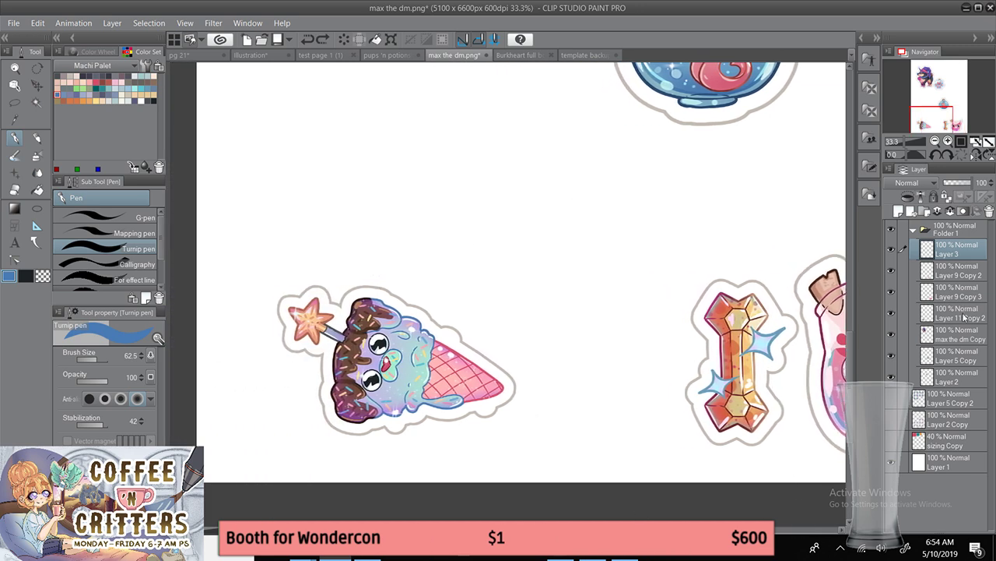
left_click(891, 355)
left_click(892, 355)
left_click(891, 271)
left_click(891, 271)
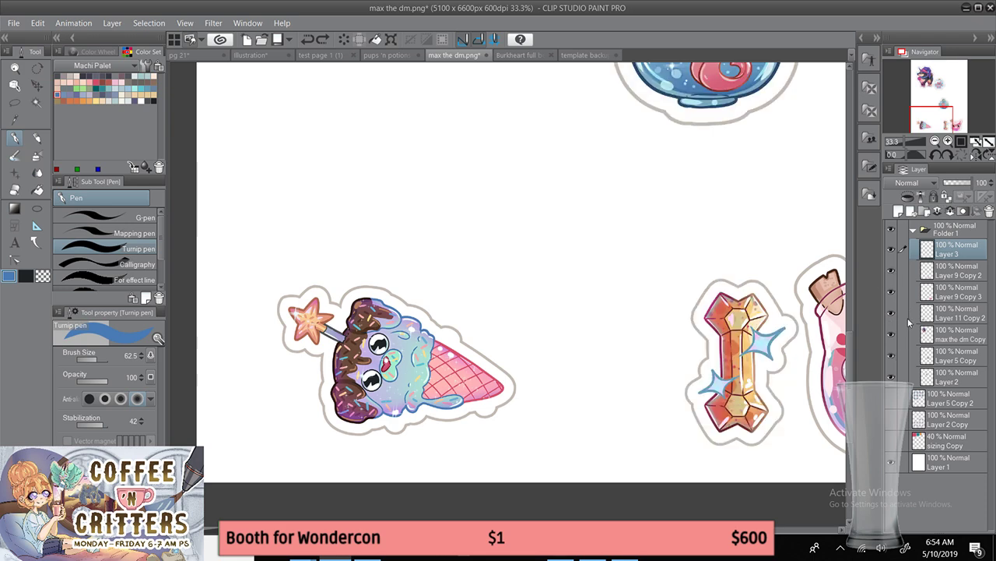
left_click(892, 355)
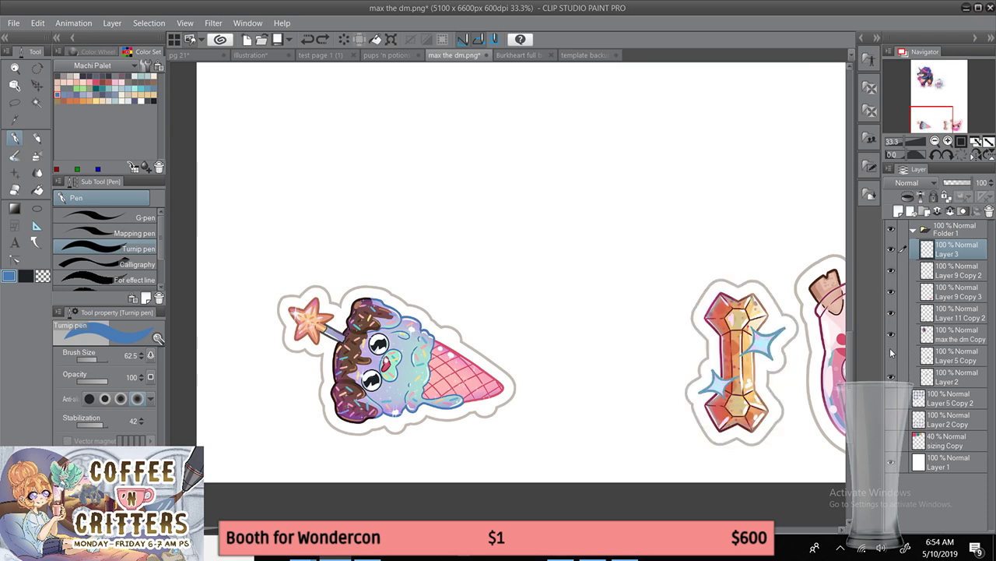
left_click(891, 355)
left_click(891, 313)
left_click(892, 313)
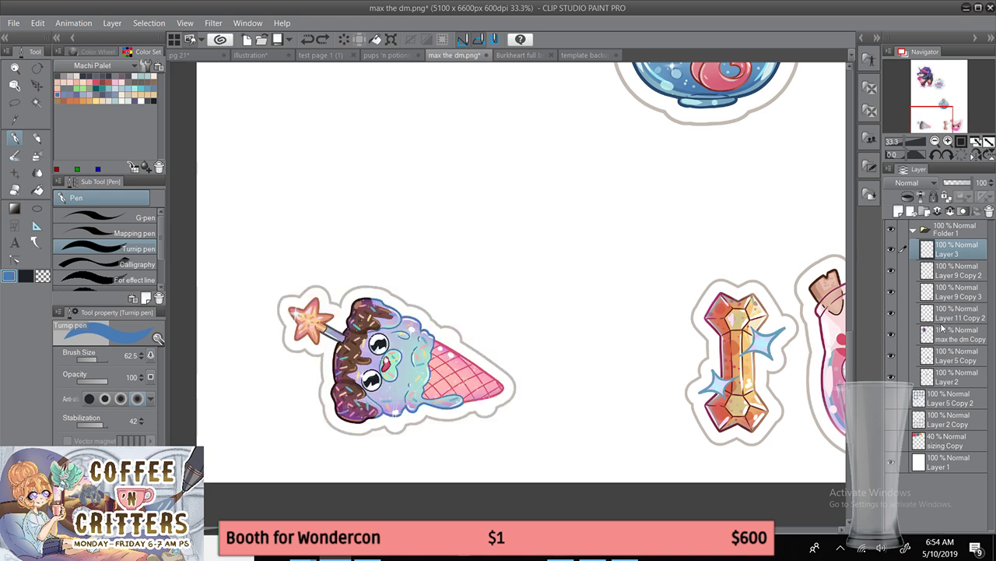
- Rotate the ice cream cone sticker on Layer 11 Copy 2 to a slightly tilted upright position and move it up into the empty space
left_click(963, 325)
key("ctrl+t")
left_click_drag(537, 405, 506, 508)
left_click_drag(446, 437, 473, 386)
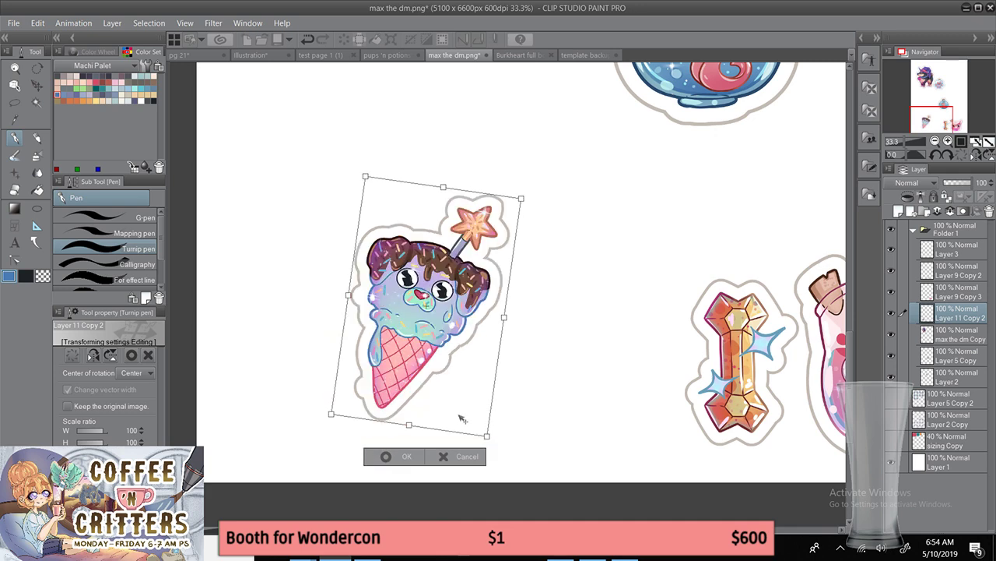
left_click(405, 459)
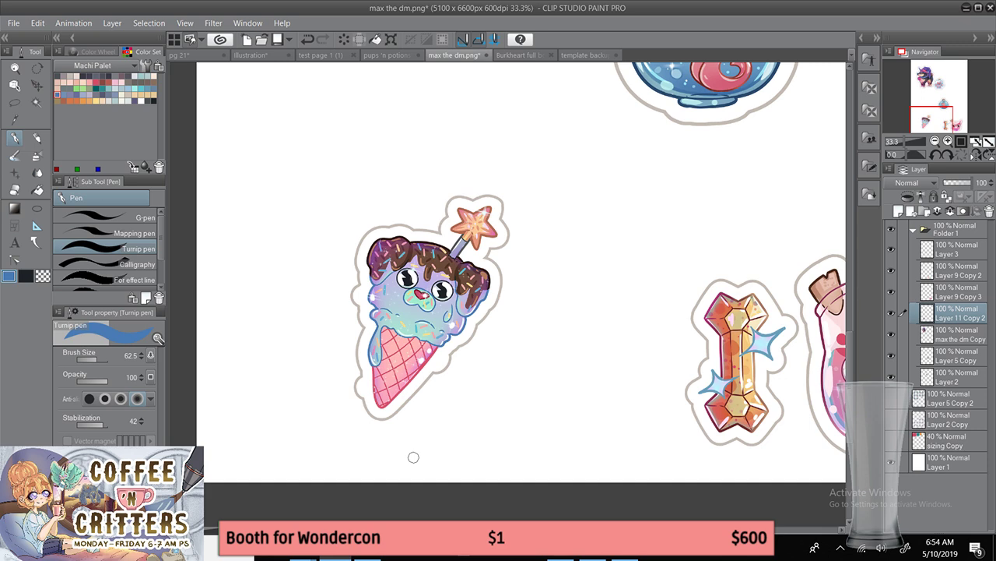
- Examine the upright ice cream cone sticker alongside the dog, paw potion and fish potion stickers up close
left_click_drag(673, 309, 682, 379)
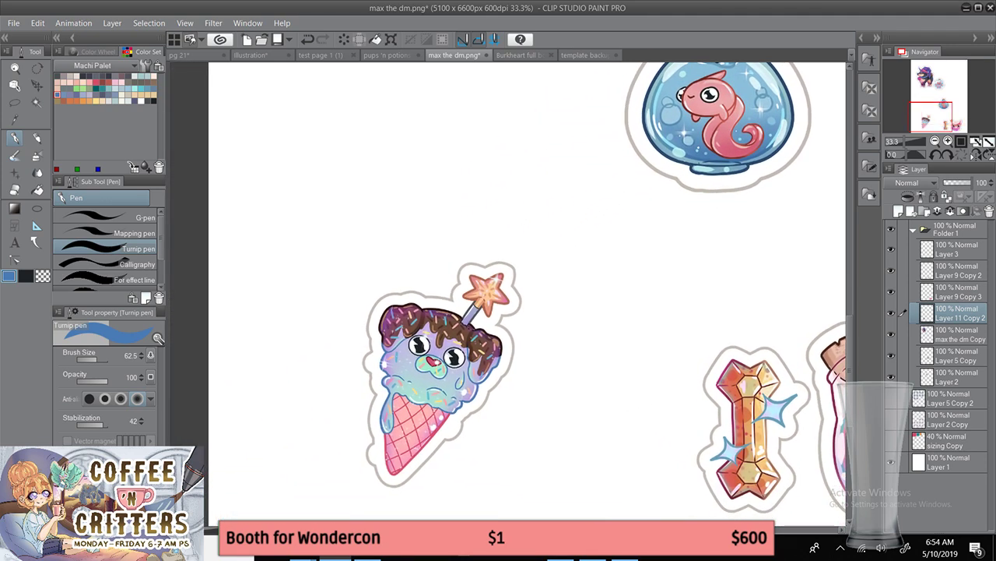
left_click_drag(662, 471, 546, 385)
left_click_drag(669, 351, 692, 510)
left_click_drag(640, 140, 671, 490)
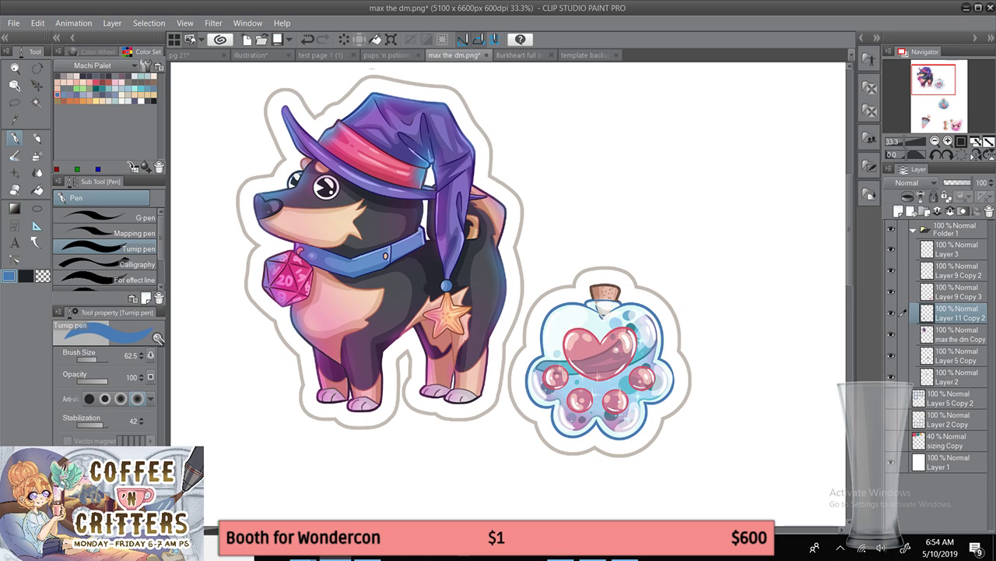
left_click_drag(451, 451, 604, 131)
left_click_drag(560, 389, 494, 177)
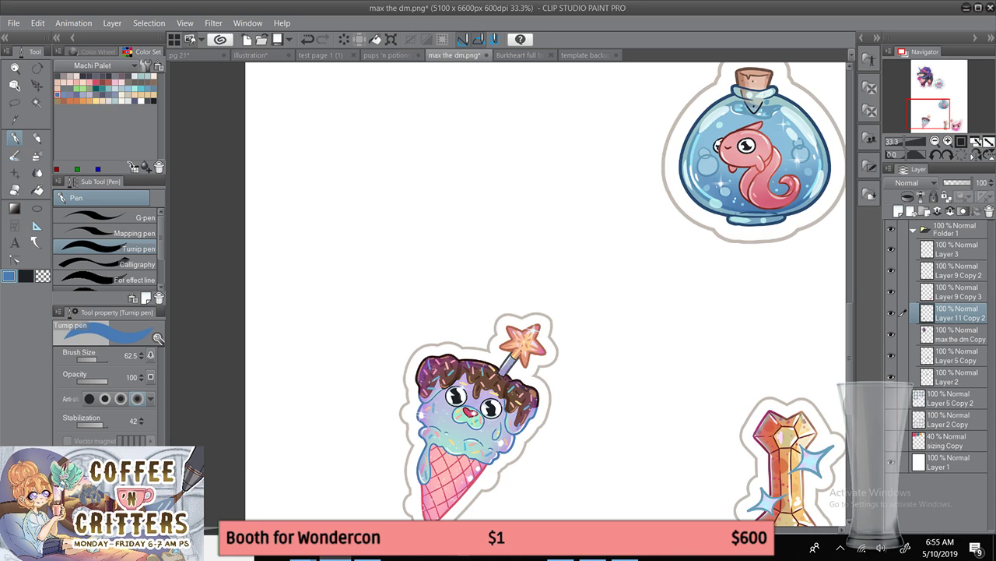
left_click_drag(537, 359, 544, 271)
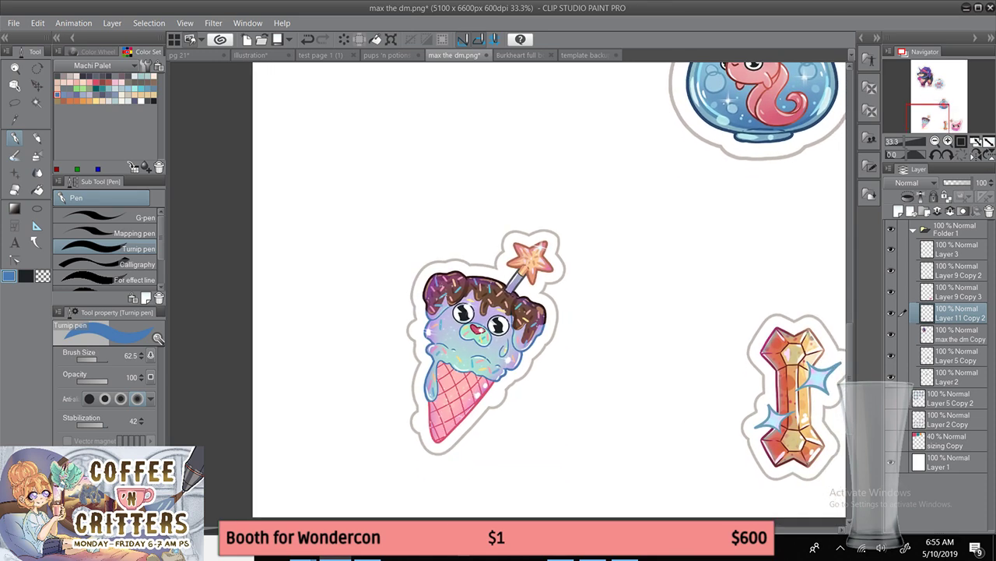
left_click_drag(545, 312, 482, 282)
- Review the dog and paw potion stickers, and view the whole sticker page at 12.5% zoom
scroll(509, 295, "up", 12)
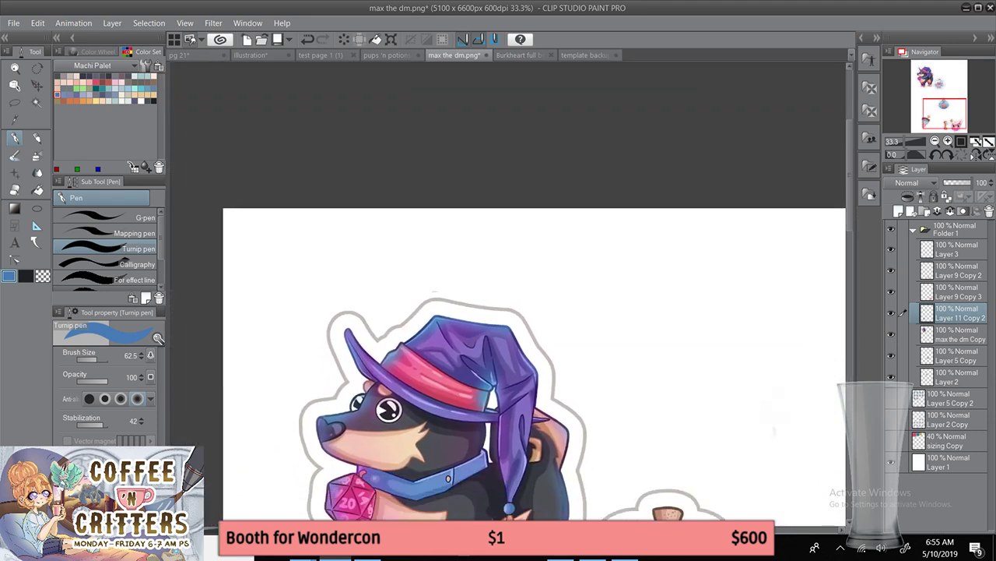
left_click_drag(930, 65, 931, 82)
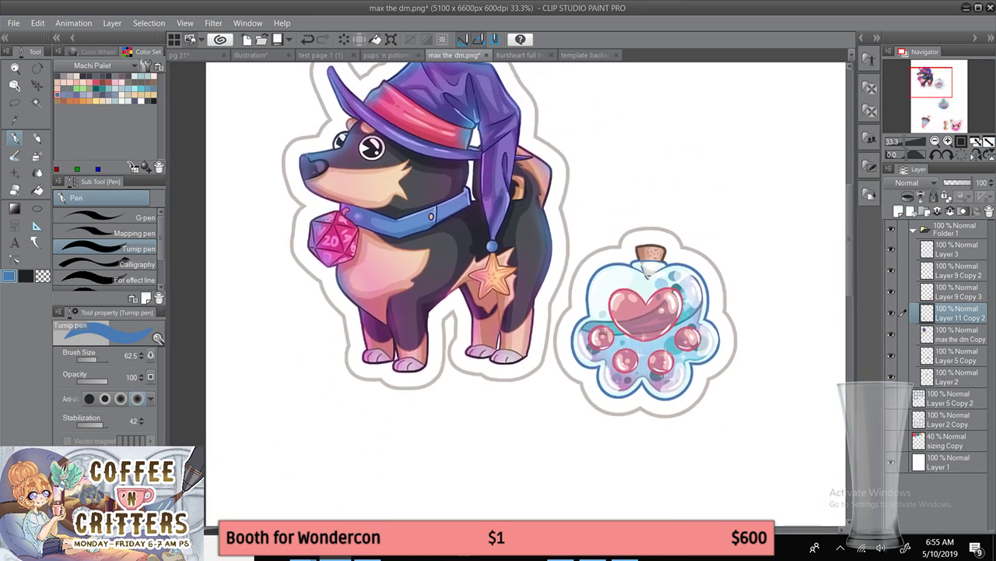
left_click(935, 142)
left_click(935, 142)
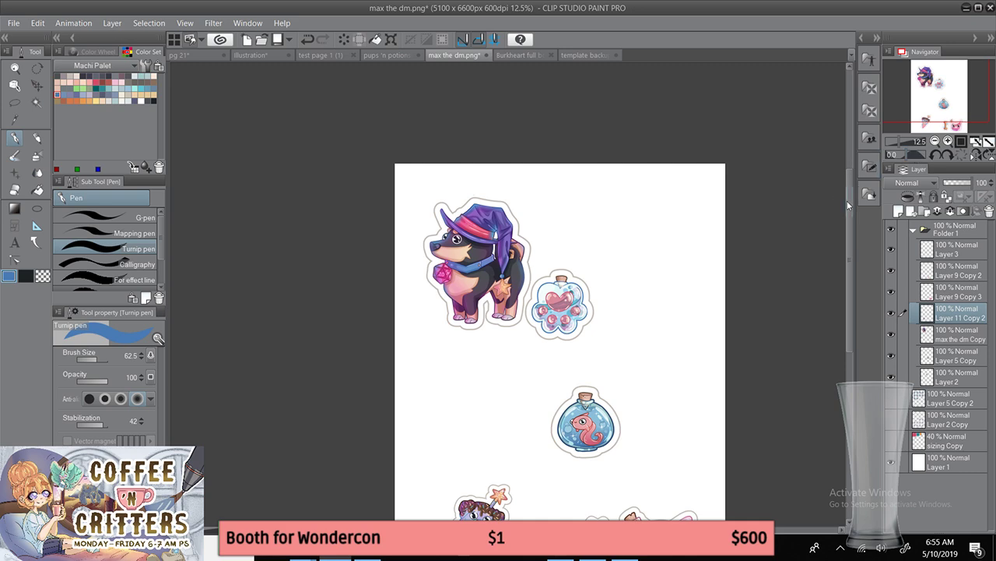
left_click_drag(848, 202, 848, 231)
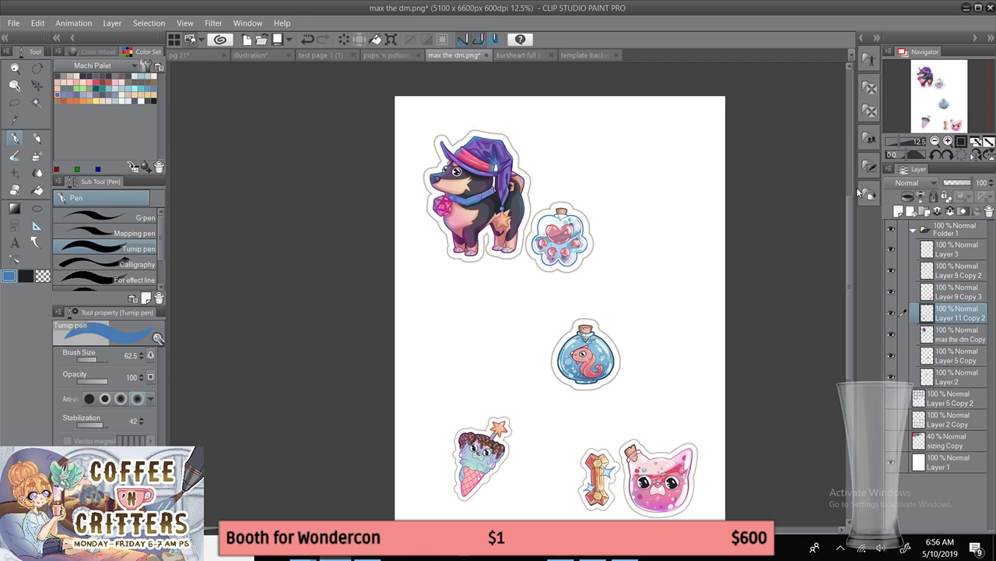
mouse_move(850, 228)
left_mouse_down()
mouse_move(850, 211)
mouse_move(852, 242)
left_mouse_up()
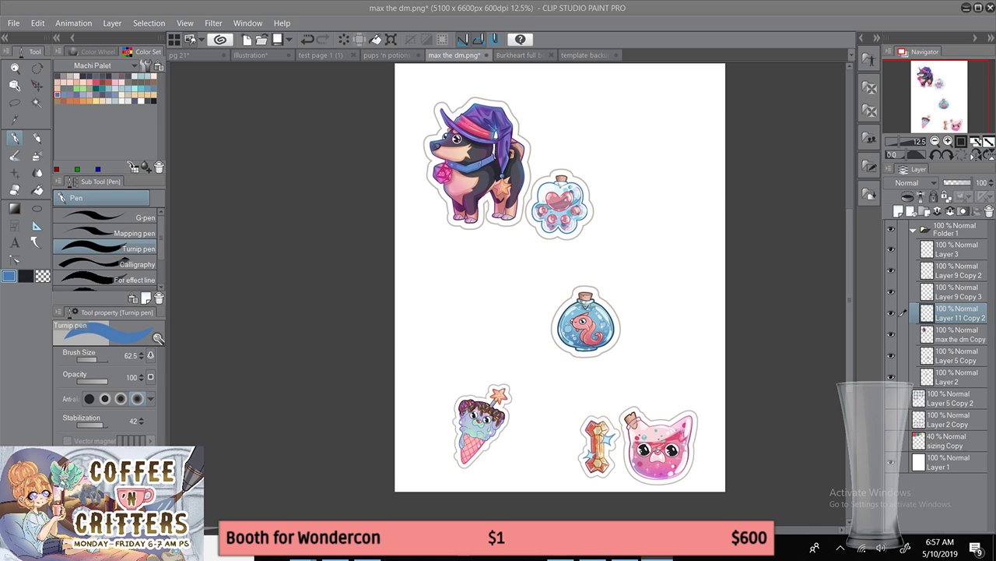
- Switch to the Photos window and browse the finished artwork from the present pixies image to the Coral Cat image
left_click_drag(995, 211, 695, 29)
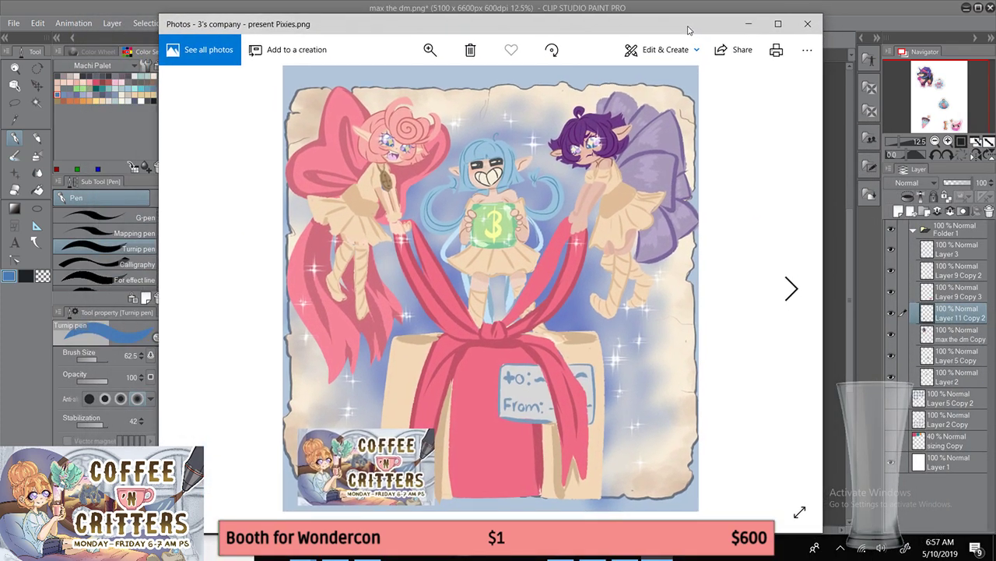
left_click(793, 290)
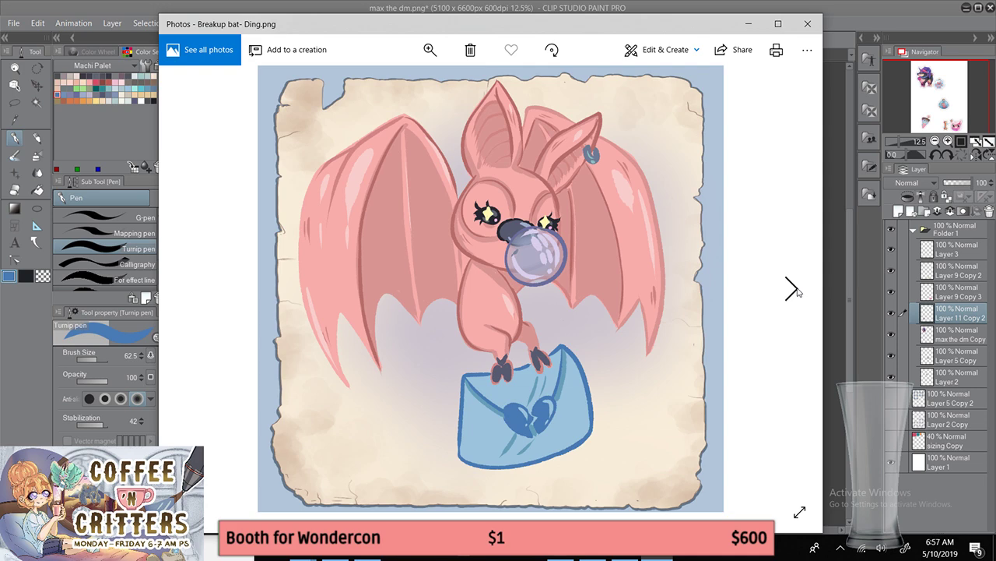
left_click(793, 290)
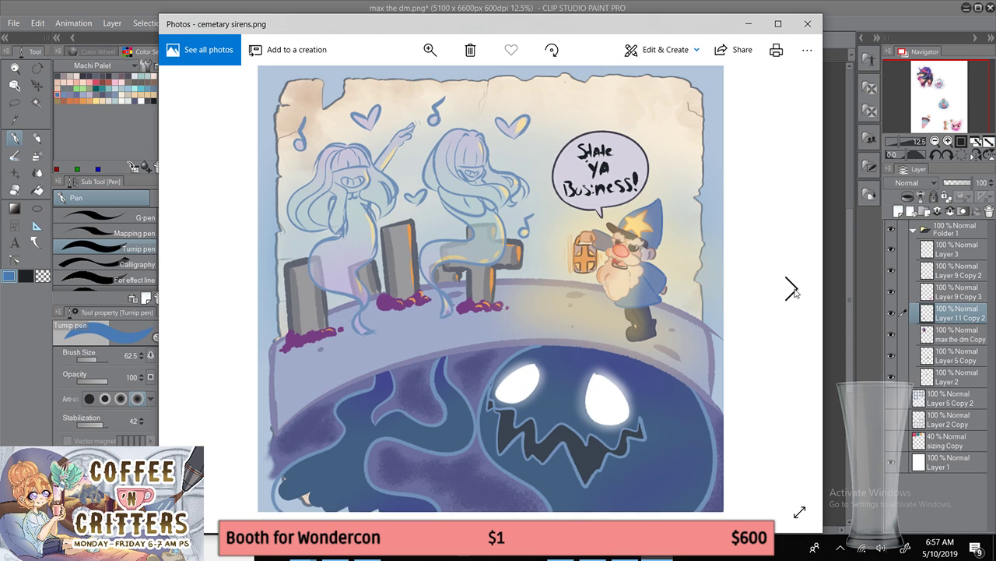
left_click(795, 291)
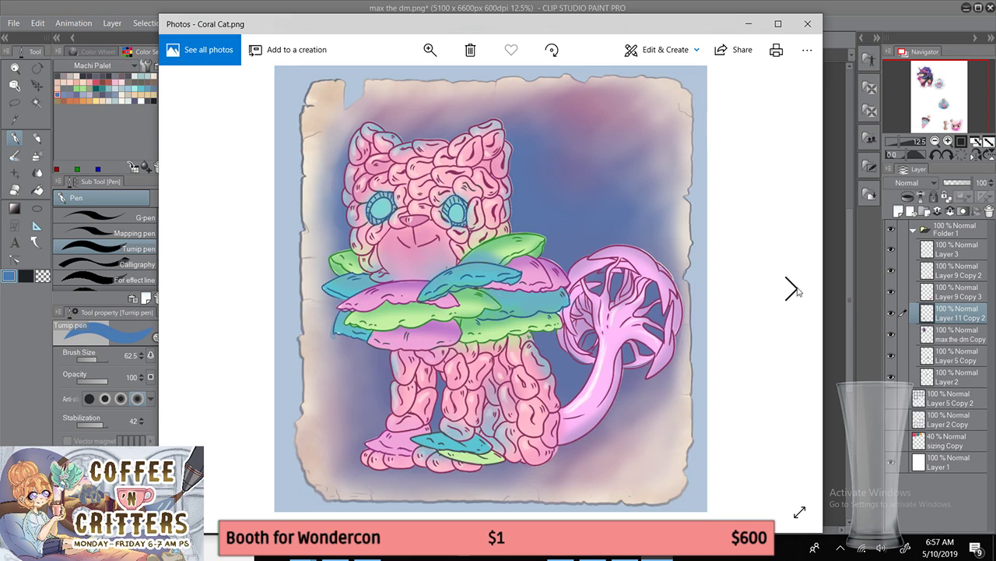
- Browse the finished critter artwork in order from the Cumulus whale image to the Kerse - kelp horse image
left_click(796, 291)
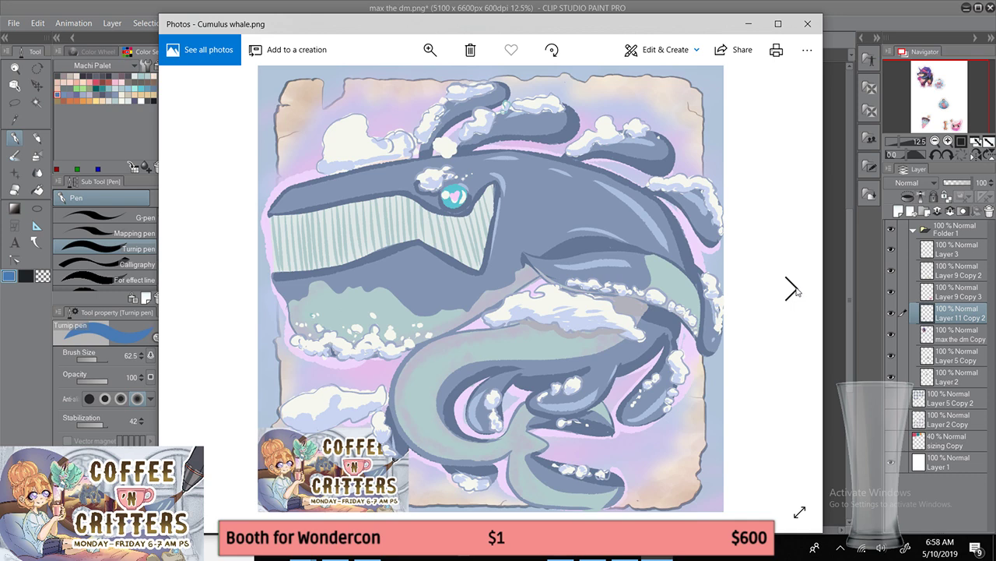
left_click(794, 292)
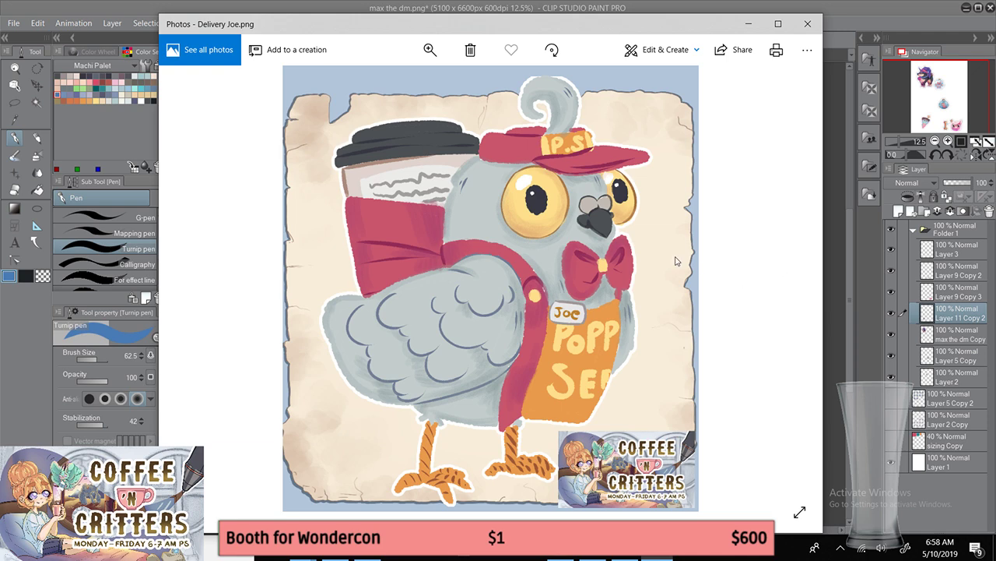
mouse_move(791, 288)
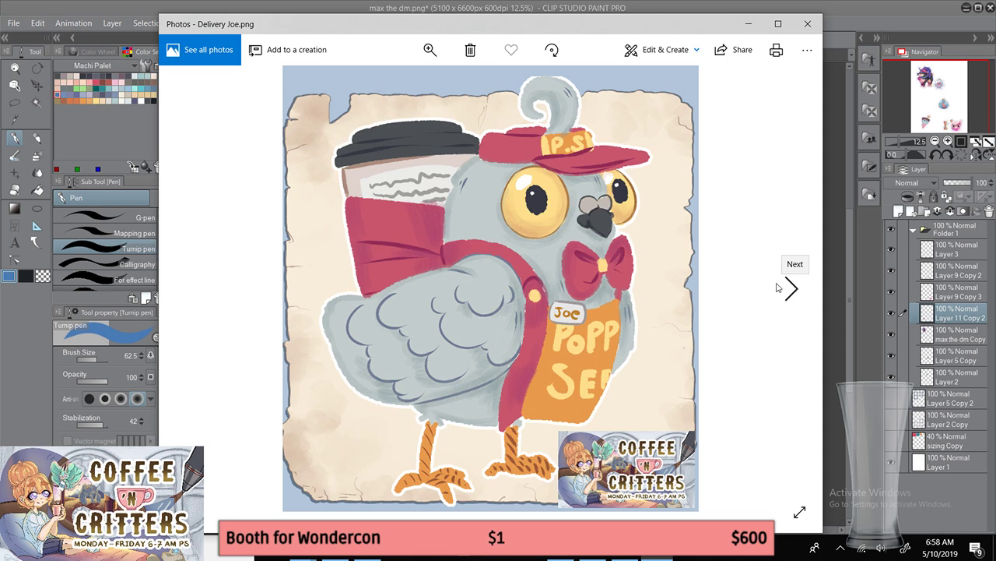
left_click(792, 290)
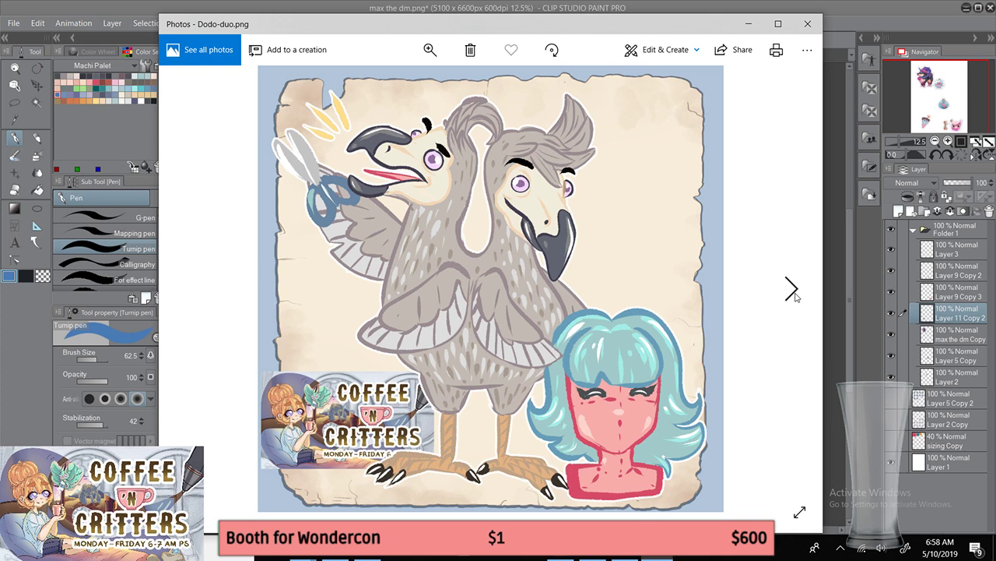
left_click(792, 290)
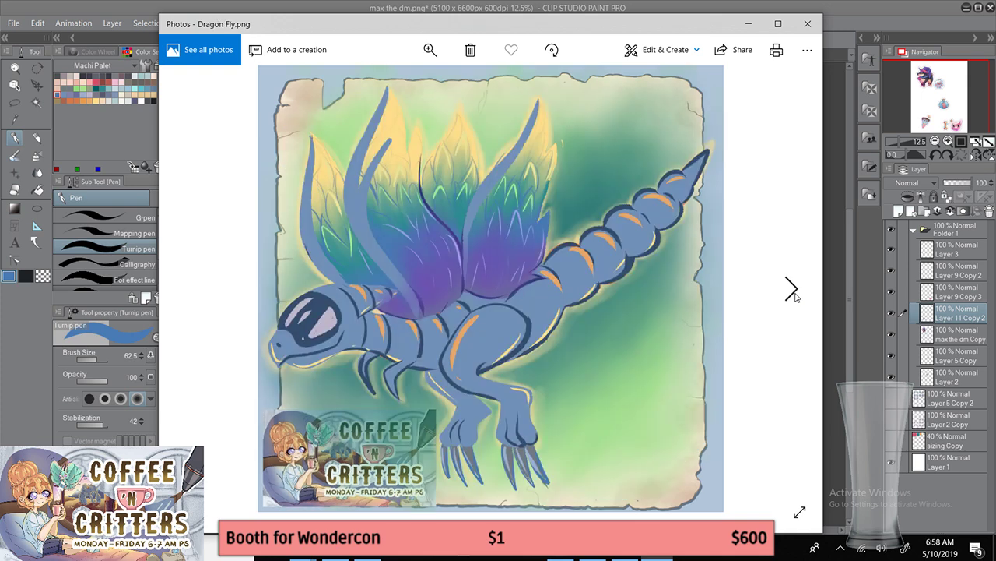
left_click(791, 290)
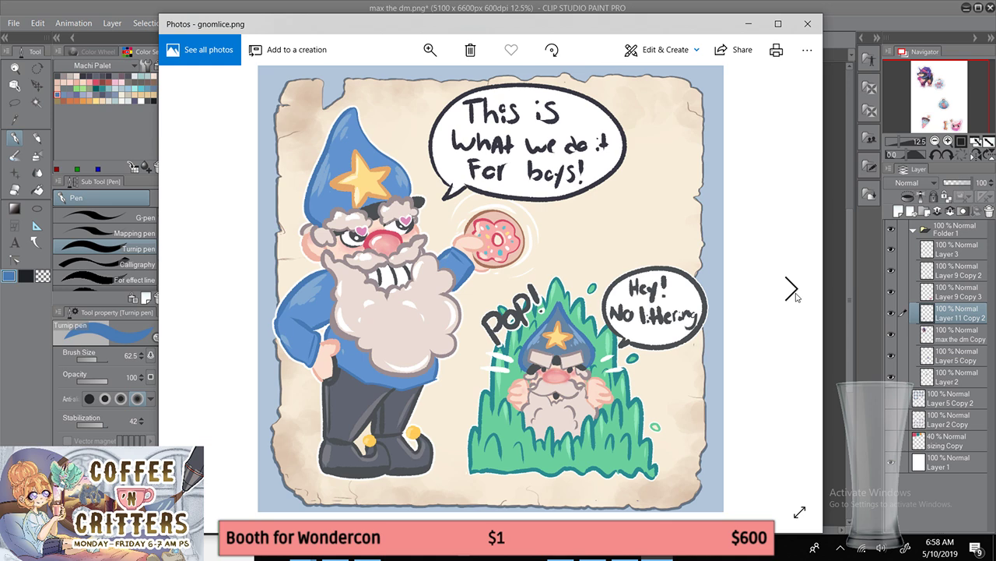
left_click(791, 290)
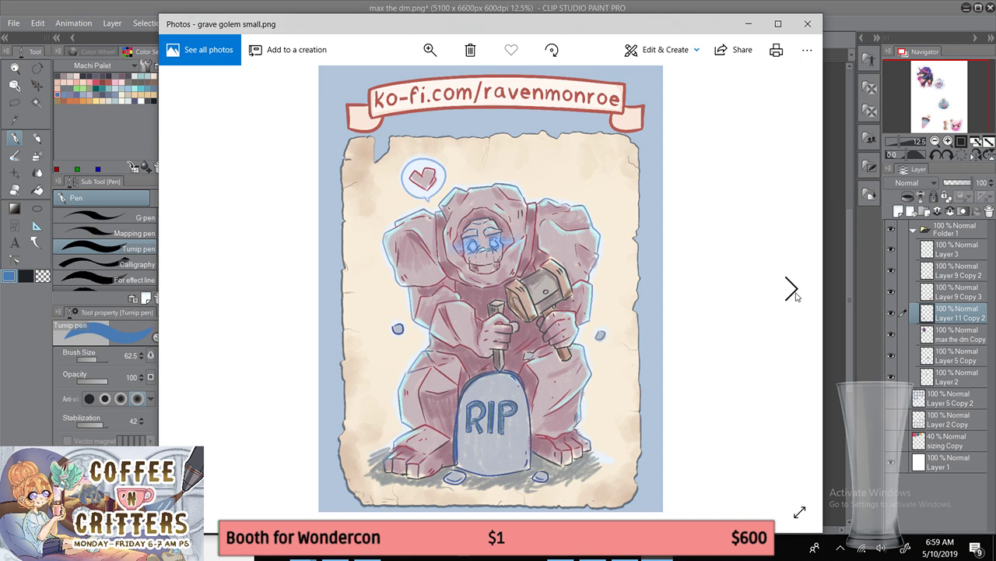
left_click(792, 289)
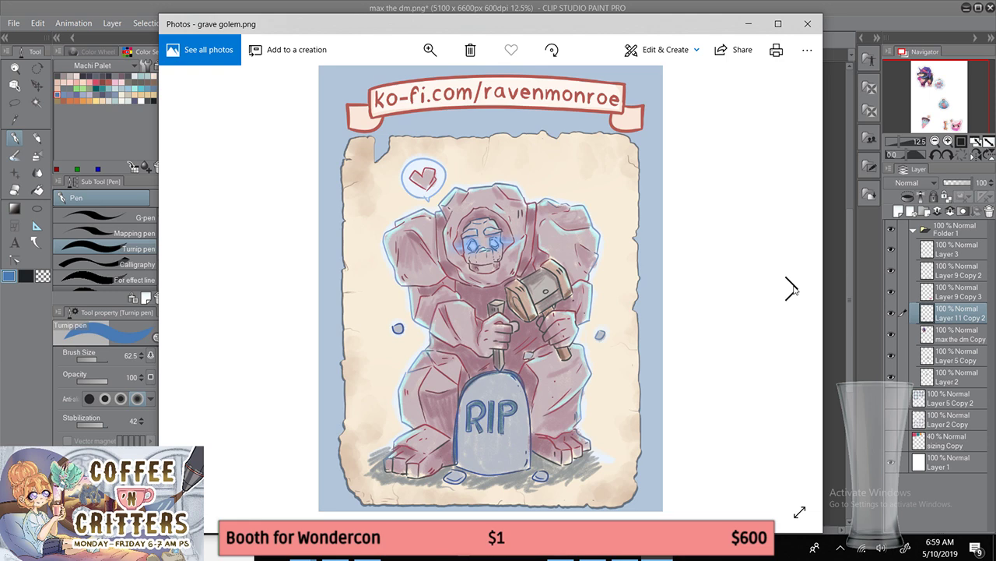
left_click(792, 289)
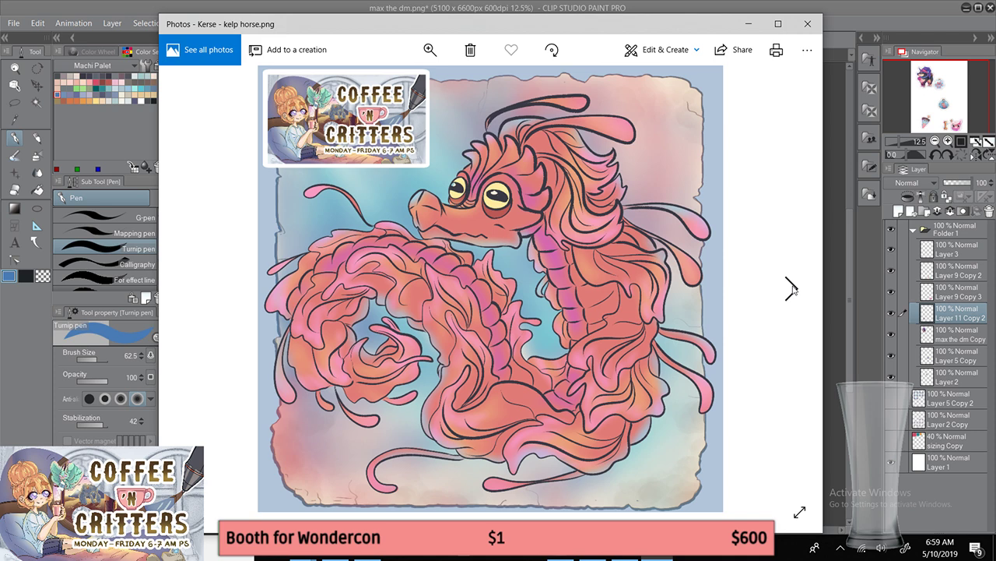
- Continue through the critter artwork from the Lethal Water Lilly image to the Risky Raccoon Delivery image
left_click(791, 290)
left_click(791, 289)
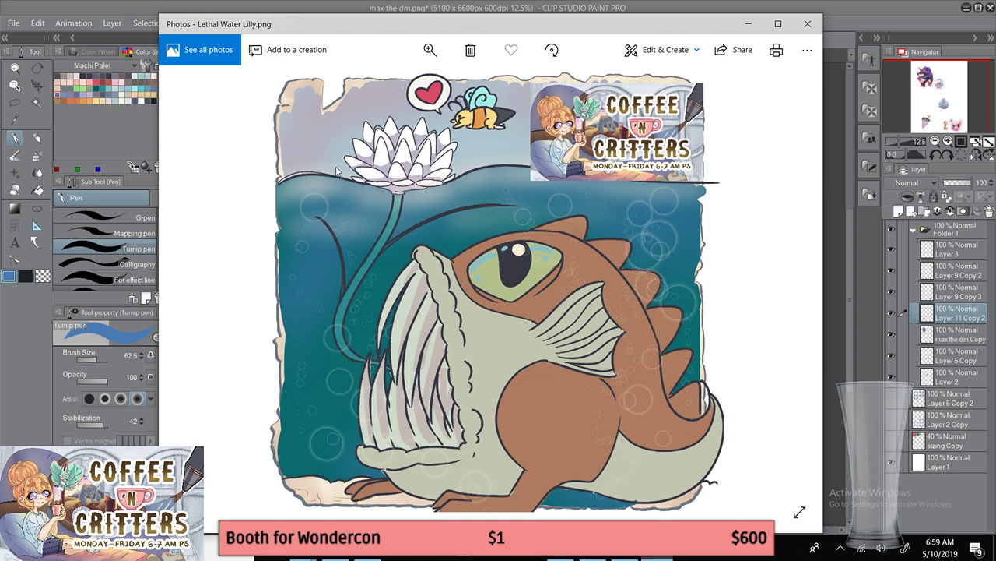
left_click(790, 290)
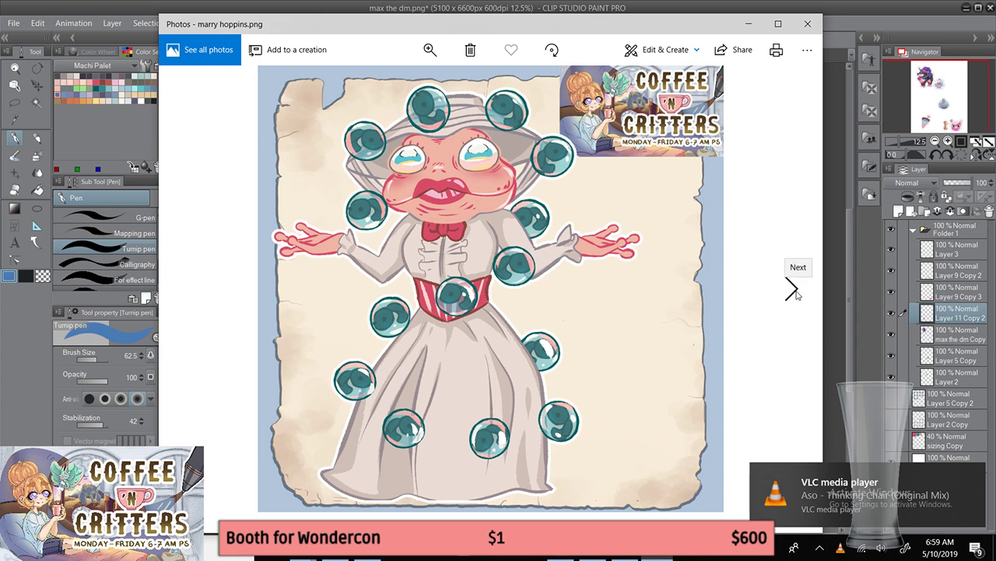
left_click(792, 288)
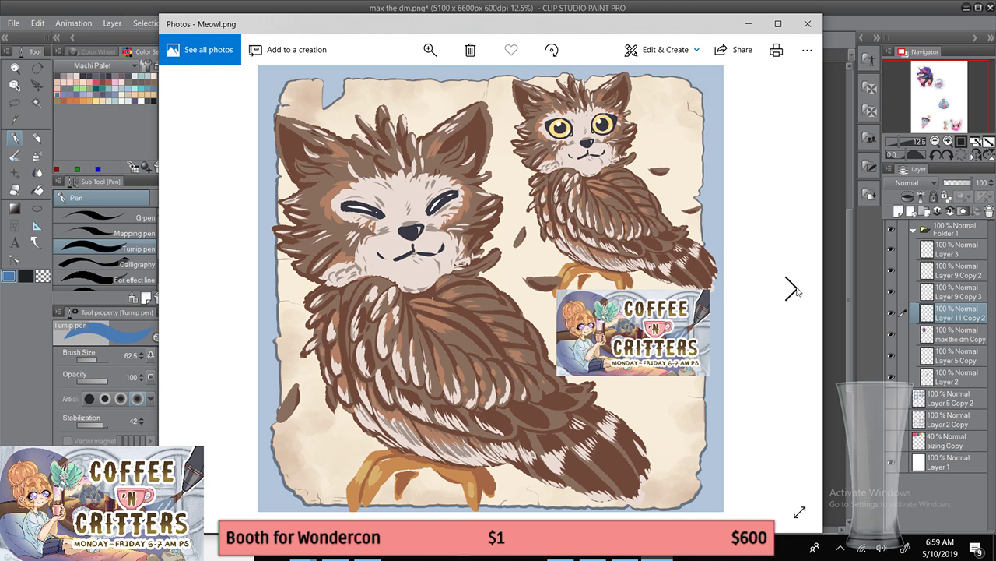
left_click(797, 295)
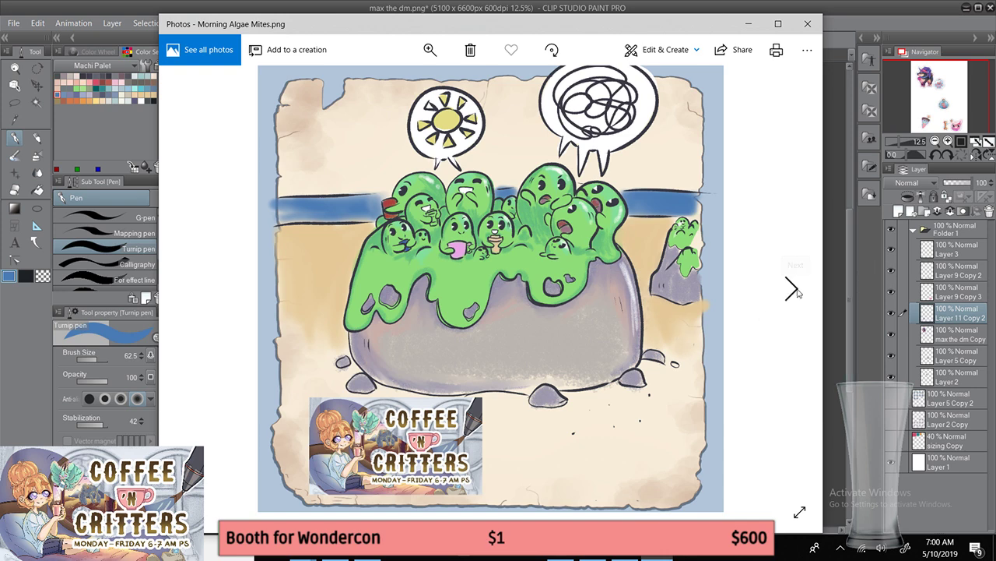
left_click(793, 289)
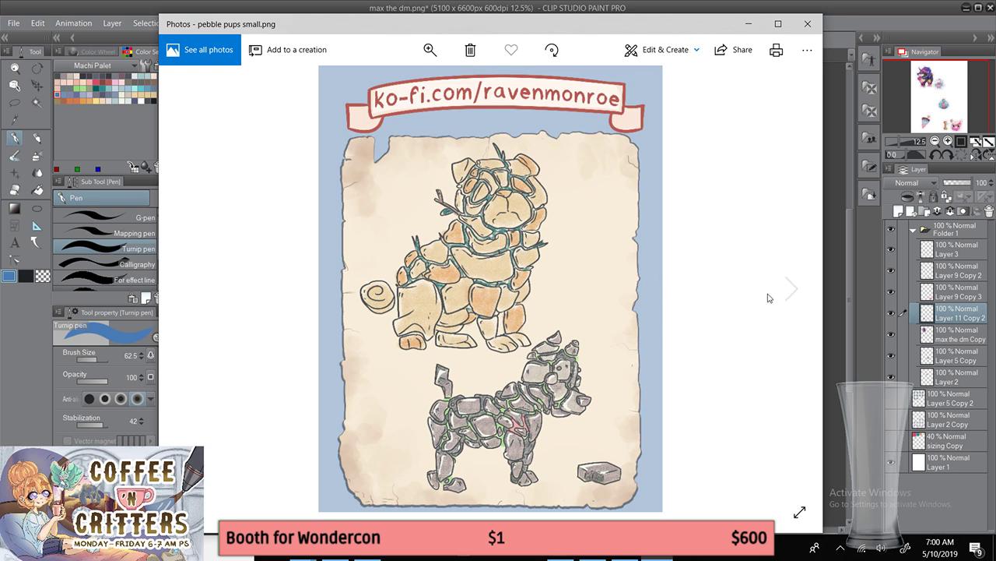
left_click(793, 289)
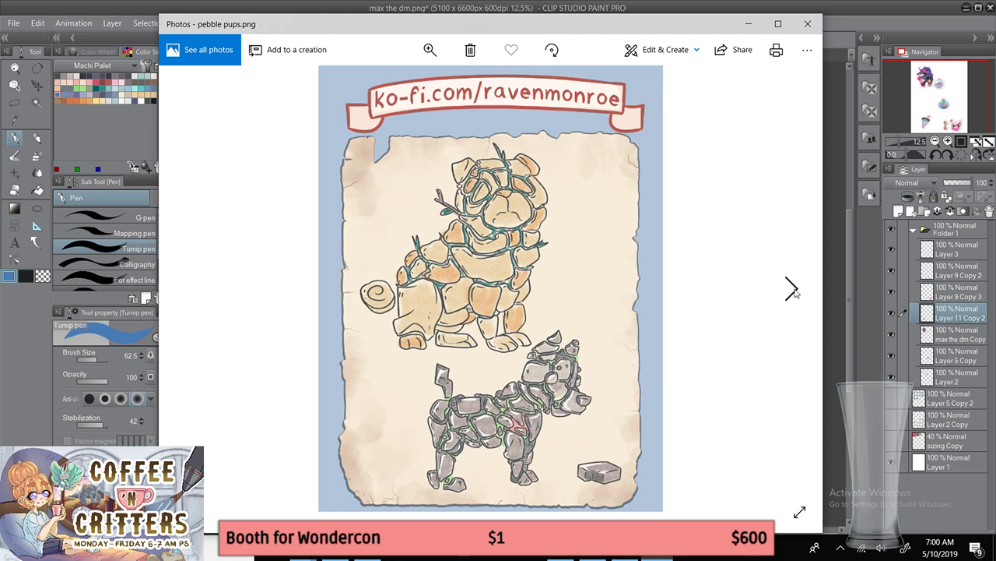
left_click(794, 290)
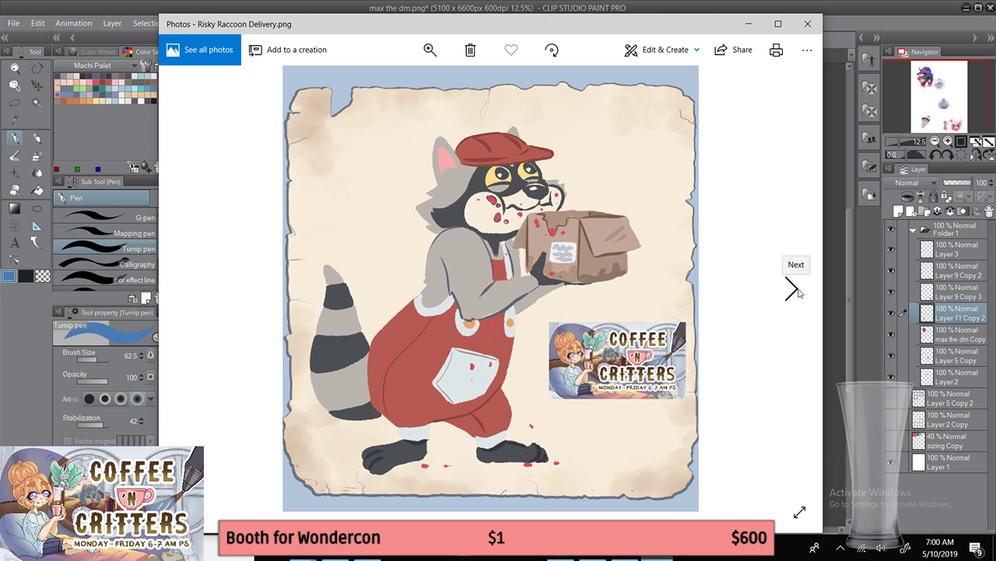
- View the remaining artwork from the sky jelly image to the stone spiders image, and close the Photos window to return to the sticker page
left_click(792, 289)
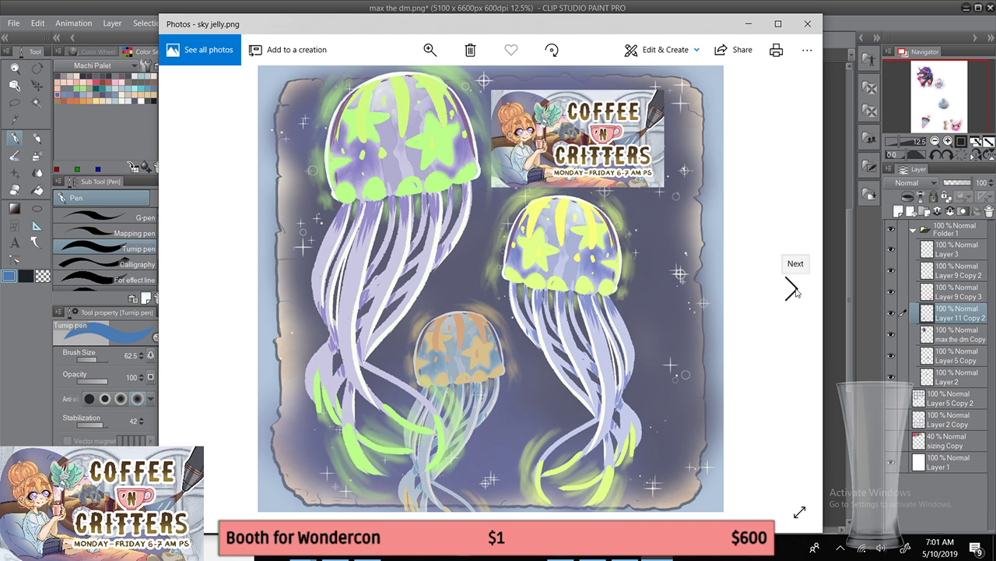
left_click(792, 288)
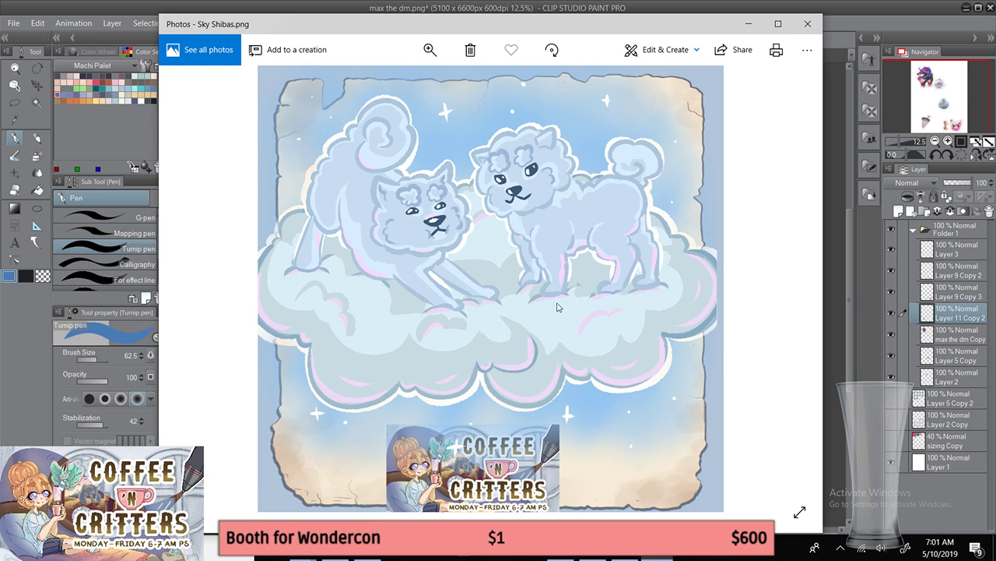
left_click(793, 289)
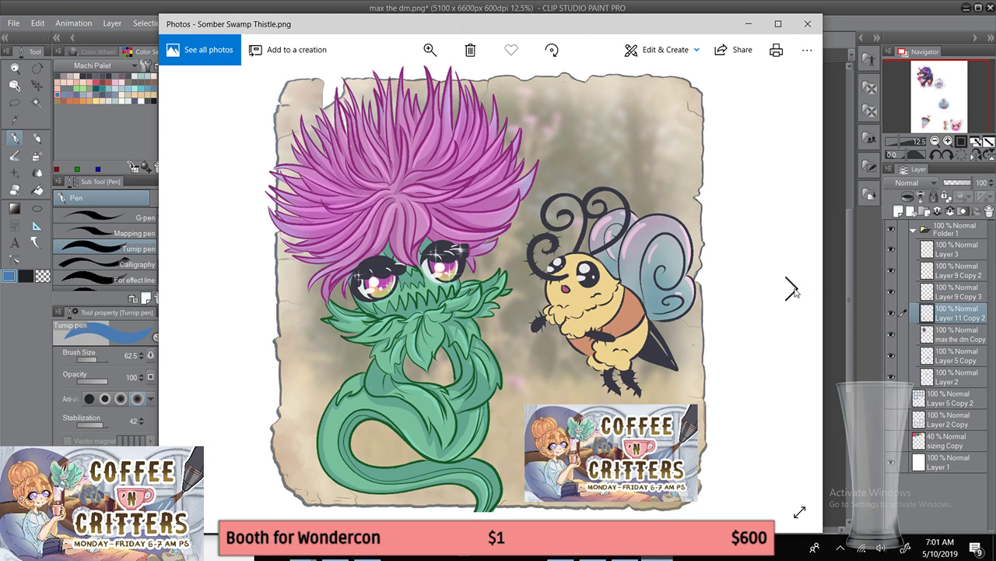
left_click(791, 288)
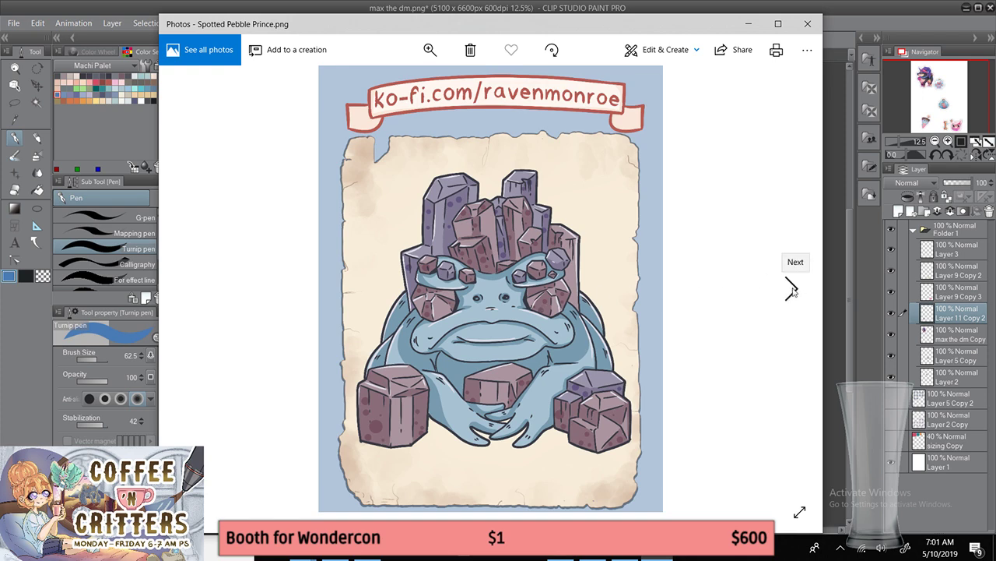
left_click(791, 289)
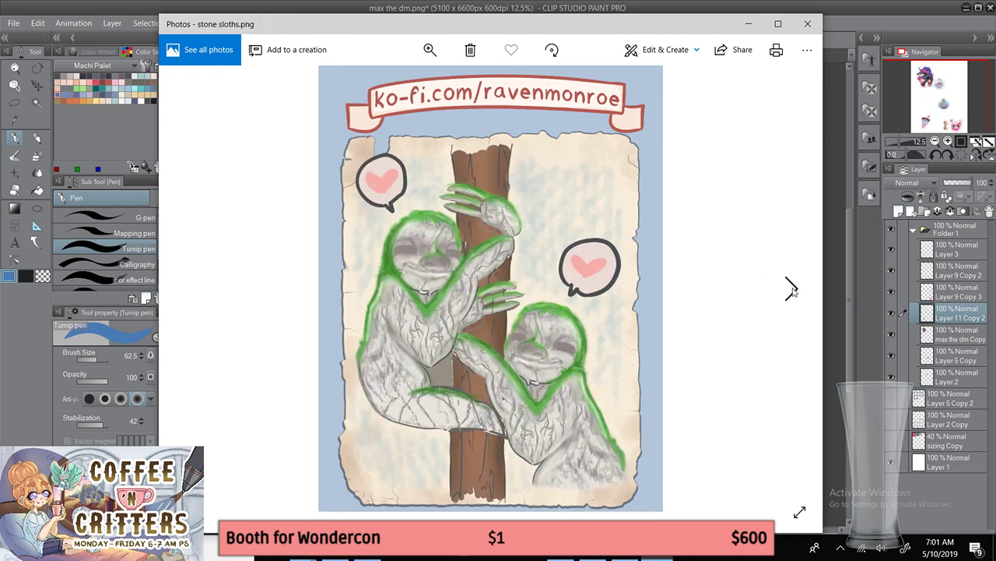
left_click(792, 290)
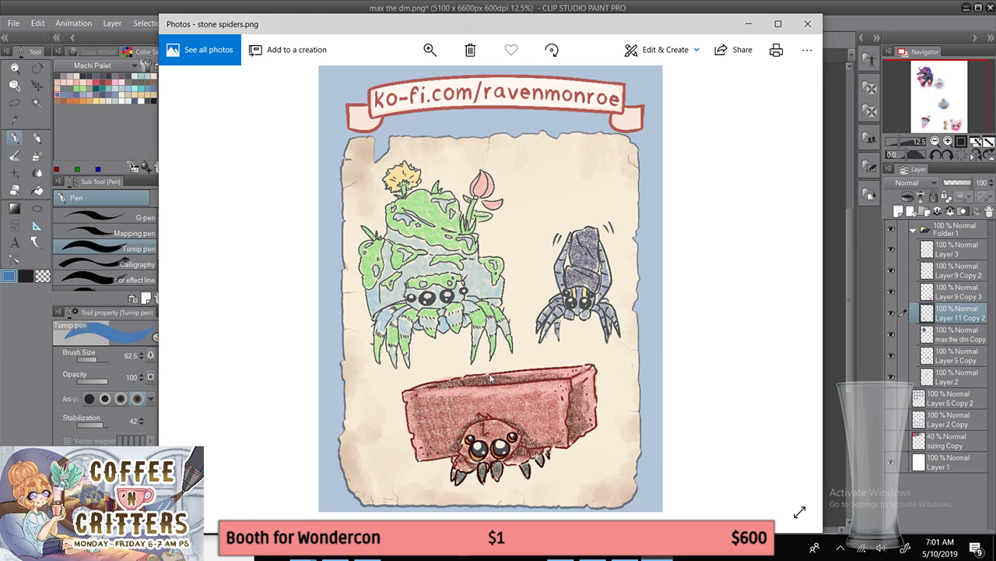
left_click(808, 24)
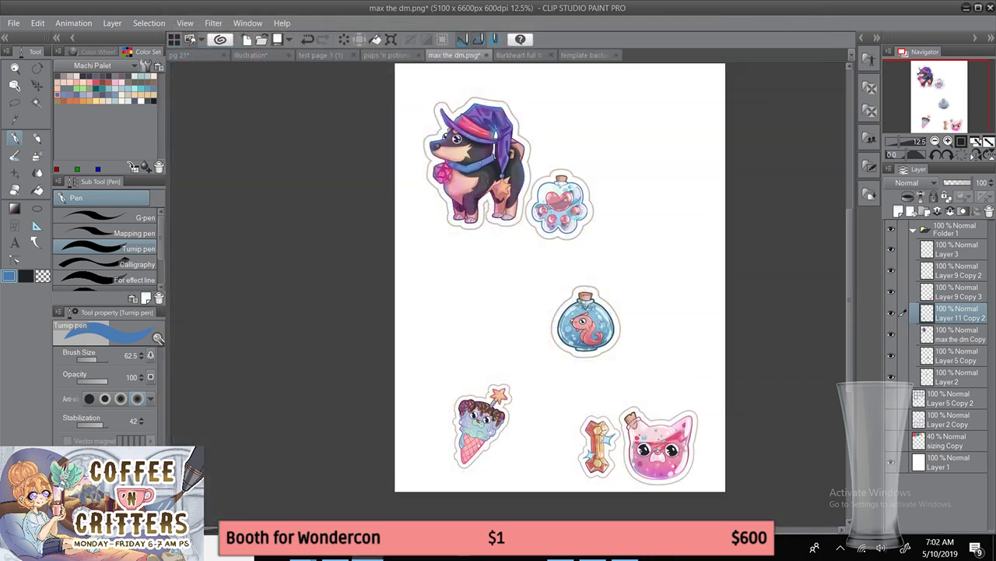